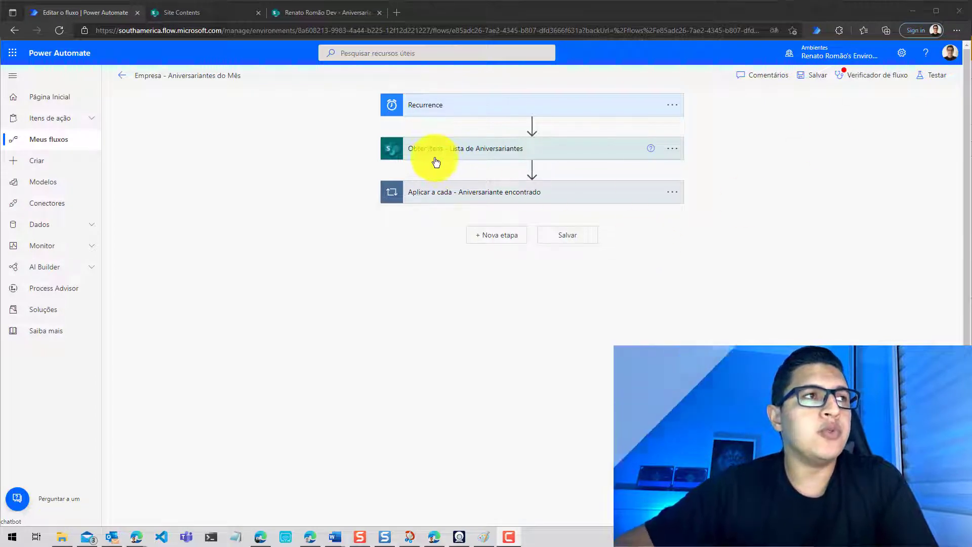
Switch to the Aniversariantes list in SharePoint and examine its Data de Nascimento column.
click(302, 16)
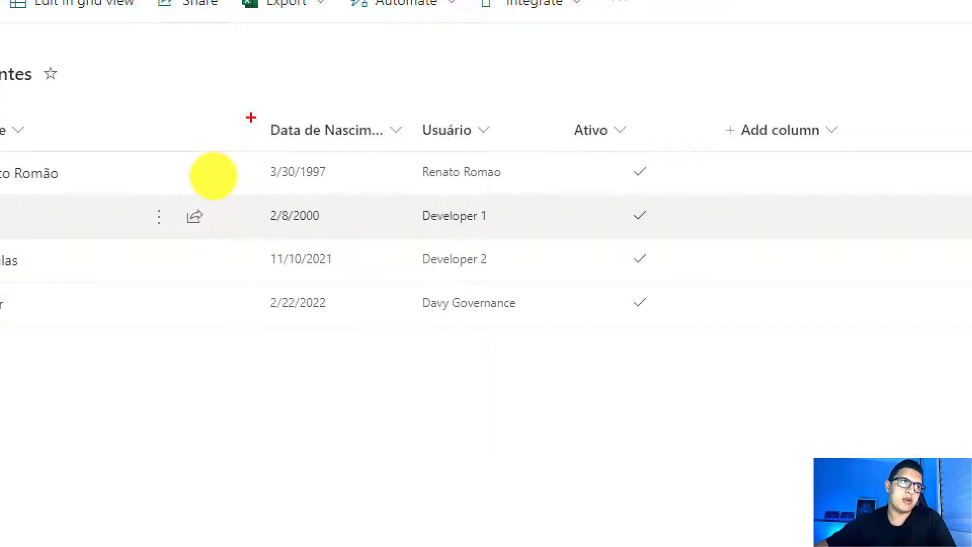
mouse_move(252, 118)
mouse_down()
mouse_move(277, 340)
mouse_move(385, 127)
mouse_move(283, 102)
mouse_move(257, 132)
mouse_up()
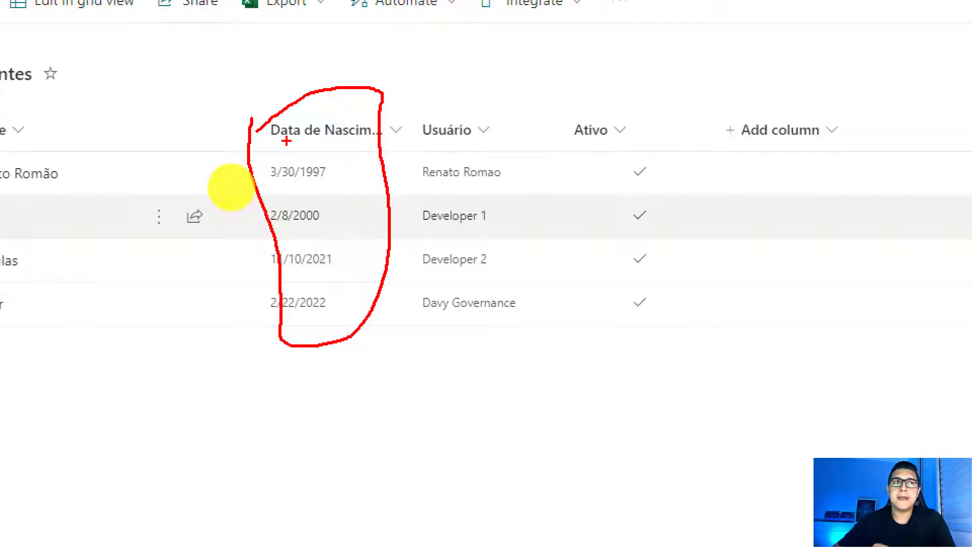
key(Escape)
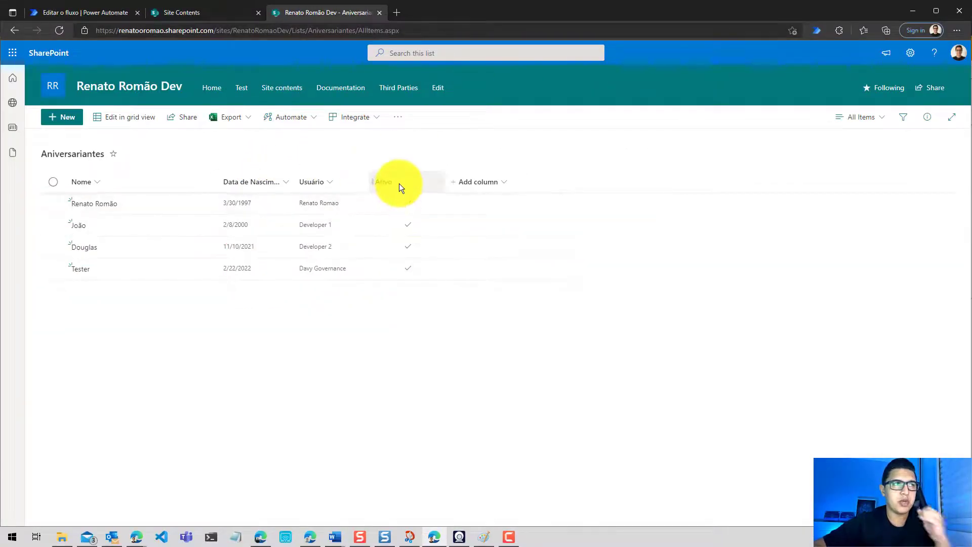
Add a Number column named Dia with 0 decimal places to the Aniversariantes list.
click(476, 182)
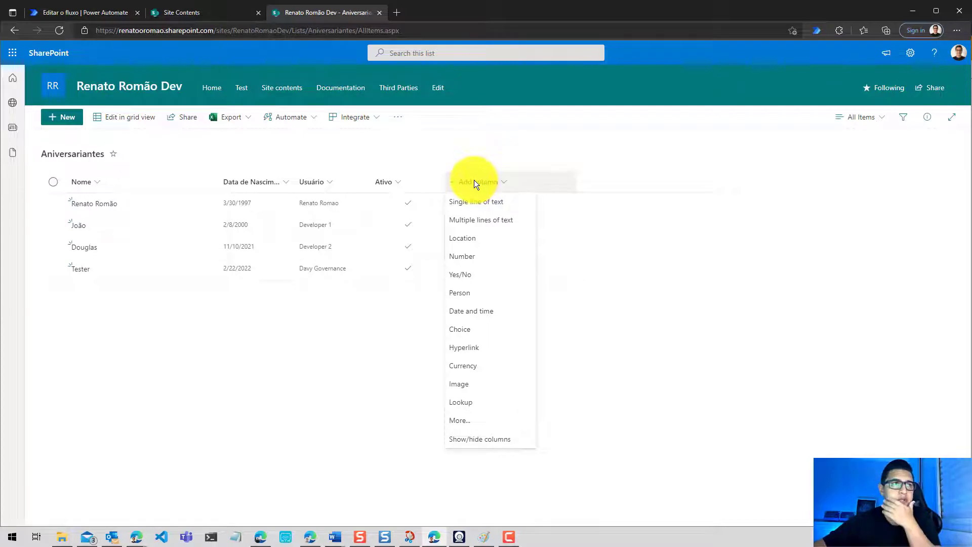
click(488, 257)
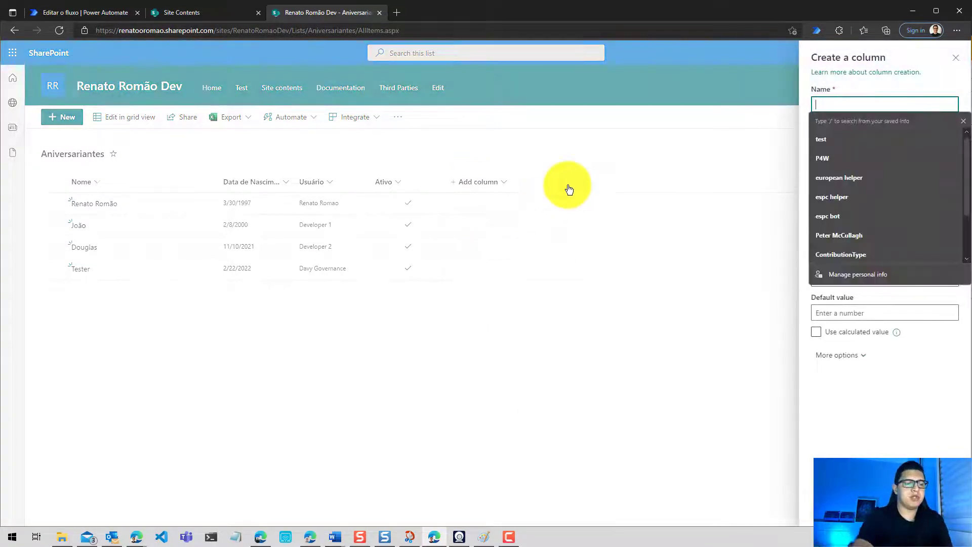
text(Dia)
click(842, 278)
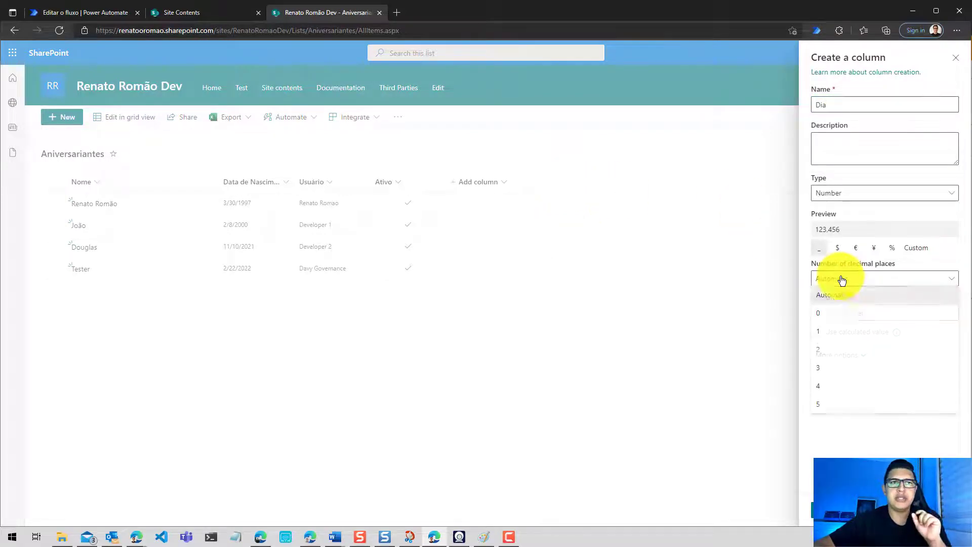
click(859, 314)
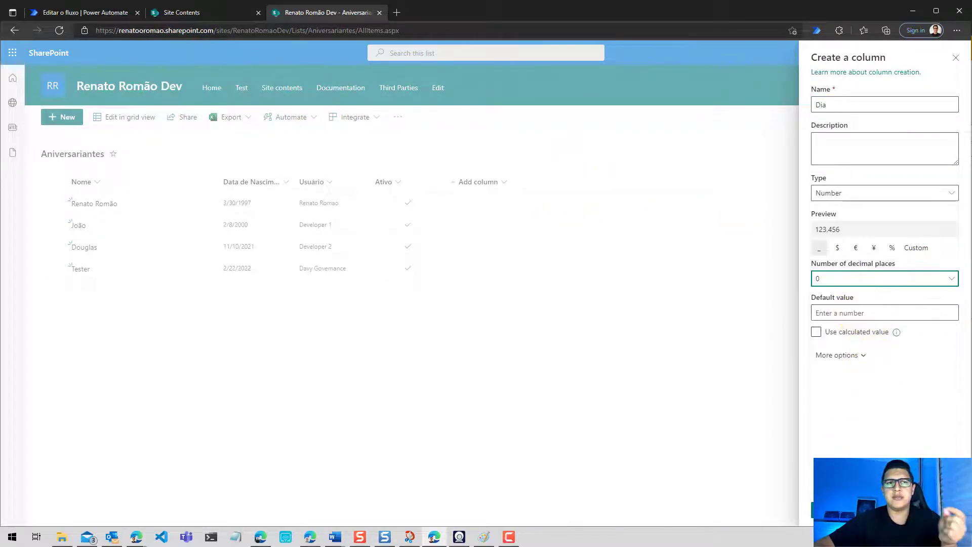
click(820, 509)
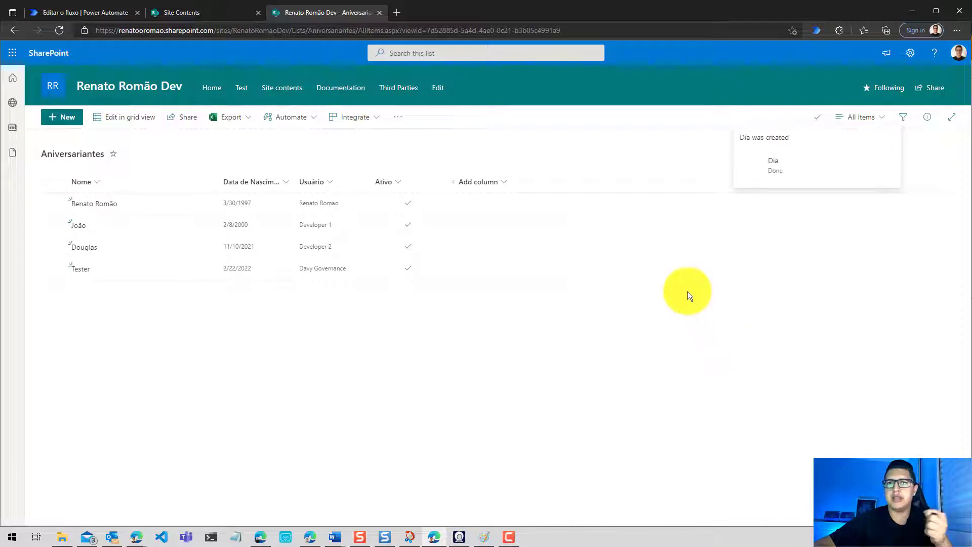
Add a Number column named Mes with 0 decimal places to the Aniversariantes list.
click(536, 181)
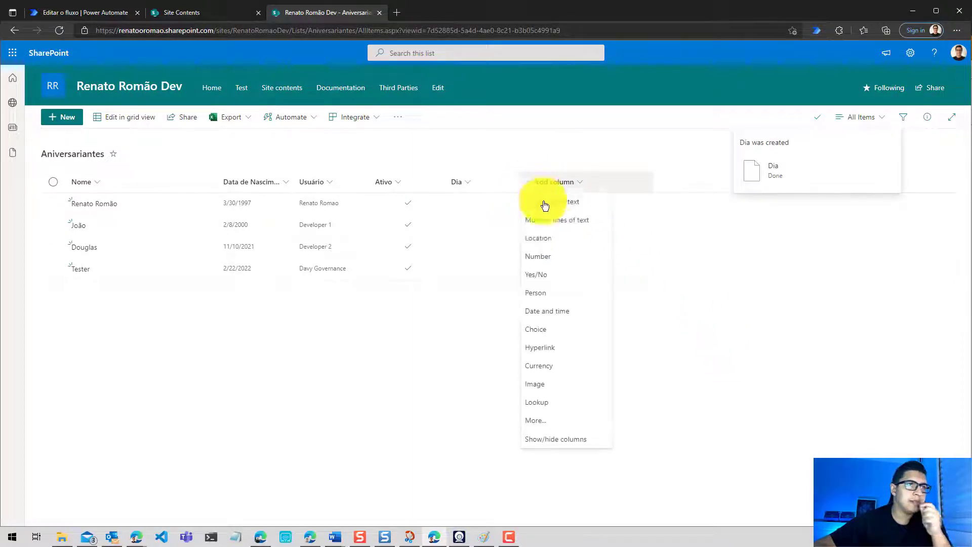
click(575, 255)
text(Mes)
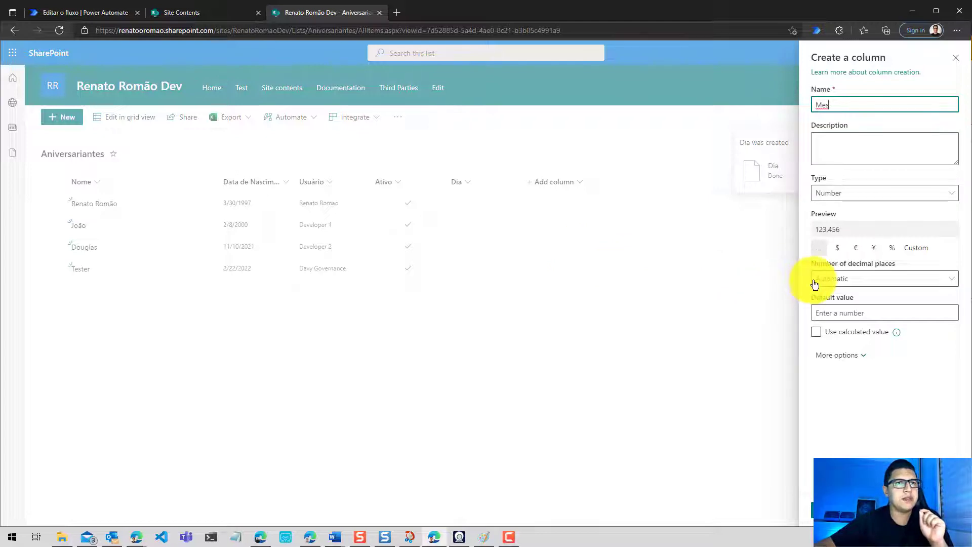
click(816, 280)
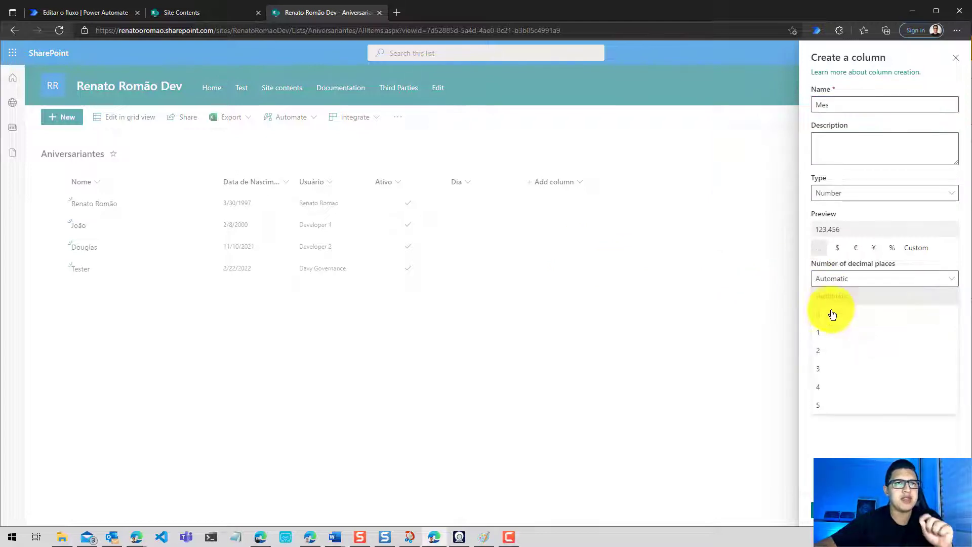
click(832, 316)
click(823, 508)
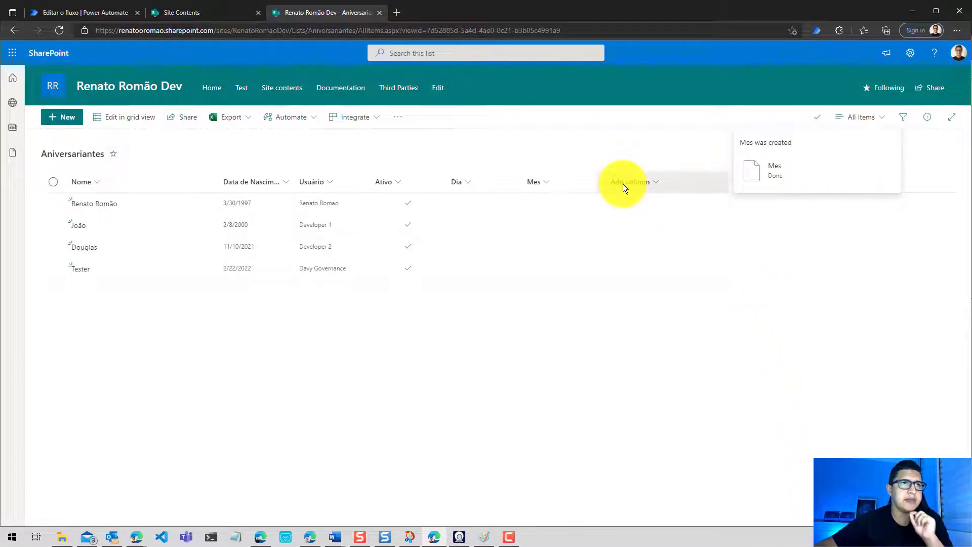
Start another column from the additional column types, name it DiaC and set its type to Calculated (calculation based on other columns).
click(623, 184)
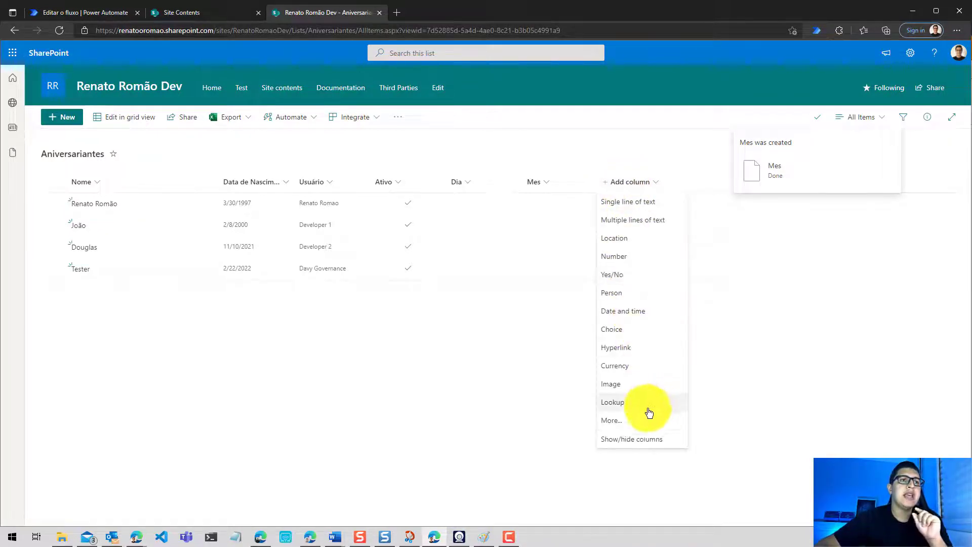
click(620, 430)
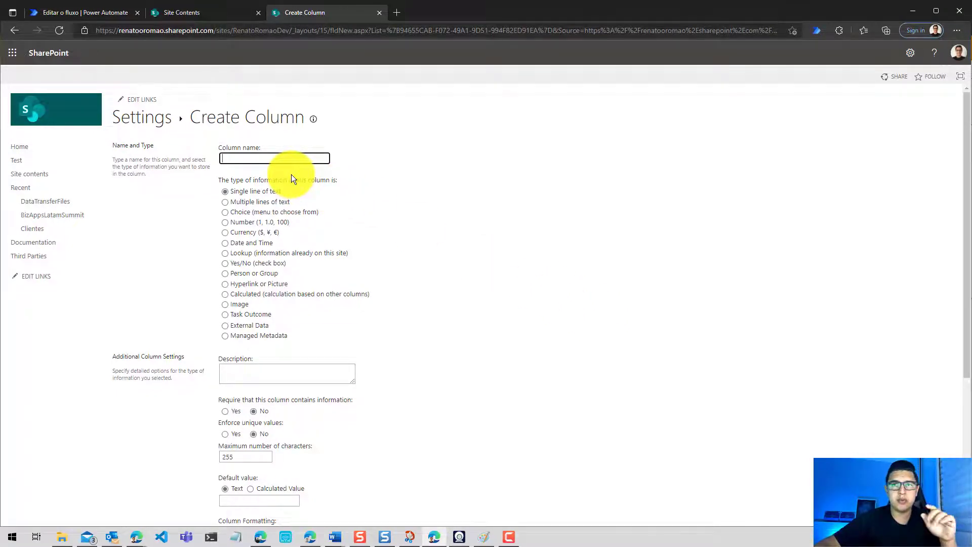
click(300, 161)
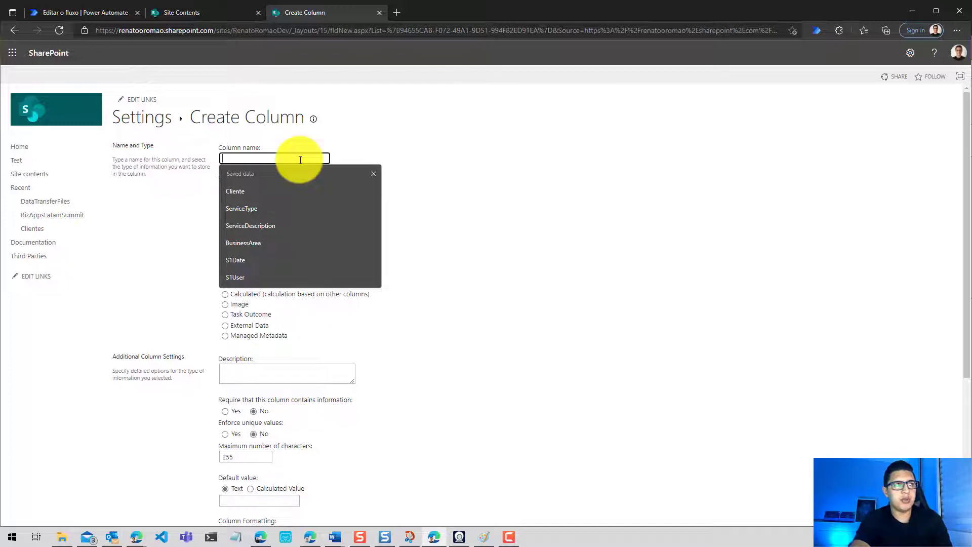
text(DiaC)
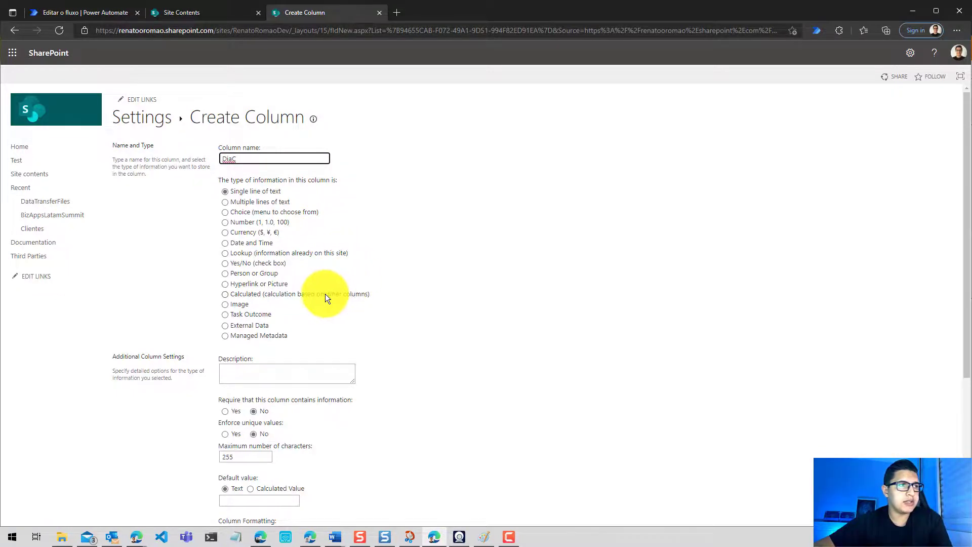
key(ctrl+1)
click(107, 294)
mouse_move(237, 297)
mouse_down()
mouse_move(329, 291)
mouse_move(335, 306)
mouse_up()
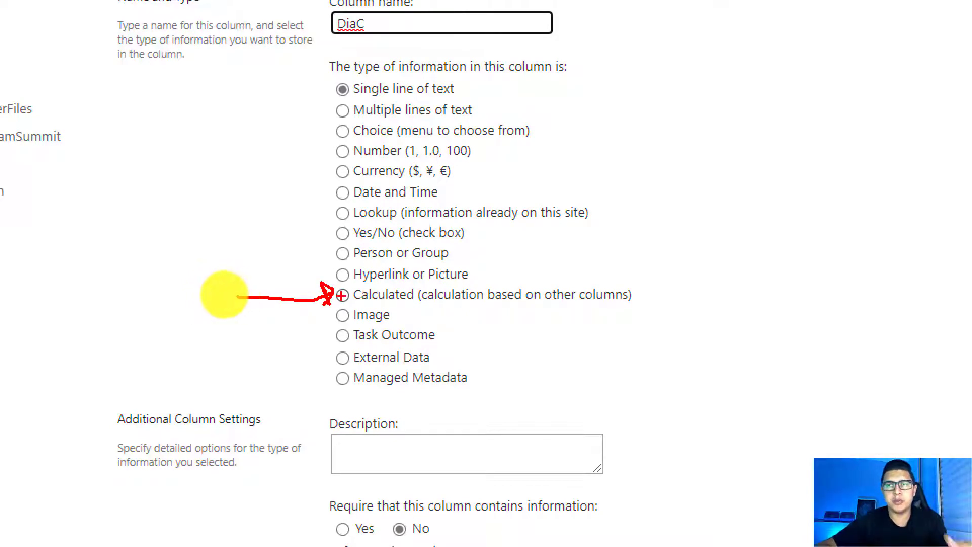
key(Escape)
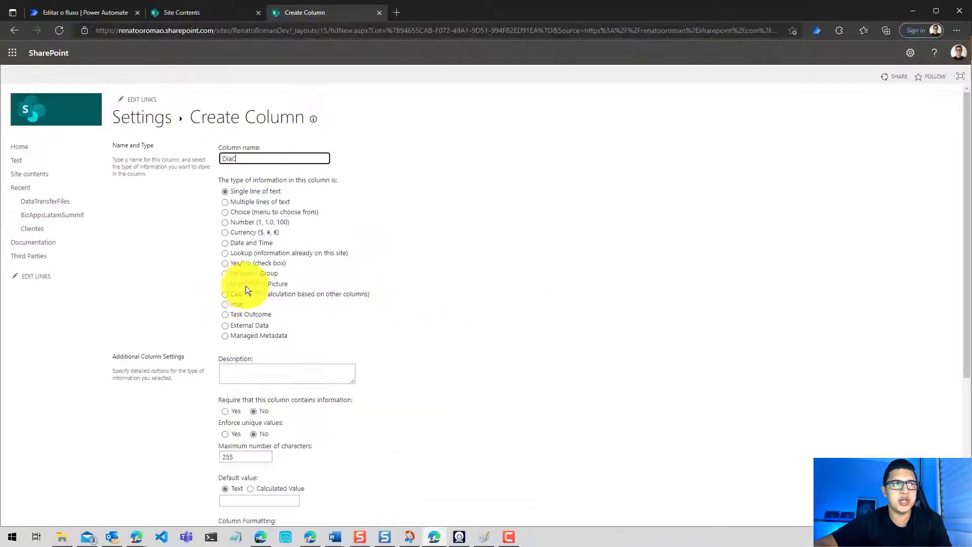
click(272, 294)
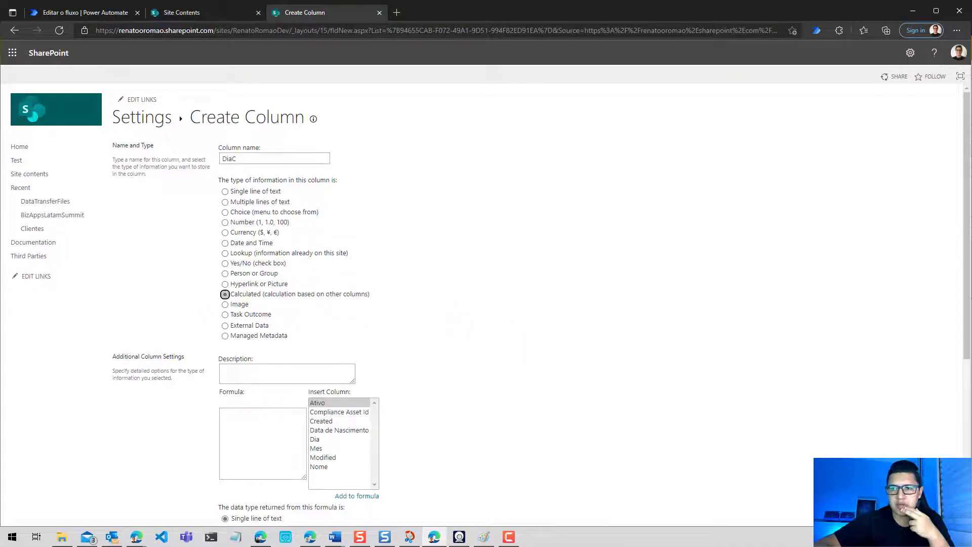
Examine the date and time formula examples on the Microsoft Support page, especially the month and day functions.
key(alt+Tab)
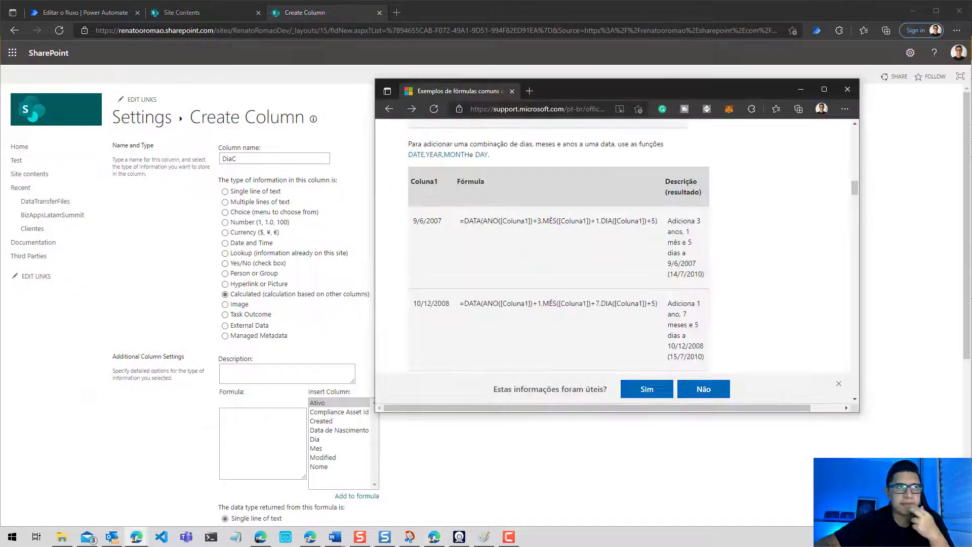
scroll(761, 275, up, 5)
scroll(759, 269, up, 15)
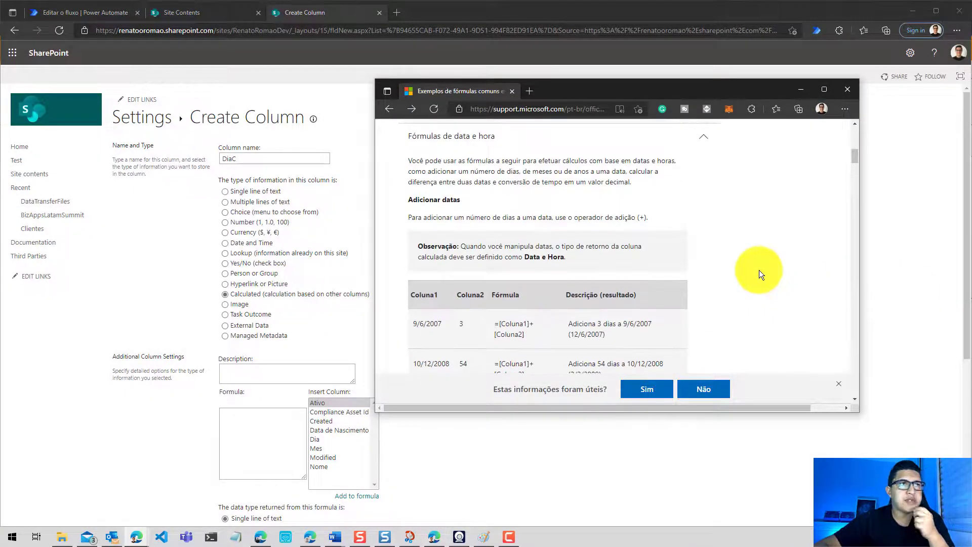
scroll(759, 269, down, 2)
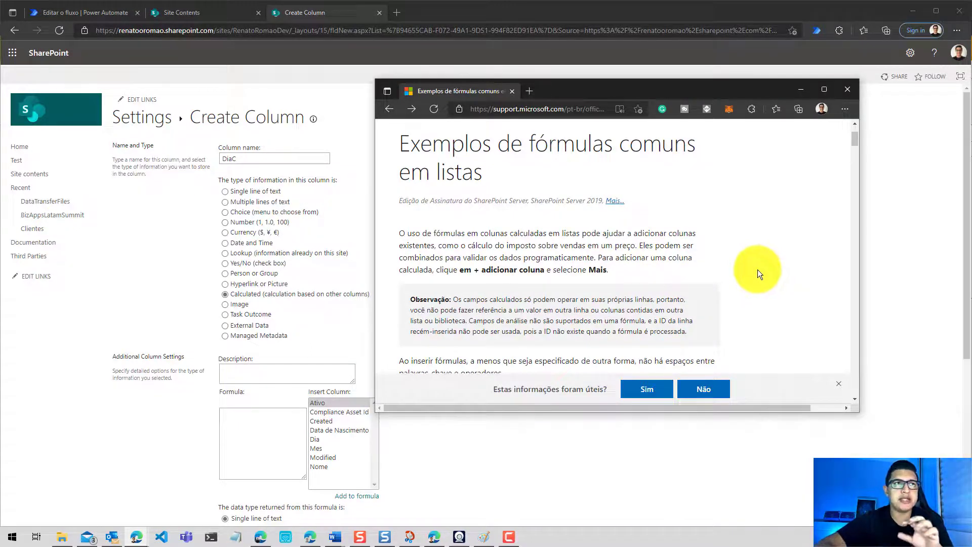
scroll(737, 251, up, 1)
scroll(734, 252, down, 7)
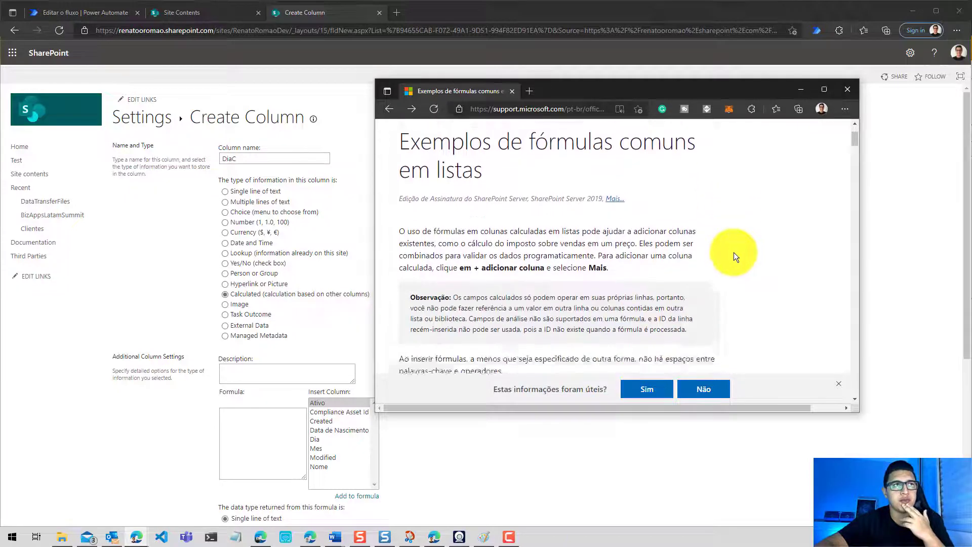
scroll(722, 242, up, 1)
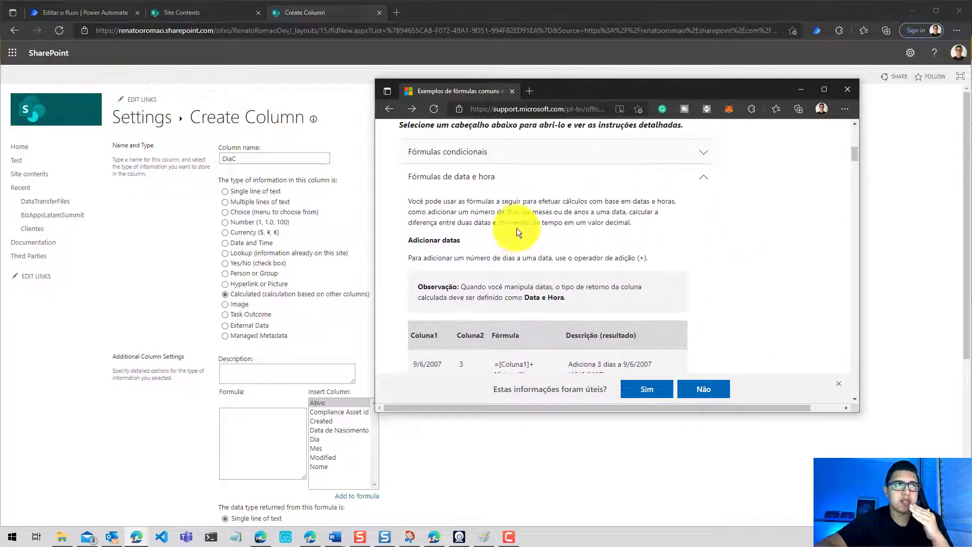
scroll(546, 221, down, 4)
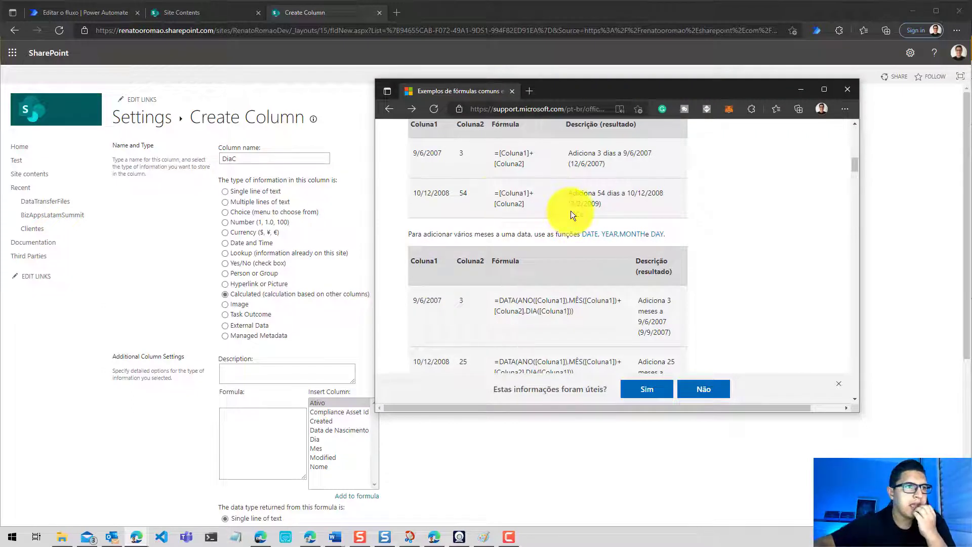
scroll(567, 244, down, 3)
scroll(568, 244, down, 5)
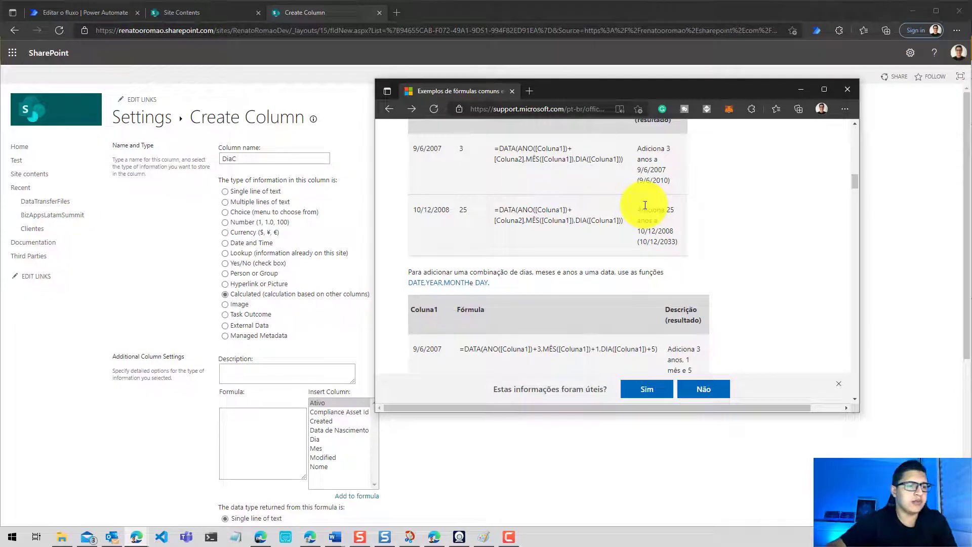
scroll(663, 252, down, 4)
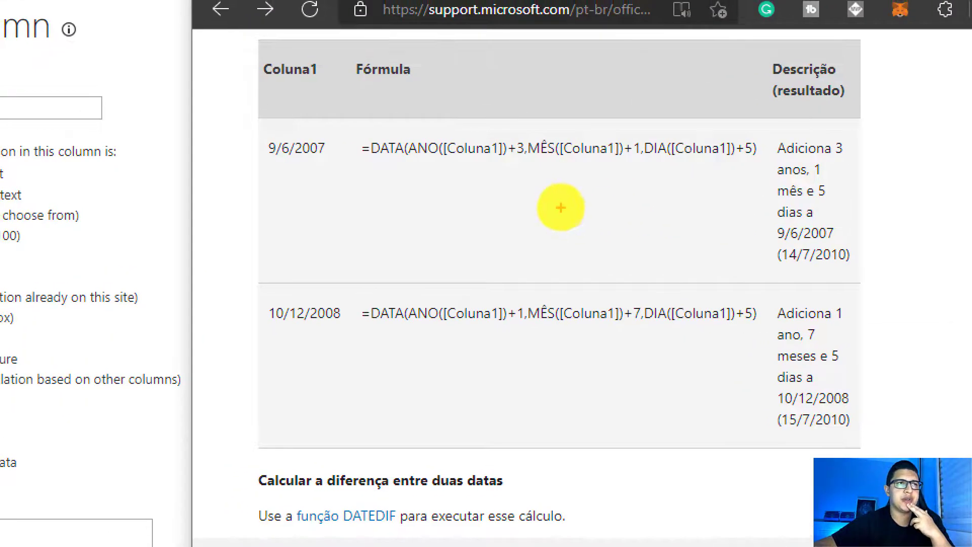
drag(529, 161, 570, 161)
drag(639, 157, 685, 166)
key(Escape)
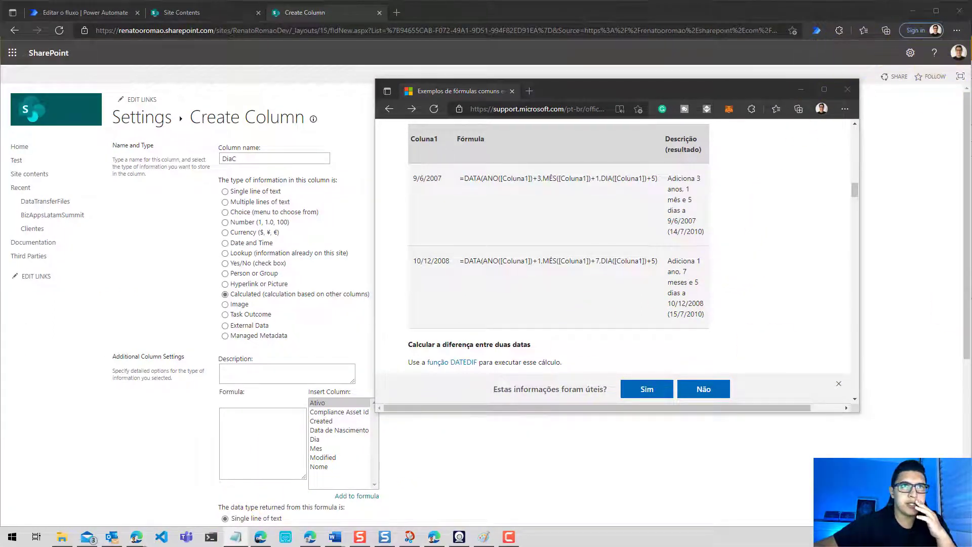
Return to the column creation form and begin the DiaC formula with an equals sign.
drag(971, 179, 301, 156)
click(130, 339)
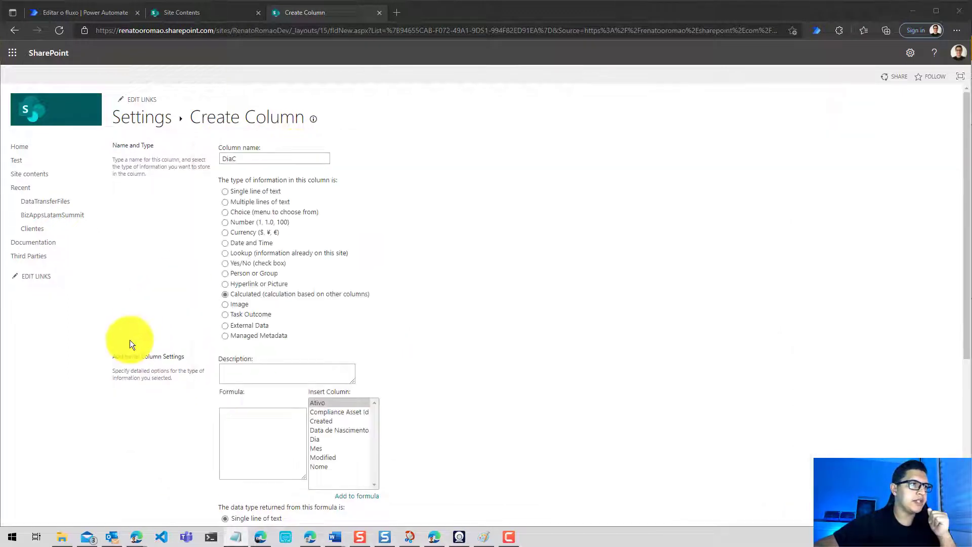
scroll(269, 412, down, 4)
click(260, 256)
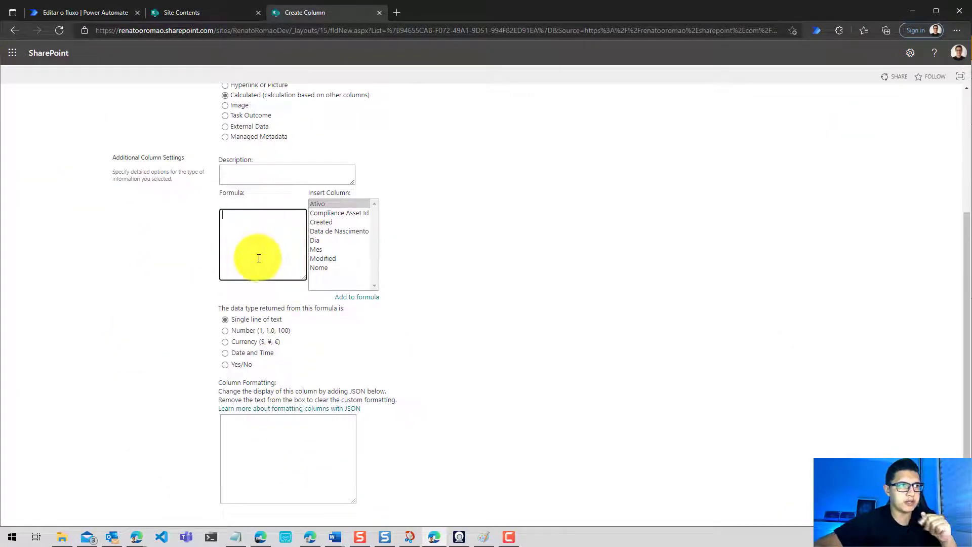
text(=)
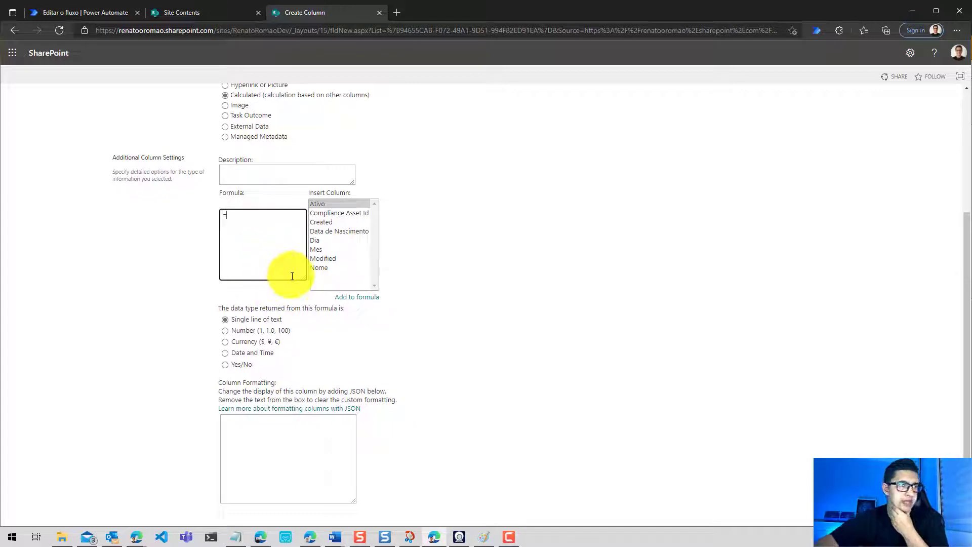
Switch to Notepad, enlarge the text to examine the =DAY( formula draft, and return to the column creation form.
click(236, 536)
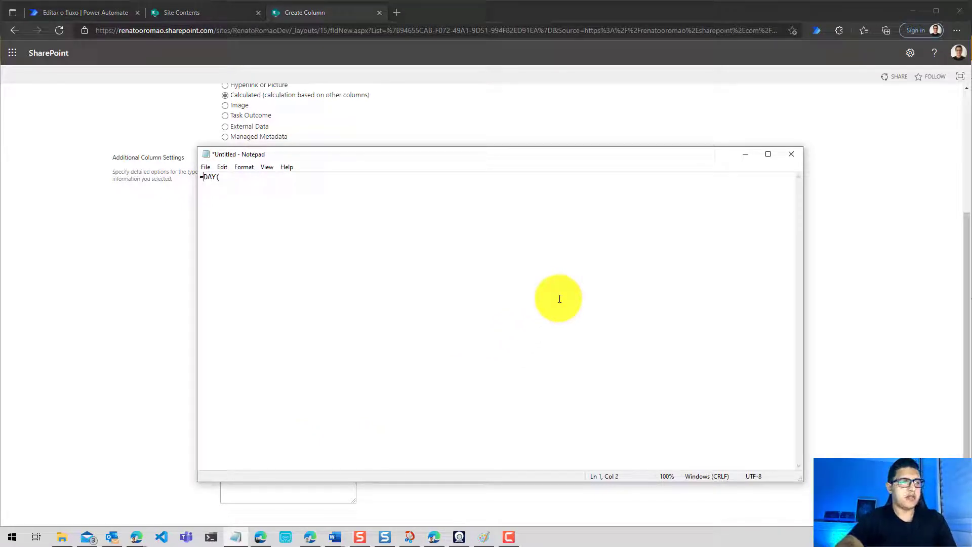
scroll(573, 285, up, 20)
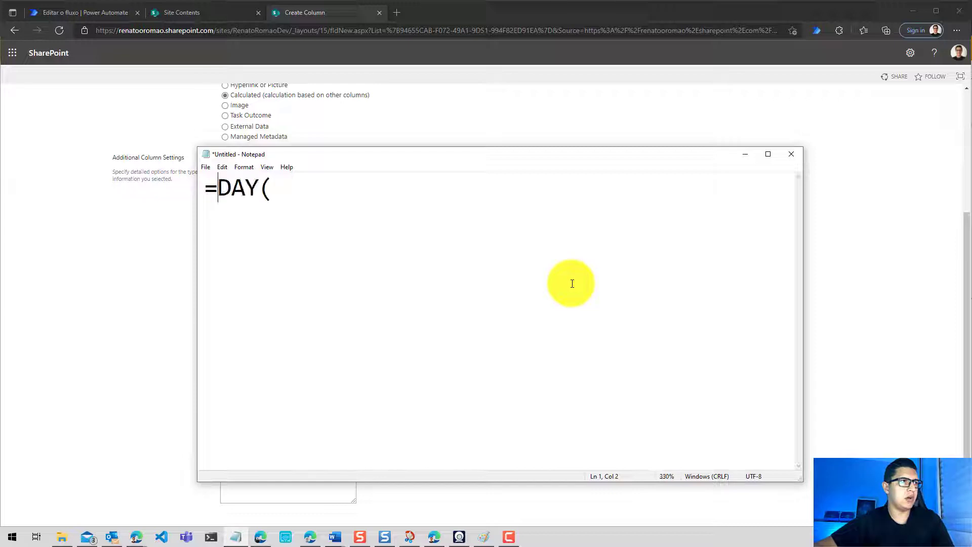
scroll(572, 284, up, 14)
click(467, 209)
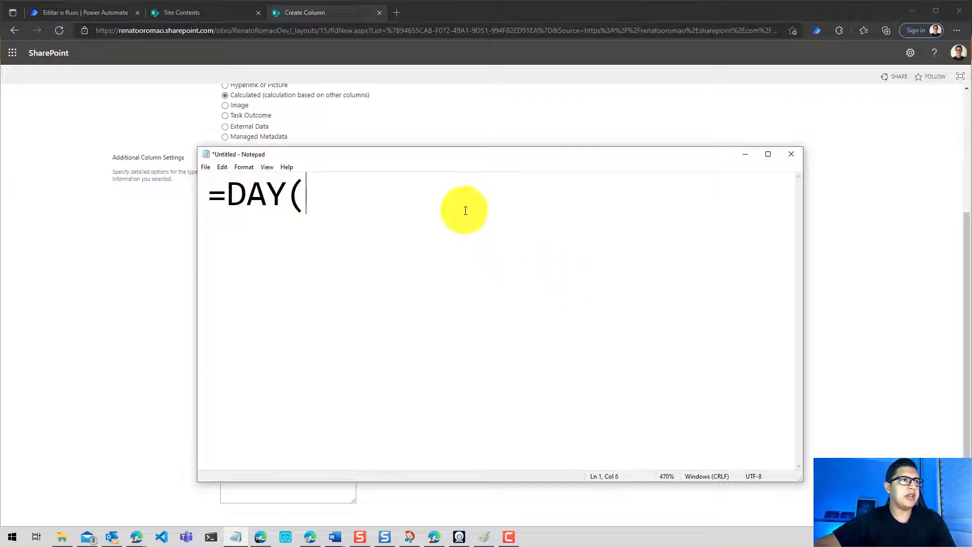
click(87, 400)
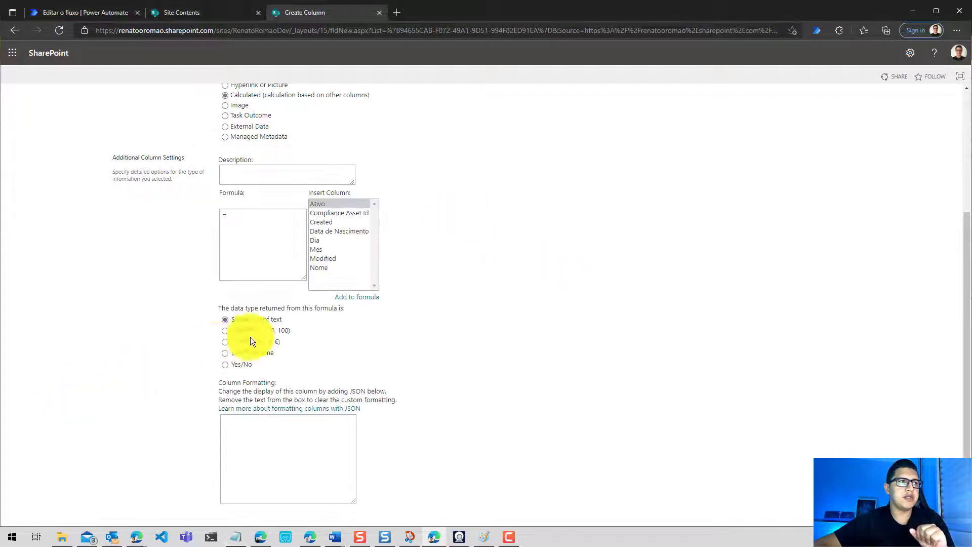
Continue the DiaC formula with DAY( and insert the Data de Nascimento column as its argument.
click(257, 232)
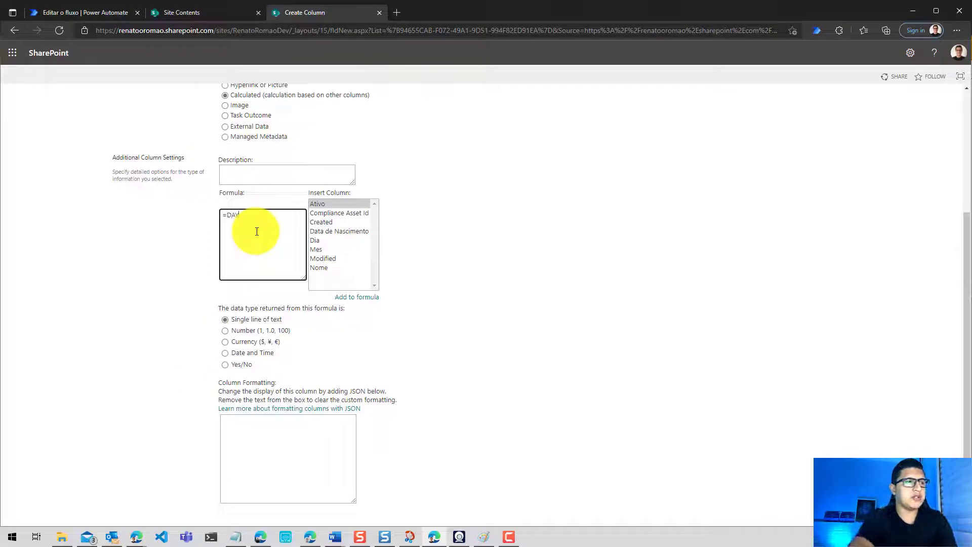
text(DAY()
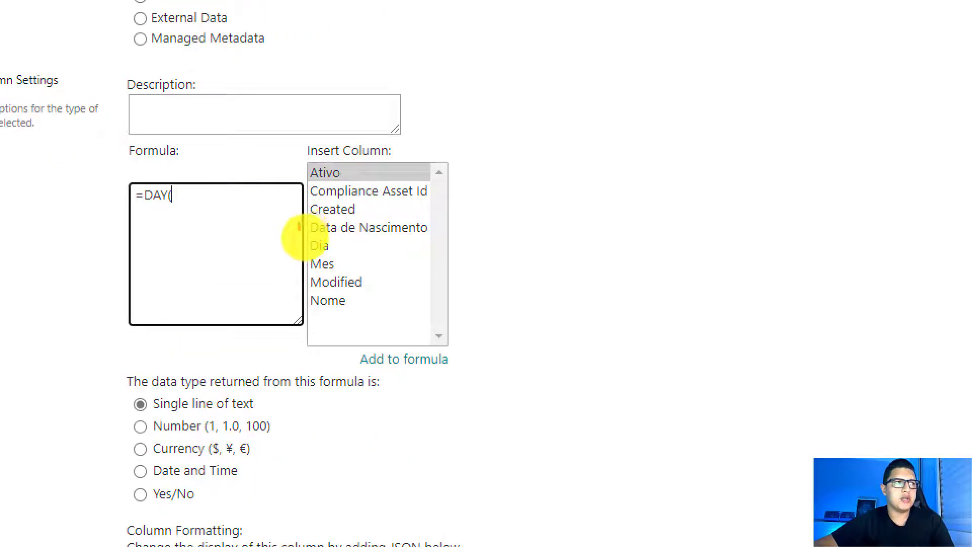
mouse_move(299, 223)
mouse_down()
mouse_move(319, 238)
mouse_move(420, 242)
mouse_move(435, 238)
mouse_move(438, 219)
mouse_up()
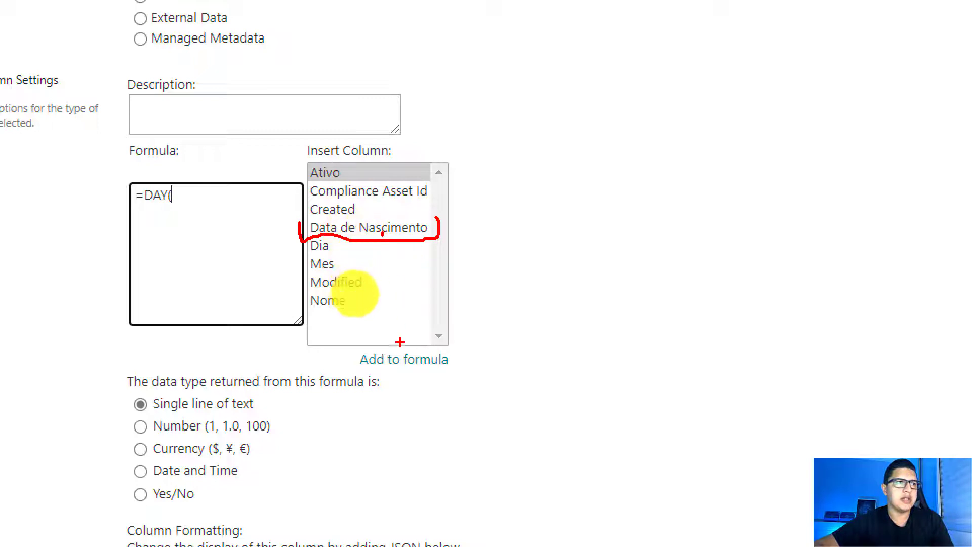
drag(390, 346, 397, 343)
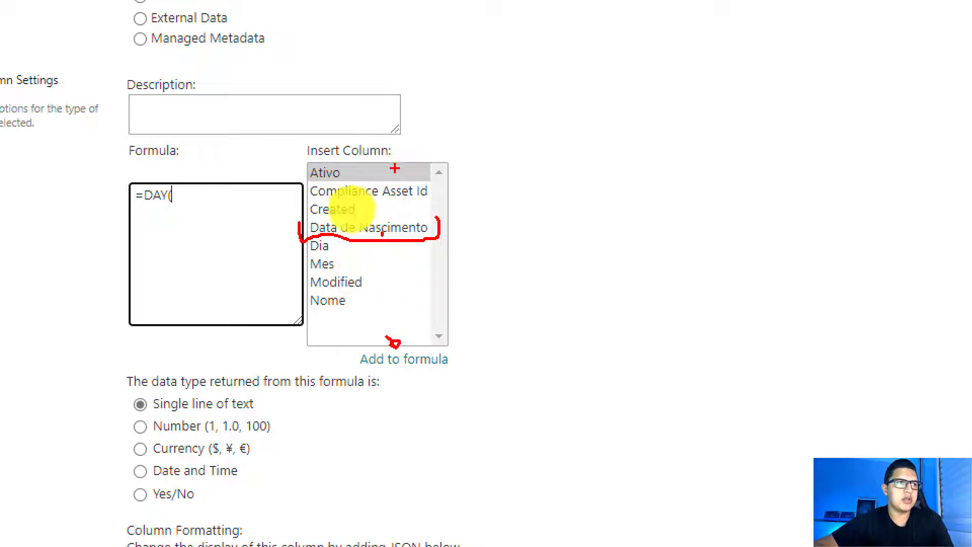
key(Escape)
double_click(359, 232)
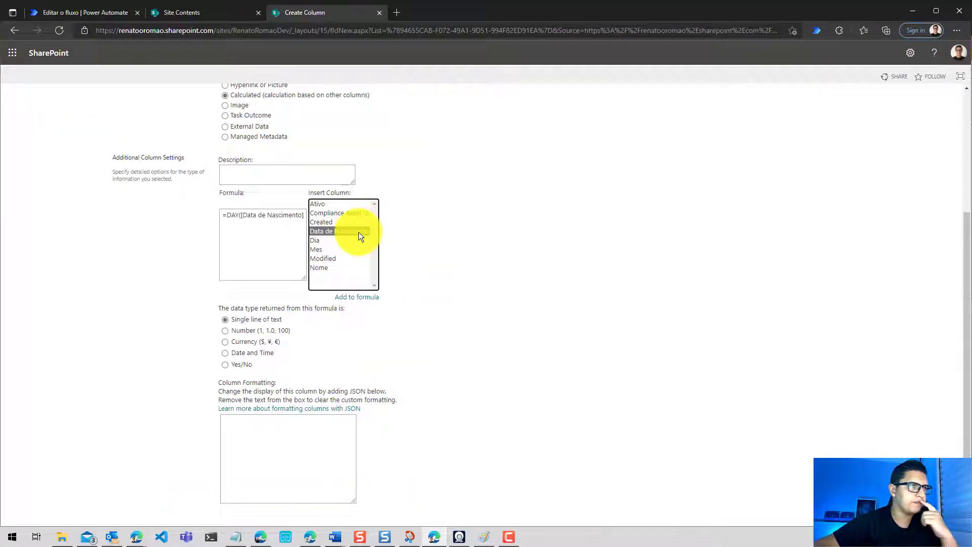
Copy the whole DiaC formula and replace the draft in Notepad with it.
click(300, 216)
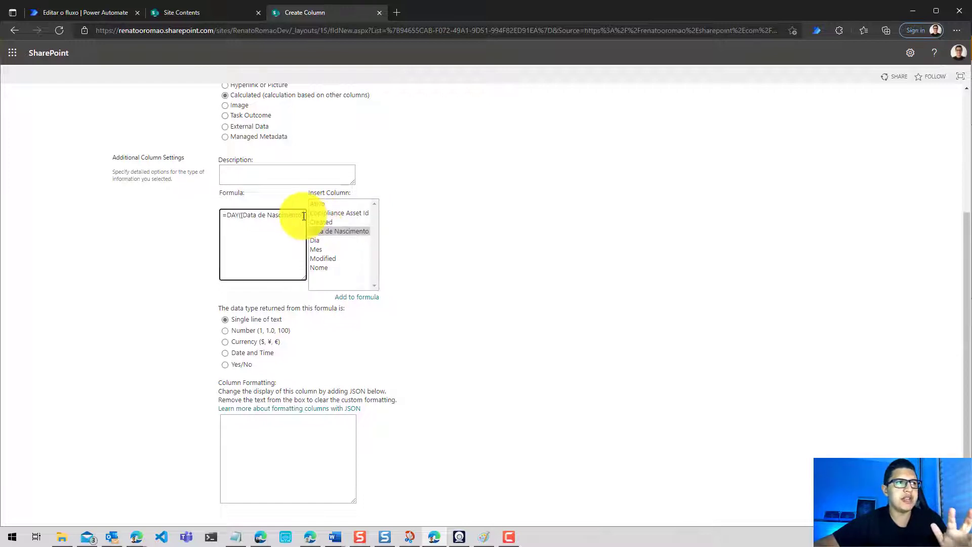
key(ctrl+a)
key(ctrl+c)
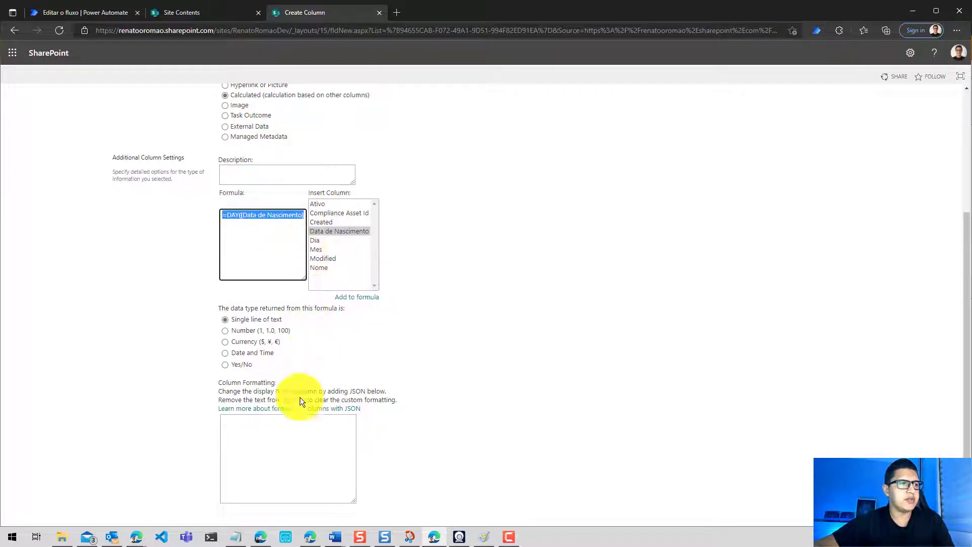
click(235, 537)
key(ctrl+a)
key(Delete)
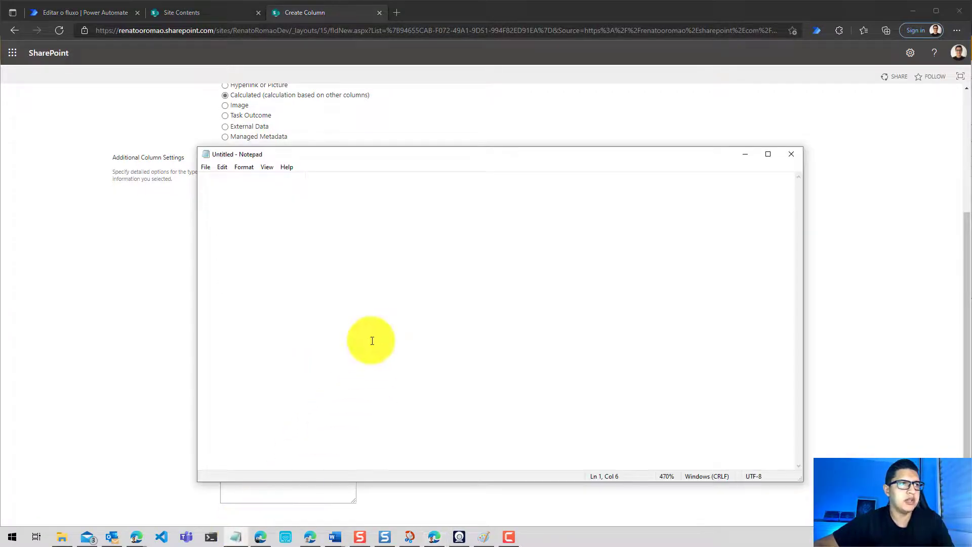
key(ctrl+v)
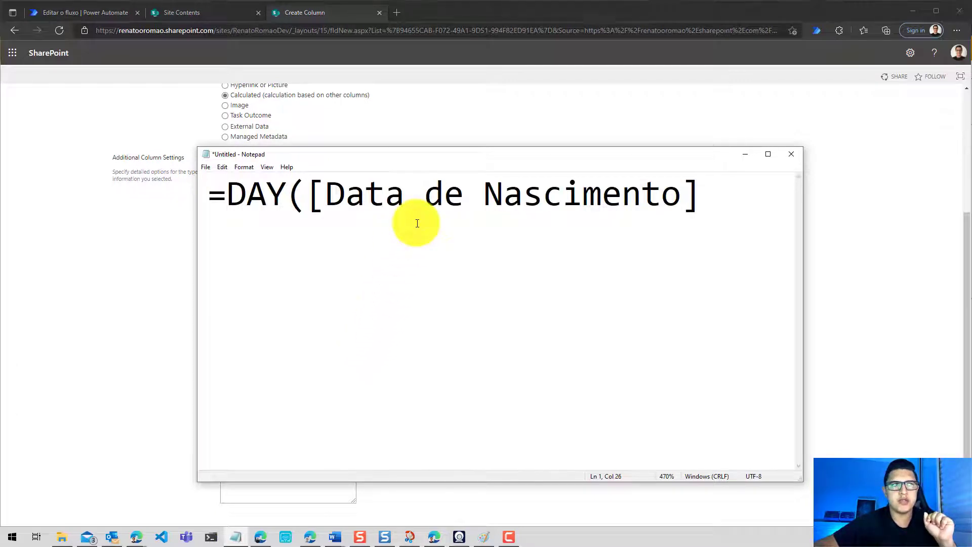
Add the Portuguese version =DIA([Data de Nascimento]) on a new line and complete the DAY formula above with a closing parenthesis.
key(Return)
text(=)
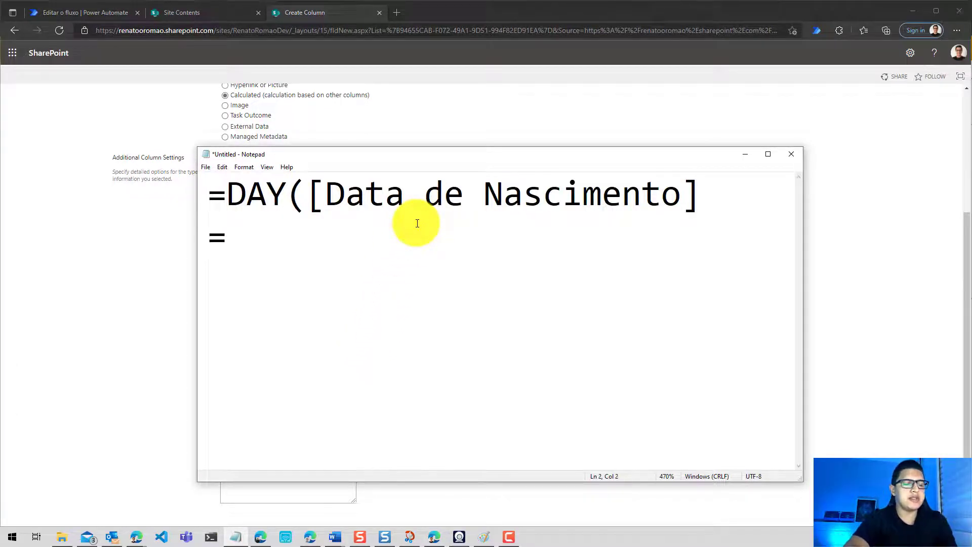
text(DIA()
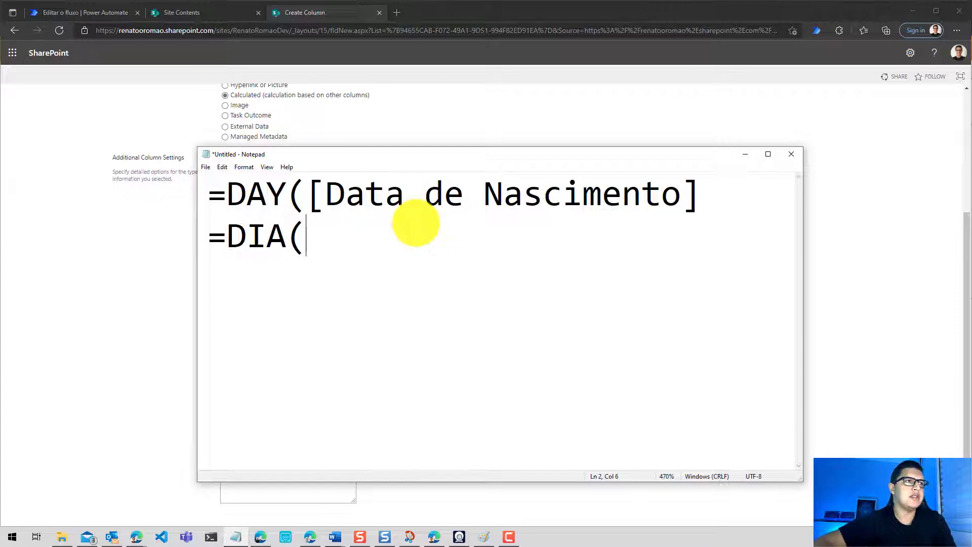
drag(307, 195, 702, 194)
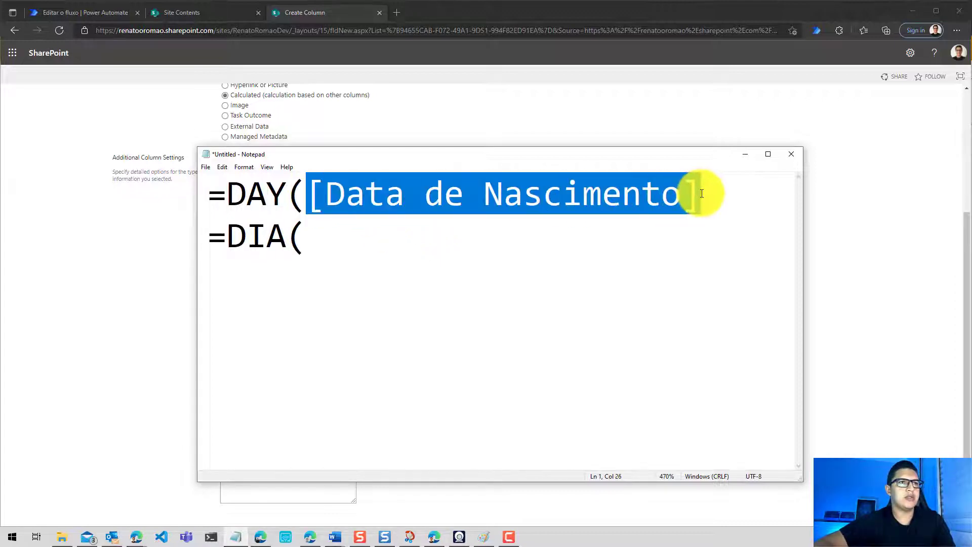
key(ctrl+c)
click(664, 231)
key(ctrl+v)
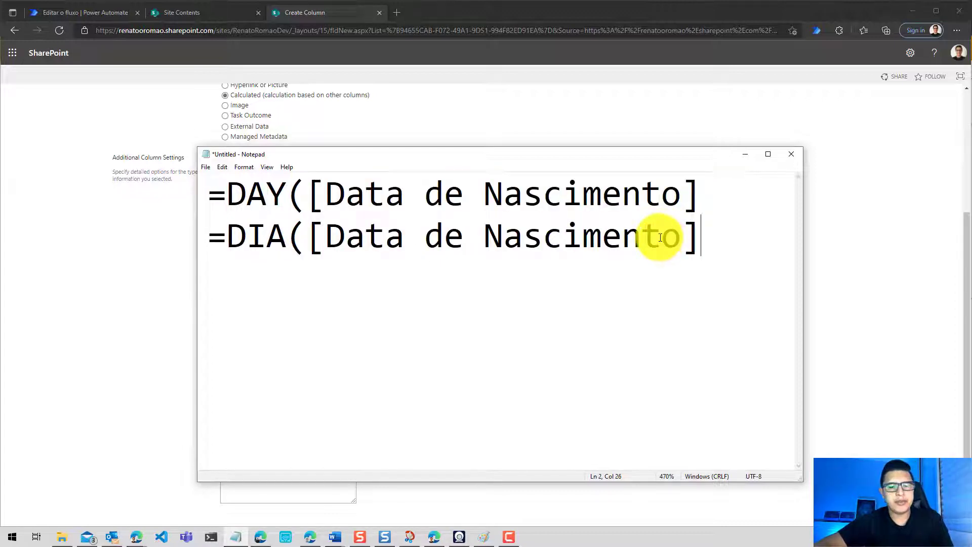
text())
click(702, 197)
text(0)
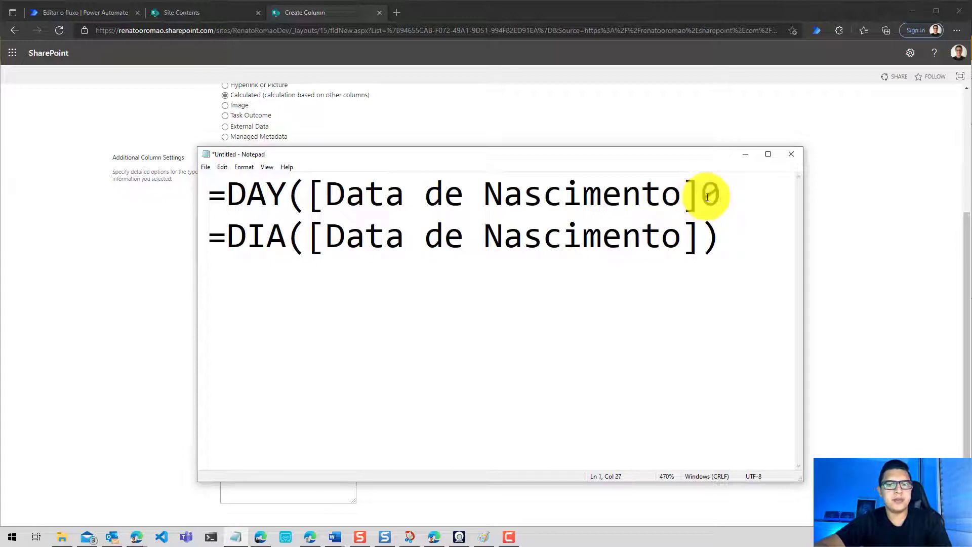
key(BackSpace)
Return to the column creation form and complete the formula as =DAY([Data de Nascimento]).
click(171, 278)
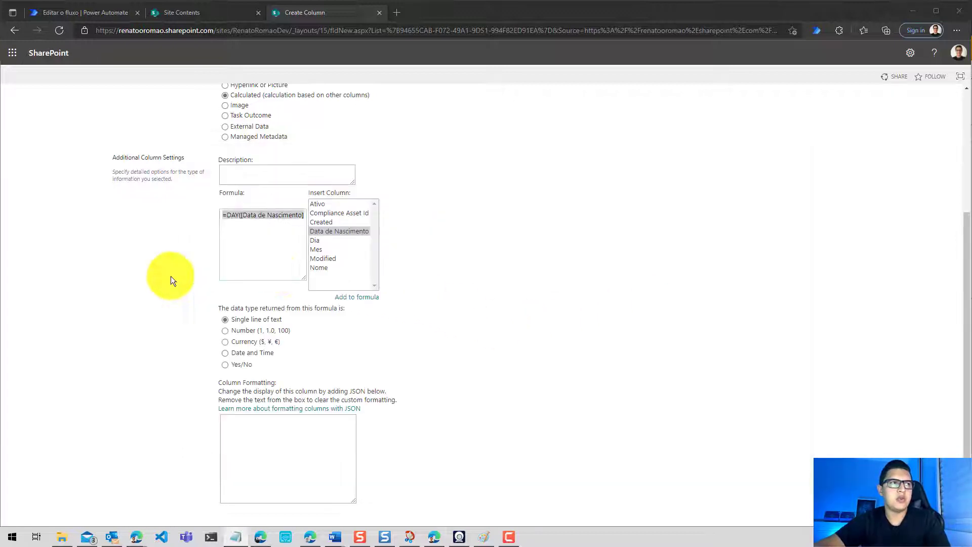
click(305, 225)
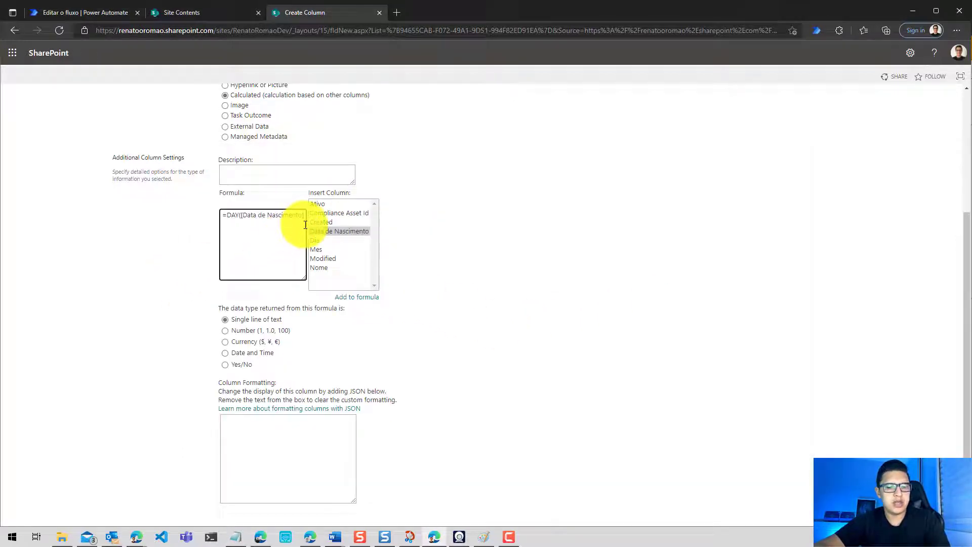
text())
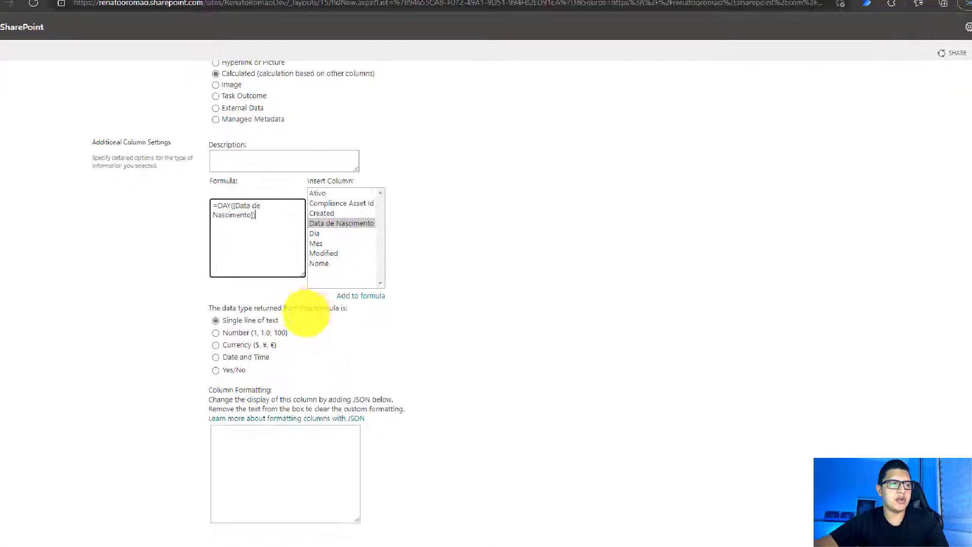
Set the formula's returned data type to Number with 0 decimal places and save the DiaC column.
mouse_move(138, 319)
mouse_down()
mouse_move(167, 319)
mouse_move(173, 334)
mouse_up()
key(Escape)
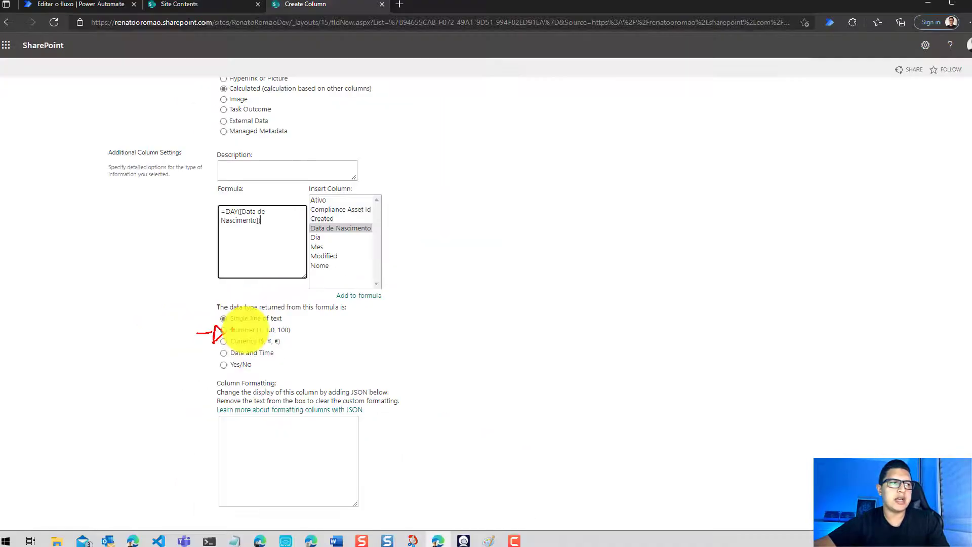
click(251, 330)
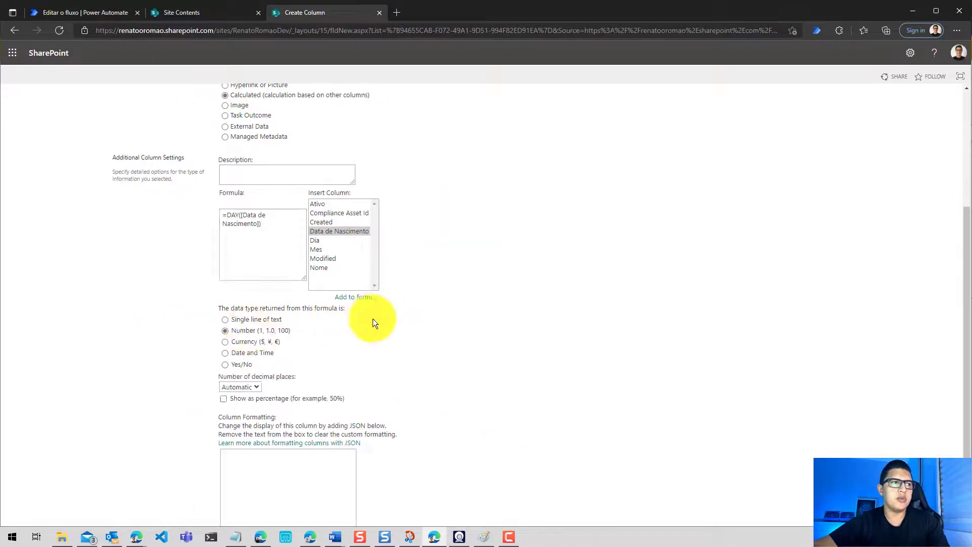
click(247, 383)
click(253, 406)
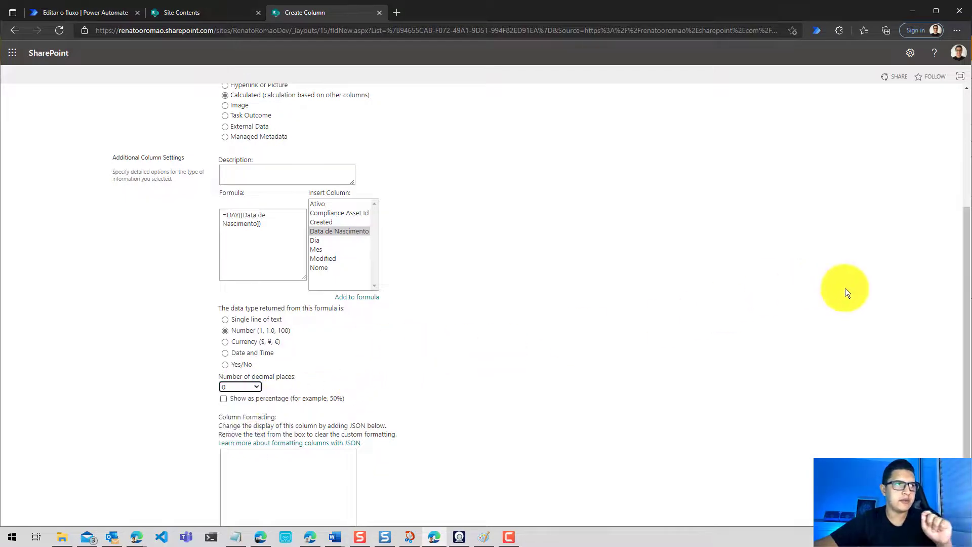
scroll(846, 289, down, 3)
click(891, 471)
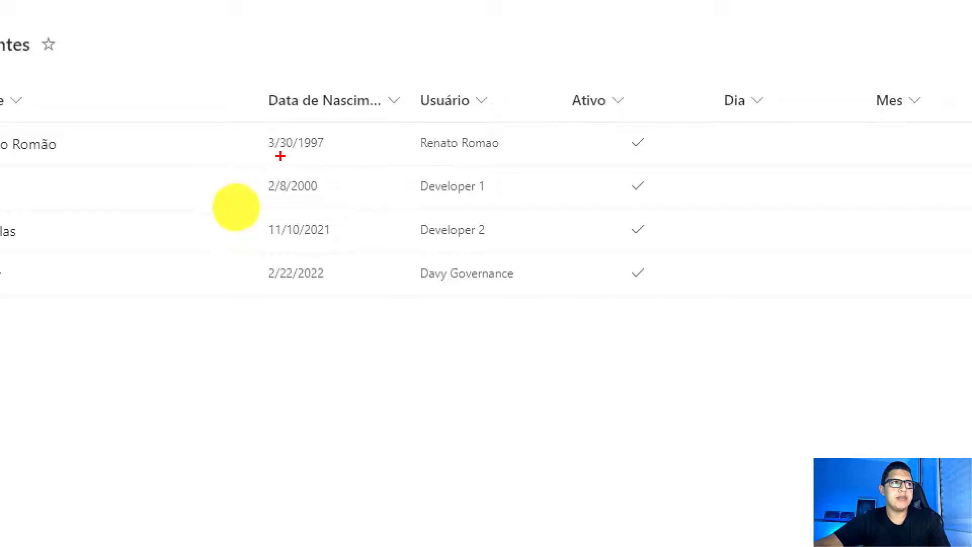
drag(280, 156, 329, 141)
drag(280, 207, 300, 192)
drag(286, 253, 309, 234)
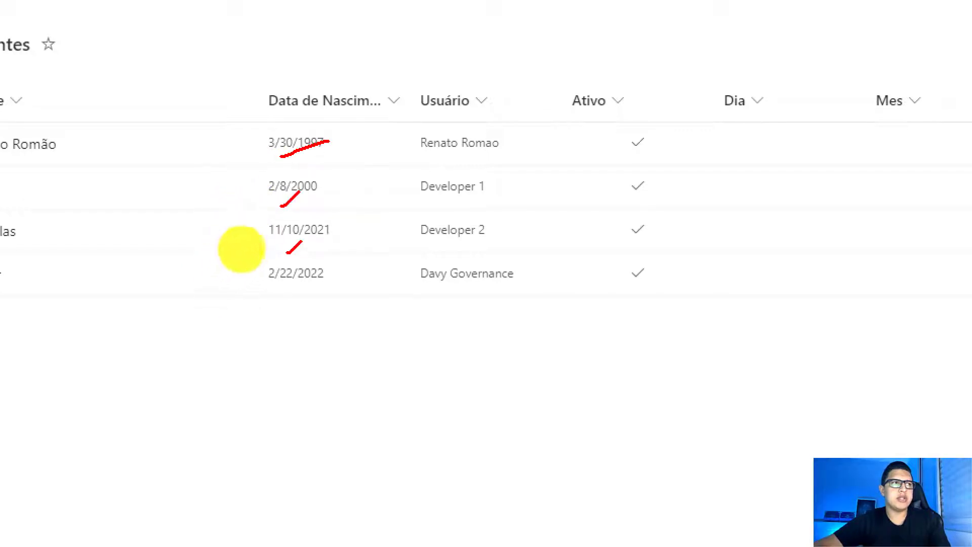
drag(279, 289, 298, 275)
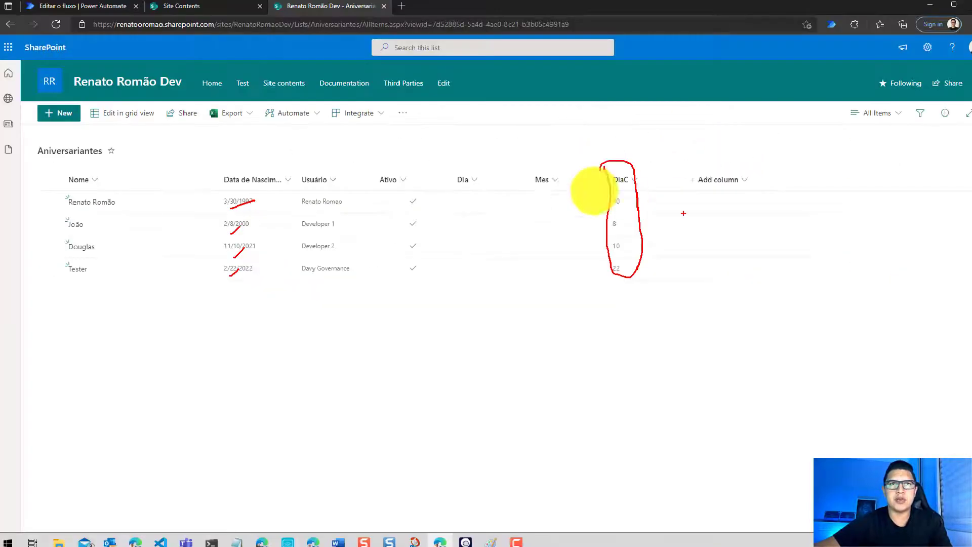
Start another column from the additional column types, name it MesC, set its type to Calculated, and begin its formula with an equals sign.
click(730, 184)
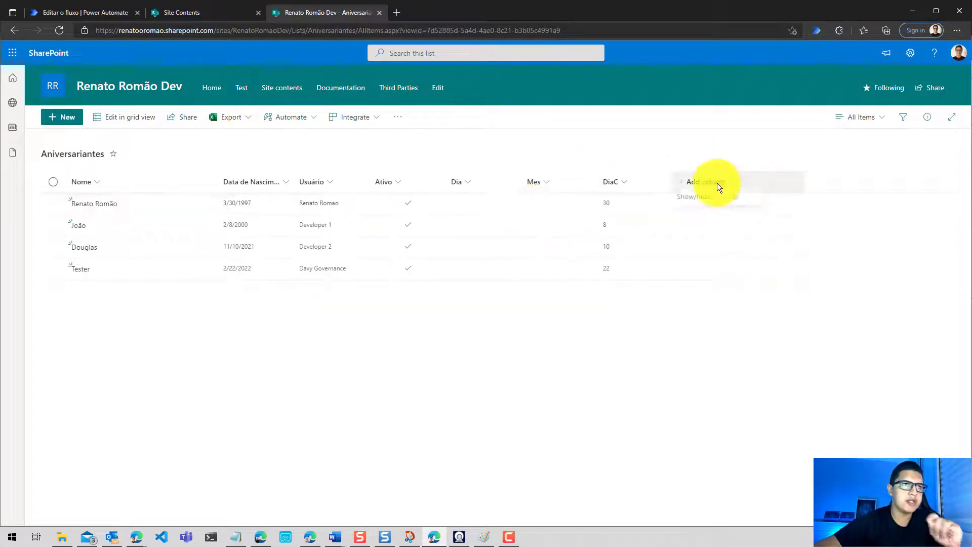
click(717, 423)
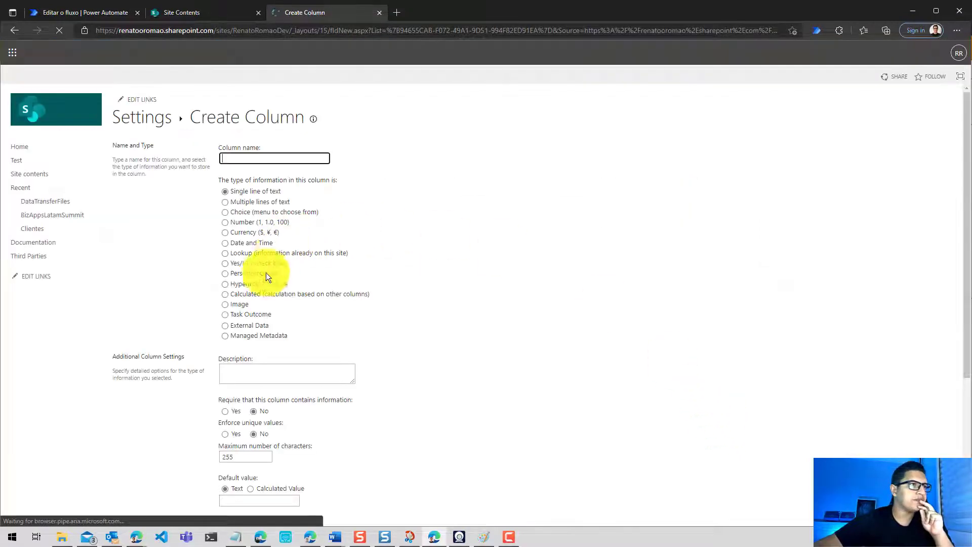
click(250, 160)
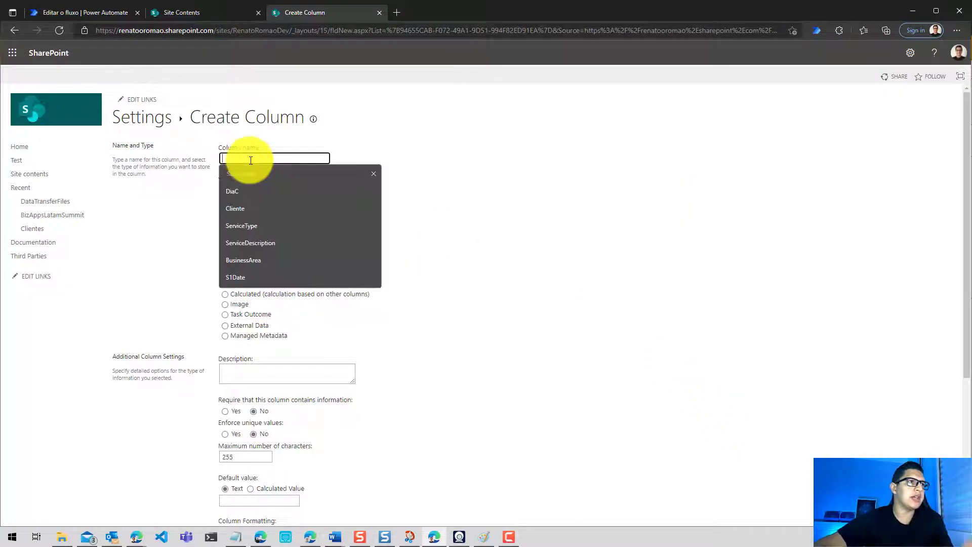
text(MesC)
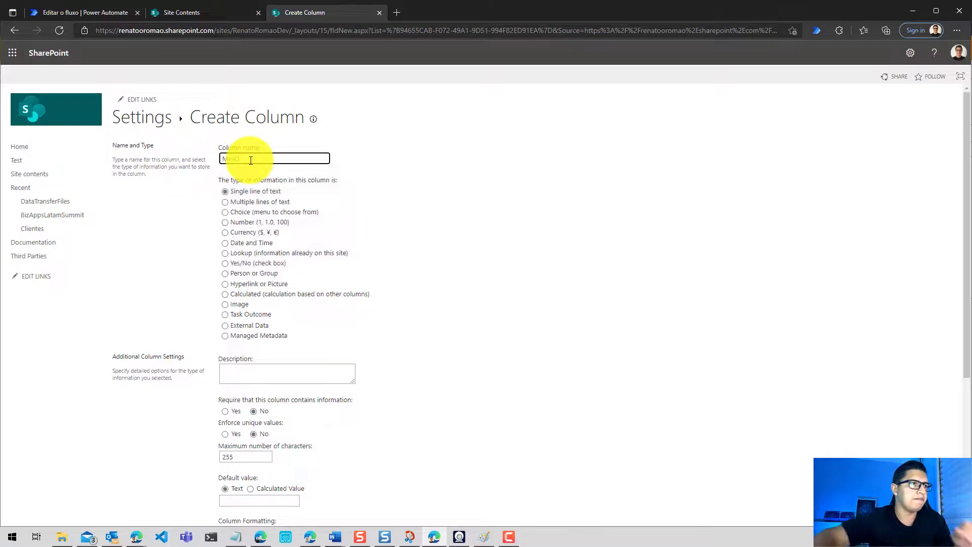
click(284, 297)
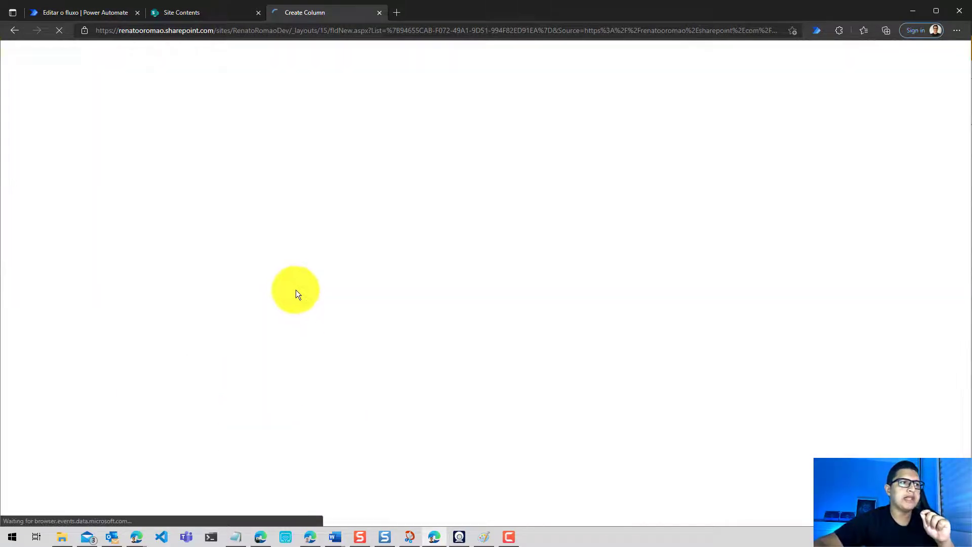
scroll(303, 335, down, 1)
click(282, 387)
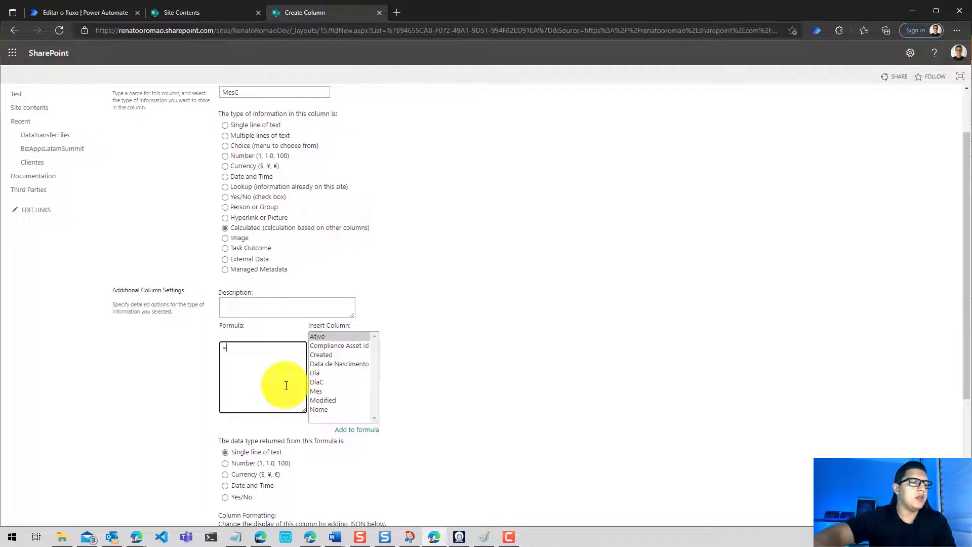
Switch to Notepad and draft =Month( below the DAY formula and =MÊS( below the DIA formula.
click(236, 536)
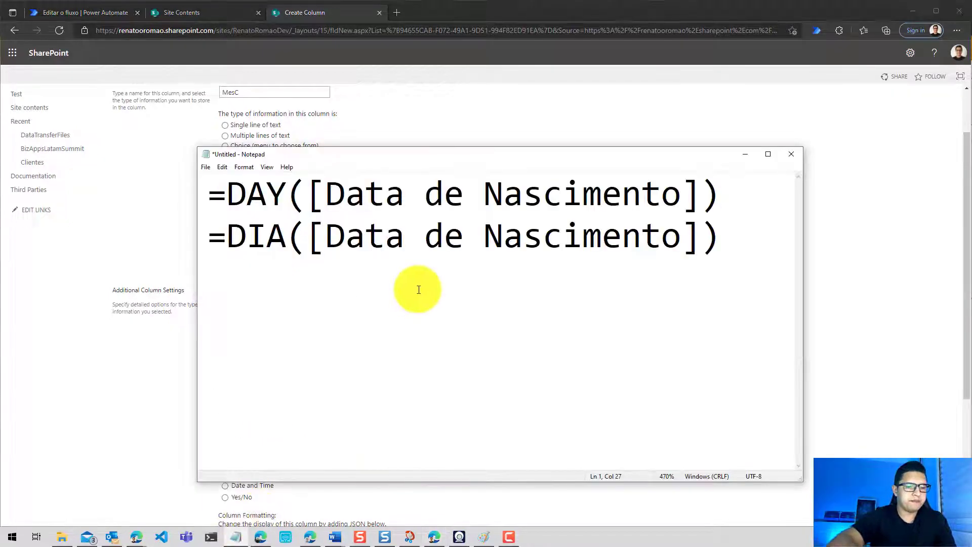
key(Return)
text(=)
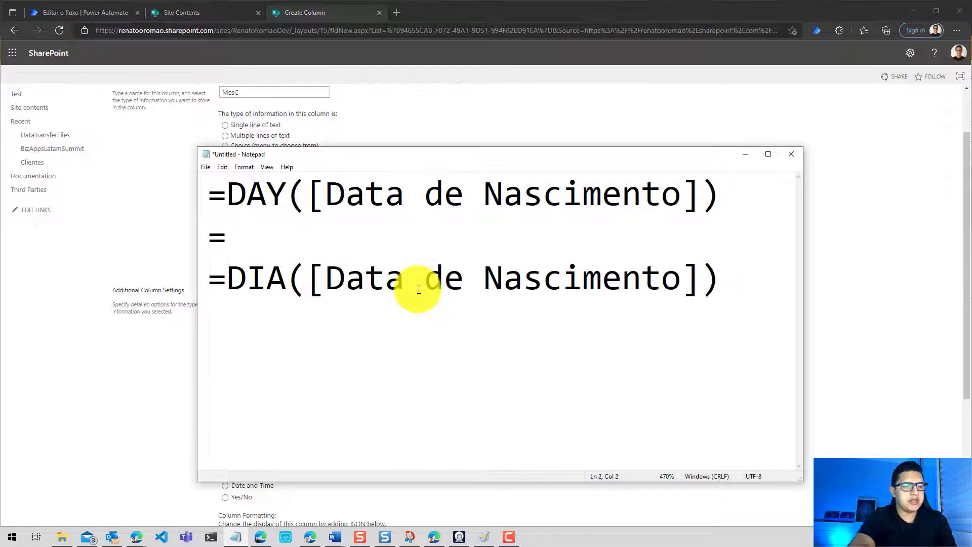
text(Month()
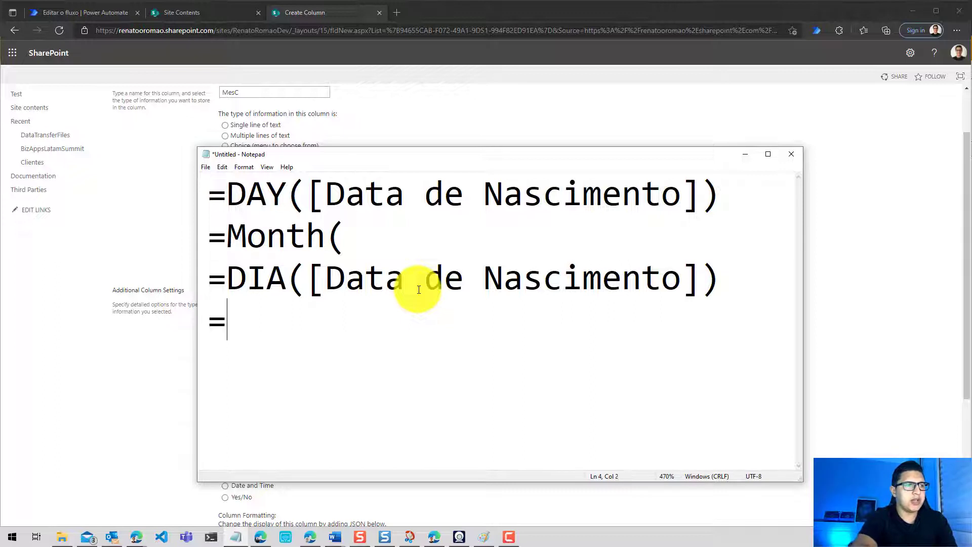
text(MÊS()
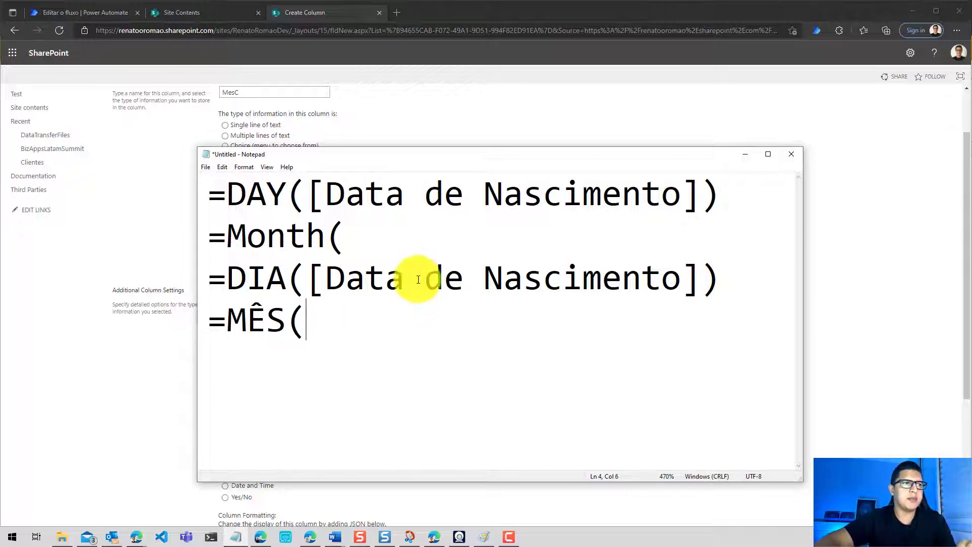
Return to the column creation form and complete the MesC formula as =MONTH([Data de Nascimento]).
click(193, 317)
click(242, 350)
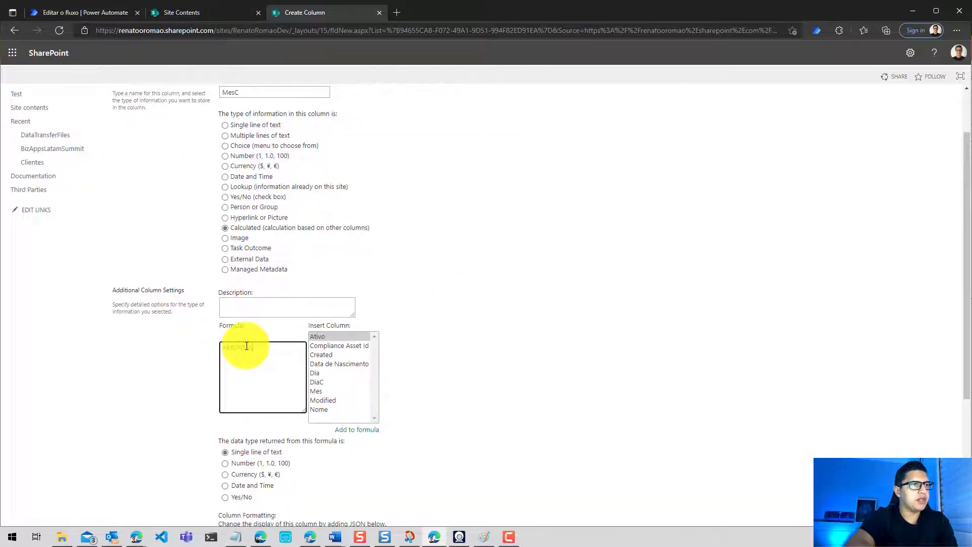
text(MONTH()
double_click(335, 363)
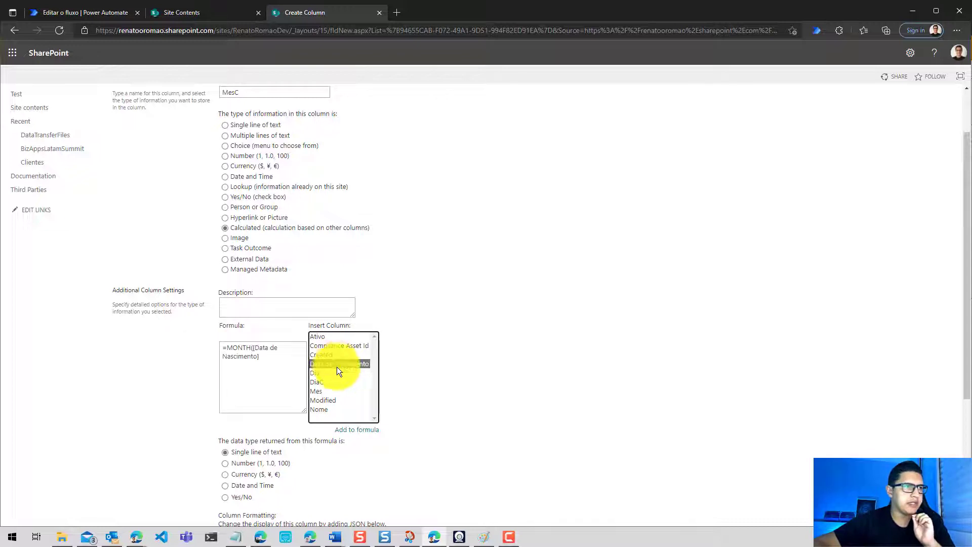
click(280, 363)
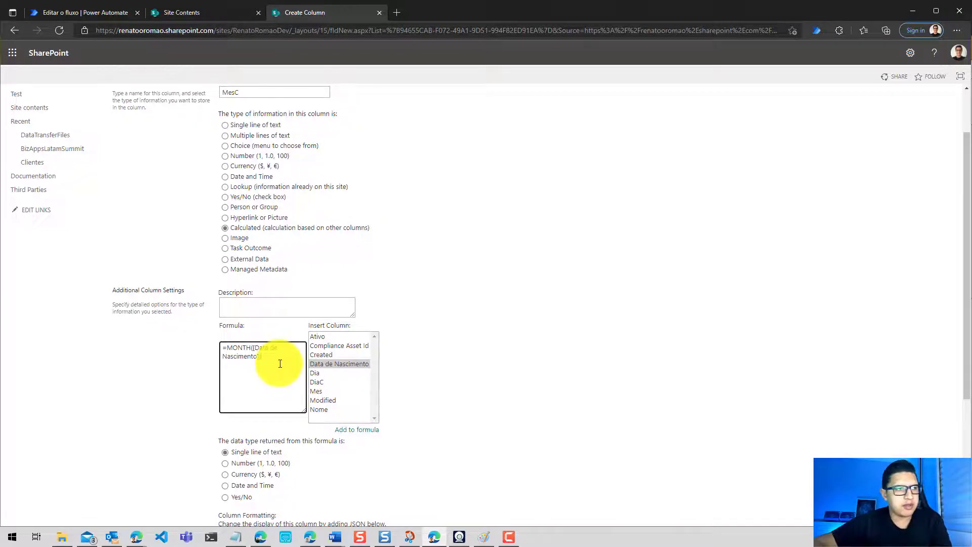
text())
Set the formula's returned data type to Number with 0 decimal places and save the MesC column.
click(273, 460)
scroll(282, 458, down, 1)
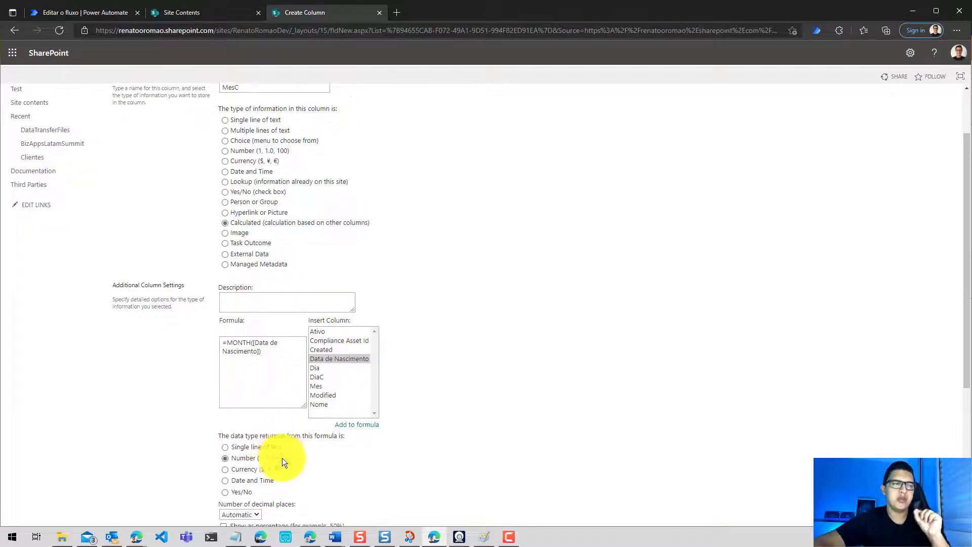
scroll(281, 457, down, 2)
click(253, 386)
click(249, 405)
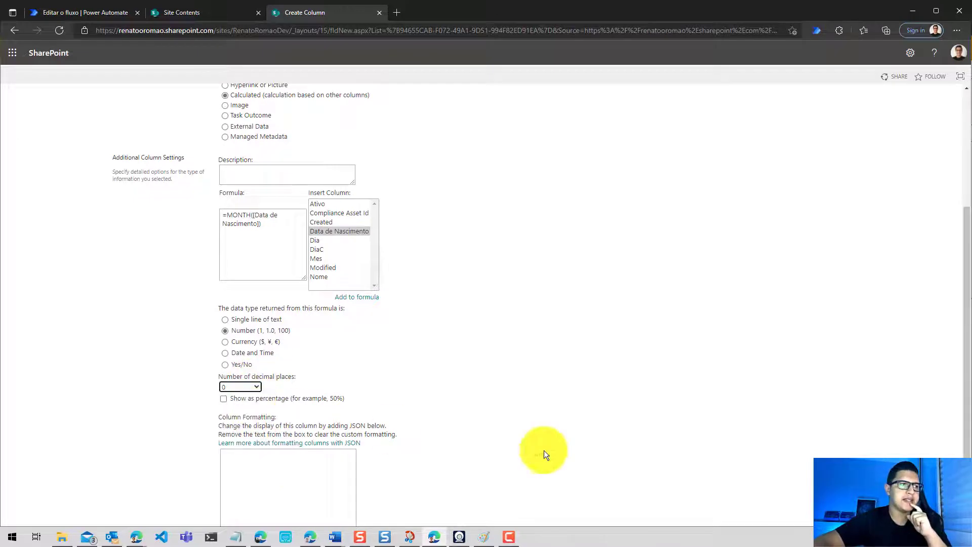
scroll(546, 455, down, 3)
click(874, 467)
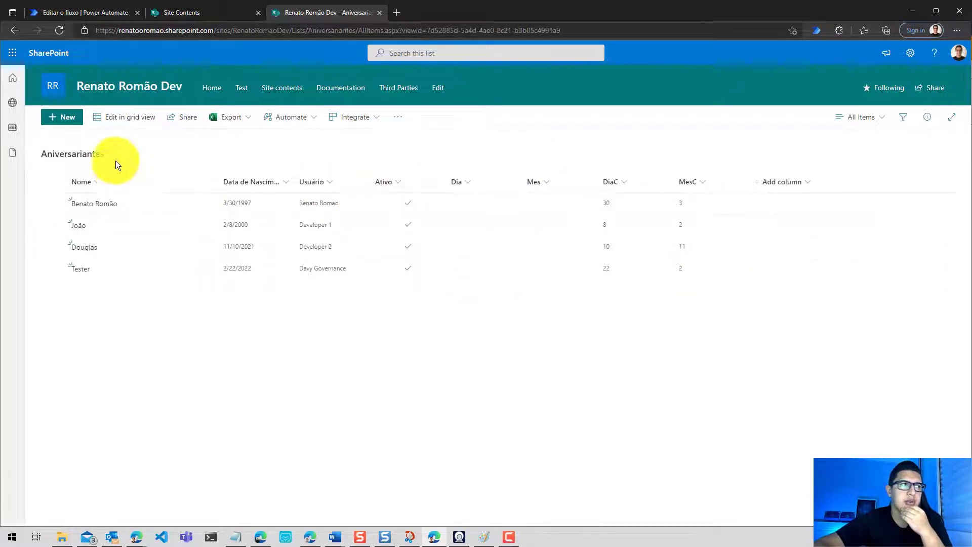
In grid view, move the second list item's Data de Nascimento forward by one day and leave the grid to save it.
click(124, 120)
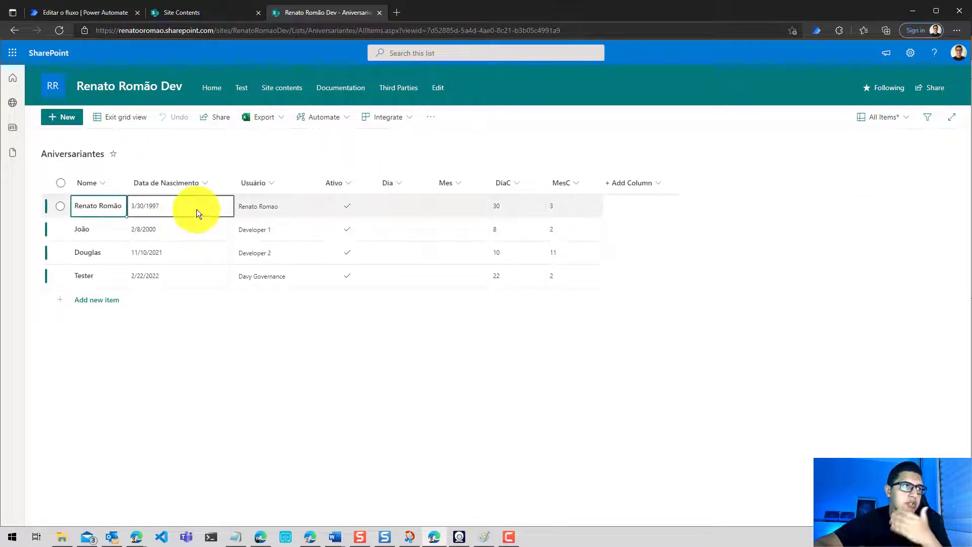
click(196, 209)
click(180, 233)
click(181, 233)
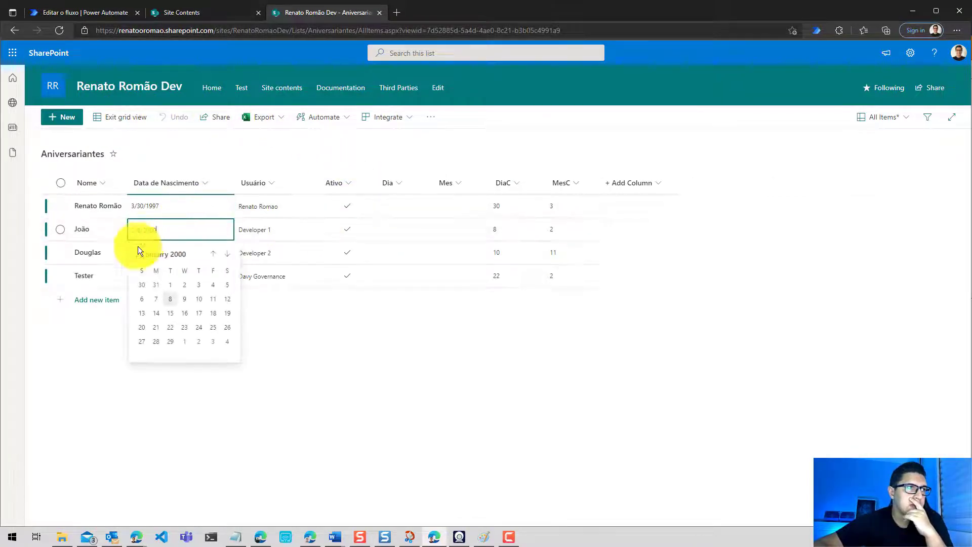
click(184, 300)
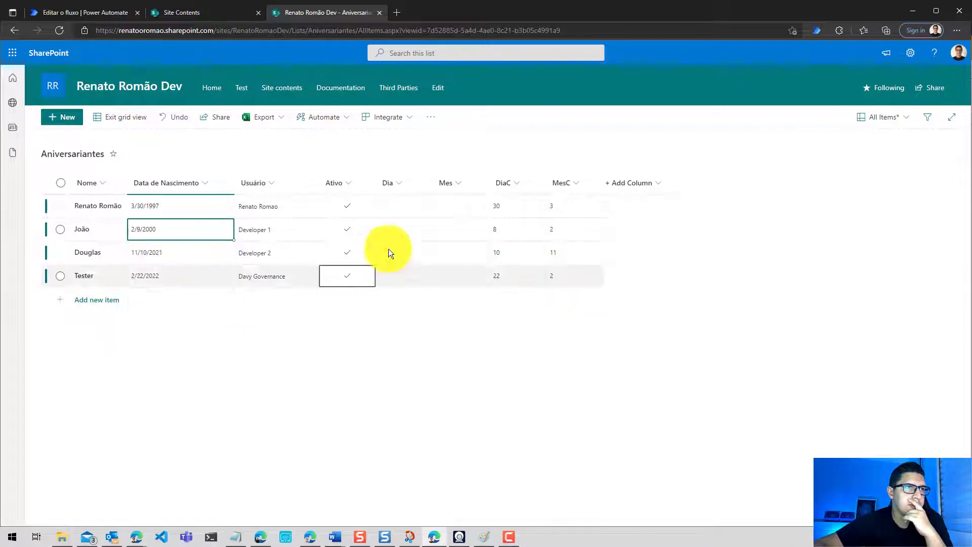
click(110, 122)
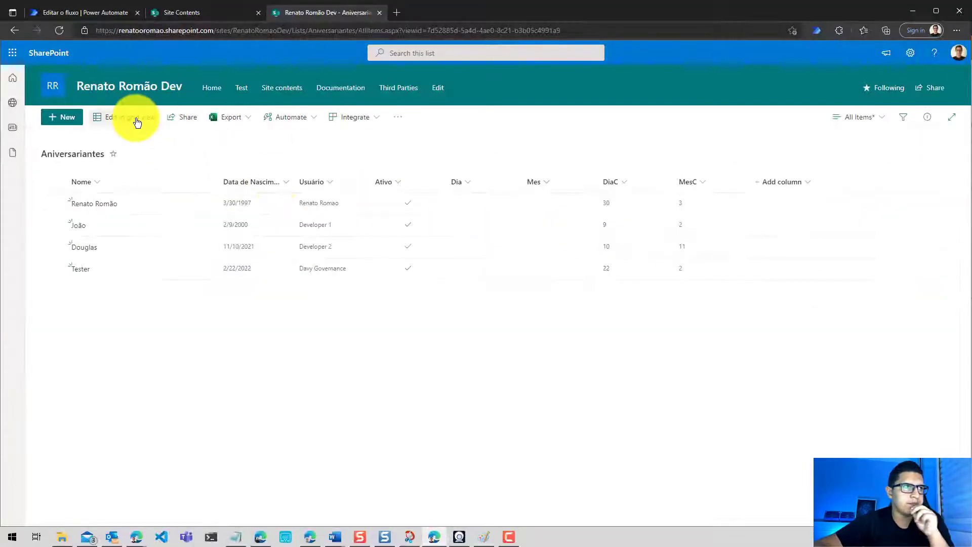
Reopen the grid view and fill in Dia and Mes for the second and first items with their DiaC and MesC values.
click(137, 121)
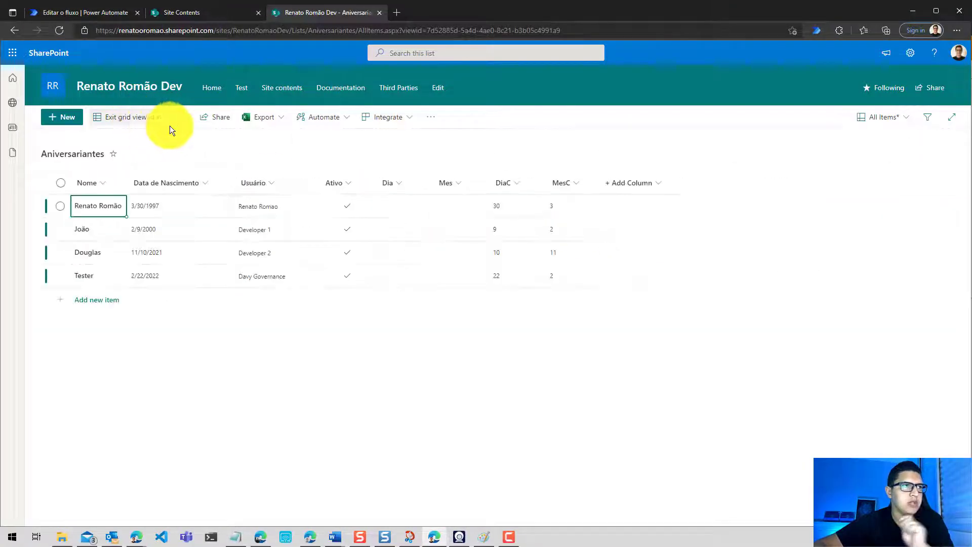
click(405, 205)
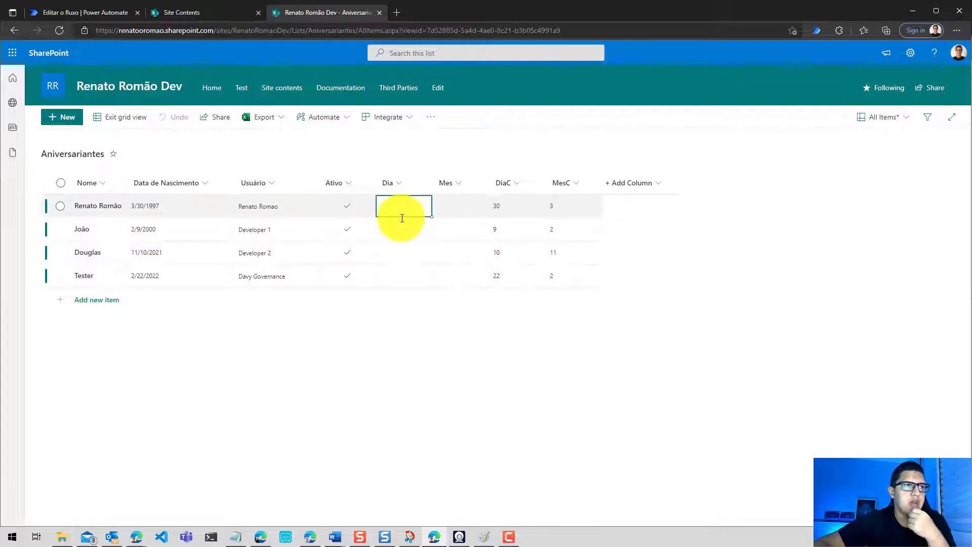
click(404, 227)
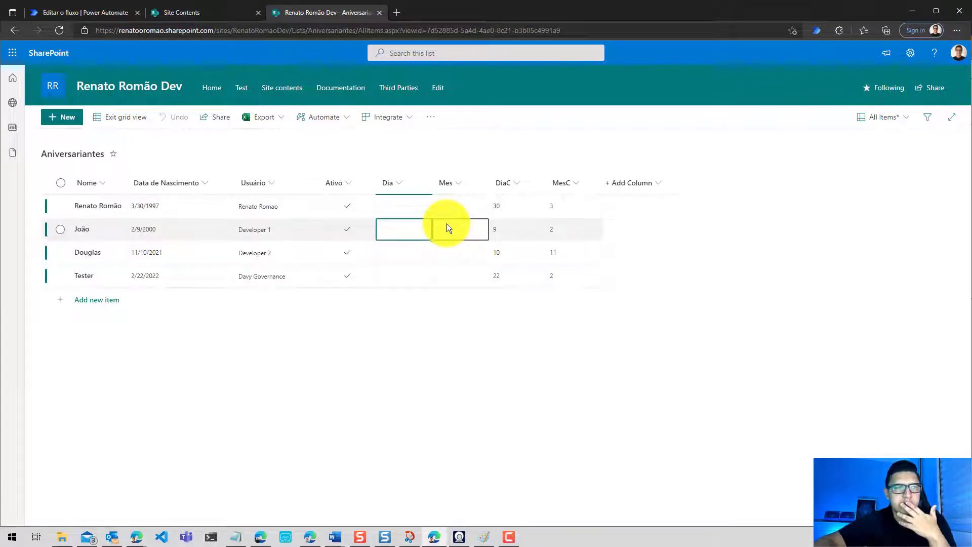
text(9)
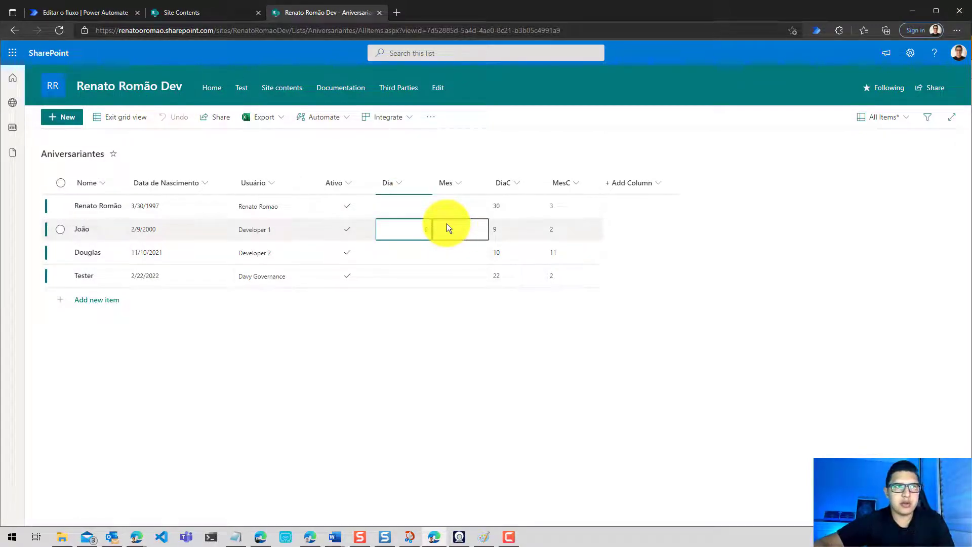
click(449, 228)
text(2)
click(461, 210)
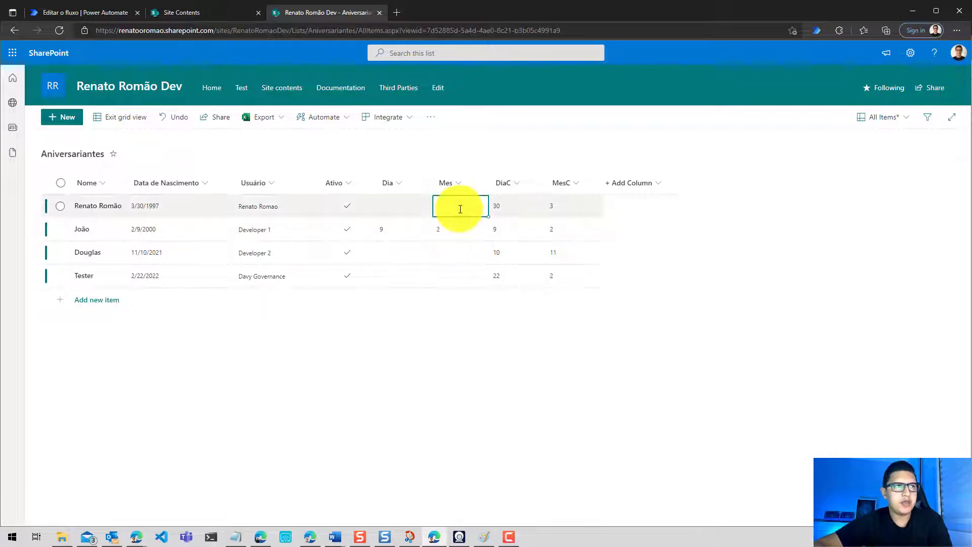
text(3)
click(406, 213)
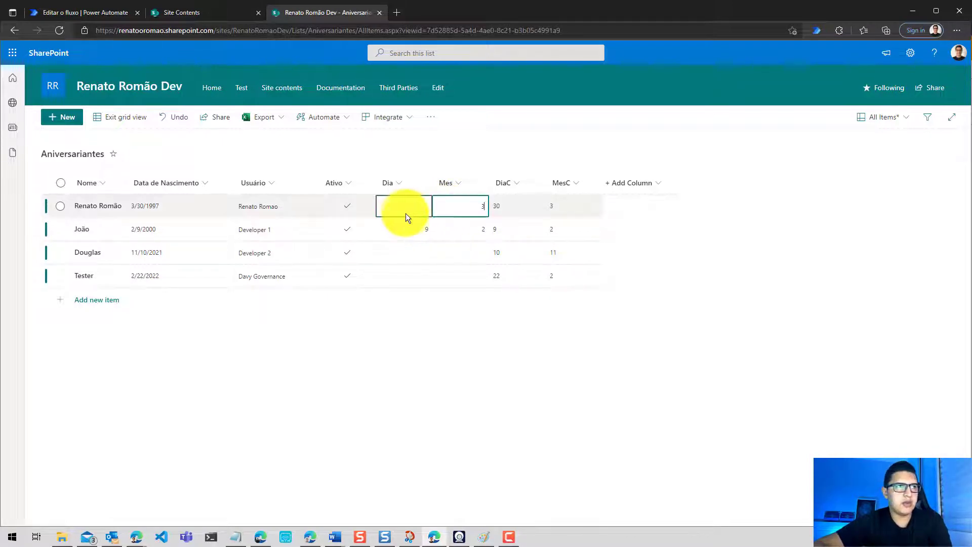
text(30)
Fill in Dia and Mes for the third and fourth items with their DiaC and MesC values, and exit the grid view.
click(422, 248)
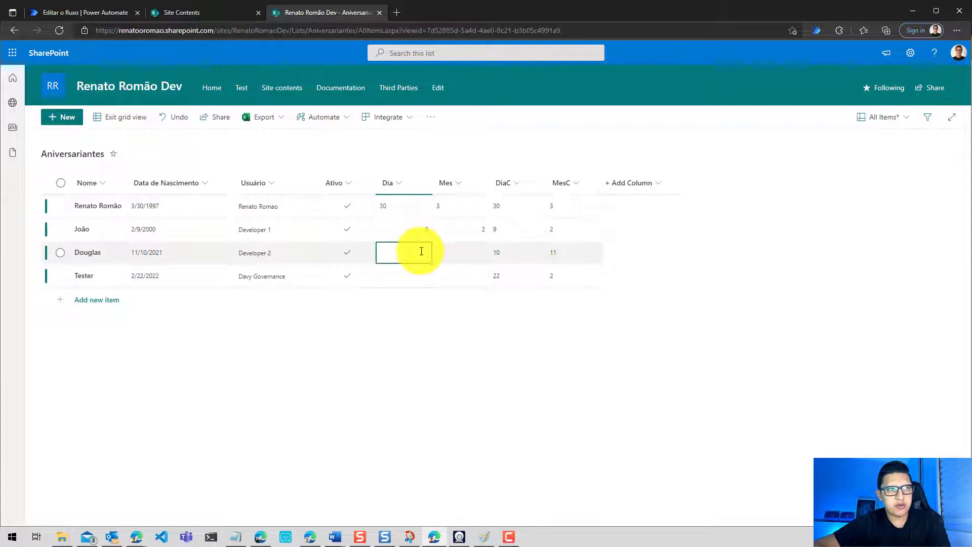
text(10)
click(464, 253)
text(11)
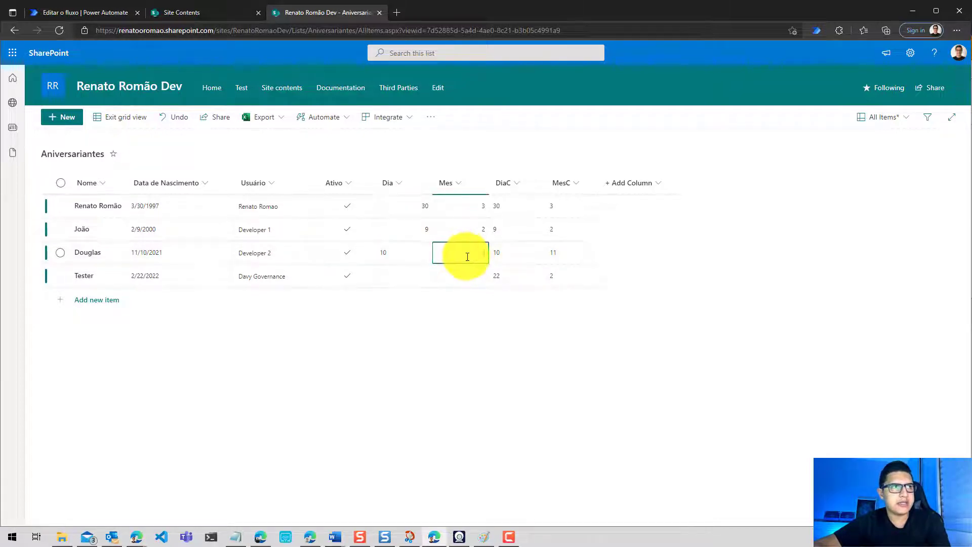
click(423, 275)
text(22)
click(472, 273)
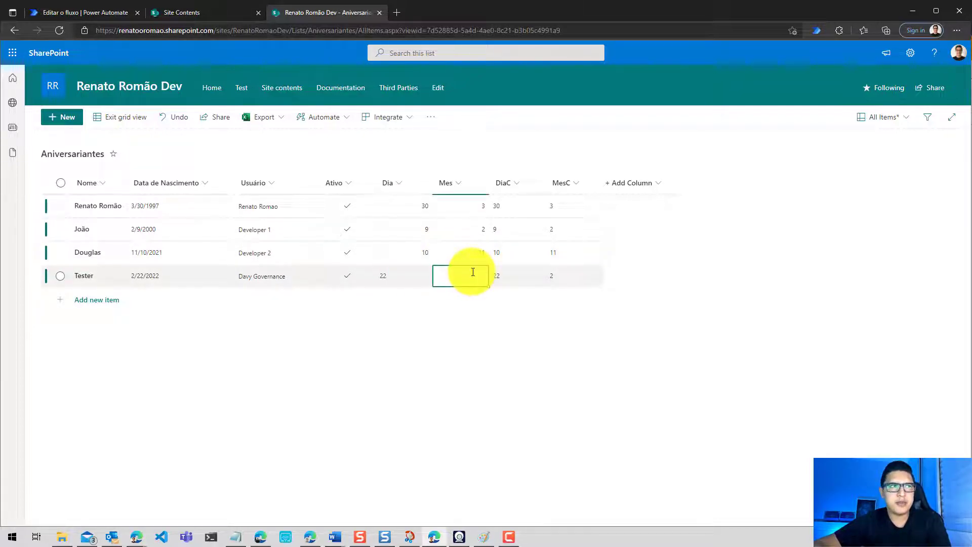
text(2)
click(110, 112)
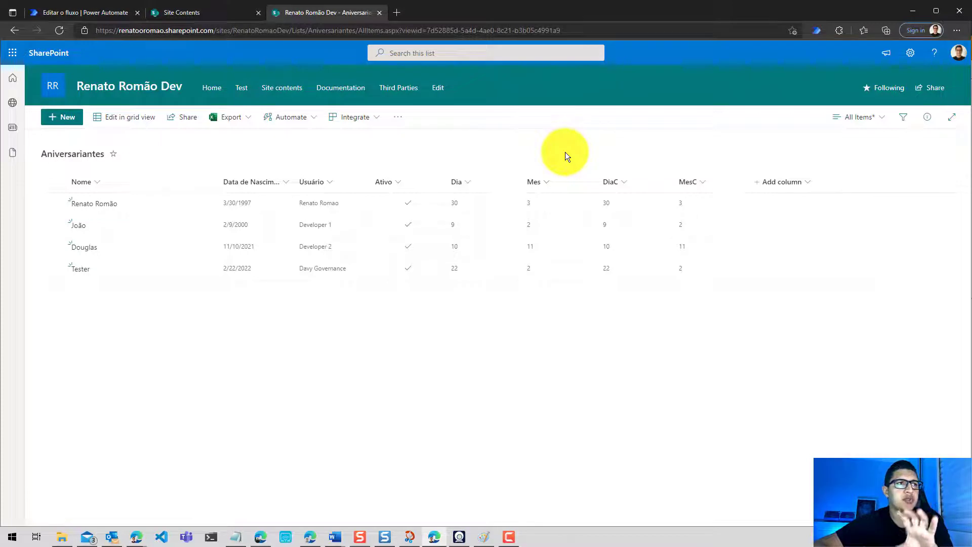
Switch to the Power Automate flow and expand the Recurrence, Obter itens, Aplicar a cada and Compor steps to review their settings.
click(108, 15)
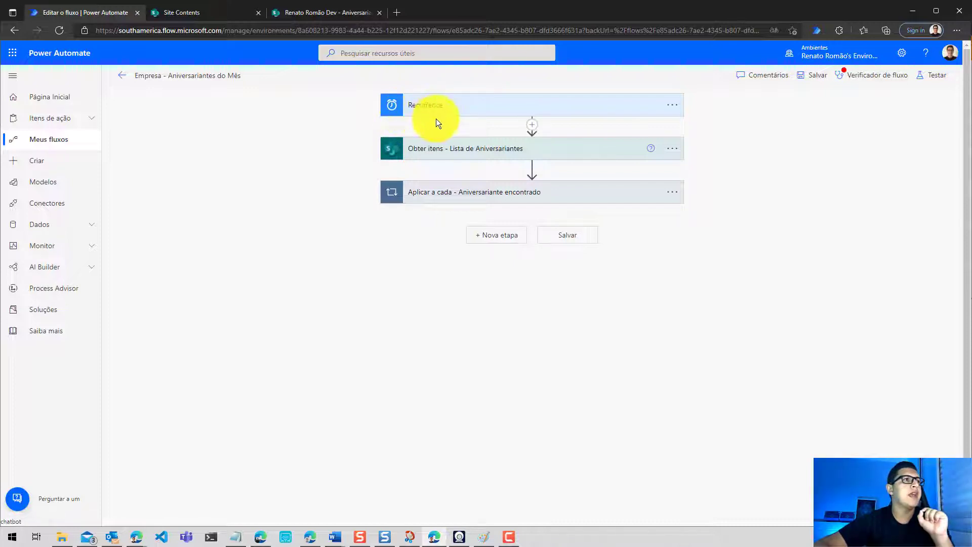
click(492, 111)
click(467, 209)
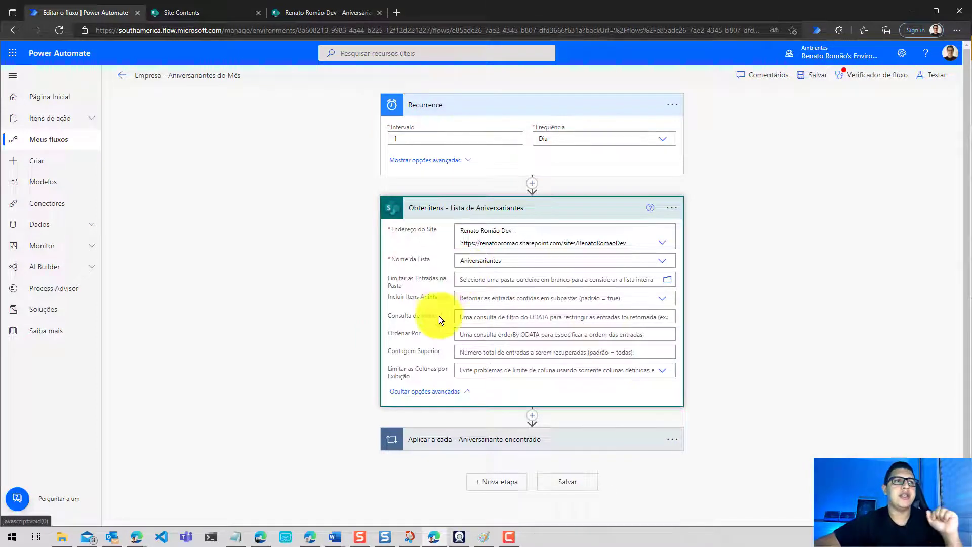
click(412, 439)
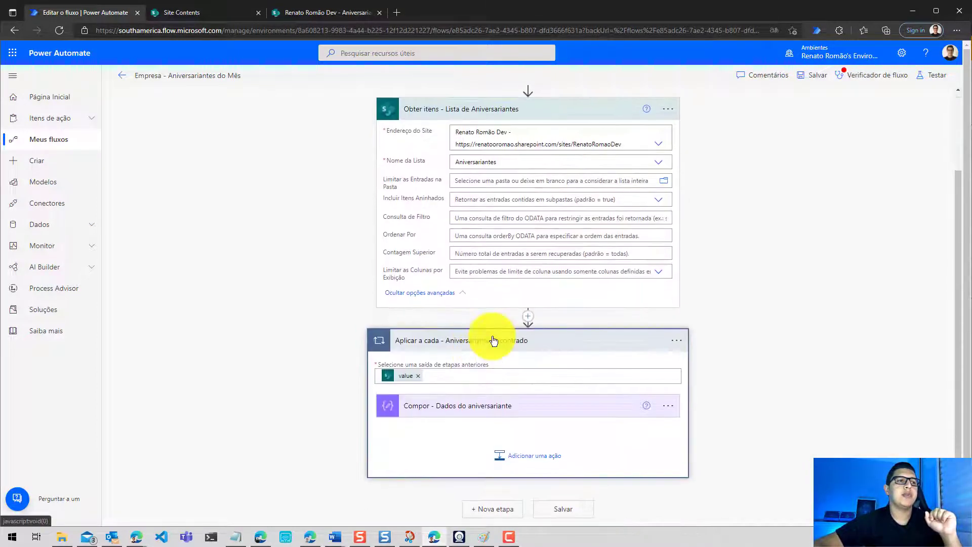
click(527, 407)
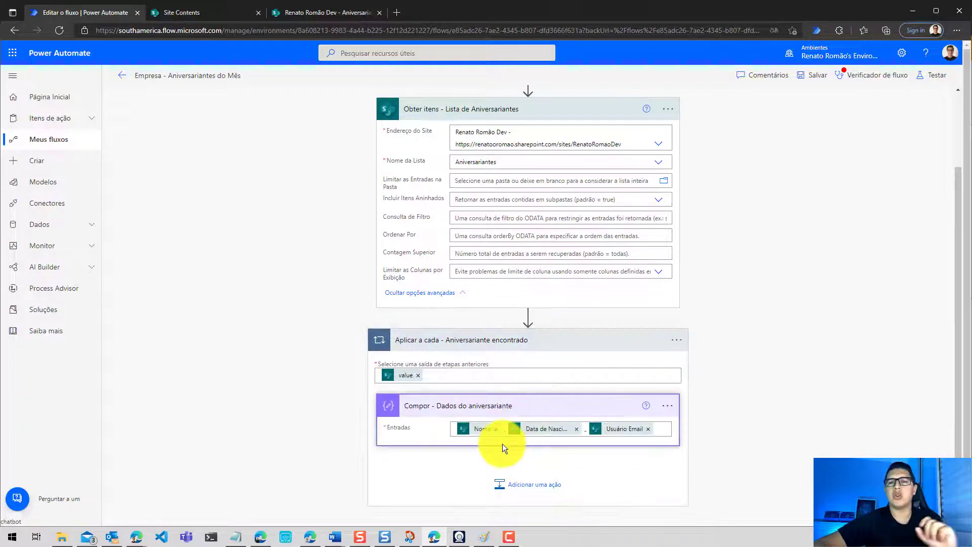
scroll(516, 249, up, 2)
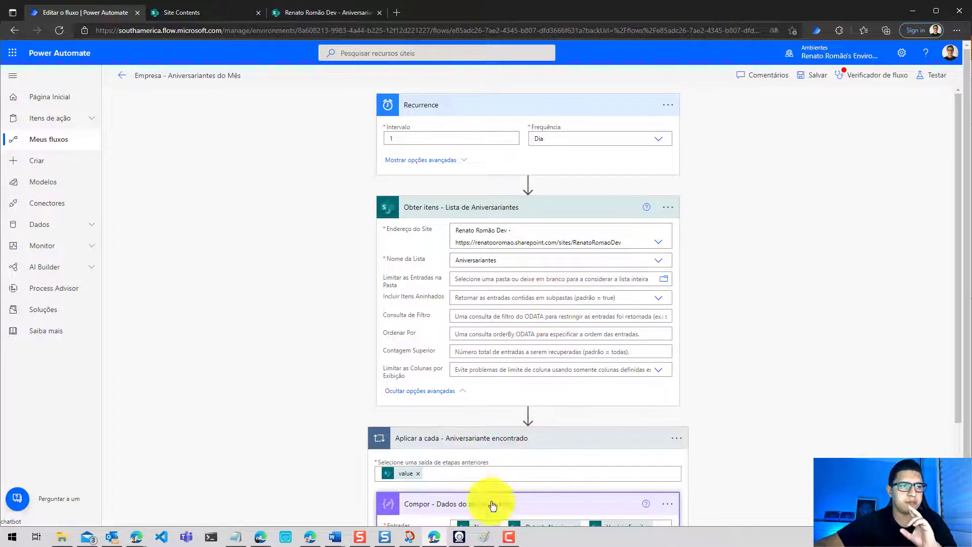
Check the list's calculated day and month columns against the Consulta de Filtro field of the Obter itens action.
click(484, 537)
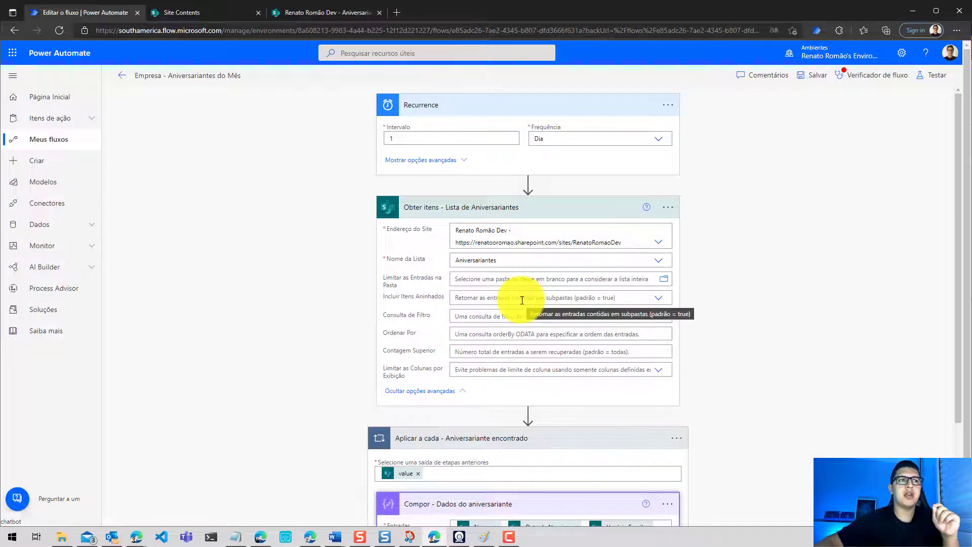
click(309, 8)
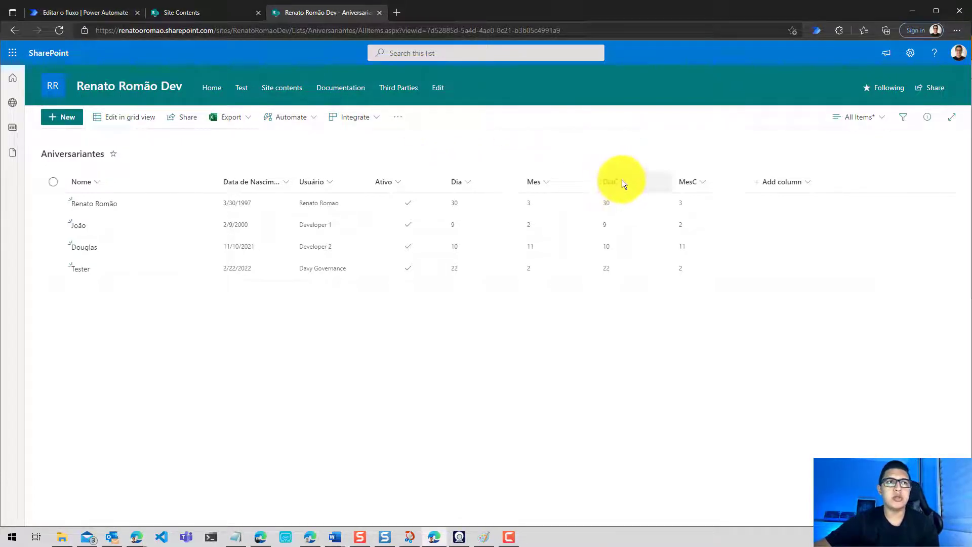
click(99, 14)
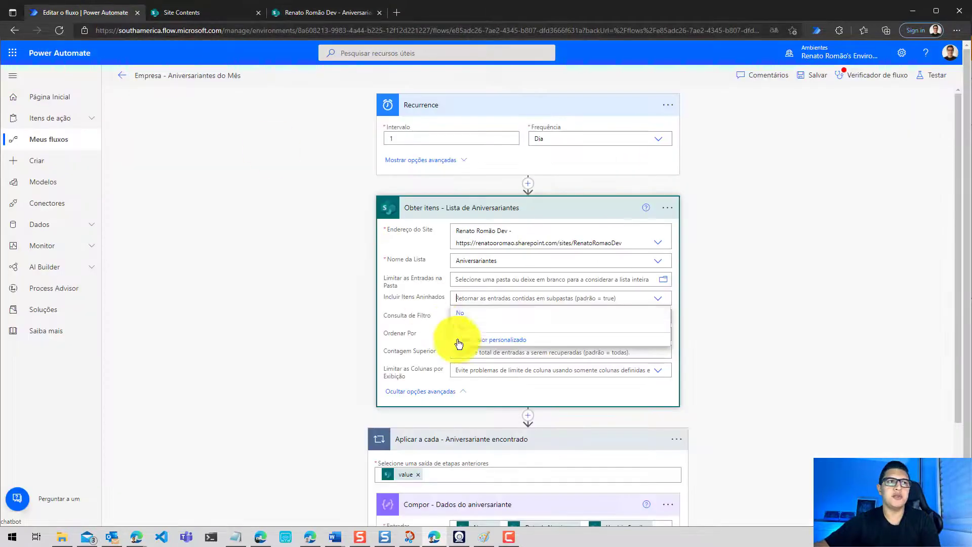
click(425, 320)
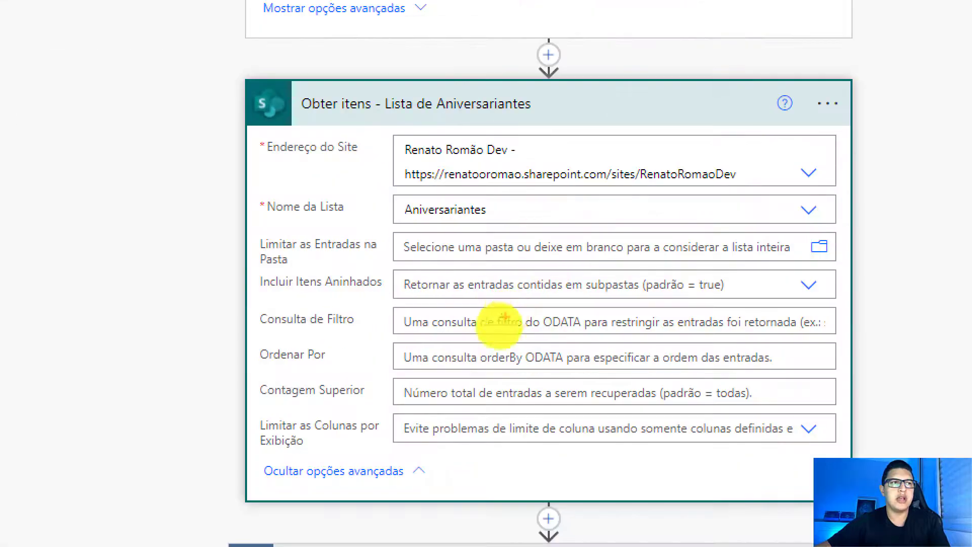
mouse_move(239, 306)
mouse_down()
mouse_move(446, 349)
mouse_move(500, 339)
mouse_move(659, 343)
mouse_up()
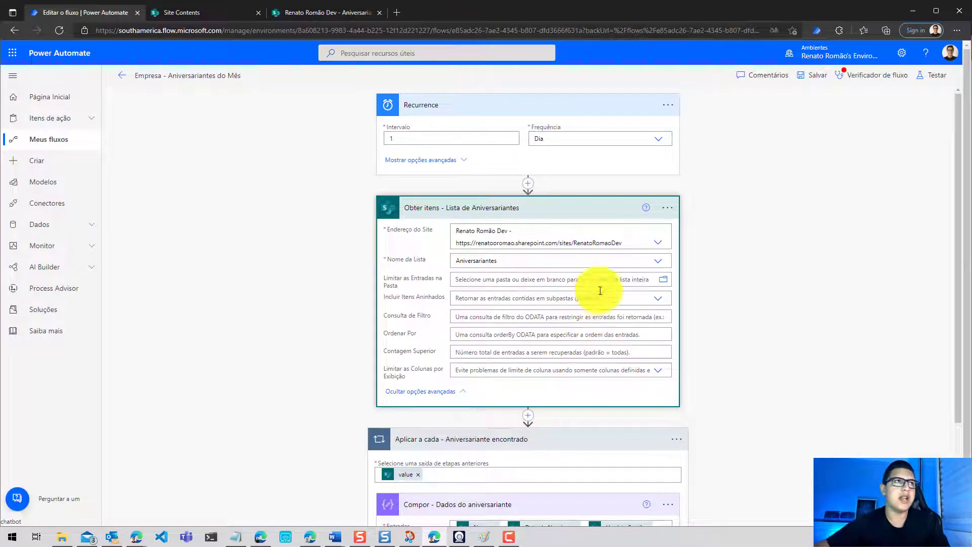
Open the Aniversariantes list settings in SharePoint and the DiaC column's edit page to check its internal field name in the URL.
click(303, 11)
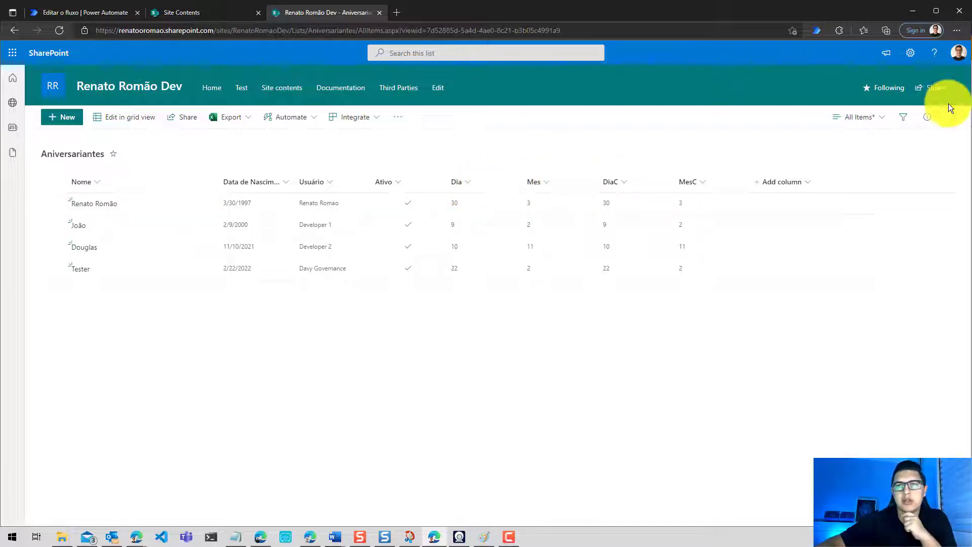
click(912, 54)
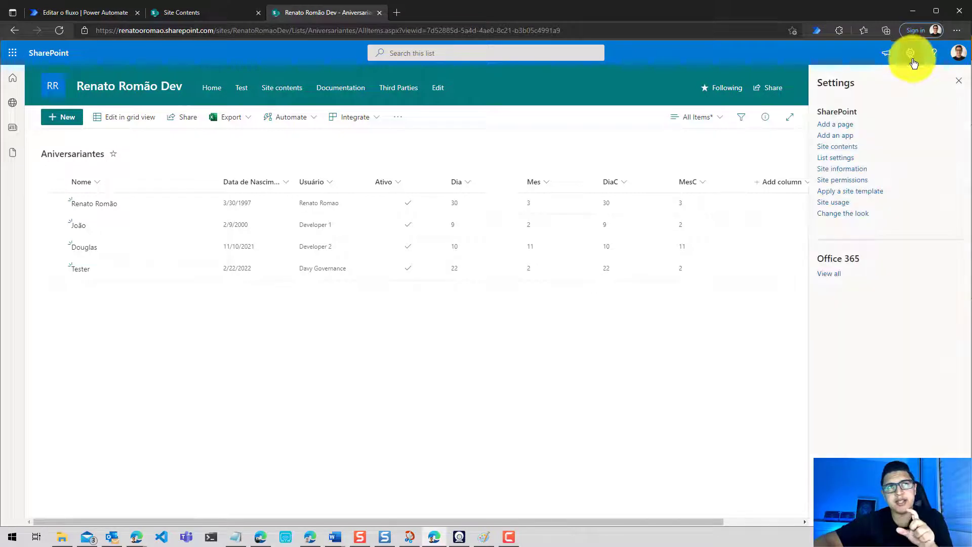
click(836, 159)
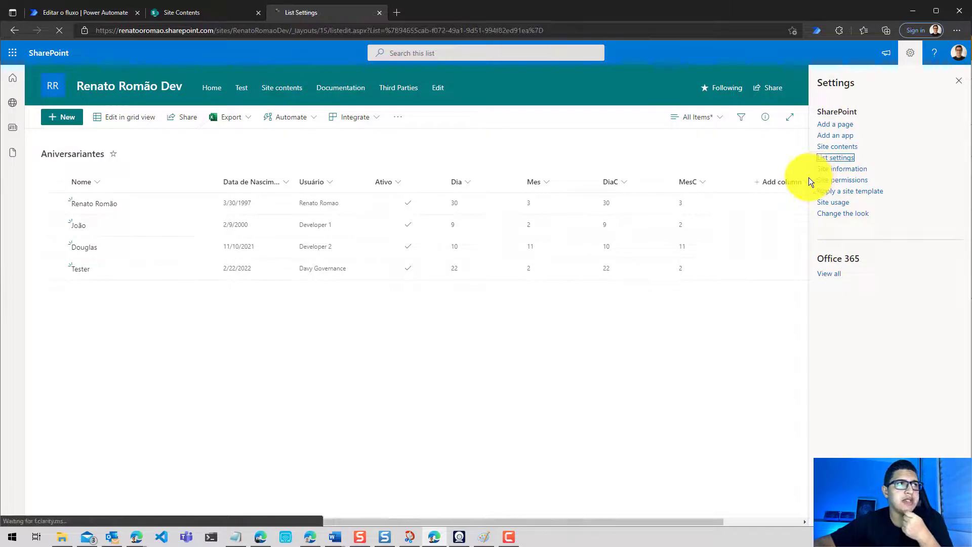
scroll(159, 375, down, 3)
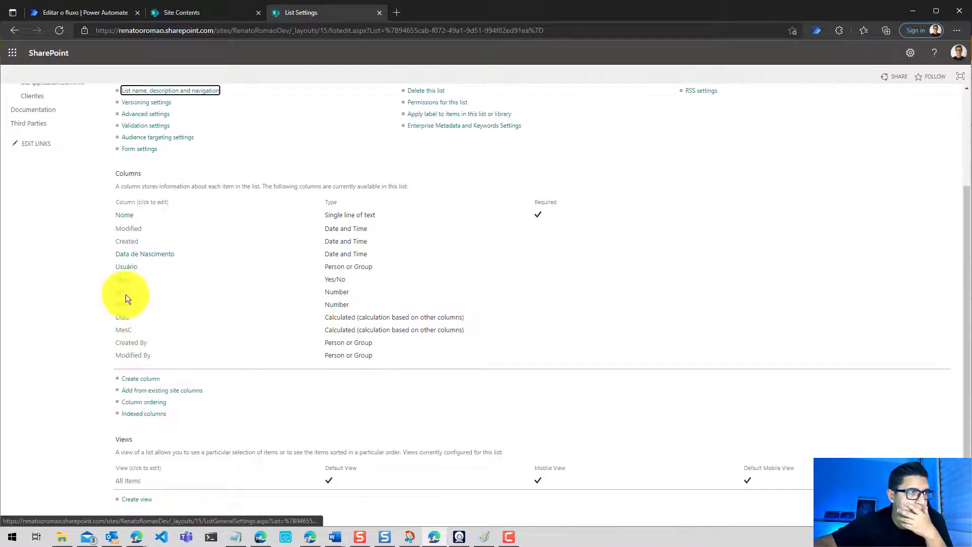
click(120, 319)
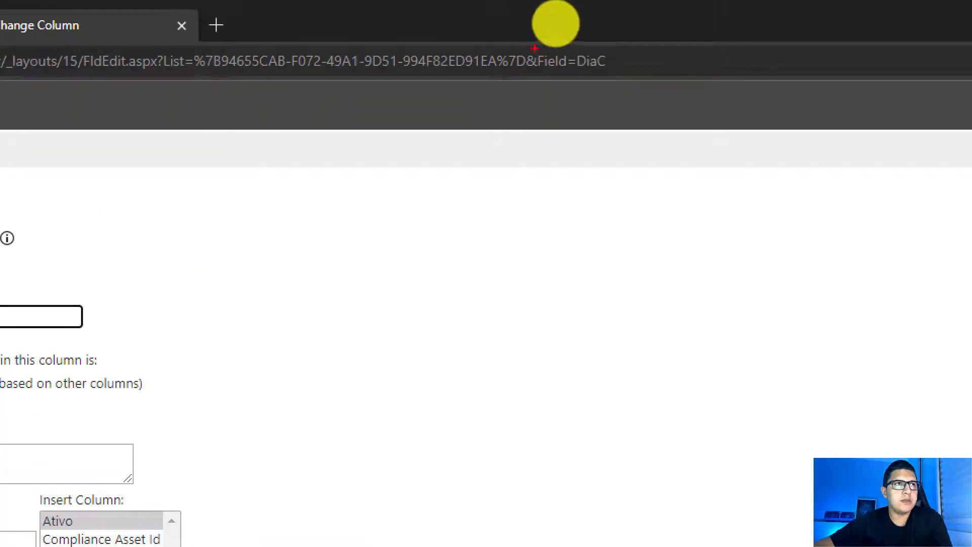
Rewrite the Field value at the end of the column page's URL as Dia_x0220_C, without loading it.
mouse_move(535, 48)
mouse_down()
mouse_move(538, 63)
mouse_move(628, 97)
mouse_move(637, 43)
mouse_move(533, 45)
mouse_up()
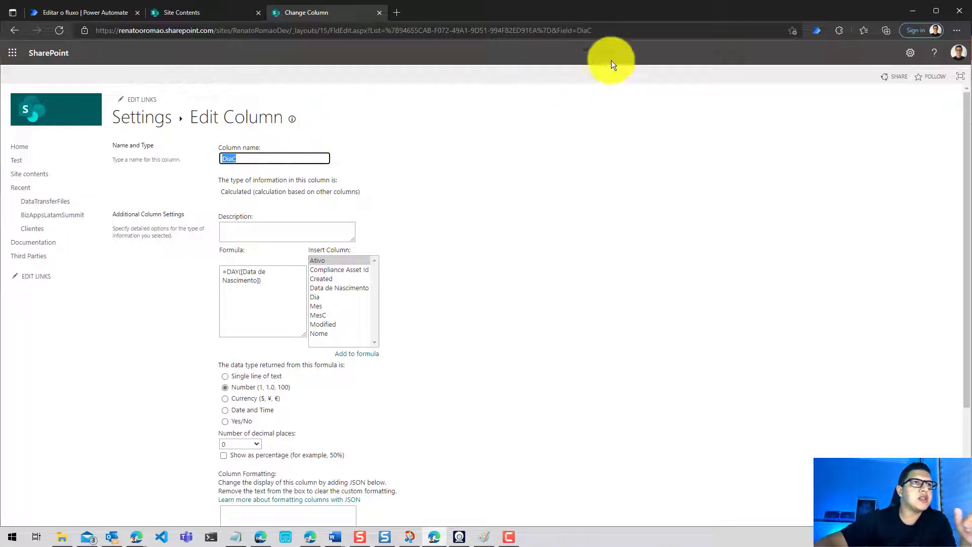
click(618, 29)
click(619, 30)
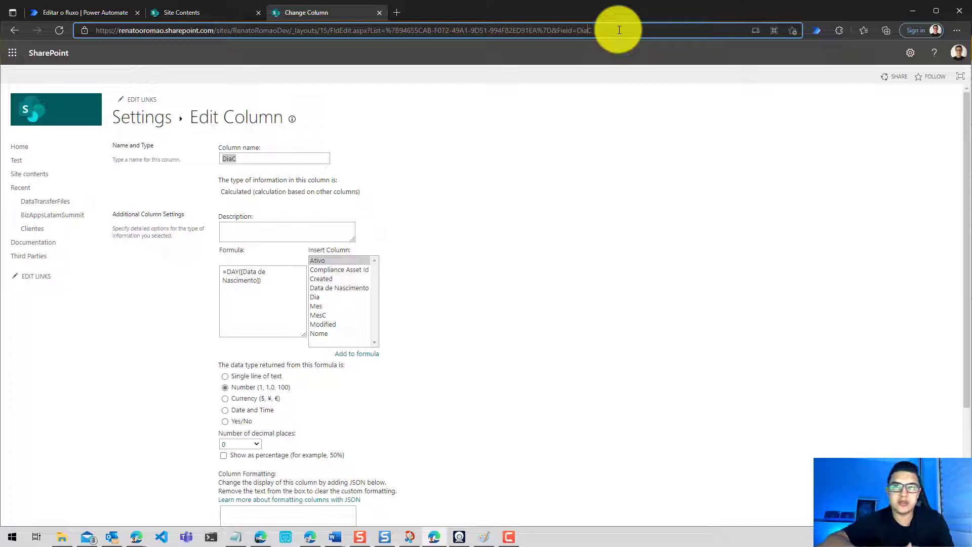
key(Left)
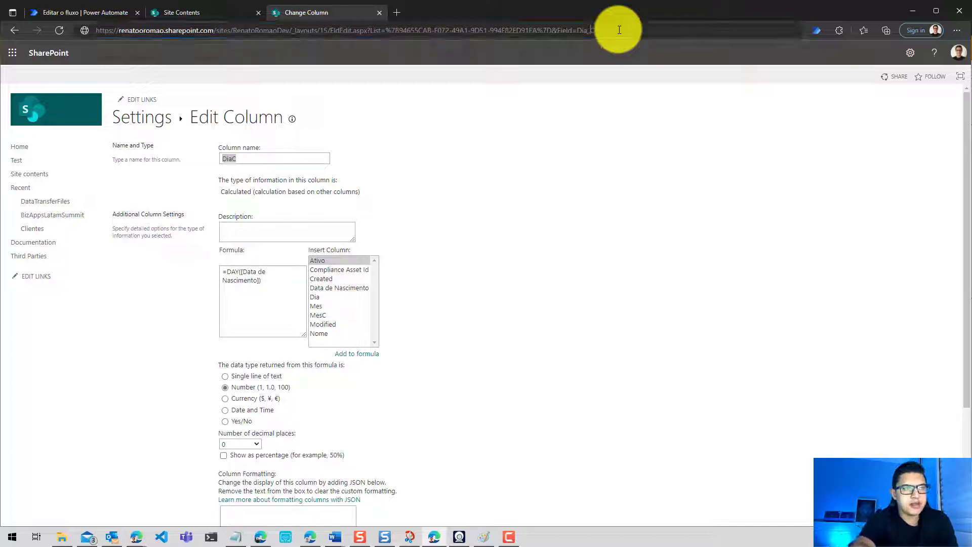
text(_)
text(x0020)
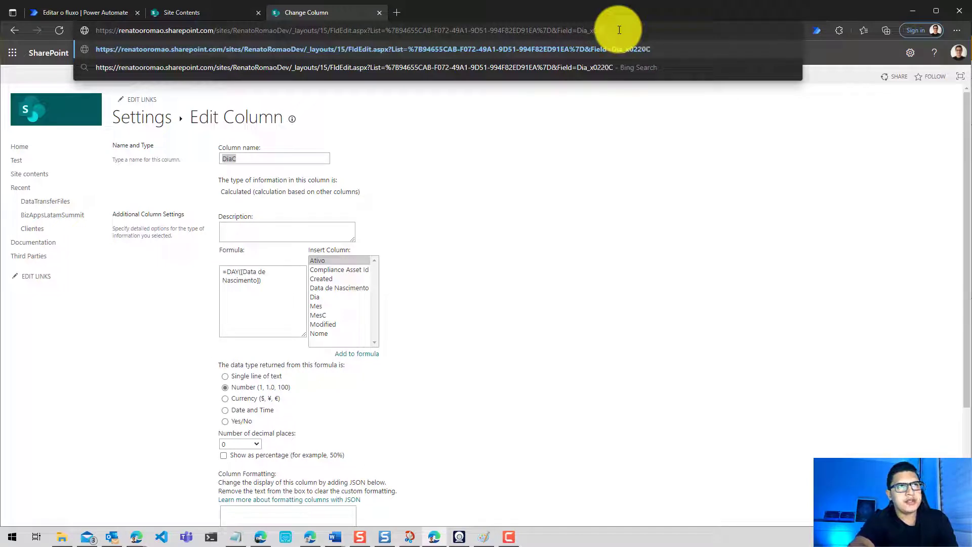
text(_)
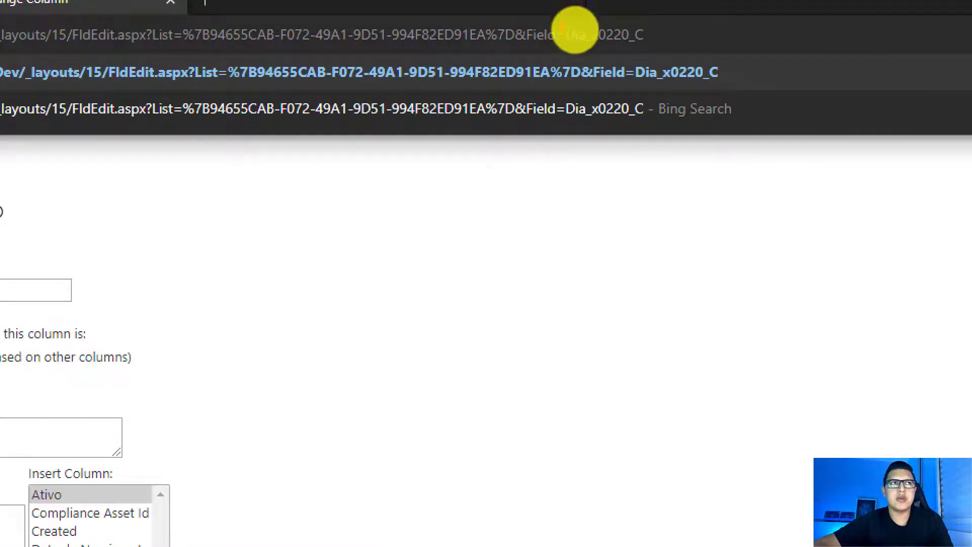
Copy Dia_x0220_C from the URL into the Consulta de Filtro field of the flow's Obter itens action.
mouse_move(577, 35)
mouse_down()
mouse_move(623, 30)
mouse_move(614, 20)
mouse_move(573, 23)
mouse_move(627, 29)
mouse_up()
key(ctrl+c)
key(Escape)
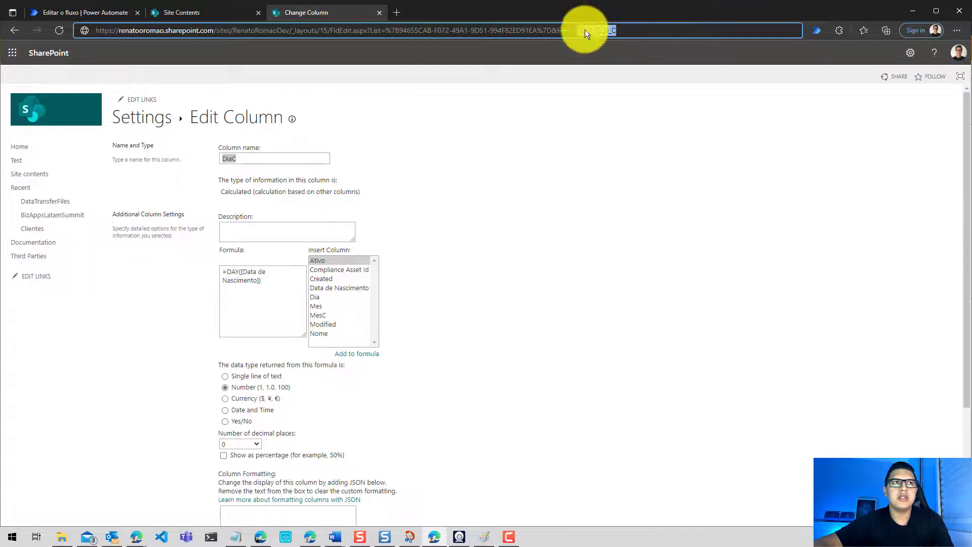
click(87, 13)
click(469, 315)
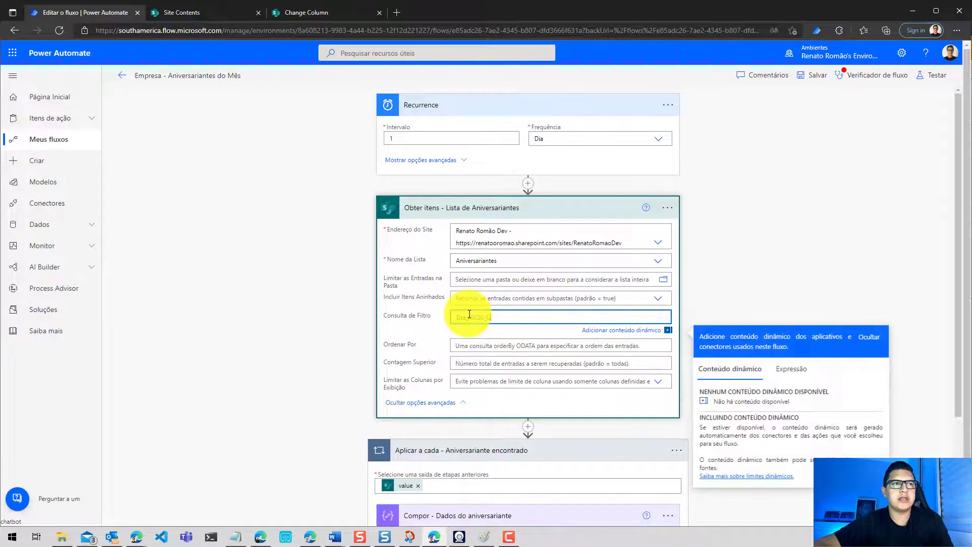
key(ctrl+v)
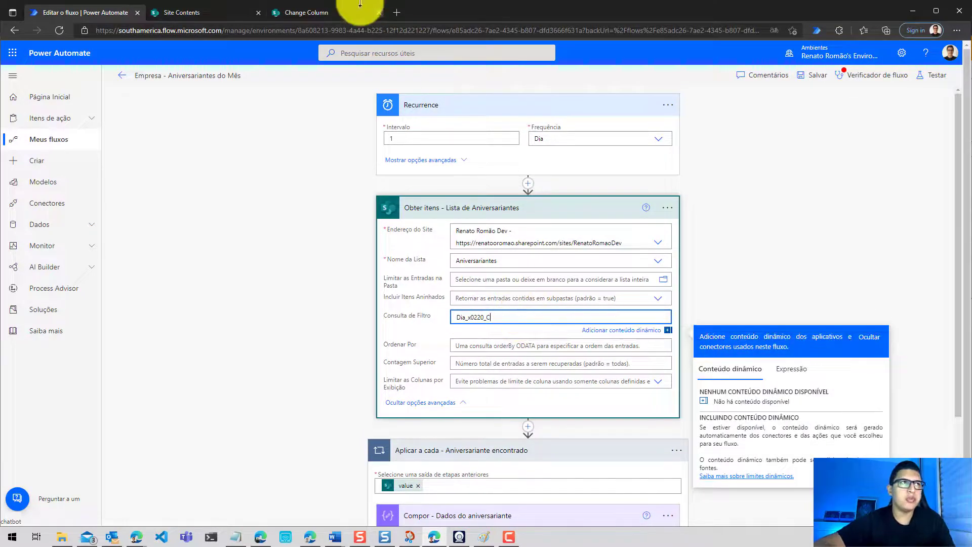
Reload the DiaC column page, copy its field name from the URL, and set Consulta de Filtro in the flow to "DiaC eq".
click(271, 15)
click(16, 28)
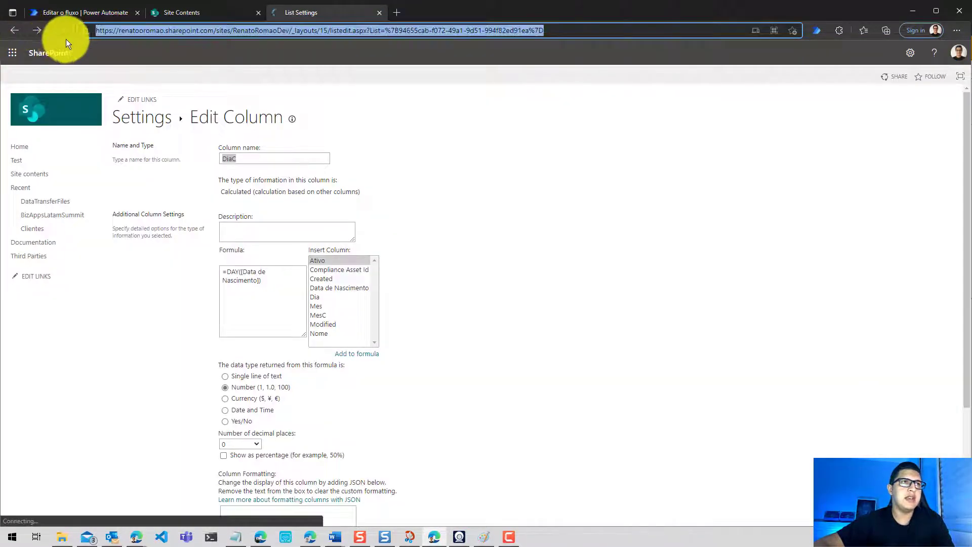
click(38, 30)
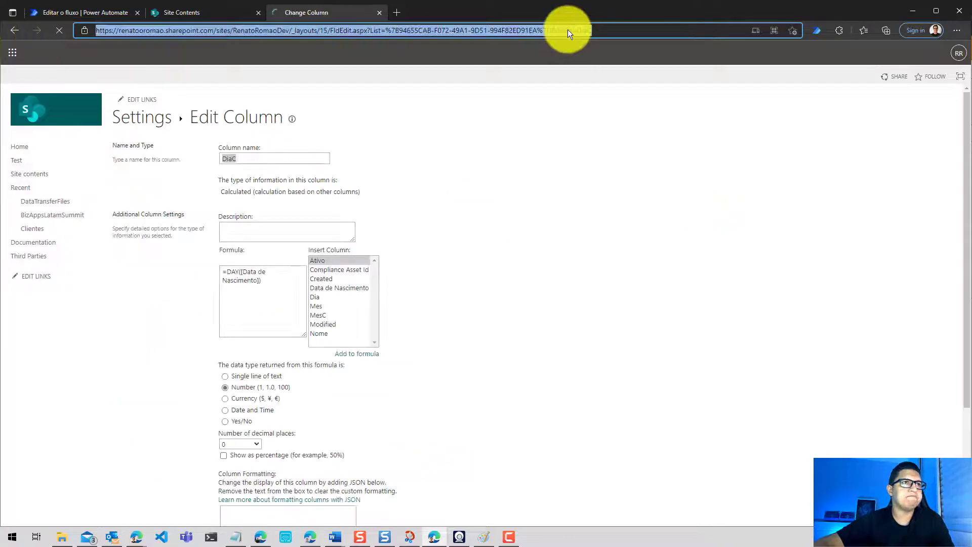
double_click(583, 30)
key(ctrl+c)
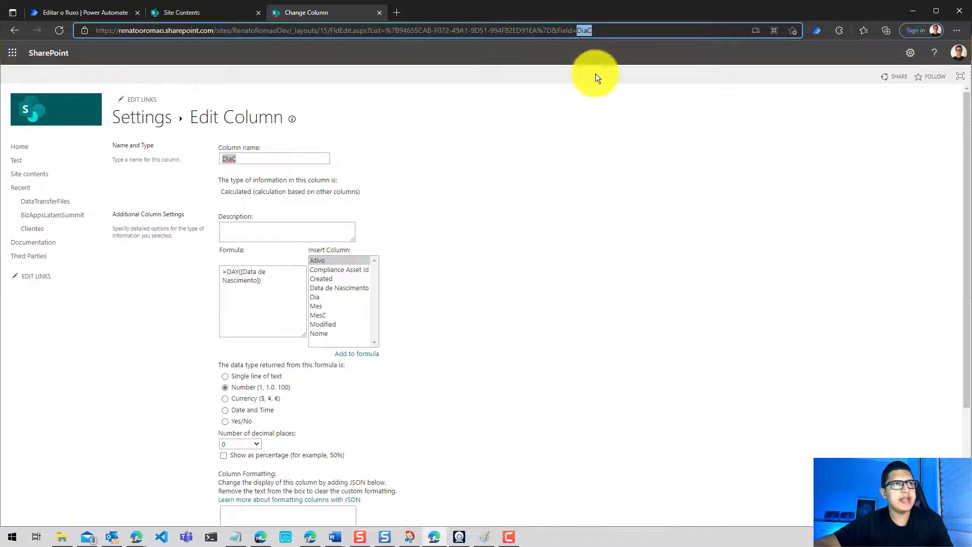
key(ctrl+Tab)
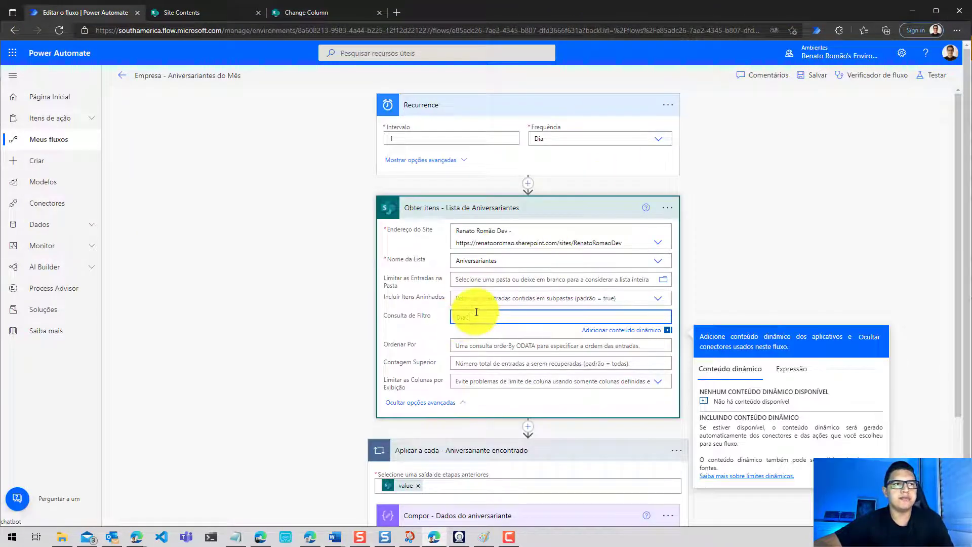
key(ctrl+v)
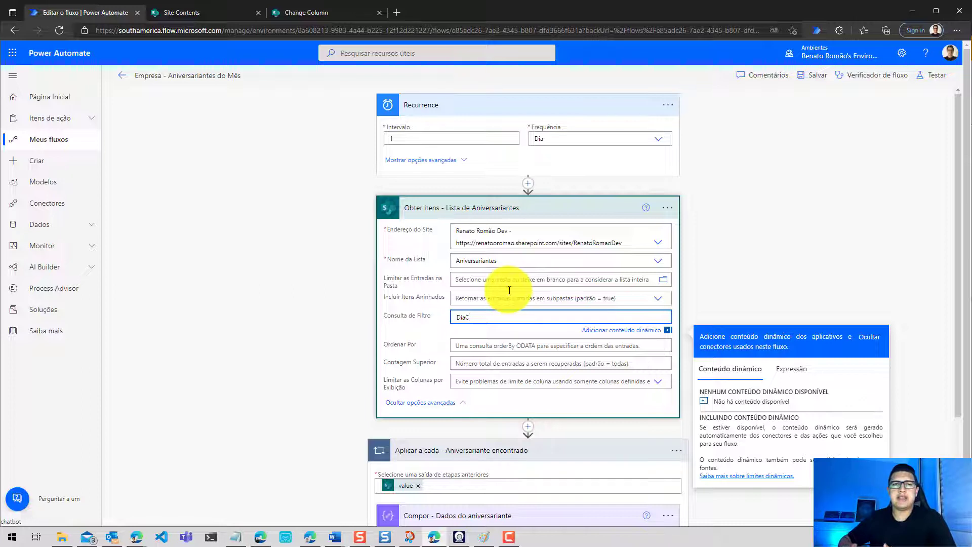
text(eq)
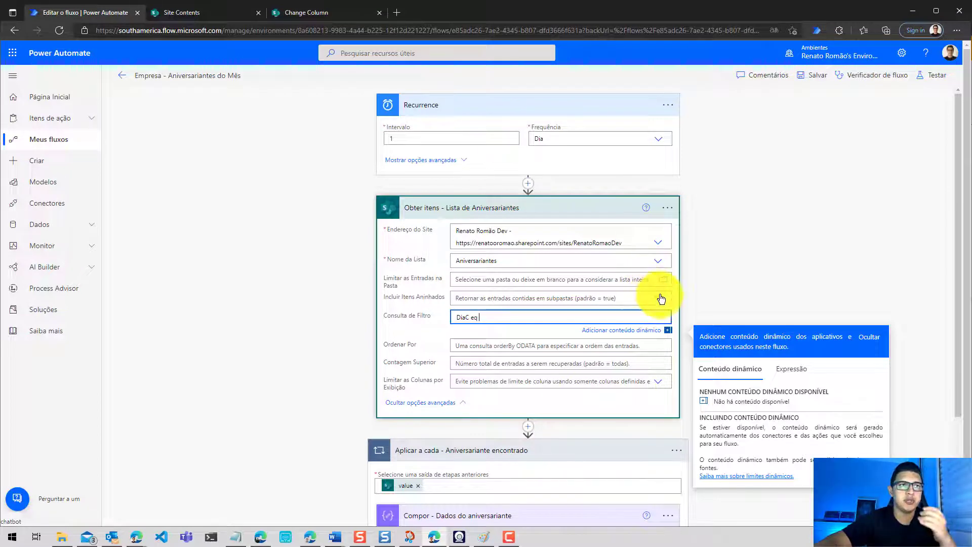
click(529, 184)
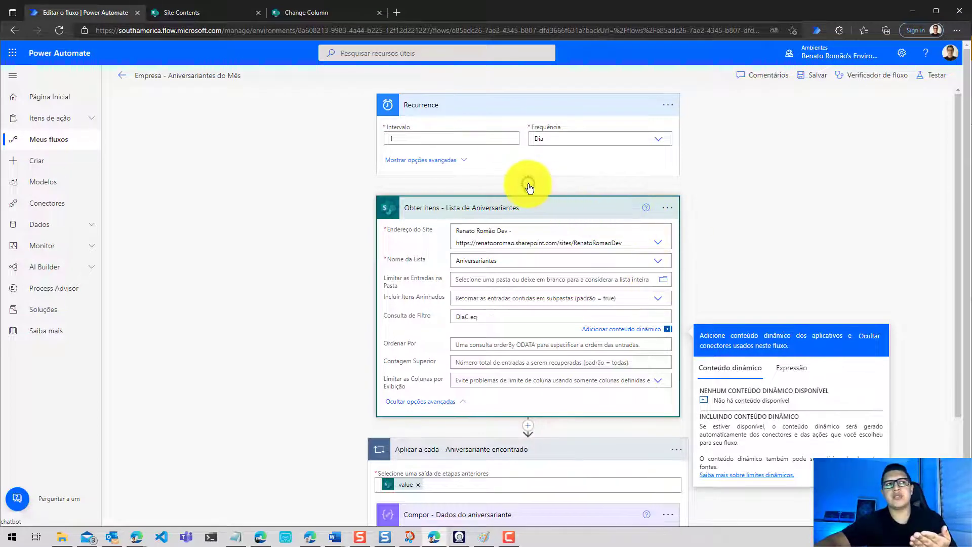
click(535, 216)
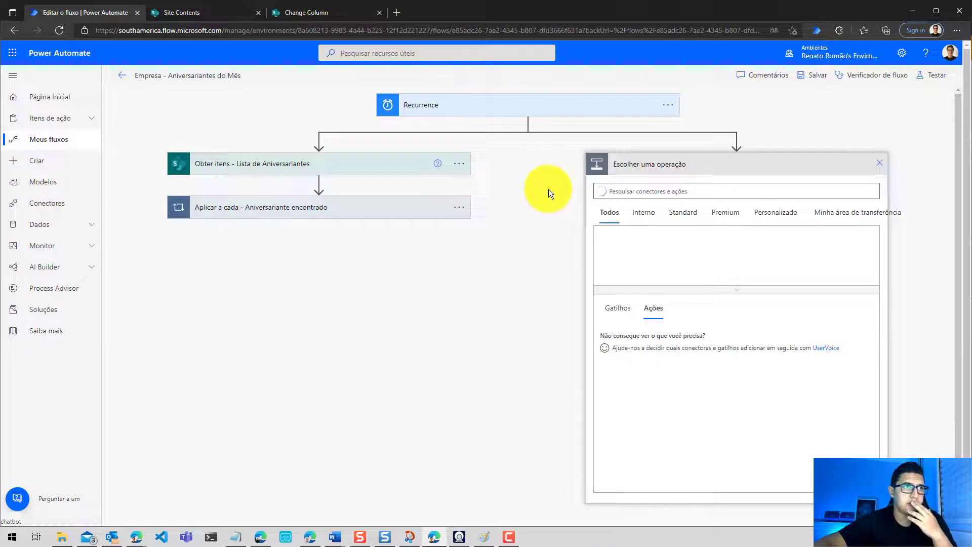
click(880, 162)
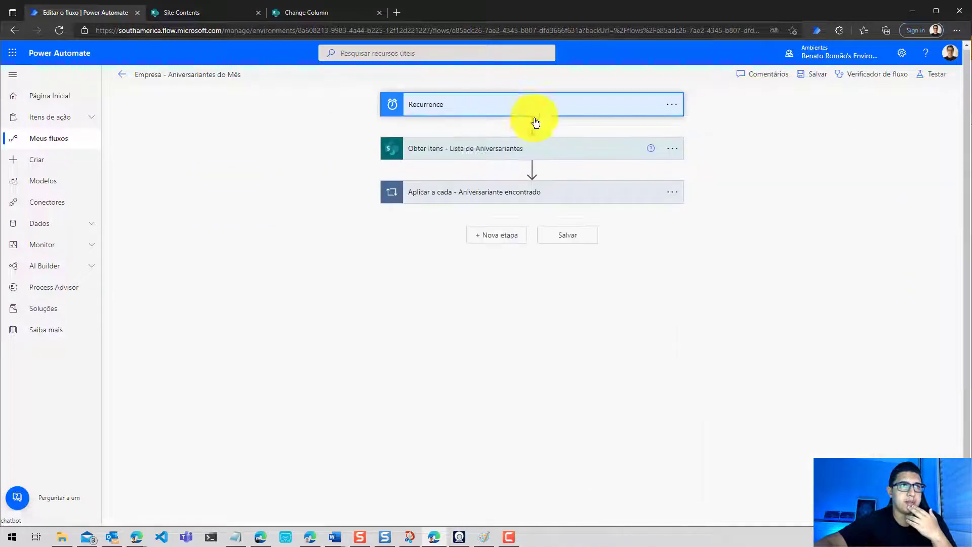
Insert a Compor data operation between the Recurrence trigger and the Obter itens action.
click(535, 123)
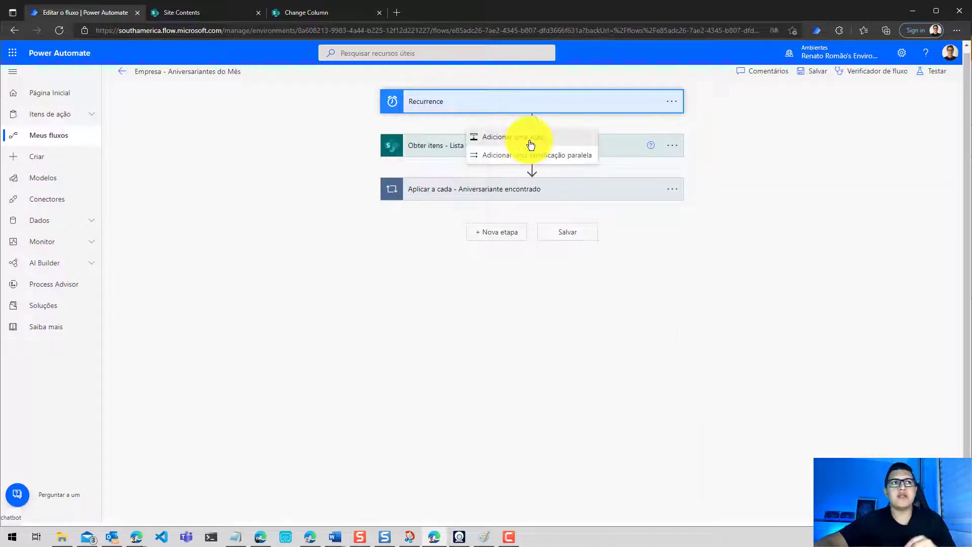
click(531, 147)
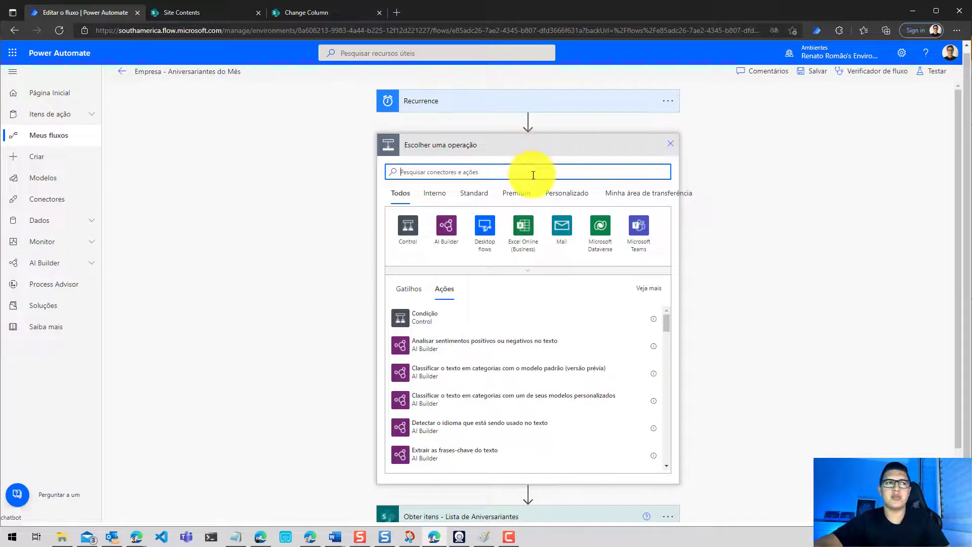
text(com p)
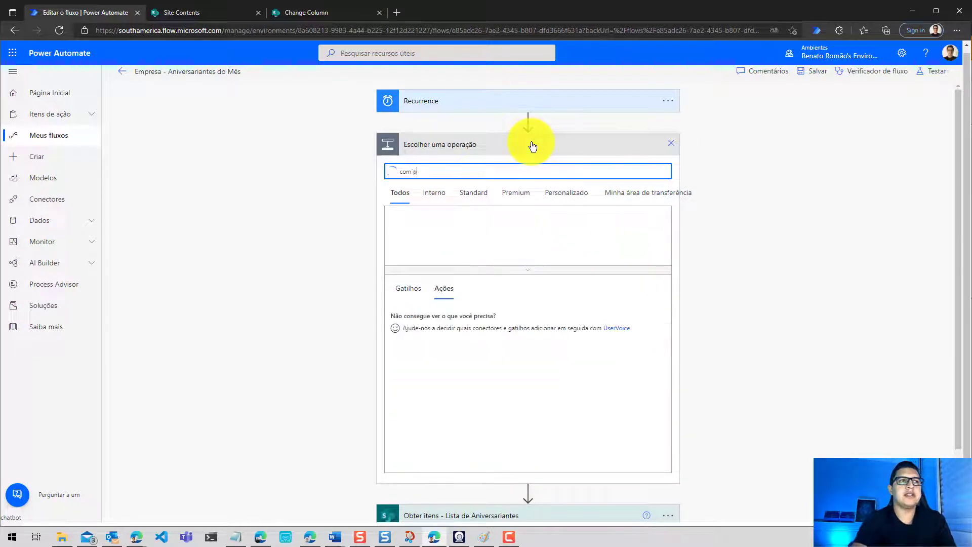
text(se)
key(BackSpace)
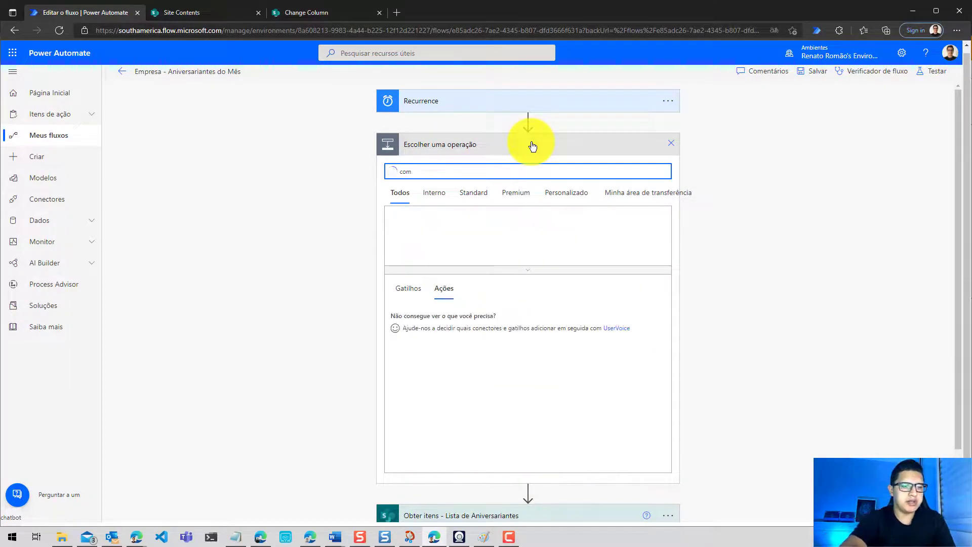
text(pose)
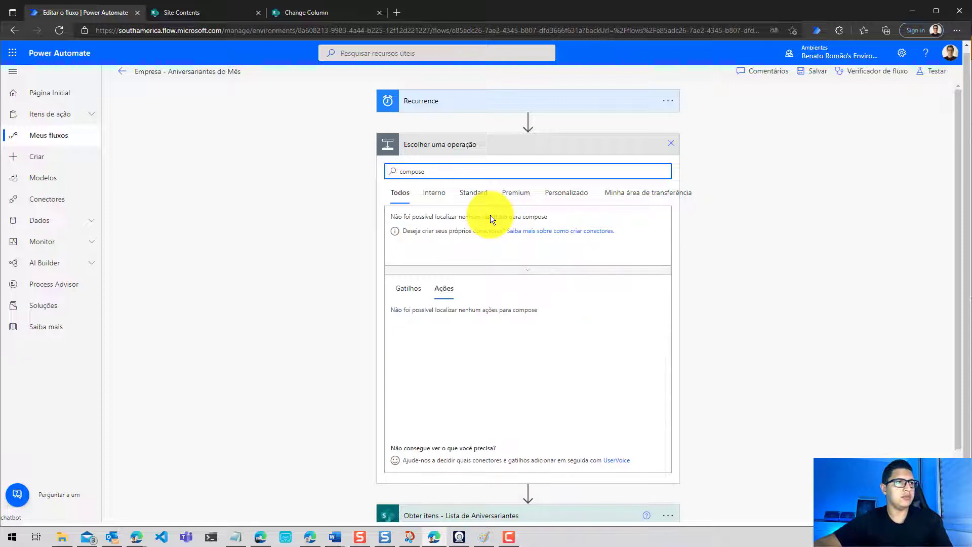
key(BackSpace)
key(BackSpace)
key(BackSpace)
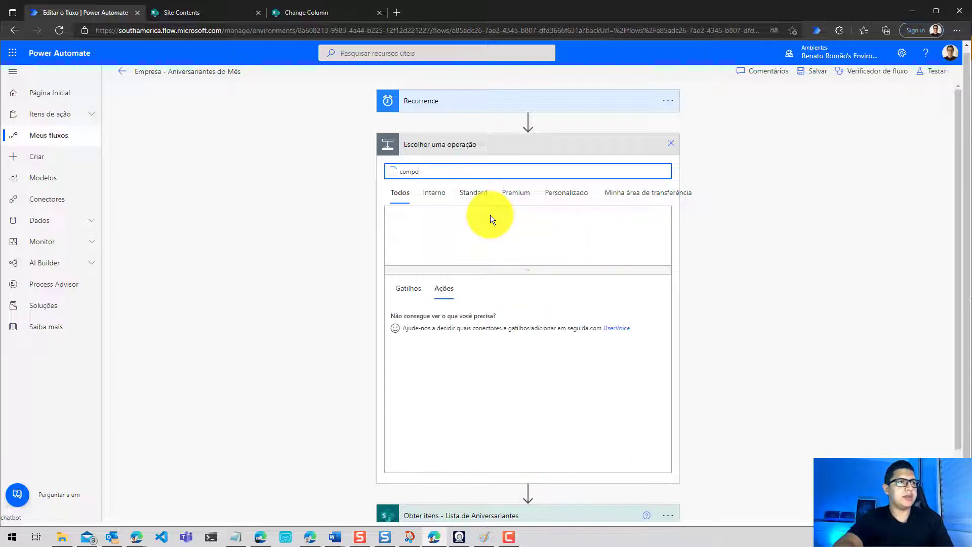
text(os)
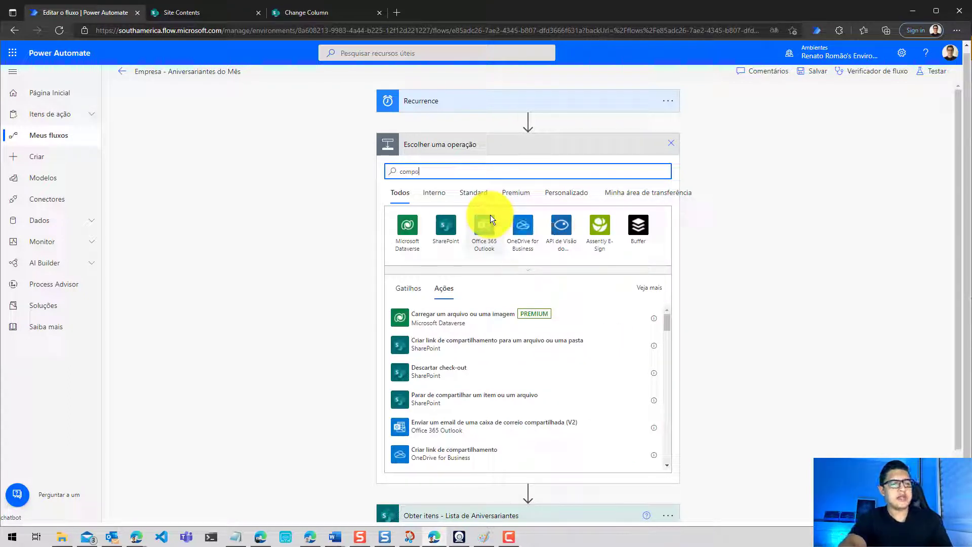
key(BackSpace)
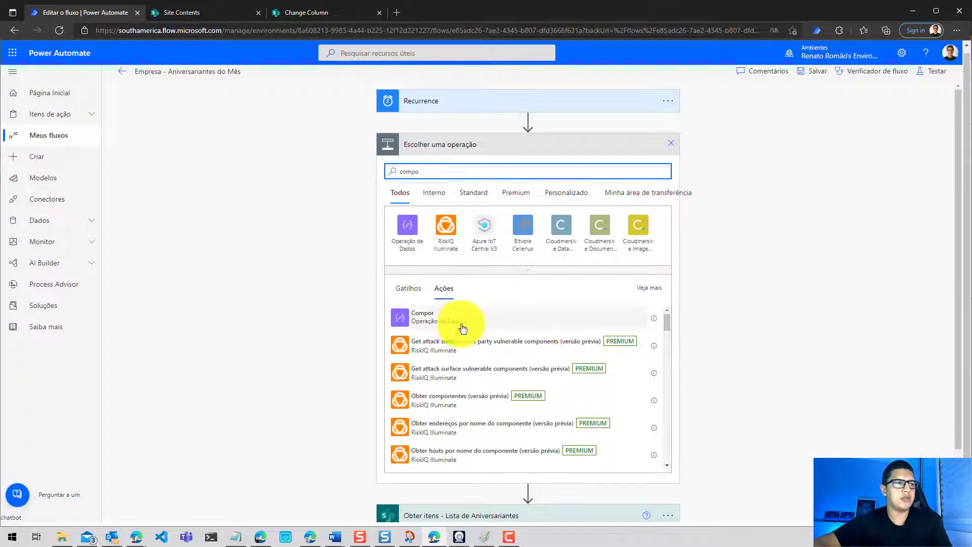
click(474, 319)
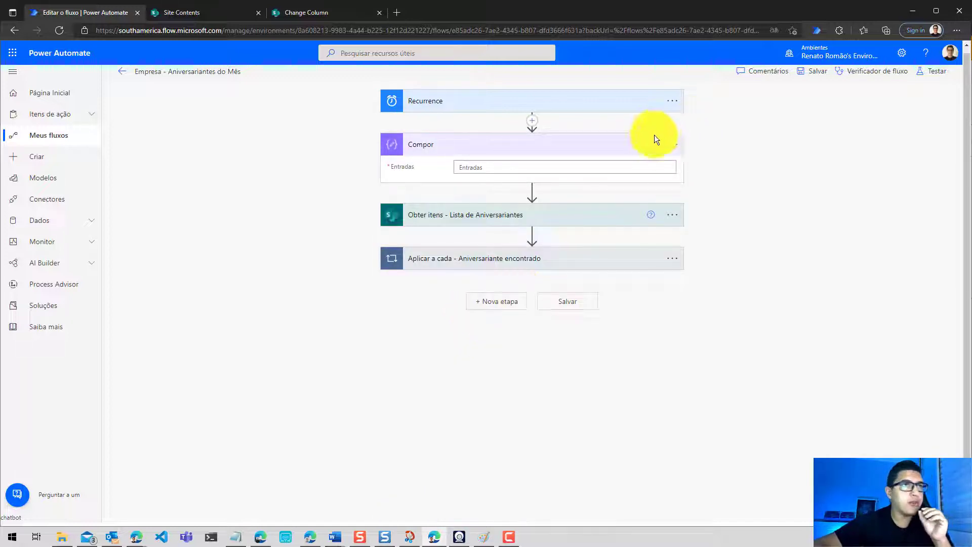
Rename the new Compor action as "Compor - Dia".
click(672, 150)
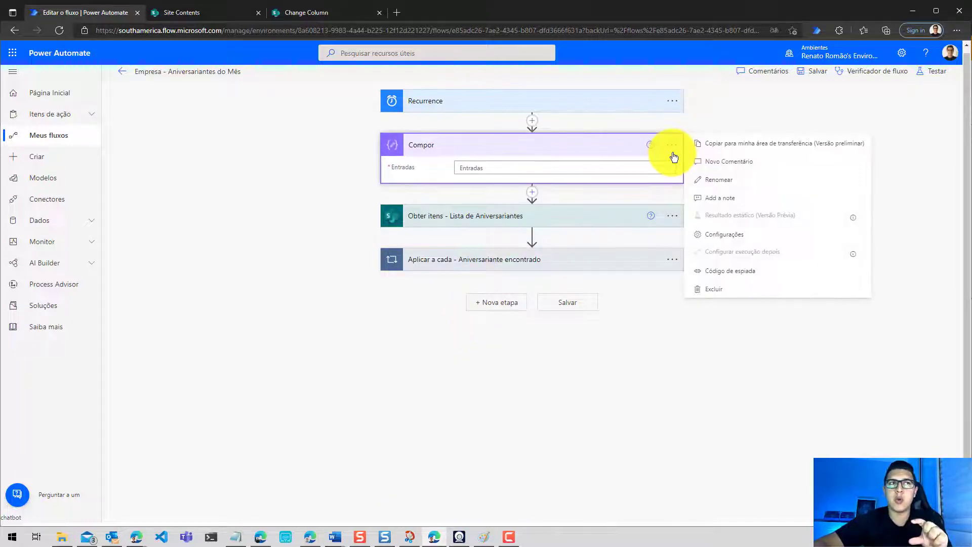
click(714, 180)
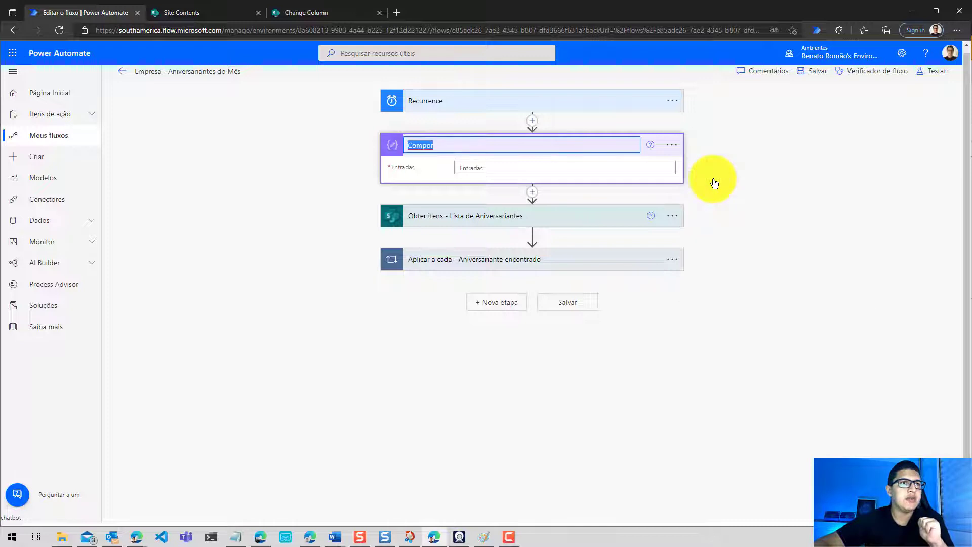
click(560, 146)
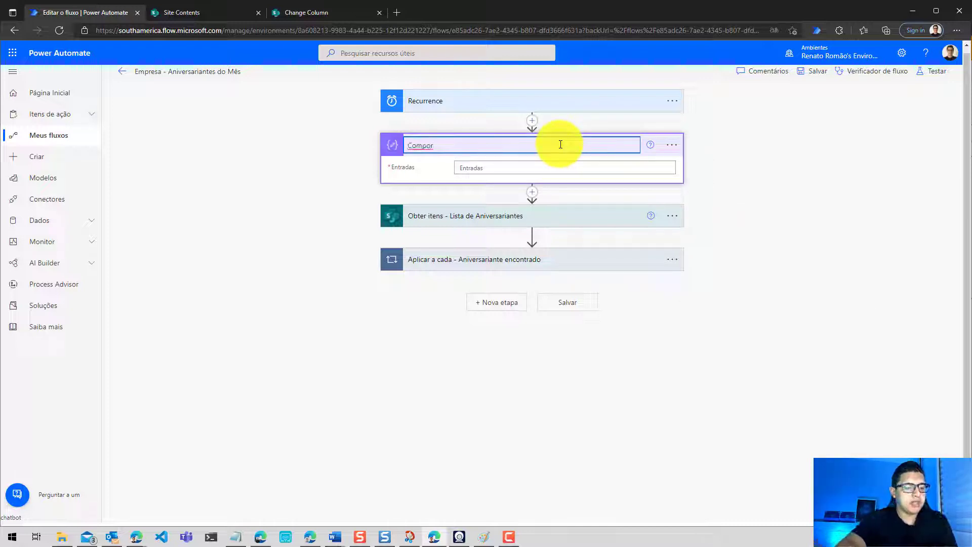
text(- Dia)
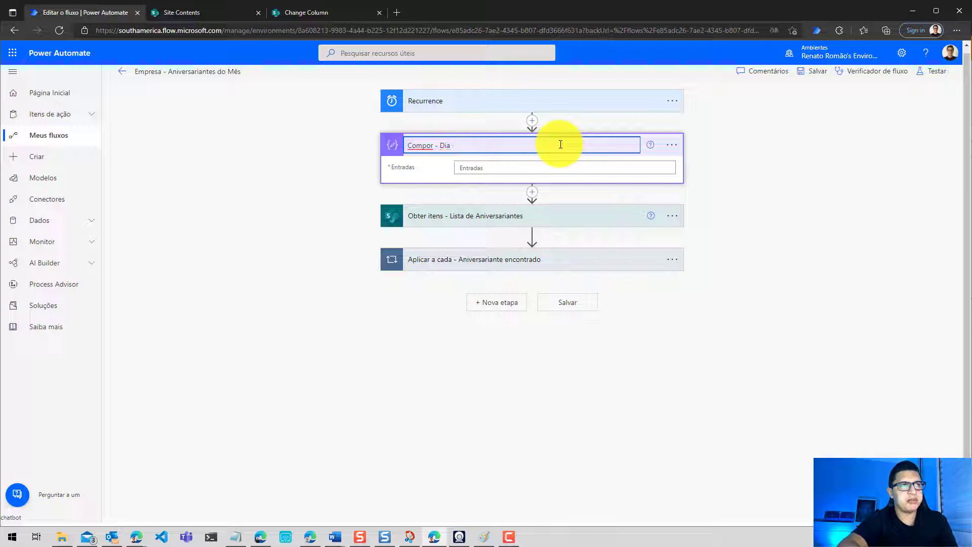
key(Return)
Insert a second Compor data operation between Compor - Dia and the Obter itens action.
click(532, 192)
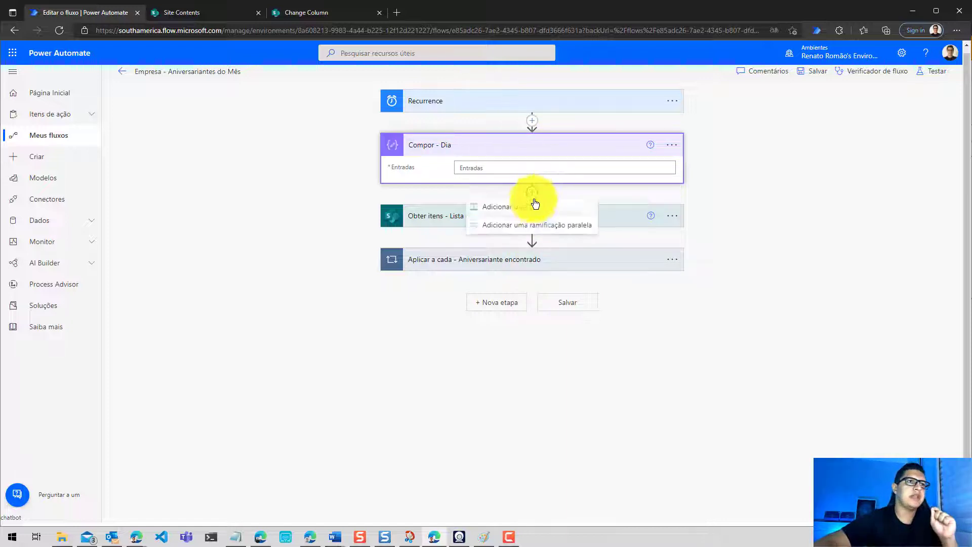
click(535, 205)
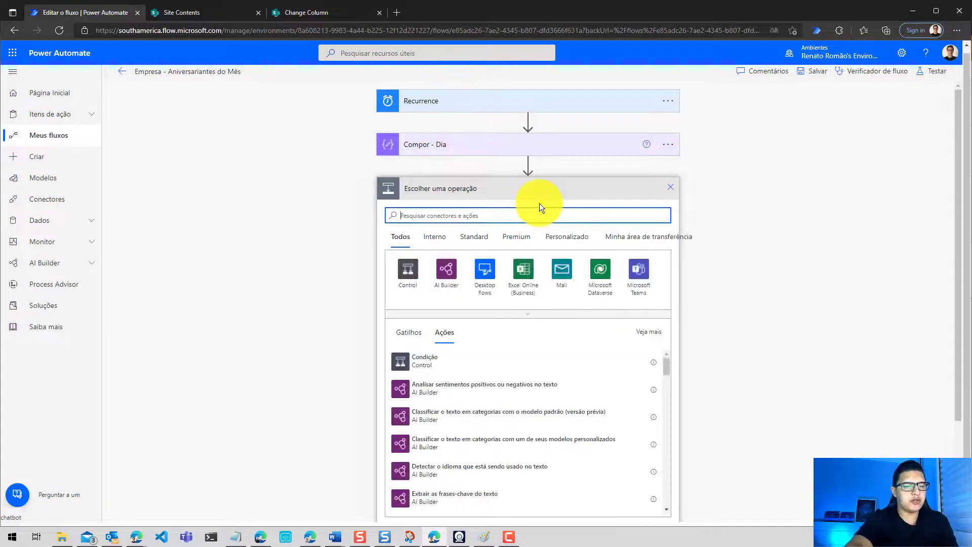
text(compor)
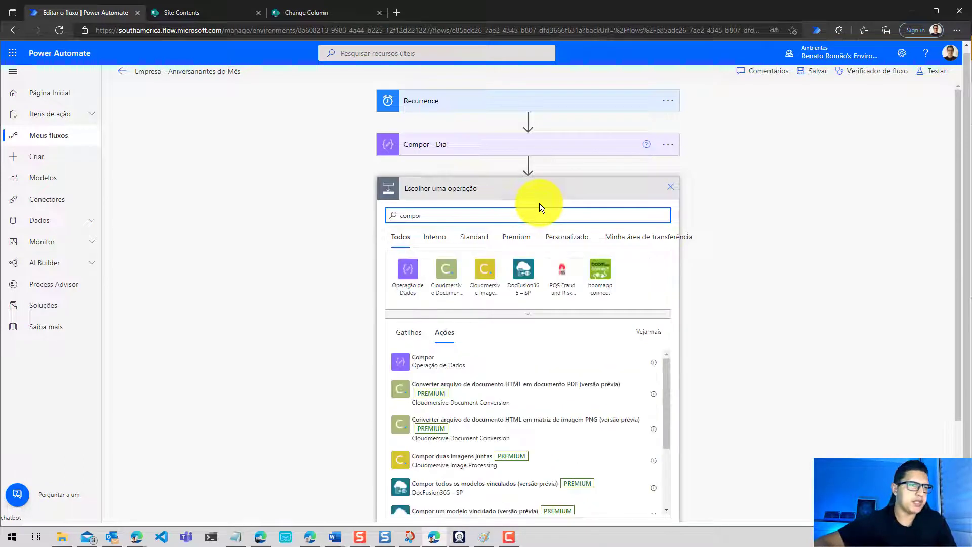
click(448, 364)
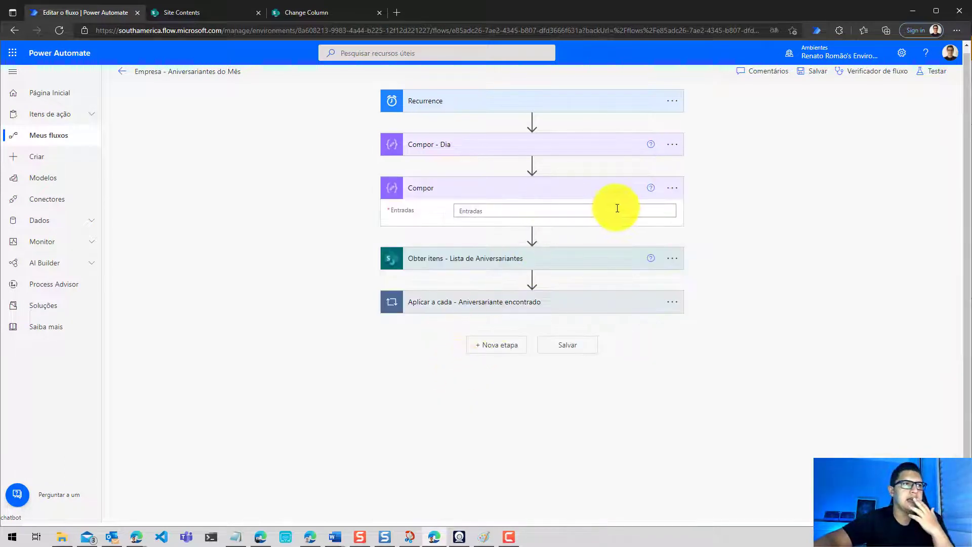
Rename the newly inserted Compor action as "Compor - Mes".
click(679, 195)
click(719, 225)
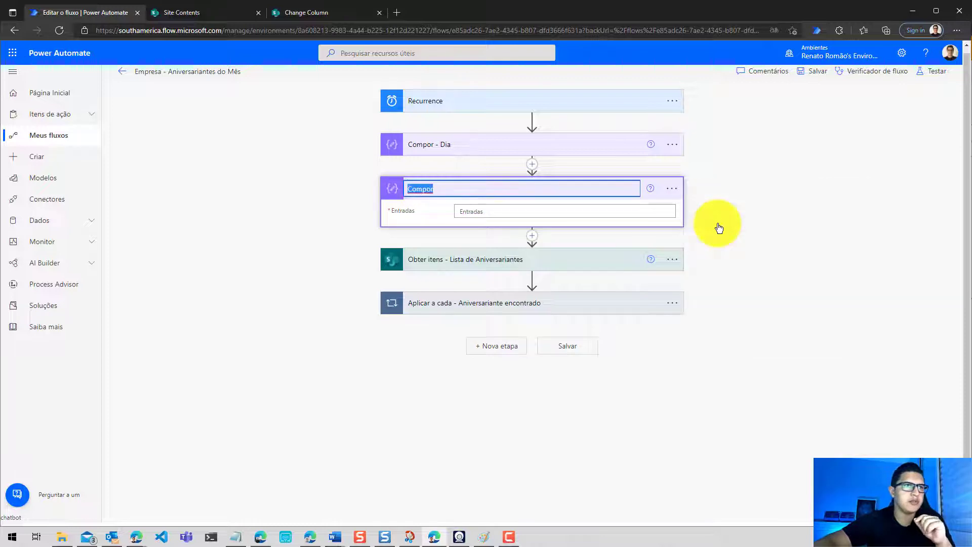
click(581, 186)
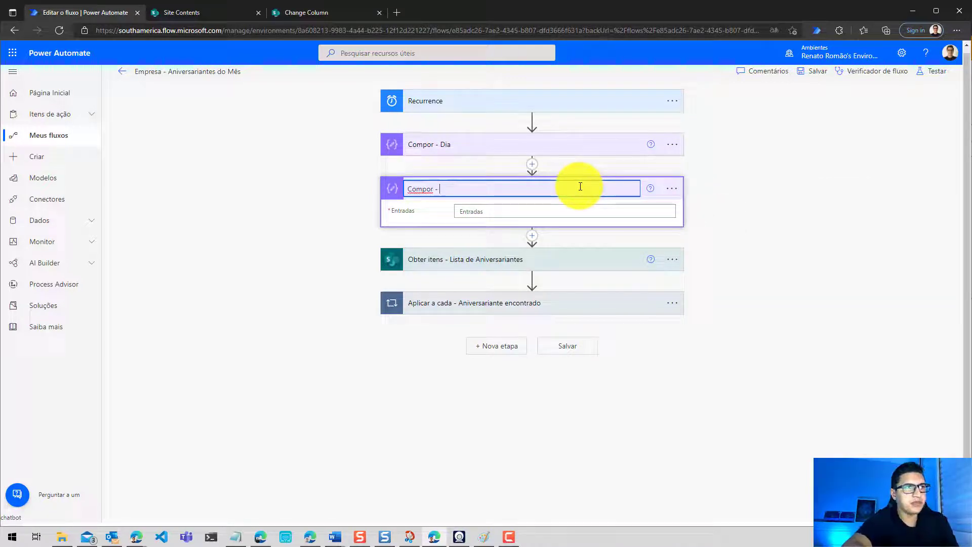
text(- Mes)
key(Return)
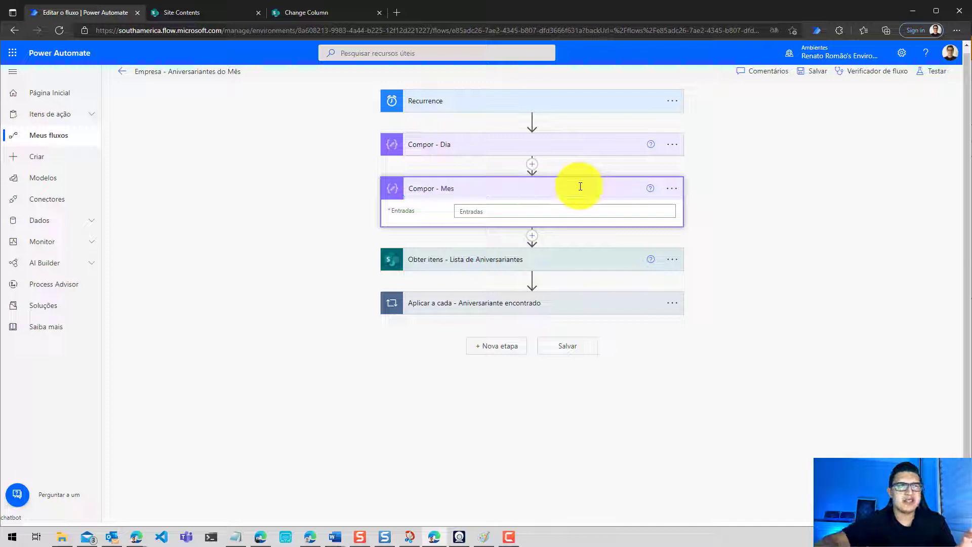
Start an expression for the Entradas field of Compor - Dia with the function formatDateTime().
click(585, 152)
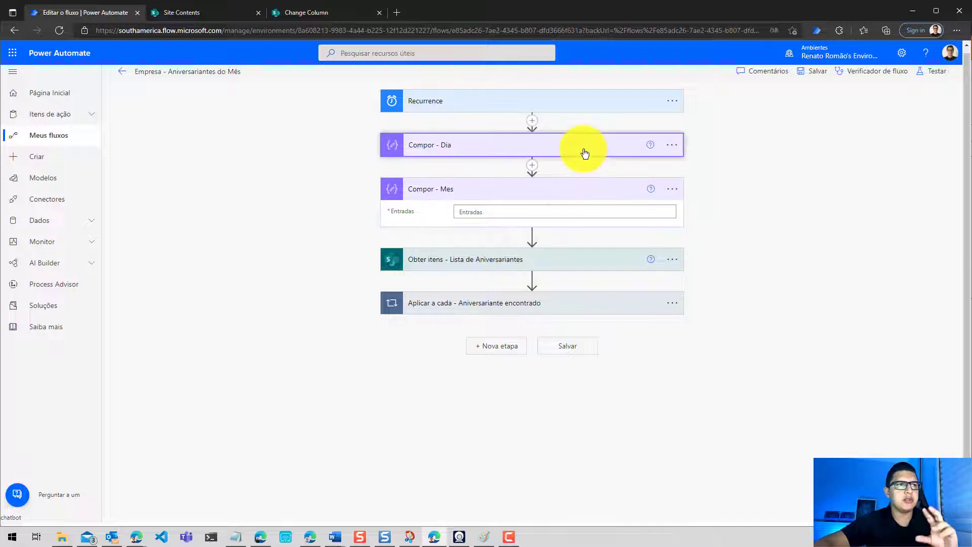
click(581, 164)
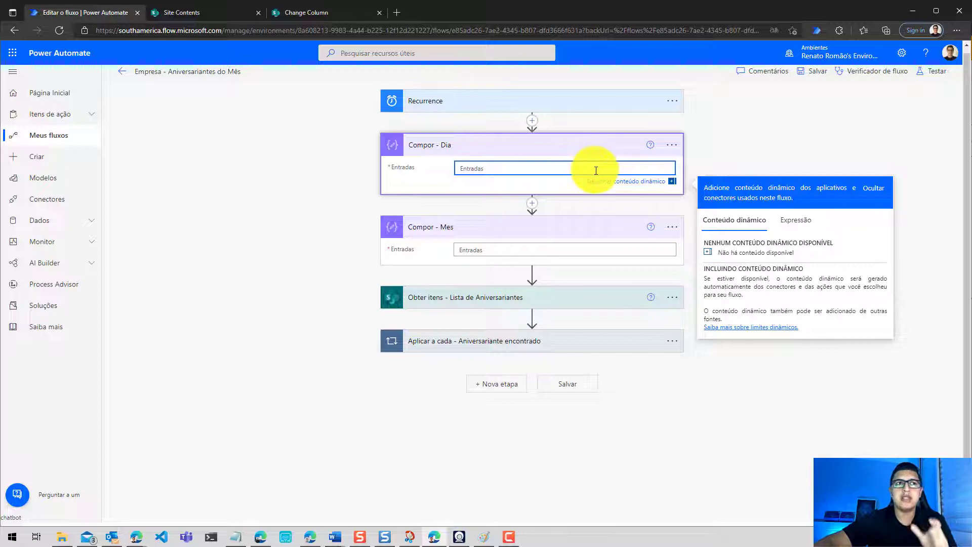
click(788, 220)
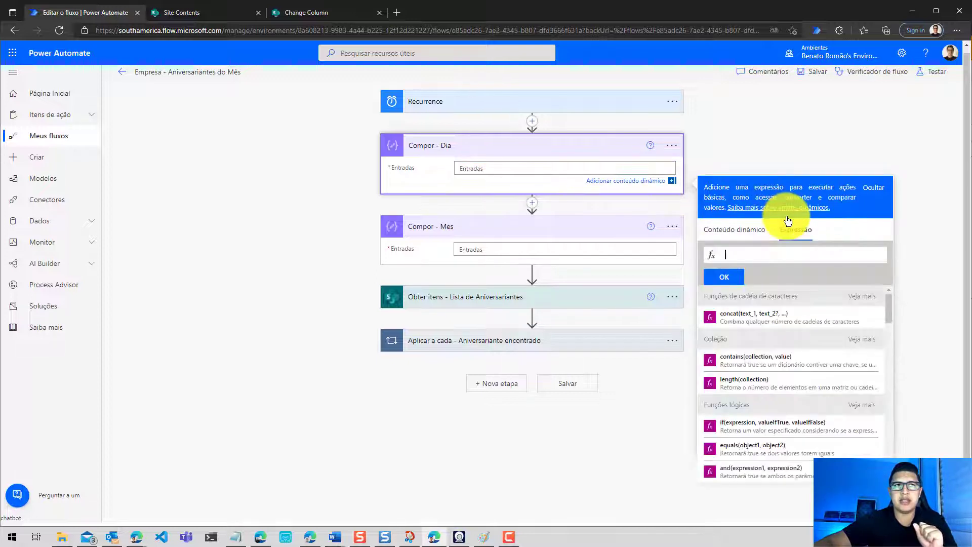
click(763, 230)
click(811, 230)
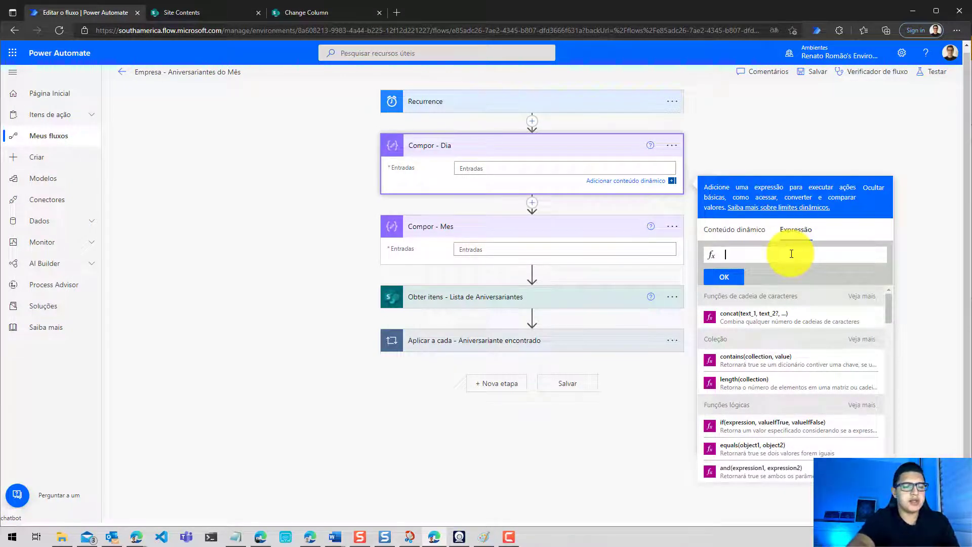
text(format()
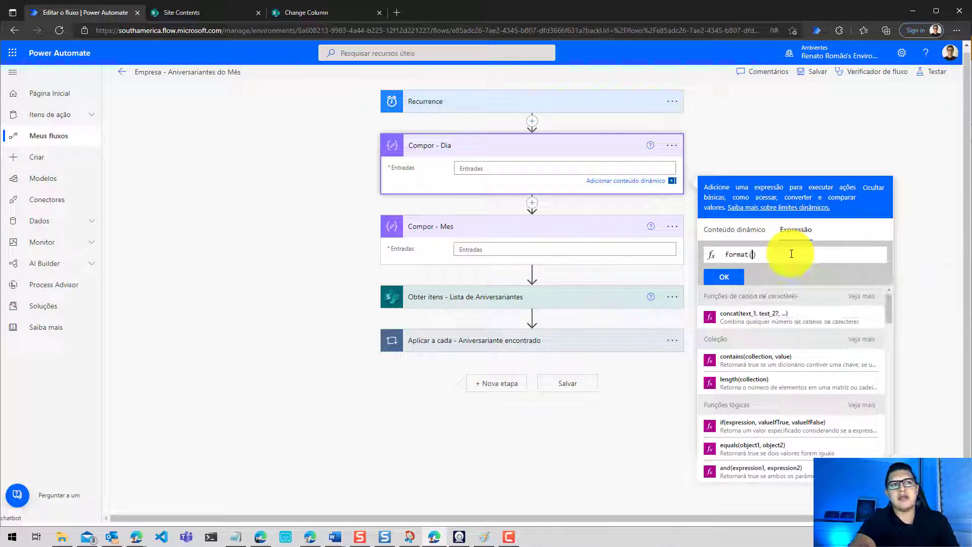
text(Dat)
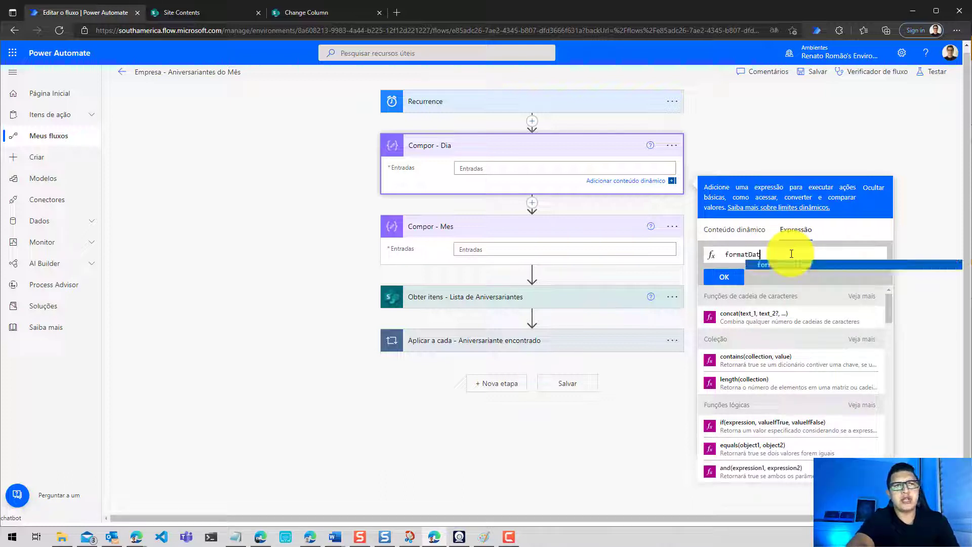
text(eTime)
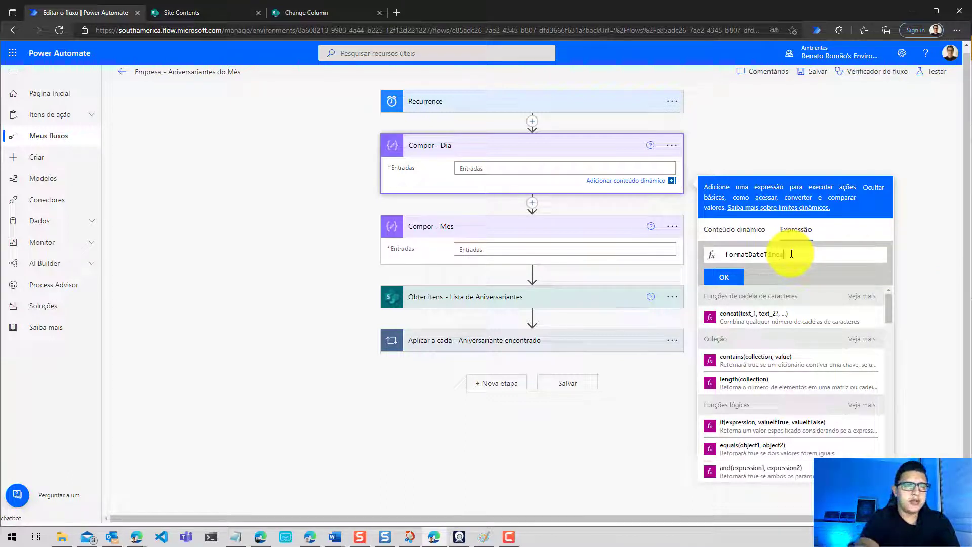
text(()
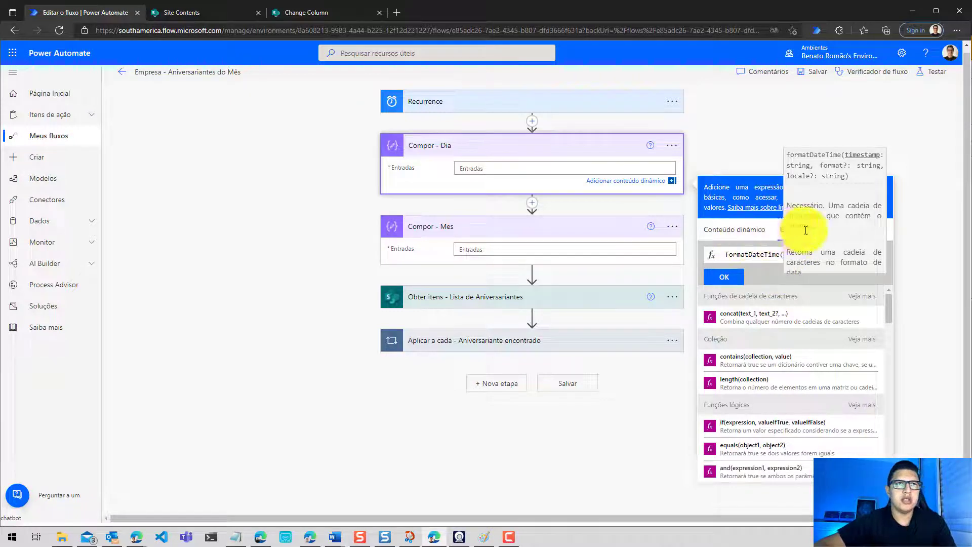
text())
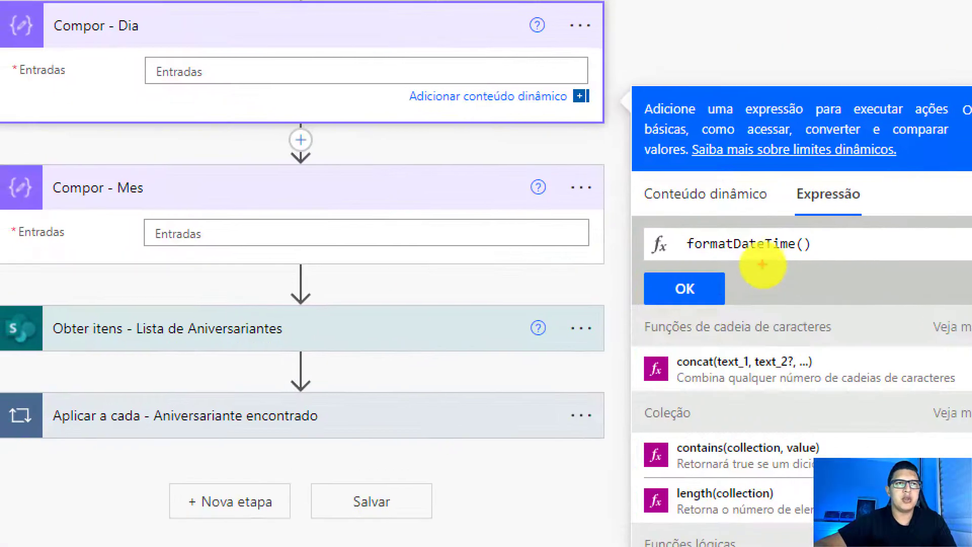
mouse_move(671, 233)
mouse_down()
mouse_move(754, 258)
mouse_move(821, 244)
mouse_move(800, 230)
mouse_up()
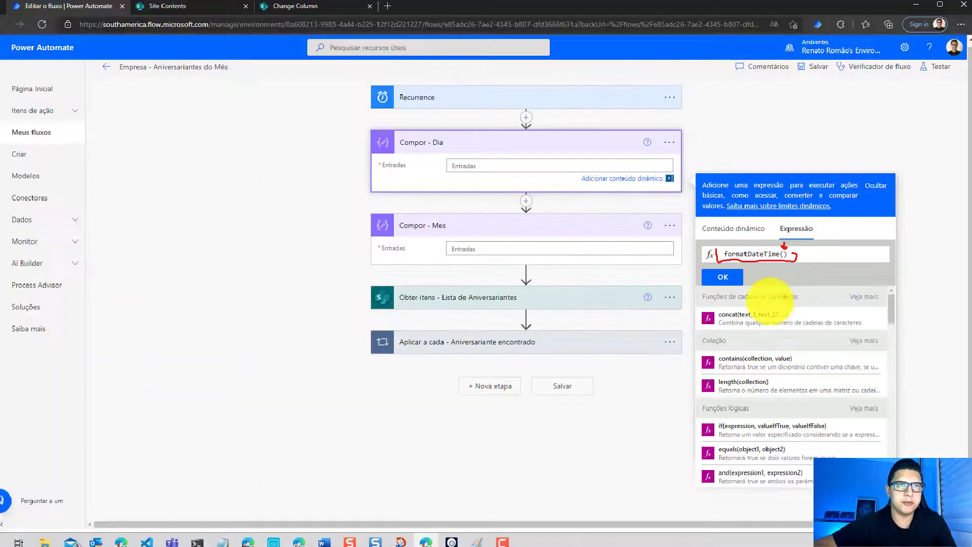
Insert utcNow() as the timestamp argument inside formatDateTime() in the Compor - Dia expression.
click(786, 254)
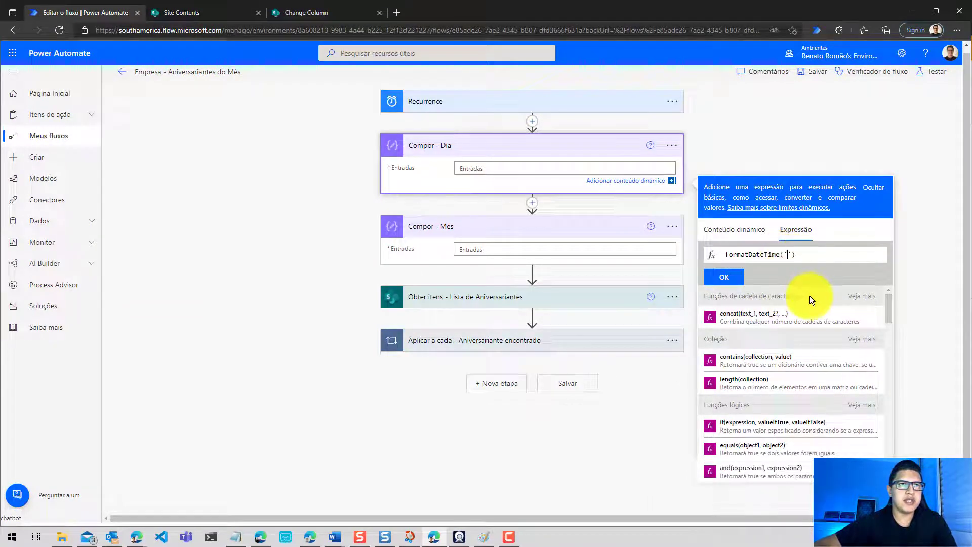
key(BackSpace)
key(Delete)
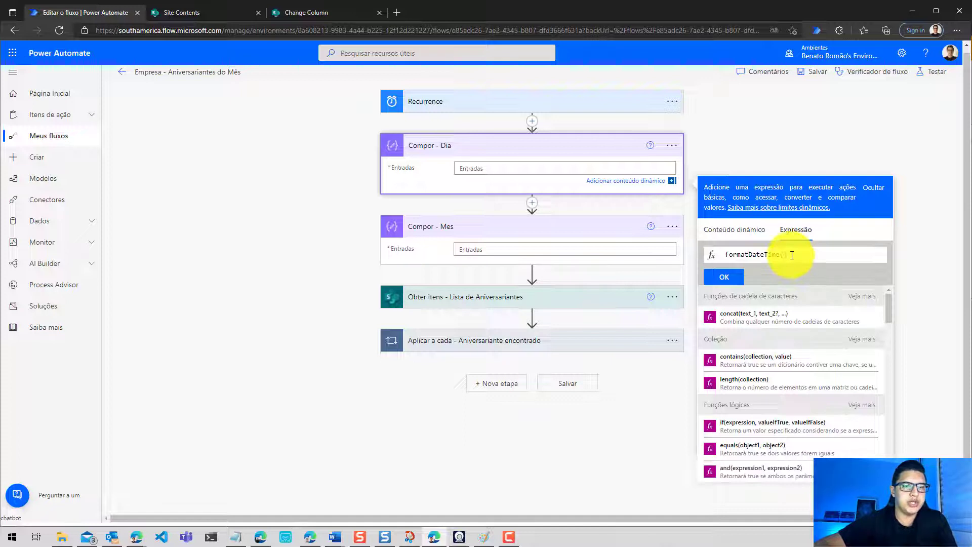
text(ut)
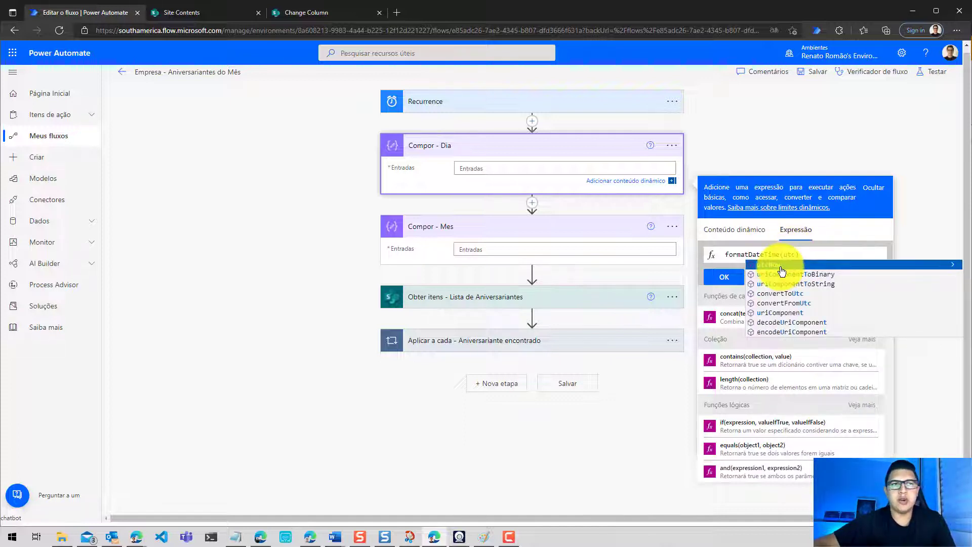
text(c)
click(783, 264)
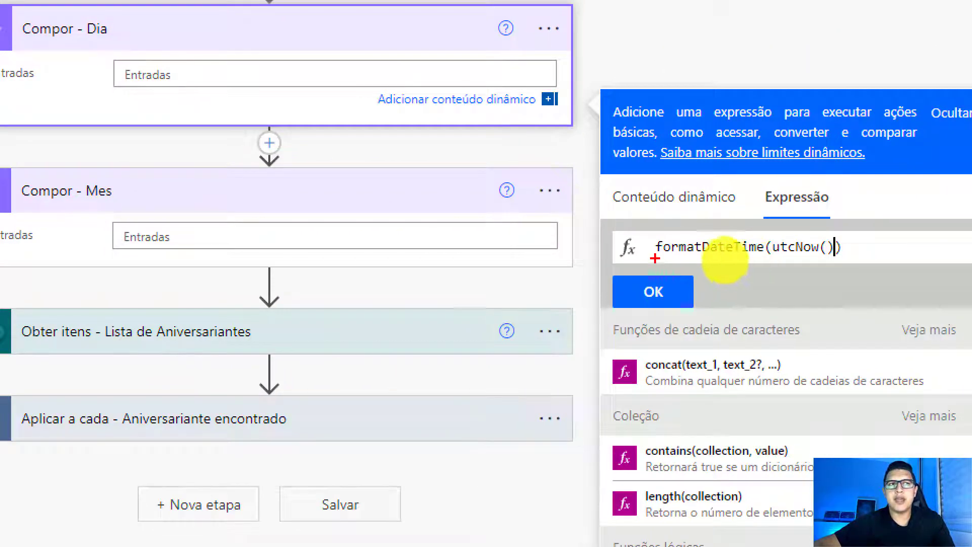
mouse_move(656, 256)
mouse_down()
mouse_move(735, 264)
mouse_move(841, 254)
mouse_up()
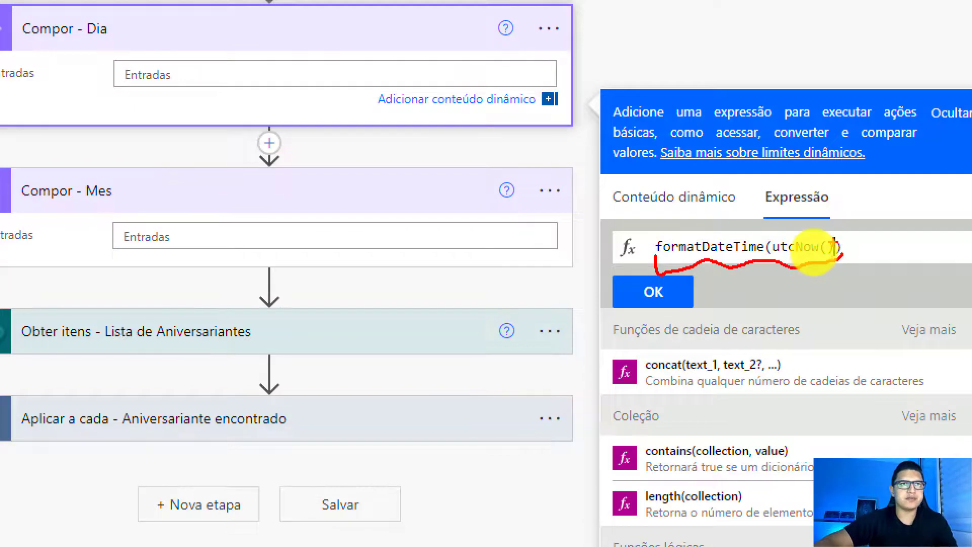
key(Escape)
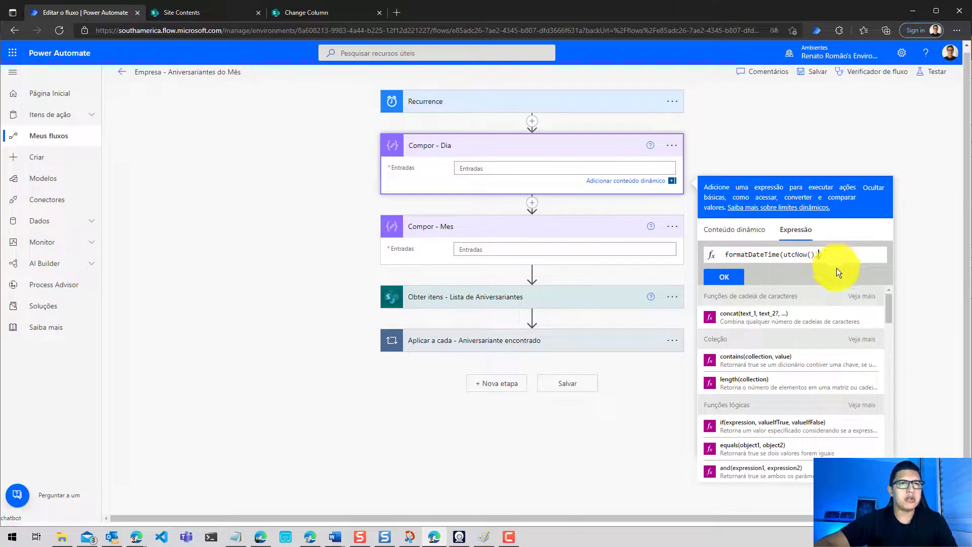
Add 'd' as the format argument and insert formatDateTime(utcNow(), 'd') into the Entradas field of Compor - Dia.
text(, )
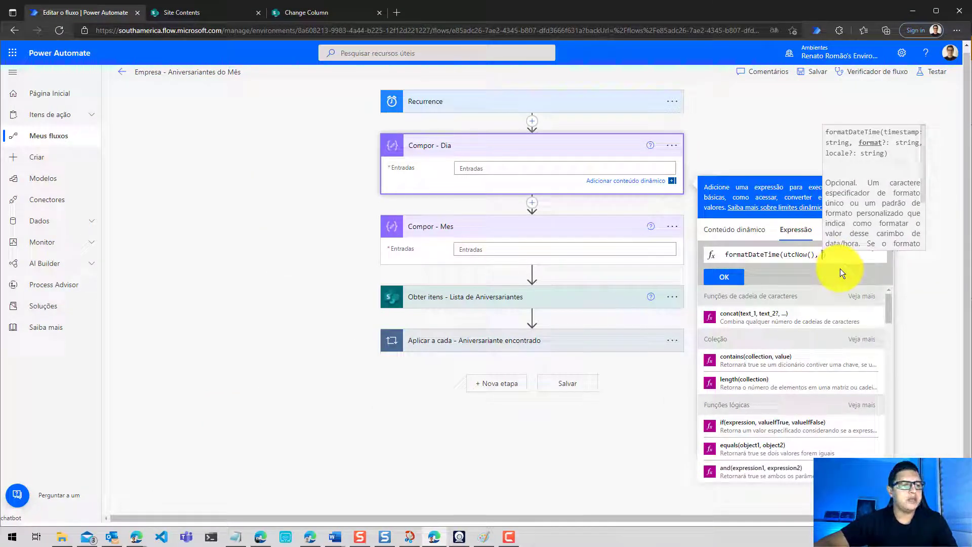
text(')
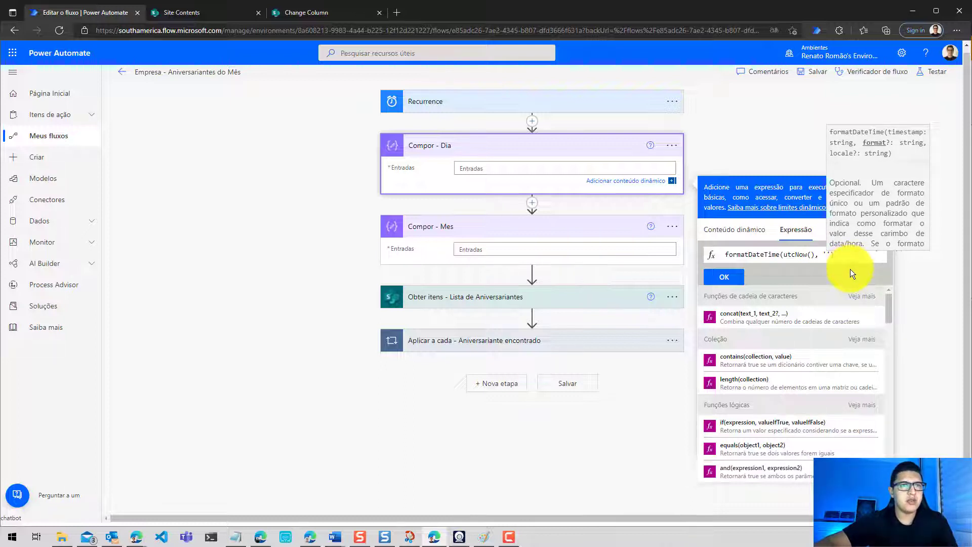
text(d')
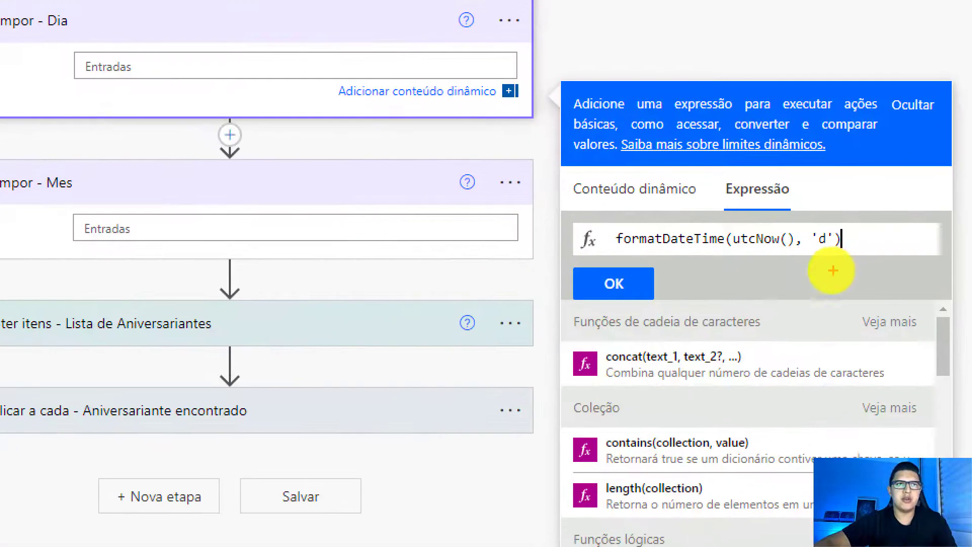
text())
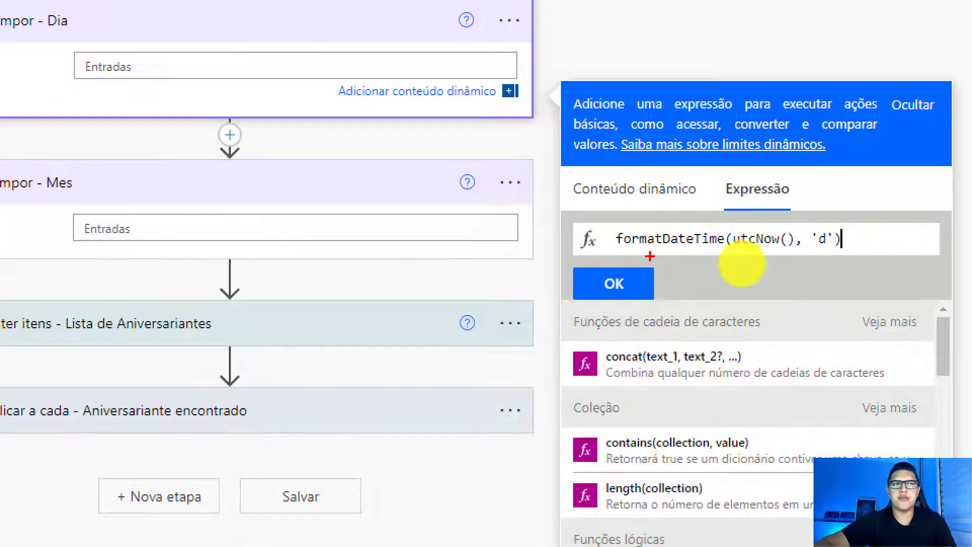
mouse_move(651, 257)
mouse_down()
mouse_move(669, 247)
mouse_move(833, 248)
mouse_up()
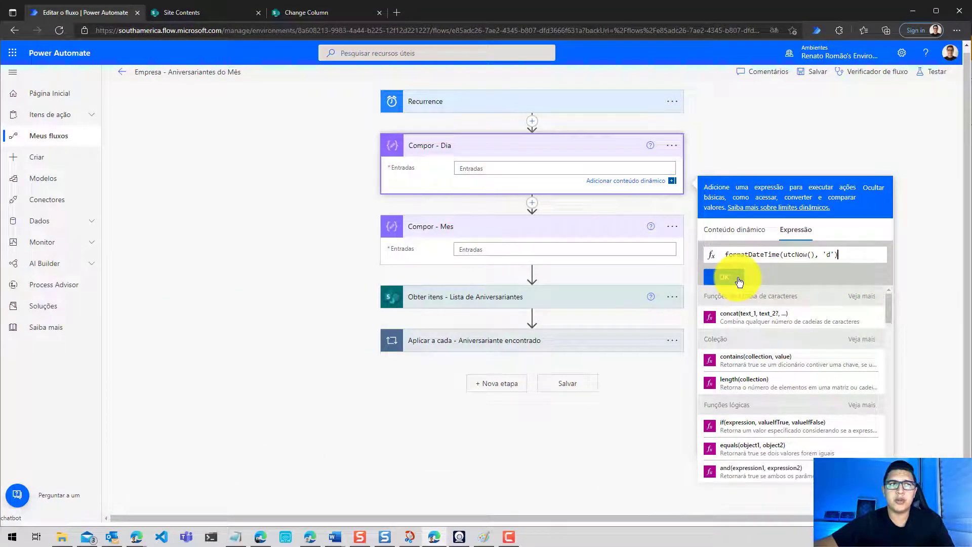
click(725, 278)
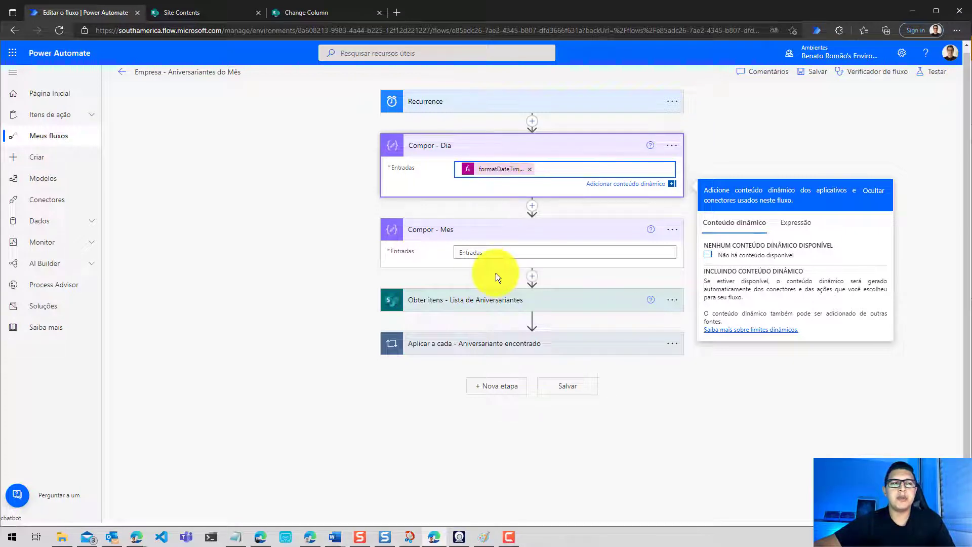
Insert the expression formatDateTime(utcNow(), 'M') into the Entradas field of Compor - Mes.
click(488, 252)
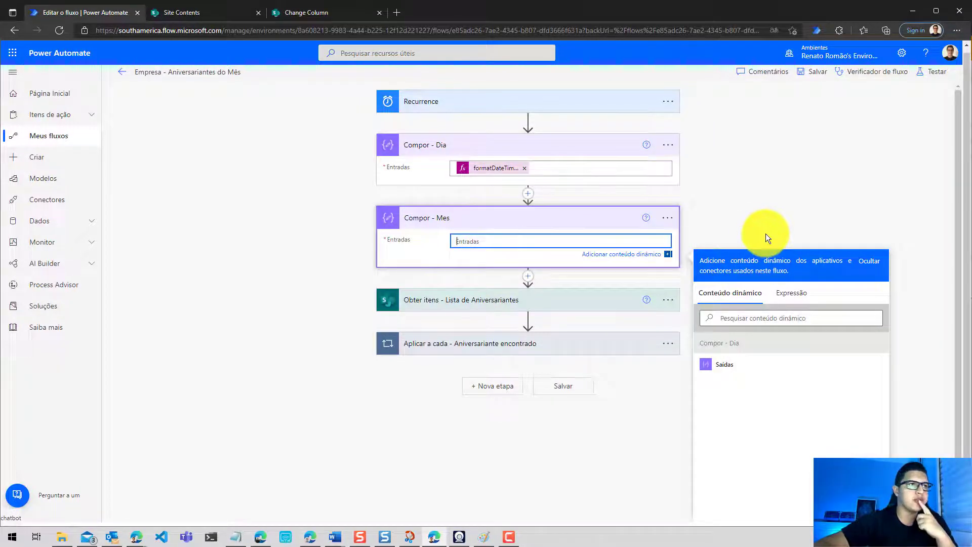
click(790, 294)
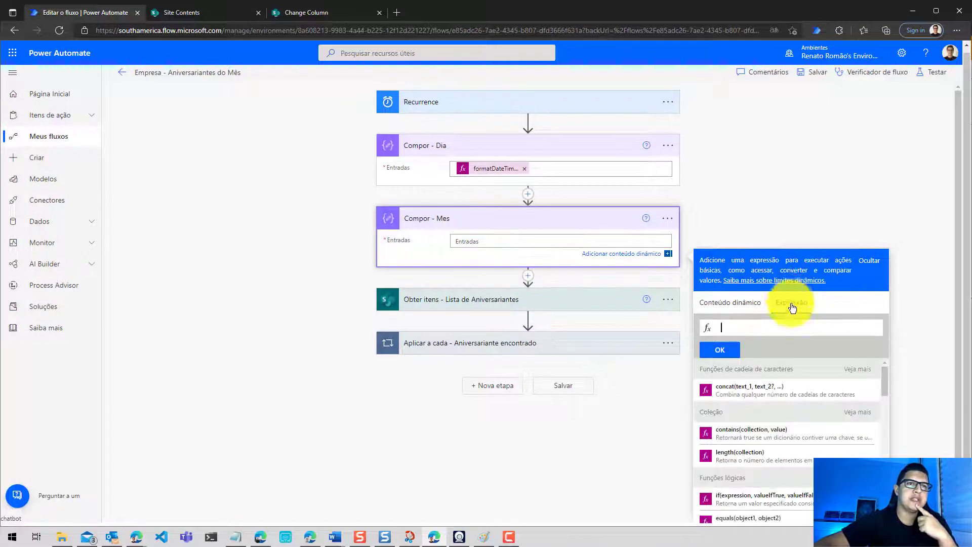
text(f)
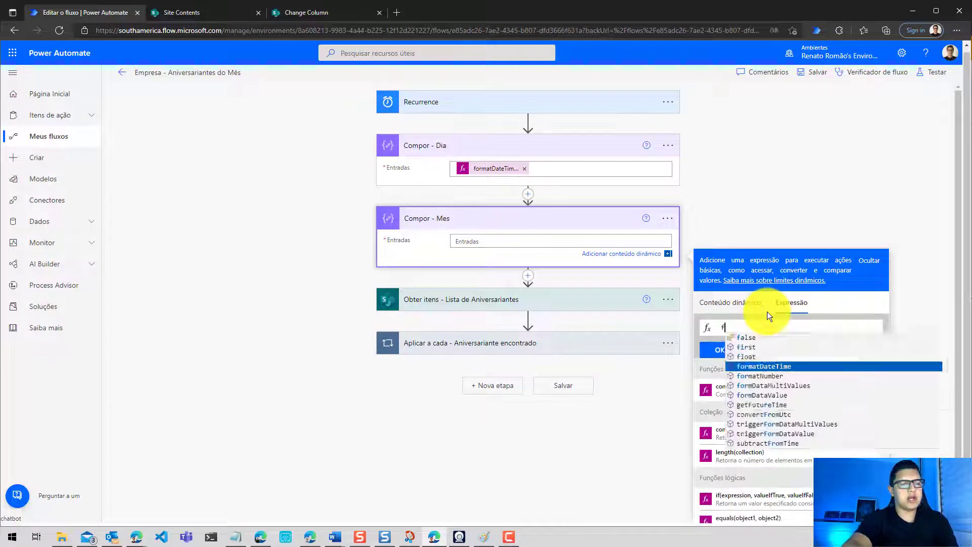
text(ormatDateTime()
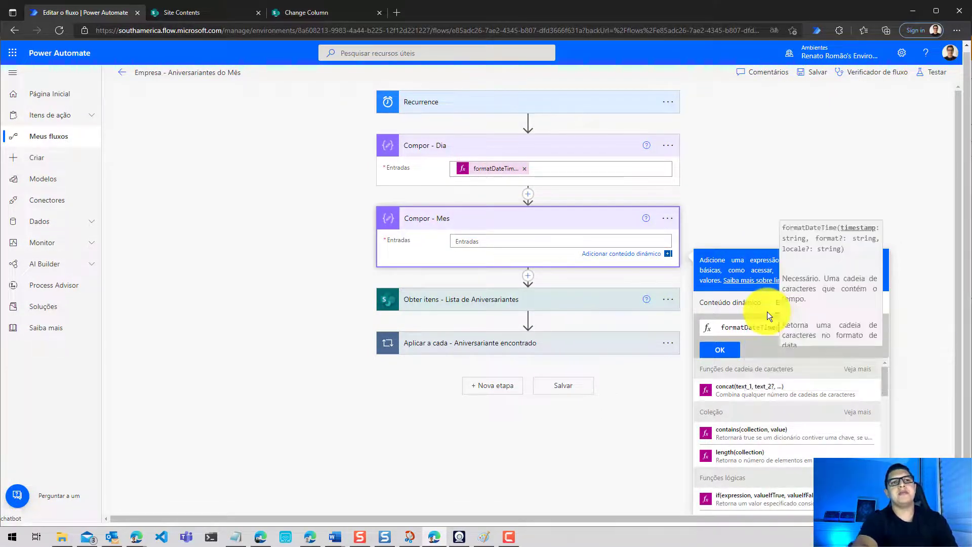
text(utcNow()))
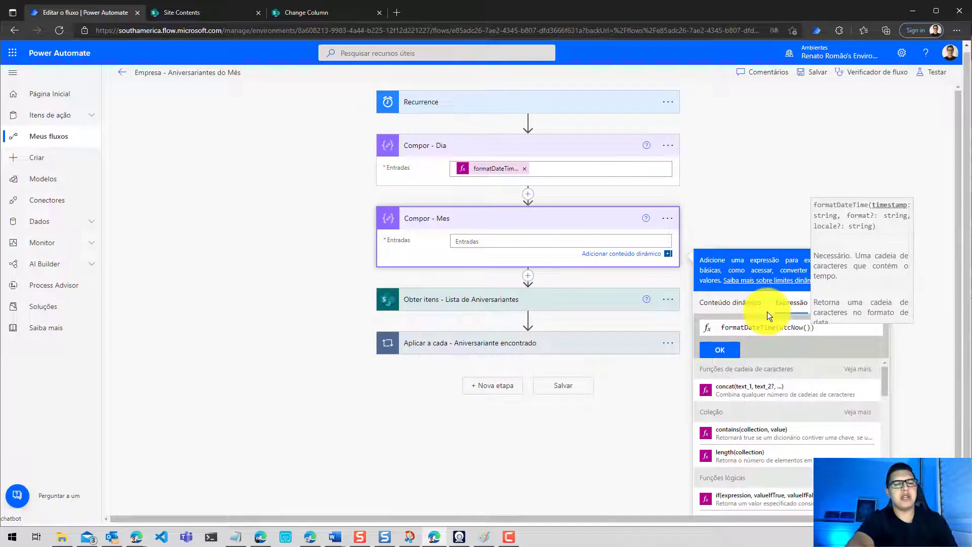
text(, ')
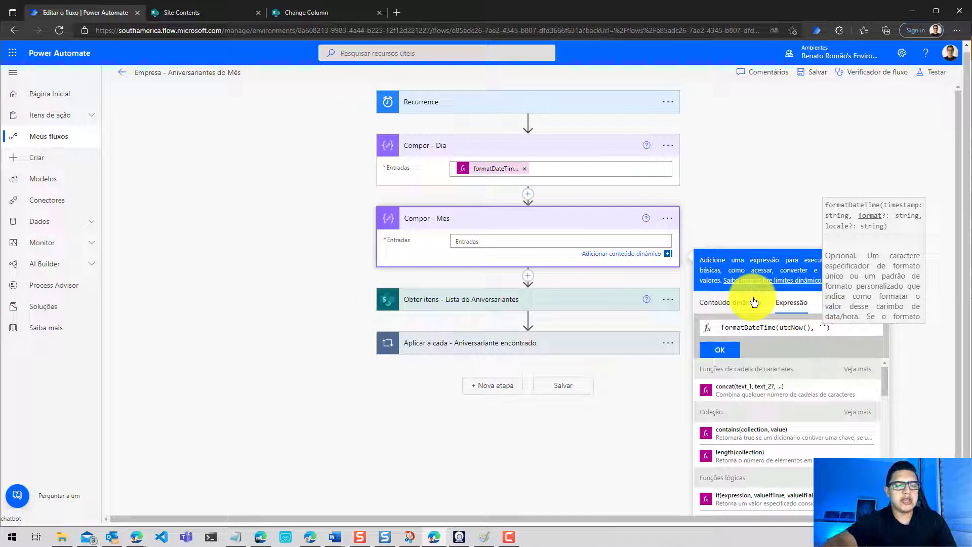
text(M)
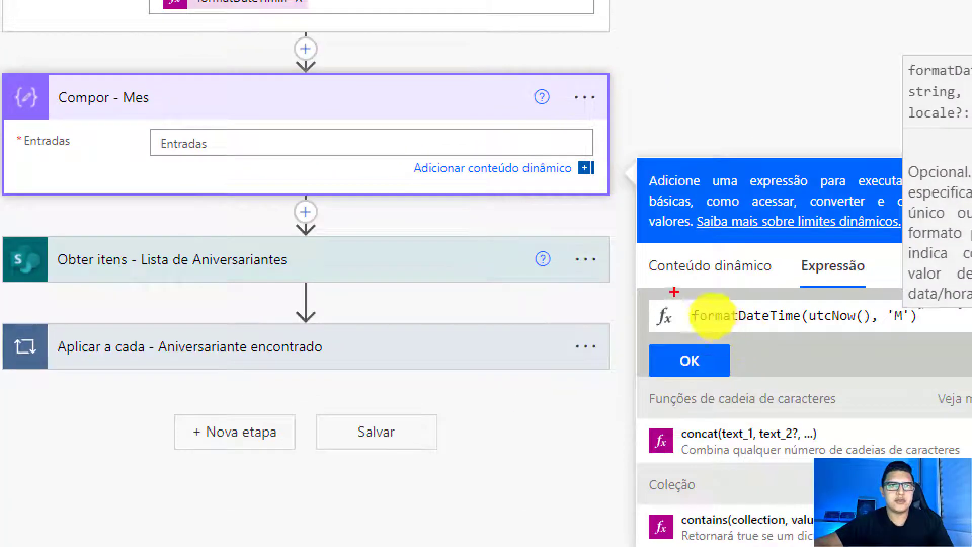
mouse_move(674, 292)
mouse_down()
mouse_move(749, 344)
mouse_move(851, 355)
mouse_move(891, 299)
mouse_move(812, 298)
mouse_move(738, 314)
mouse_move(686, 311)
mouse_move(690, 304)
mouse_up()
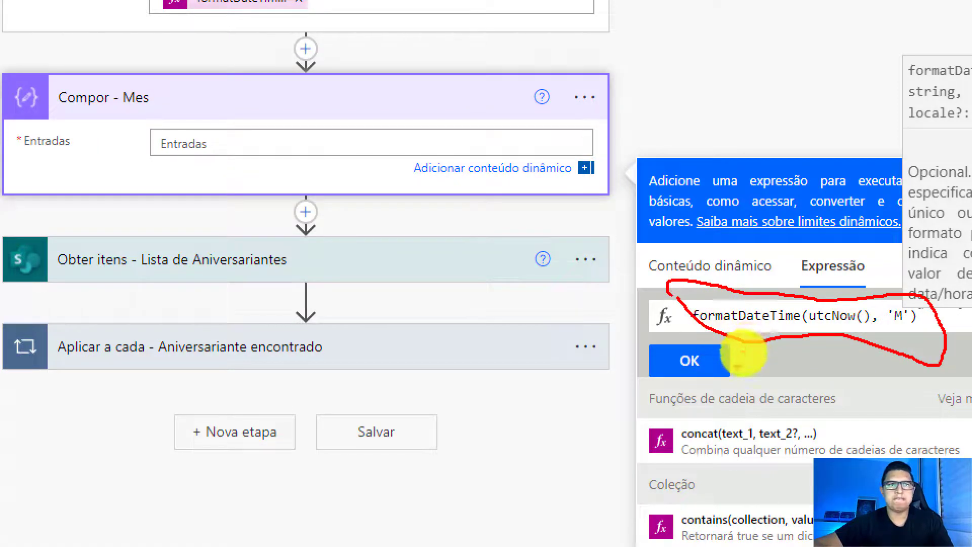
key(Escape)
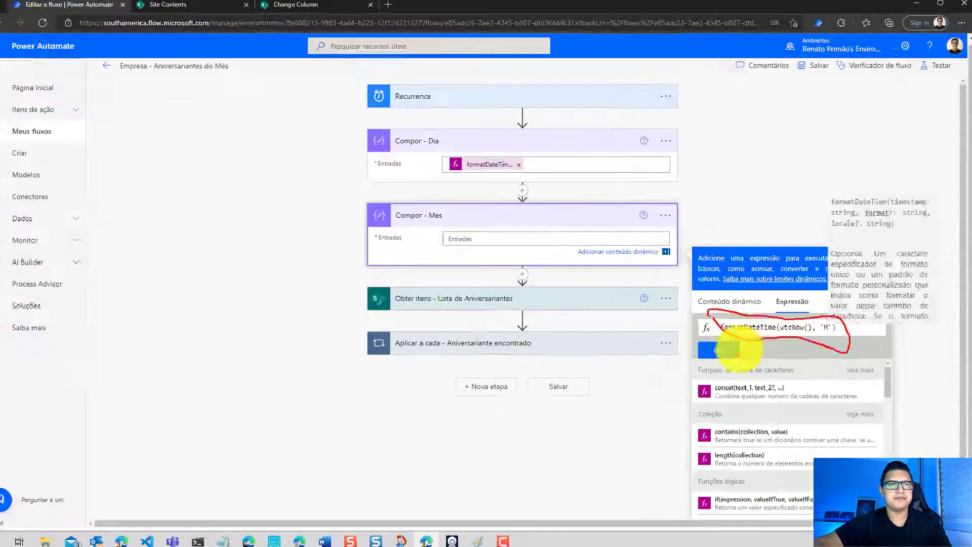
click(725, 349)
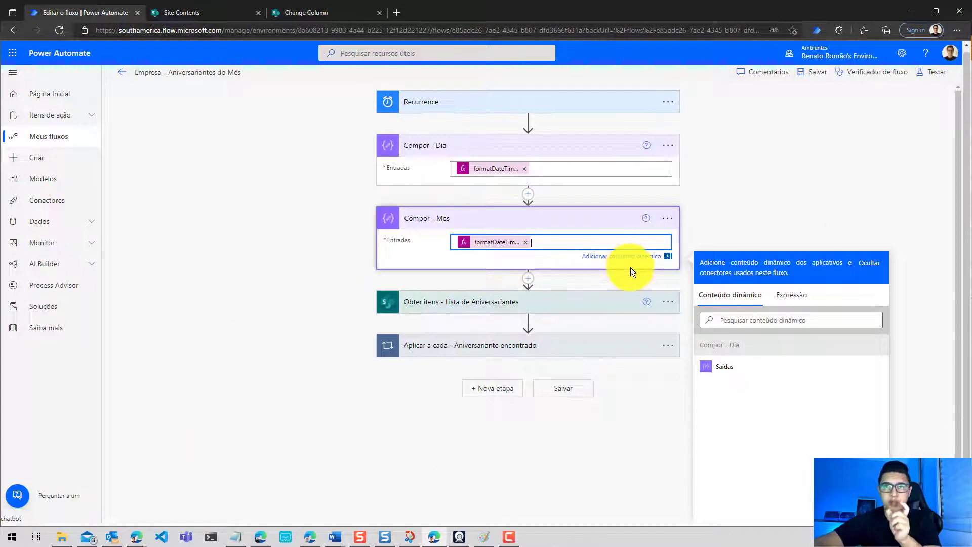
Save the flow and run it as a manual test.
click(932, 72)
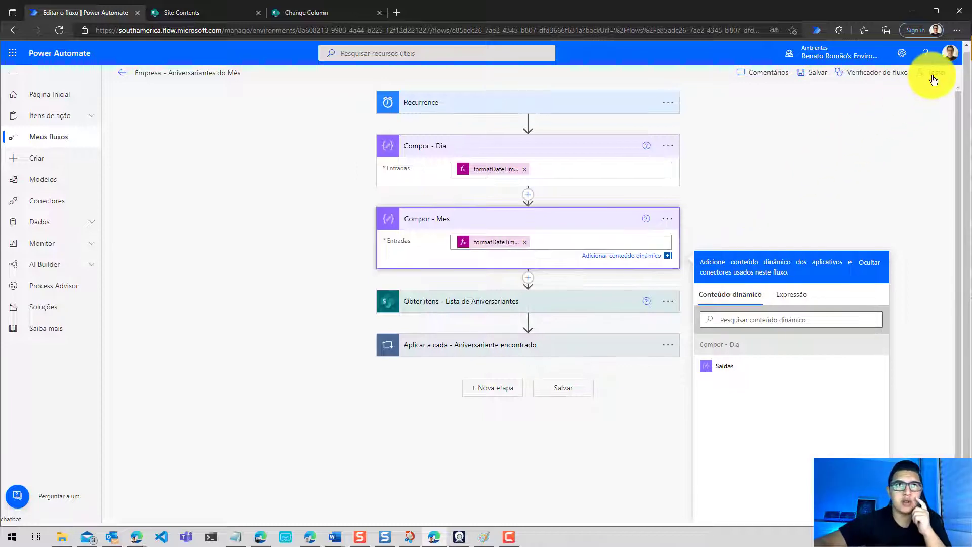
click(843, 100)
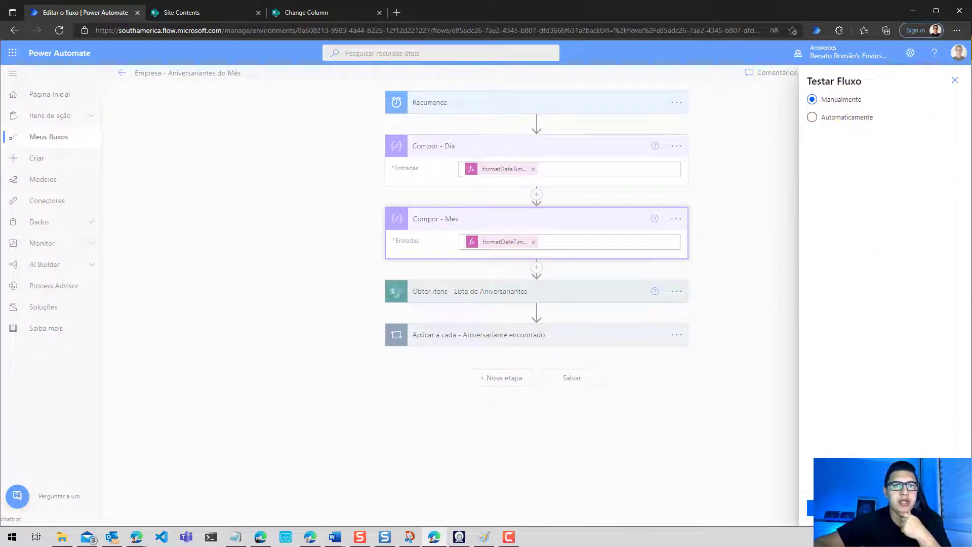
click(821, 508)
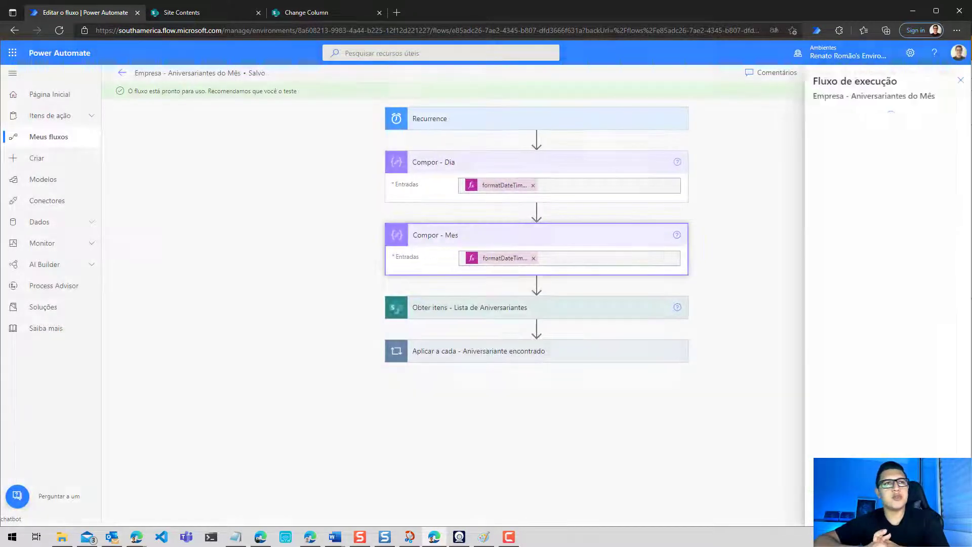
click(826, 508)
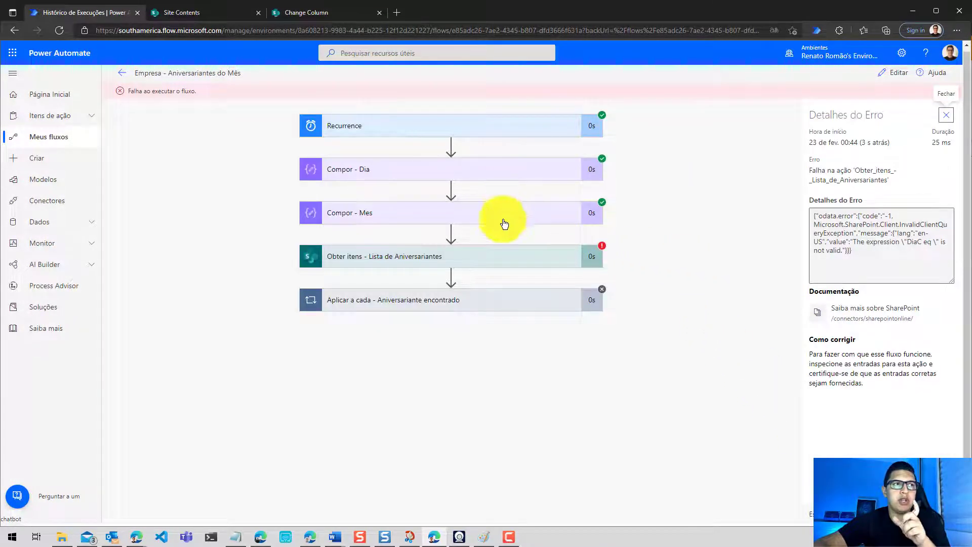
Inspect the run details of Obter itens - Lista de Aniversariantes, Compor - Dia and Compor - Mes.
click(496, 262)
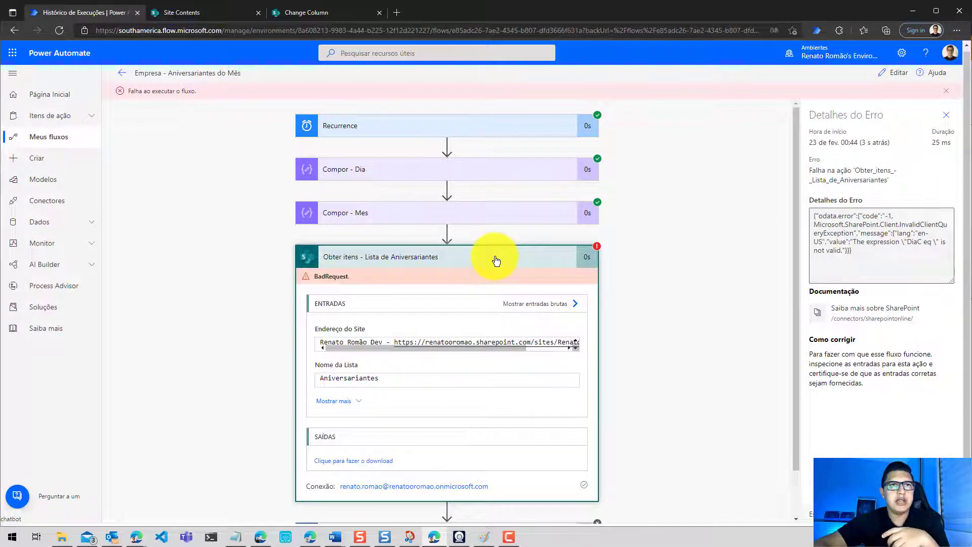
click(496, 261)
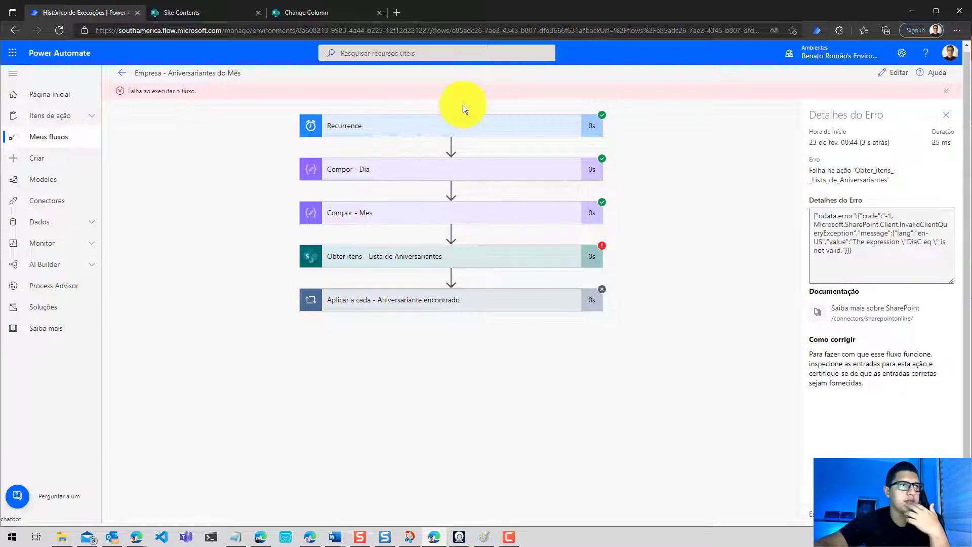
click(449, 168)
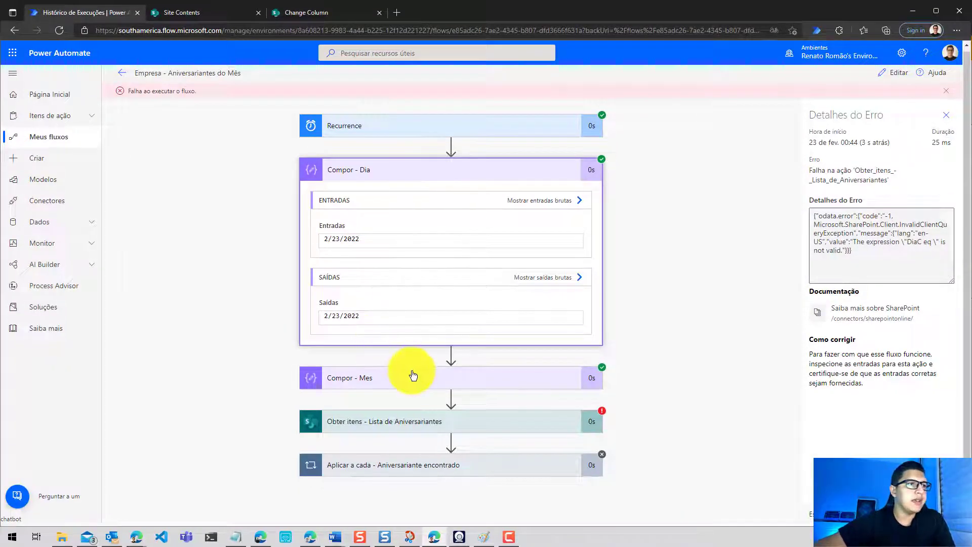
click(413, 375)
scroll(475, 329, down, 3)
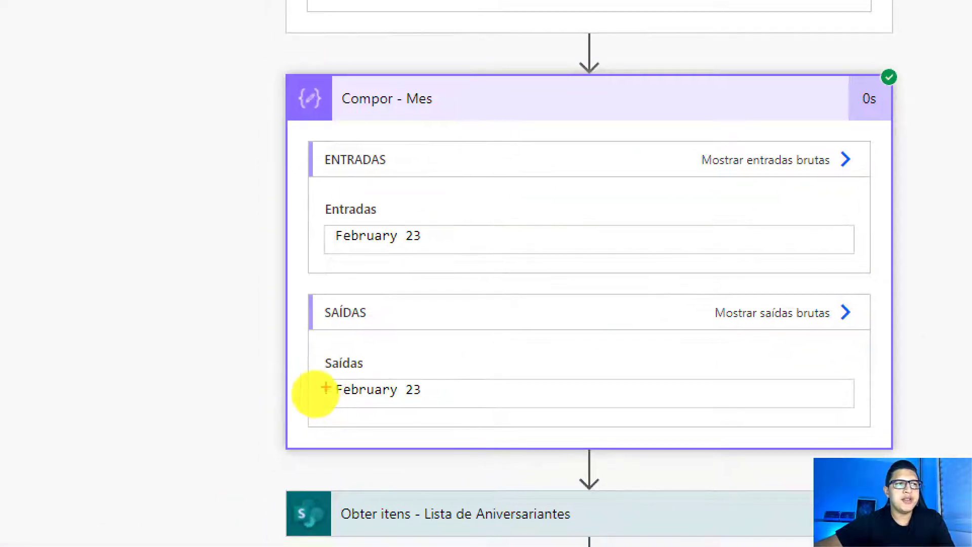
mouse_move(326, 388)
mouse_down()
mouse_move(332, 400)
mouse_move(413, 412)
mouse_move(380, 352)
mouse_move(334, 397)
mouse_up()
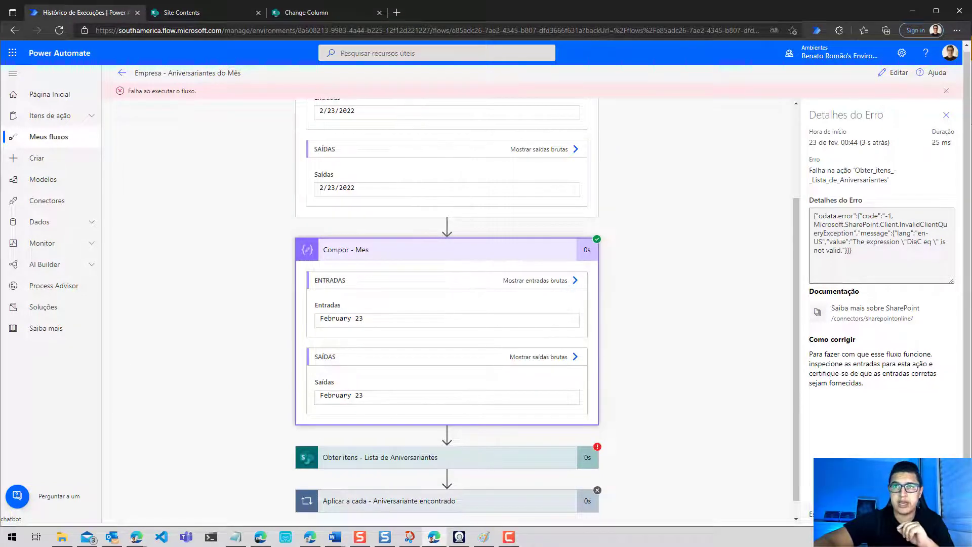
Switch to the Microsoft custom date and time format strings documentation and review the day format specifiers and their examples.
key(alt+Tab)
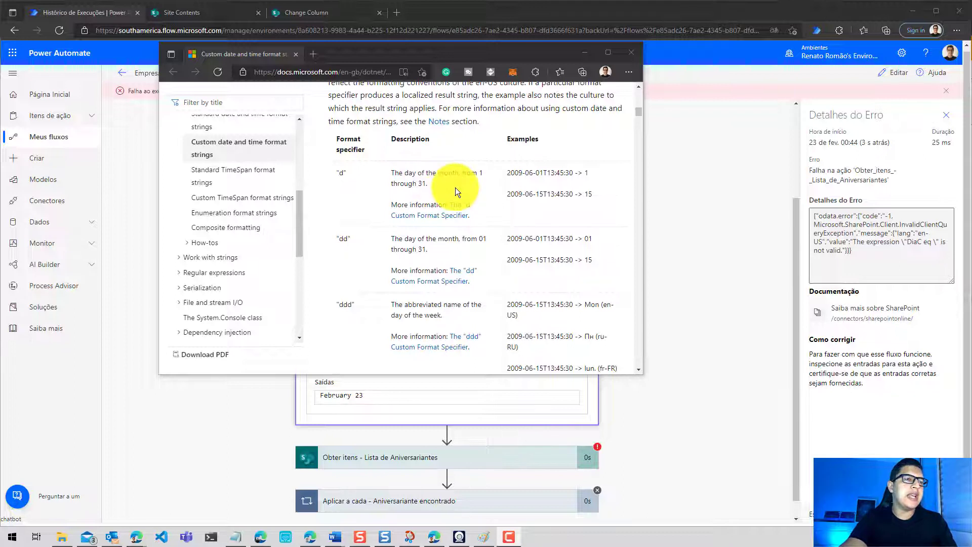
scroll(457, 188, down, 2)
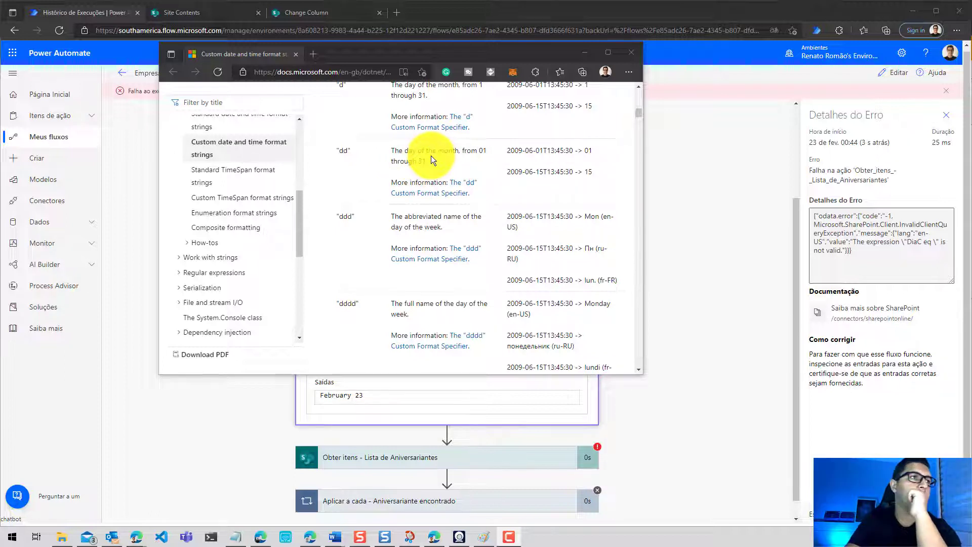
scroll(431, 160, down, 1)
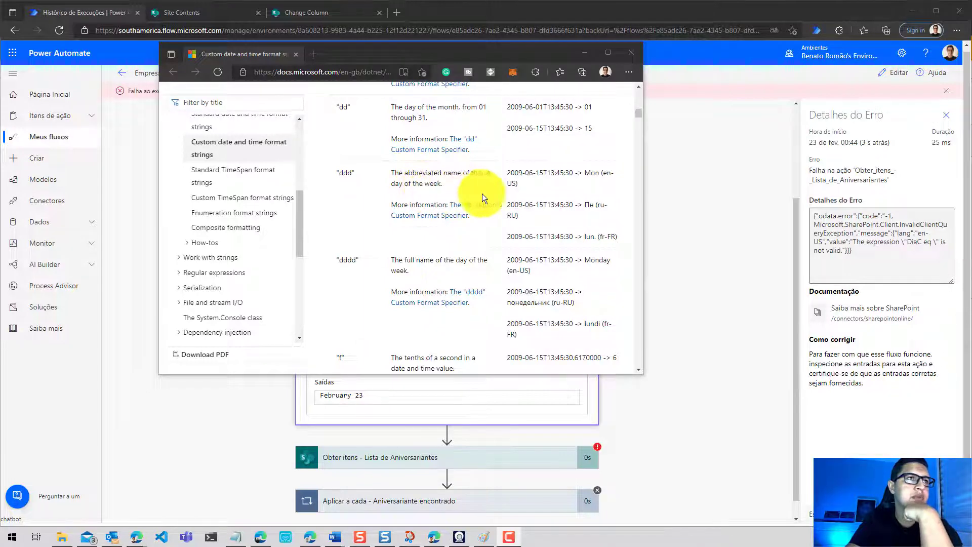
click(588, 174)
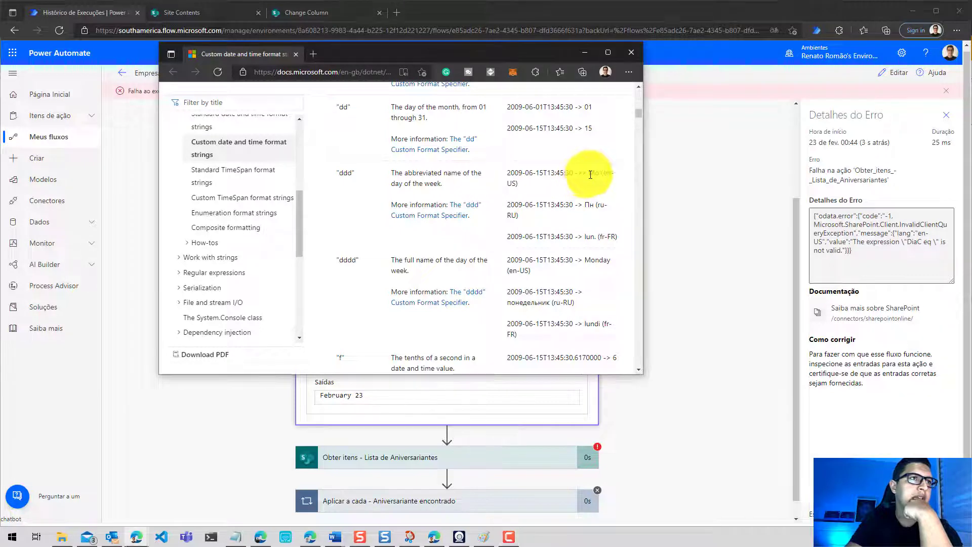
scroll(419, 221, down, 2)
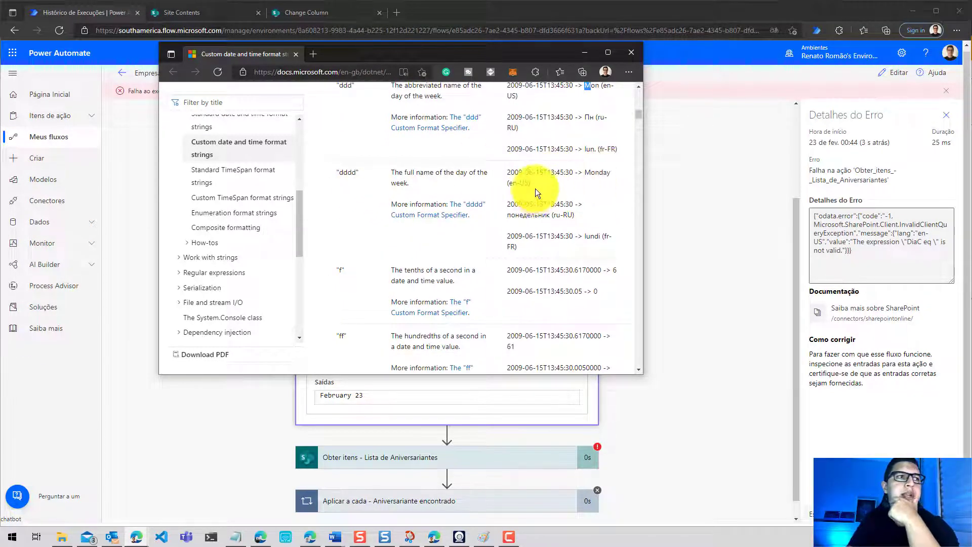
scroll(534, 189, down, 6)
scroll(531, 183, down, 1)
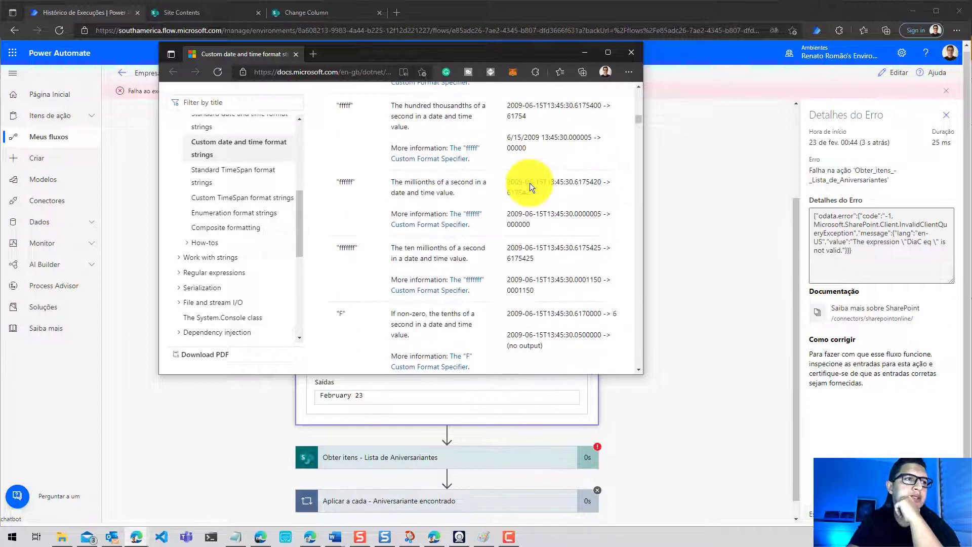
Reopen the flow for editing and copy the Compor - Dia expression @{formatDateTime(utcNow(), 'd')} into Notepad, replacing the existing notes.
click(889, 81)
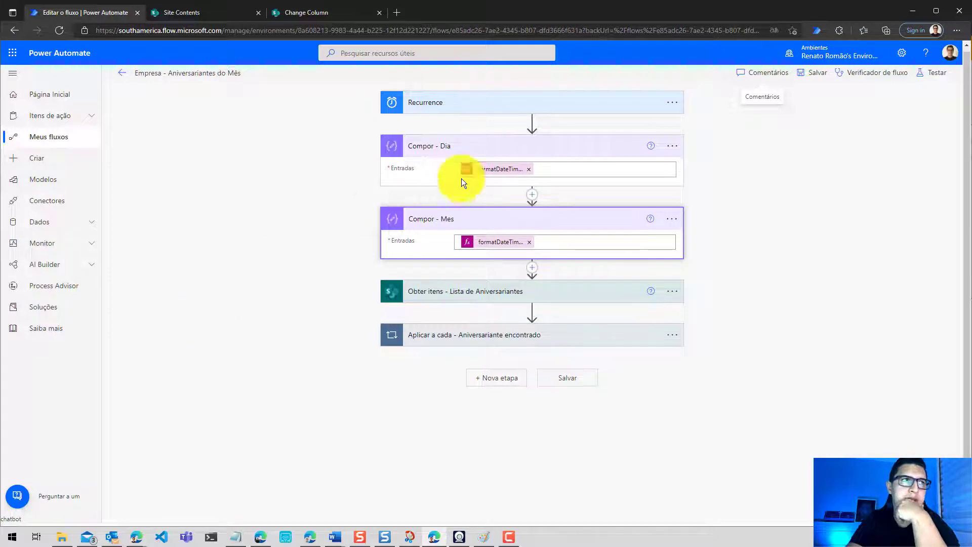
click(570, 172)
key(ctrl+a)
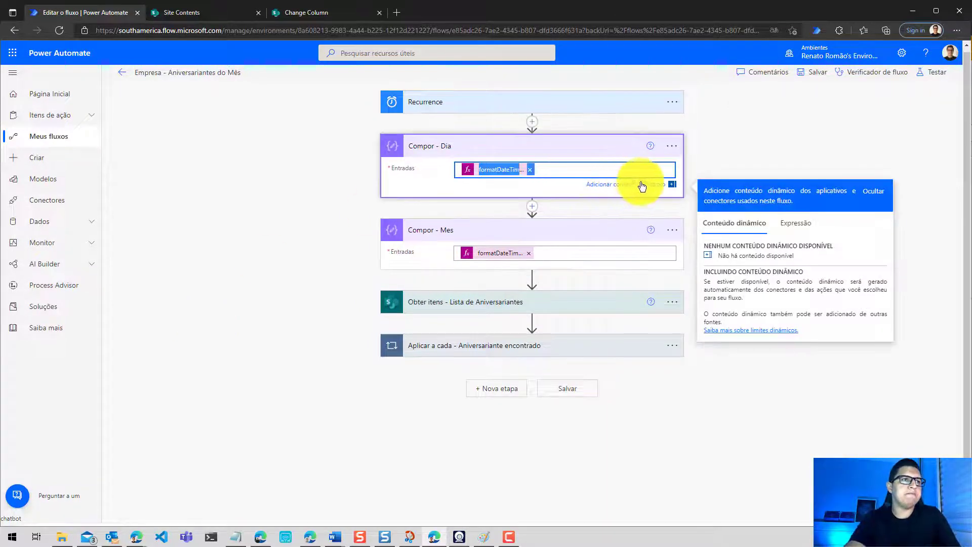
click(242, 537)
key(ctrl+a)
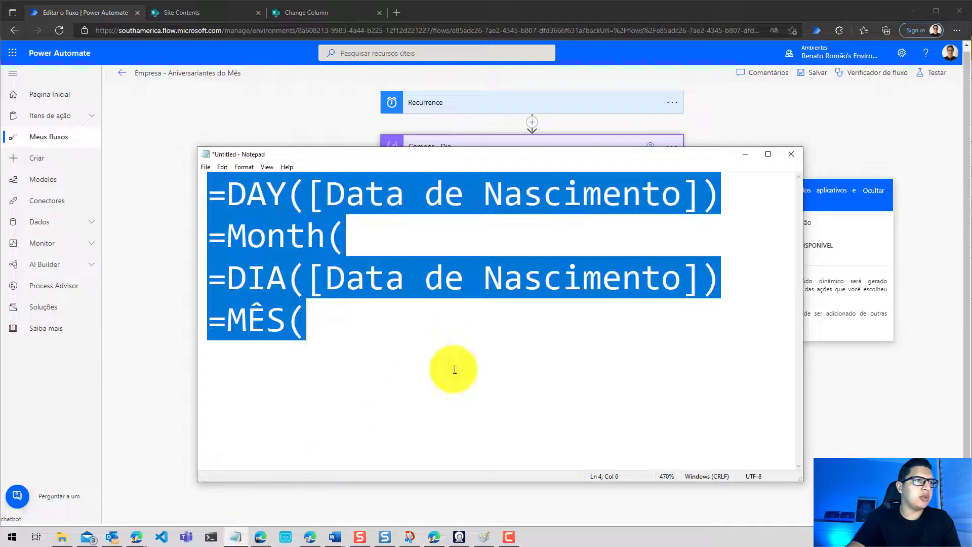
text(@{formatDateTime(utcNow(), 'd')})
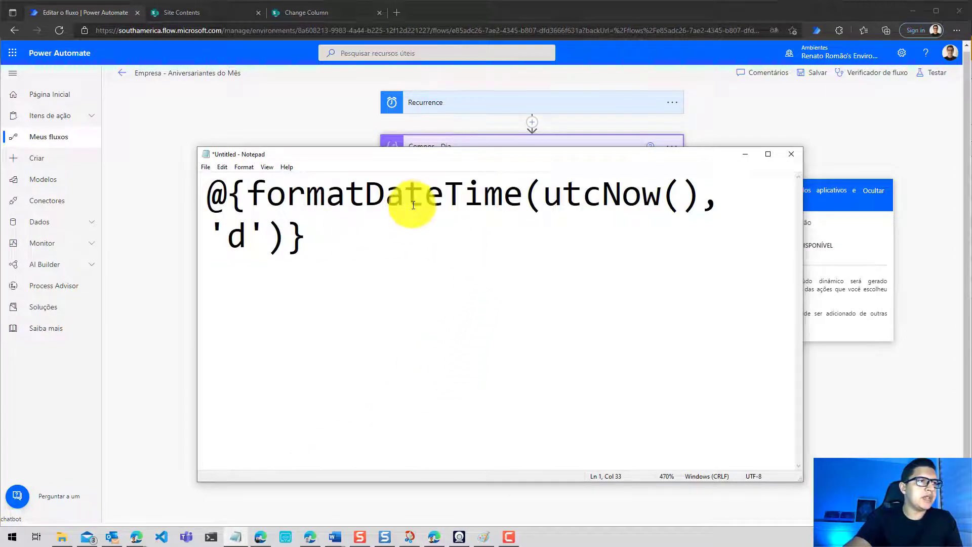
click(187, 187)
click(565, 169)
key(ctrl+a)
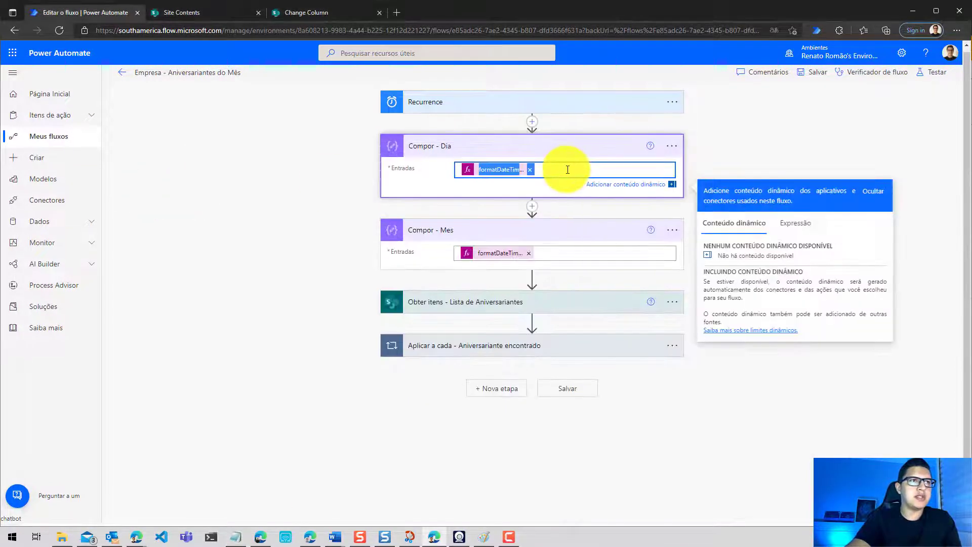
click(236, 537)
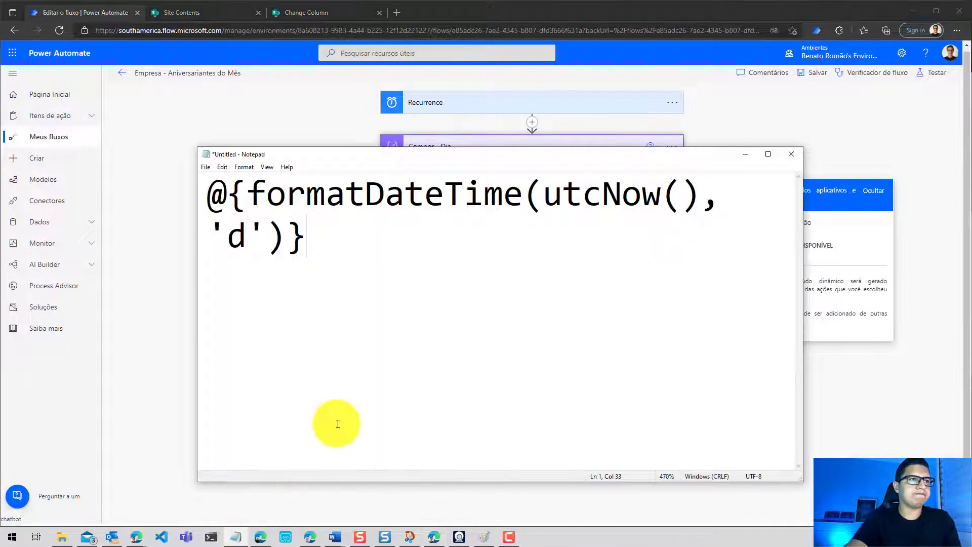
key(ctrl+a)
text(@{formatDateTime(utcNow(), 'd')})
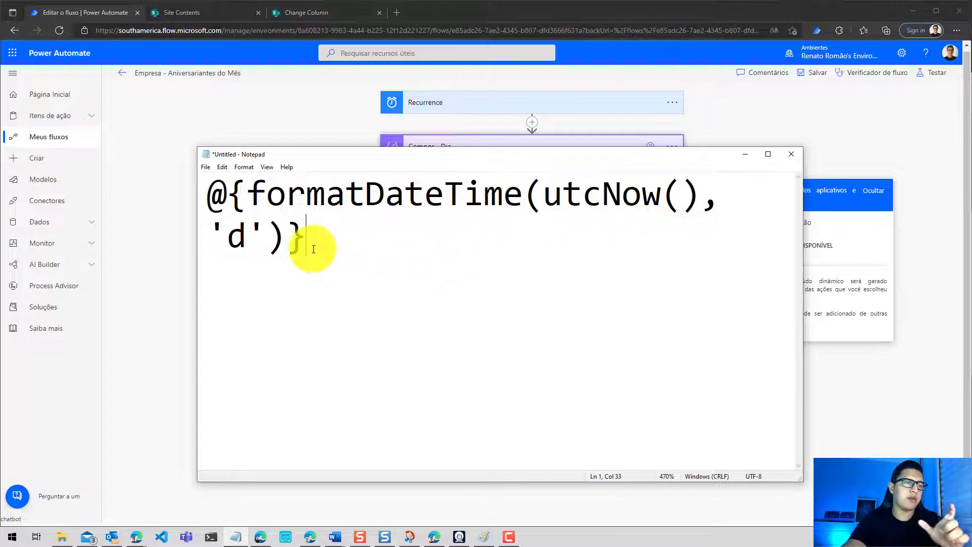
Change the day format in the Notepad expression to 'dd' and copy the complete expression.
click(251, 235)
text(d)
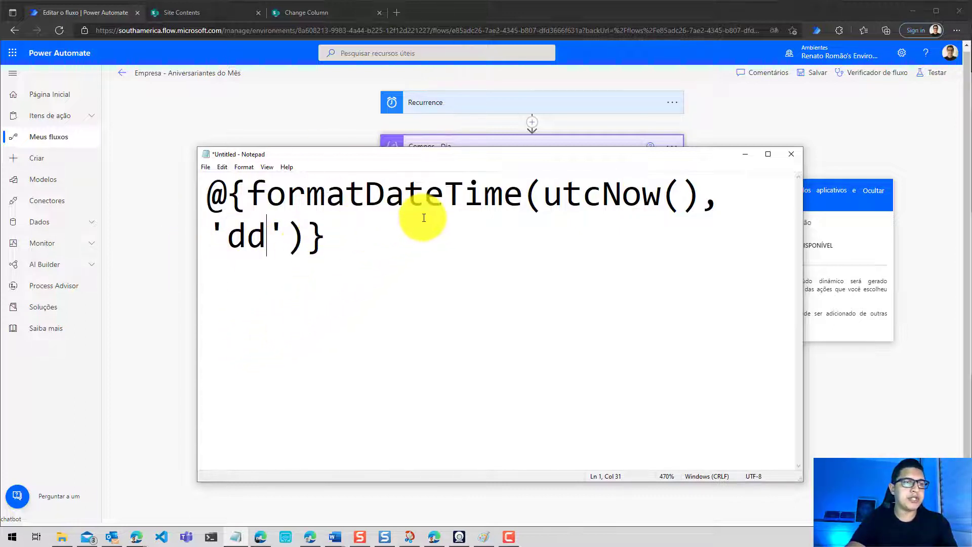
click(403, 221)
key(ctrl+a)
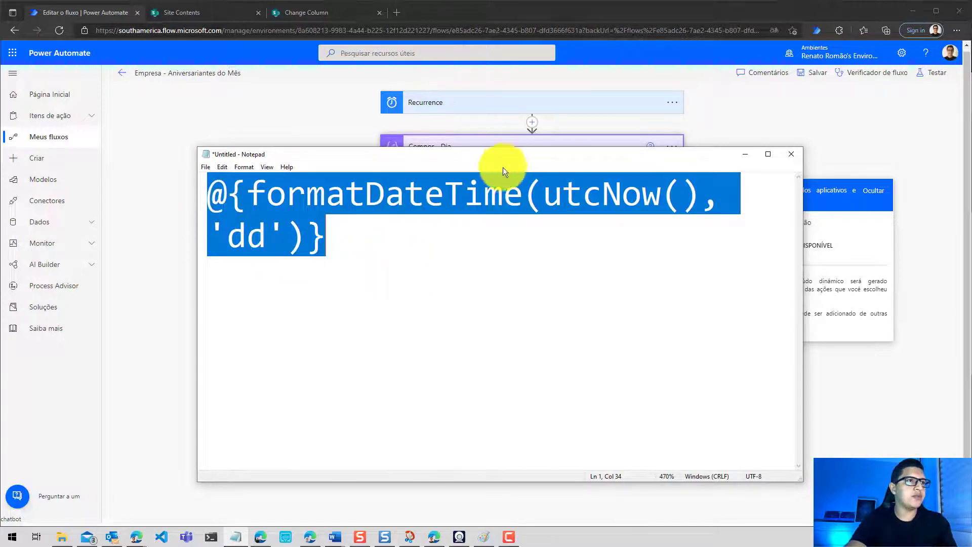
Replace the Compor - Dia input in the flow with the expression @{formatDateTime(utcNow(), 'dd')}.
click(758, 119)
click(590, 162)
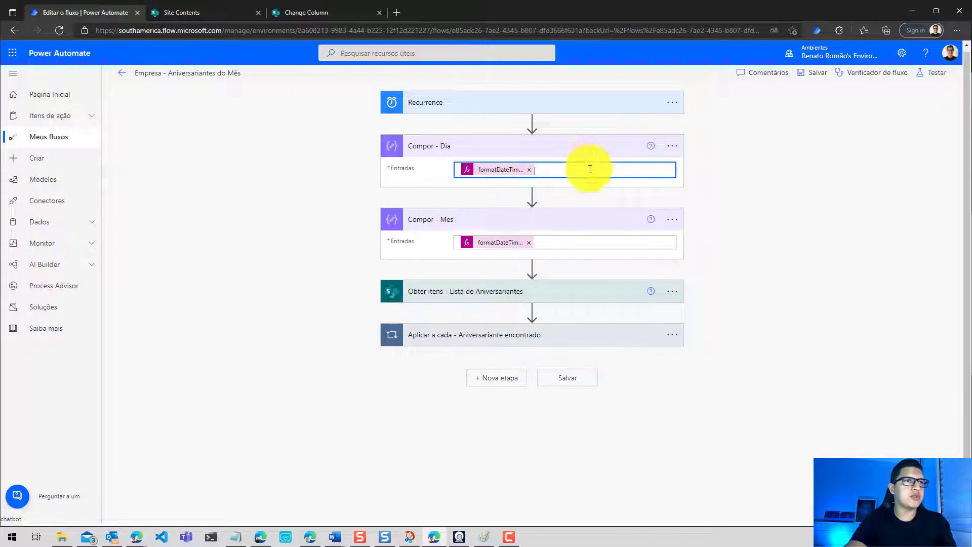
click(529, 169)
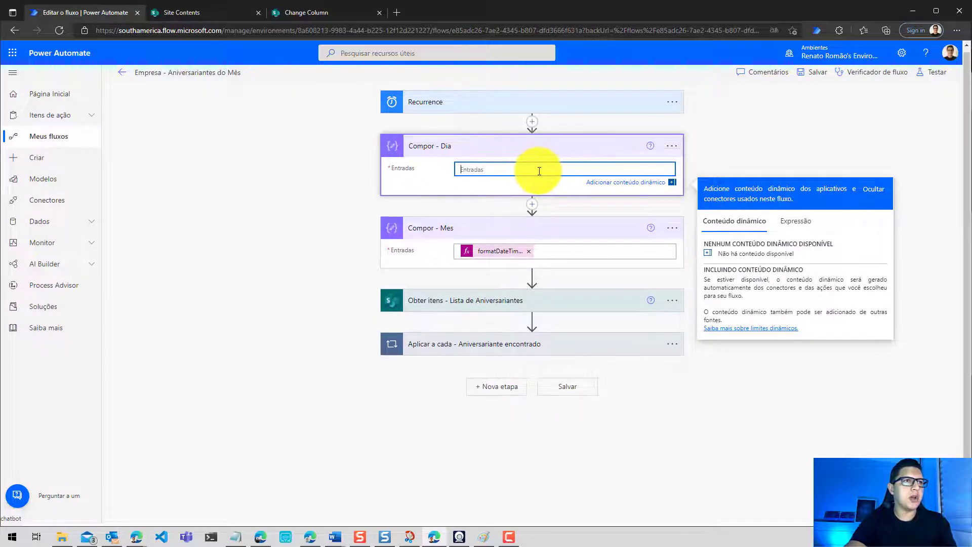
key(ctrl+v)
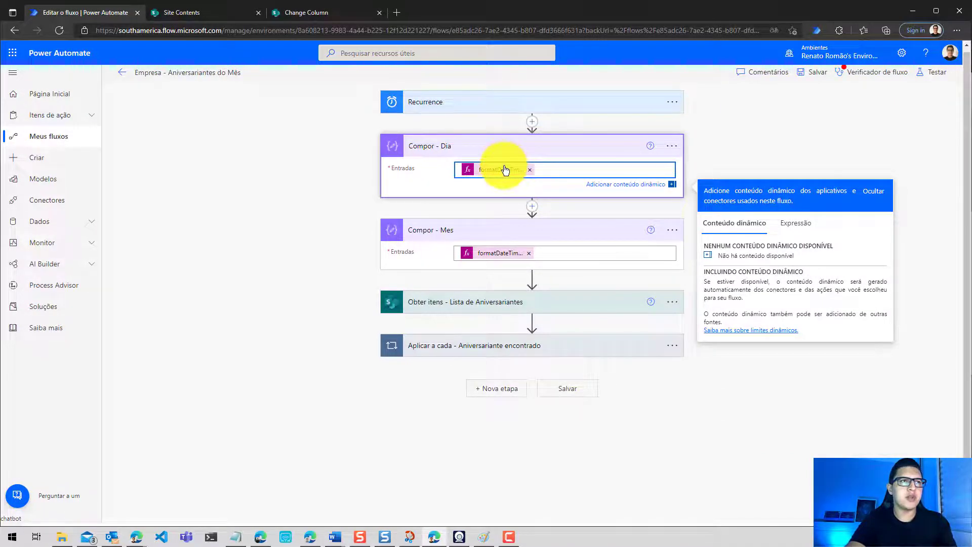
Save the flow, run it as a test and inspect the inputs and outputs of Compor - Dia in the run details.
click(934, 81)
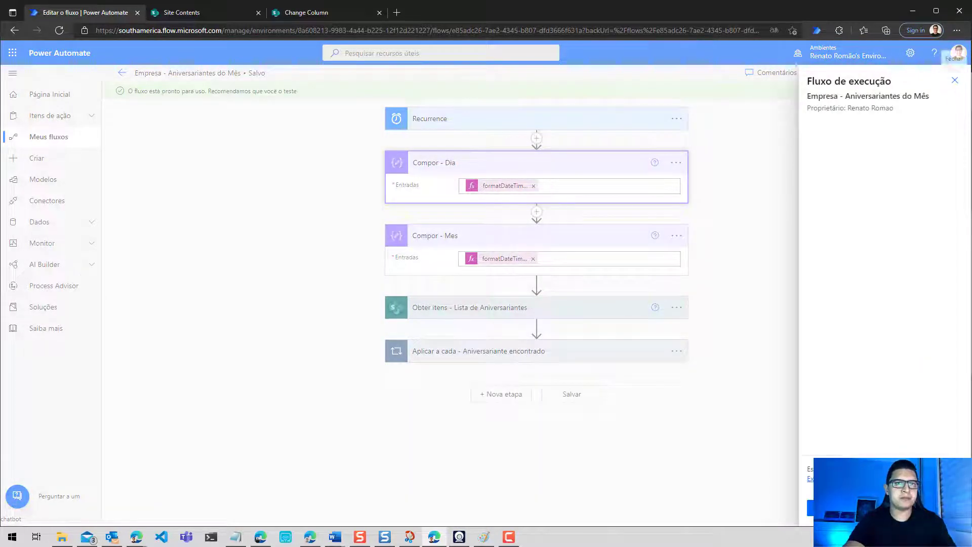
click(830, 508)
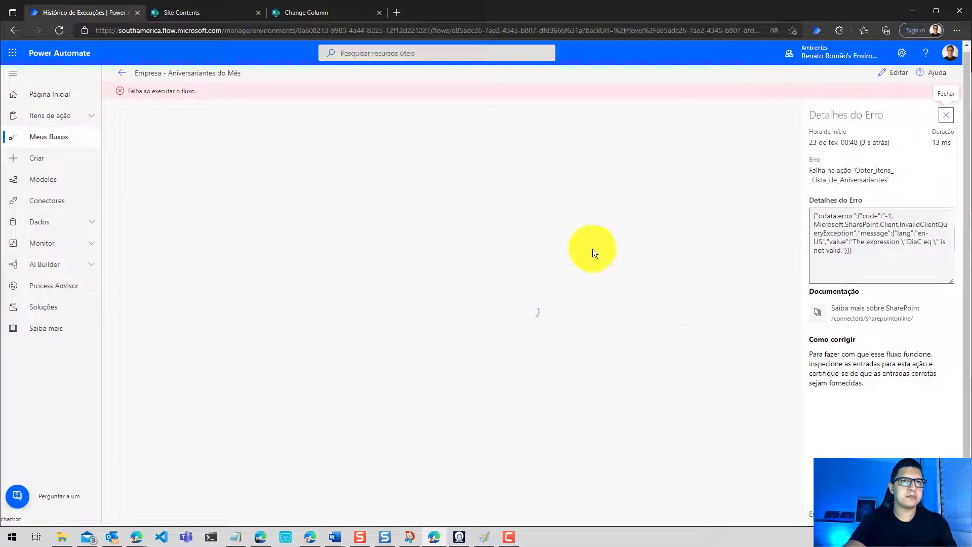
click(554, 182)
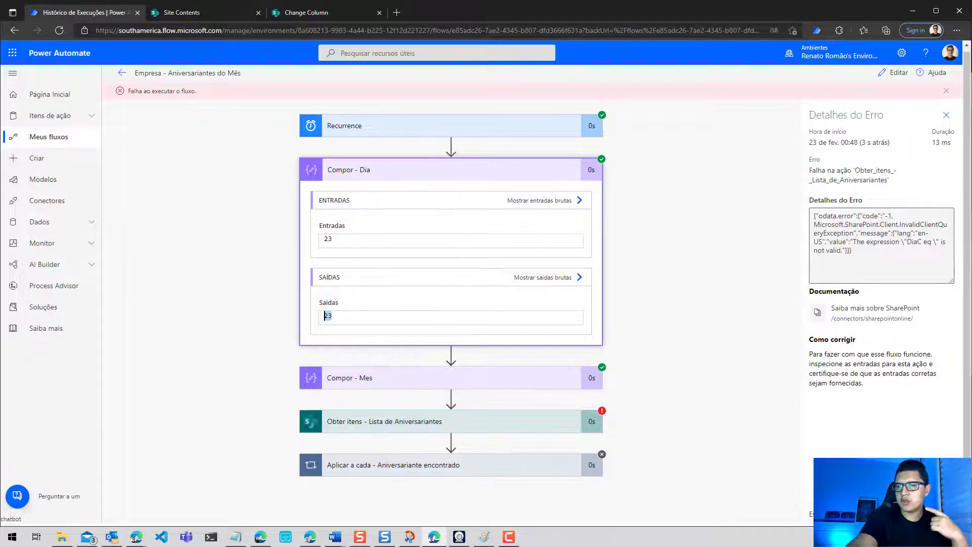
Switch back to the custom date and time format strings documentation and look through the specifiers beyond the fractional-second formats.
key(alt+Tab)
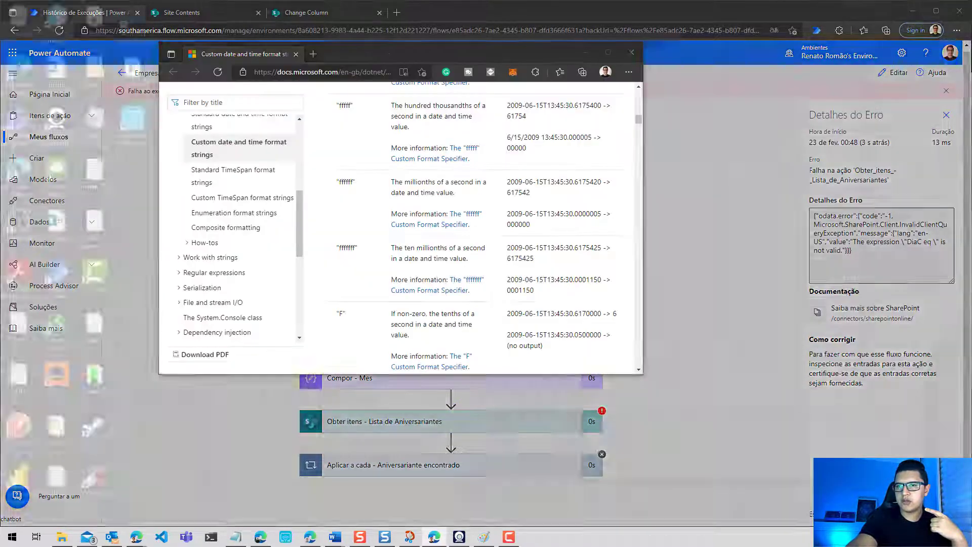
scroll(512, 205, down, 3)
scroll(513, 203, down, 12)
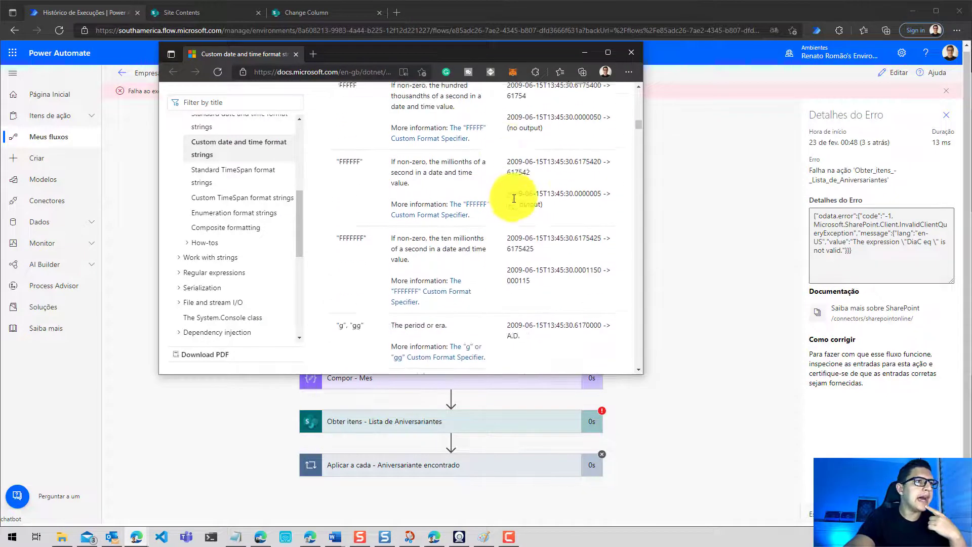
Look up the two-digit month specifier in the custom date and time format documentation and return to the flow run.
scroll(515, 192, down, 5)
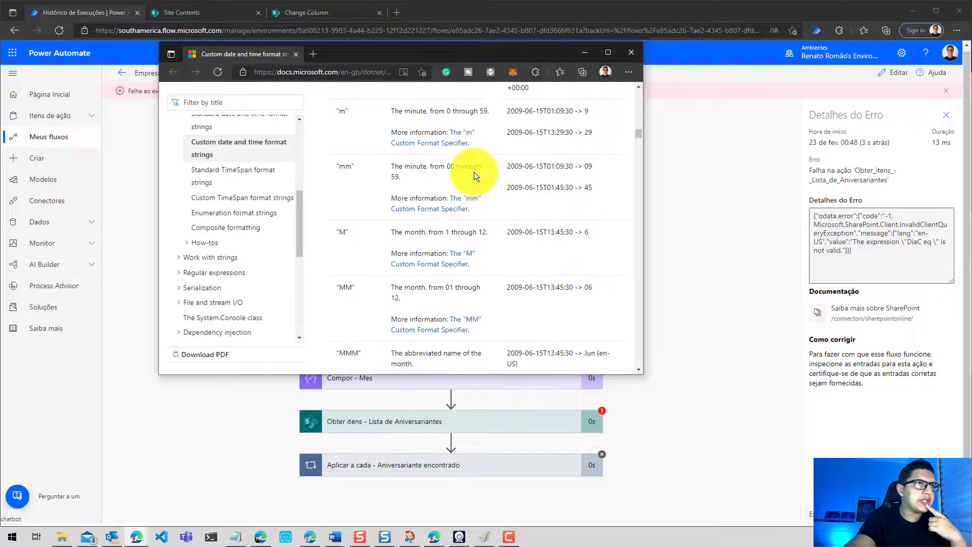
scroll(385, 208, up, 1)
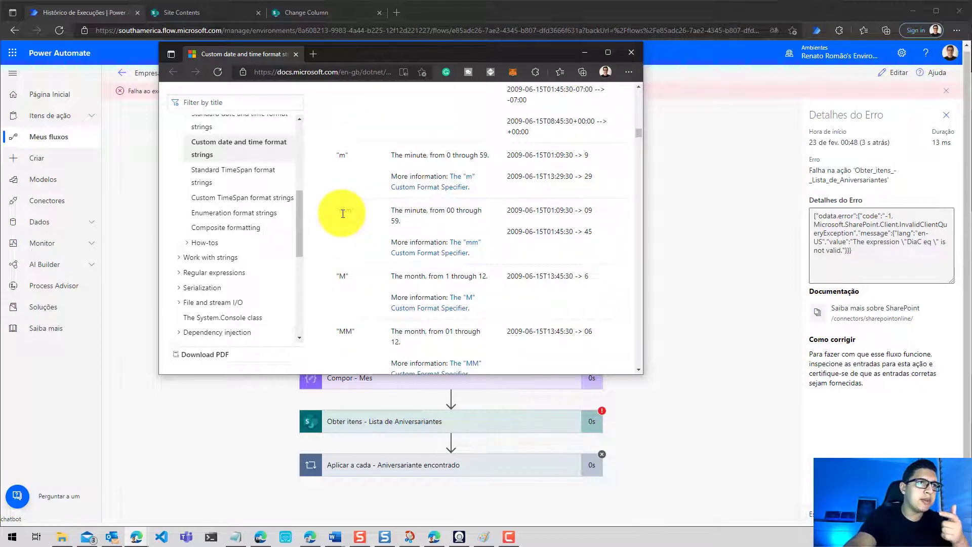
scroll(342, 279, down, 2)
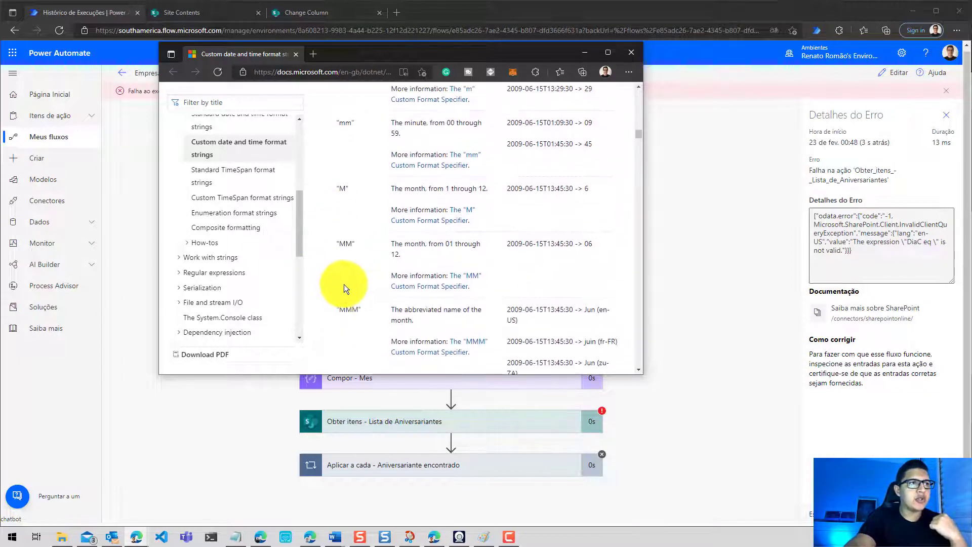
drag(341, 245, 350, 245)
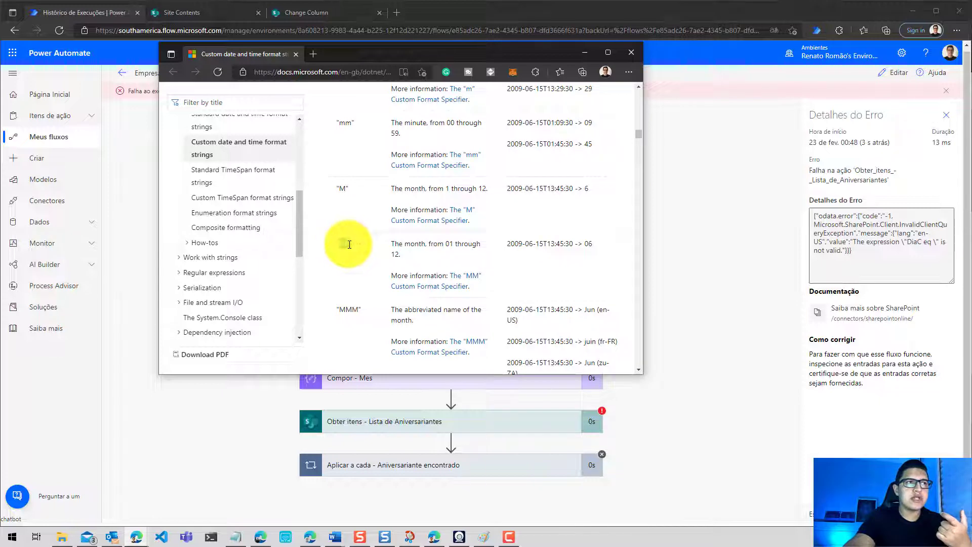
click(761, 230)
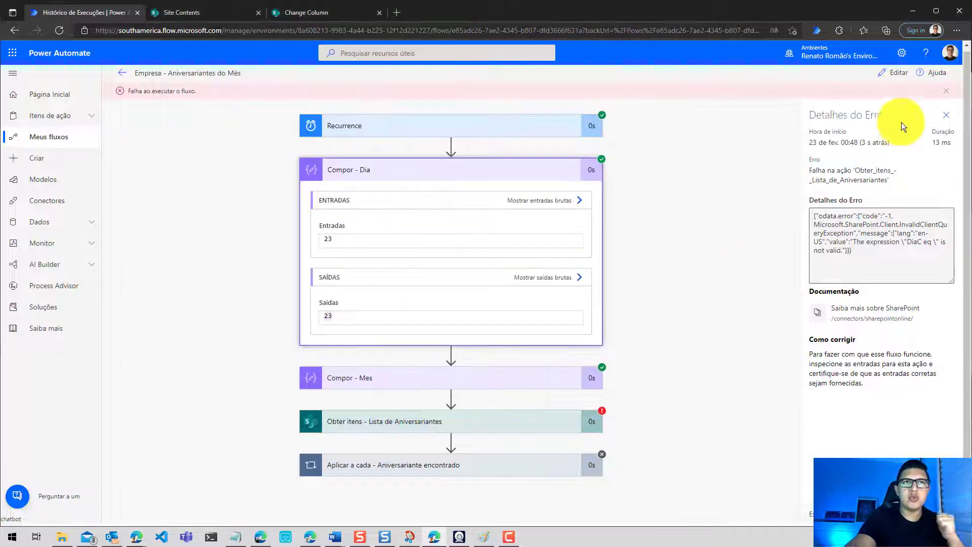
Reopen the flow for editing and copy the Compor - Mes expression @{formatDateTime(utcNow(), 'M')} into Notepad.
click(904, 74)
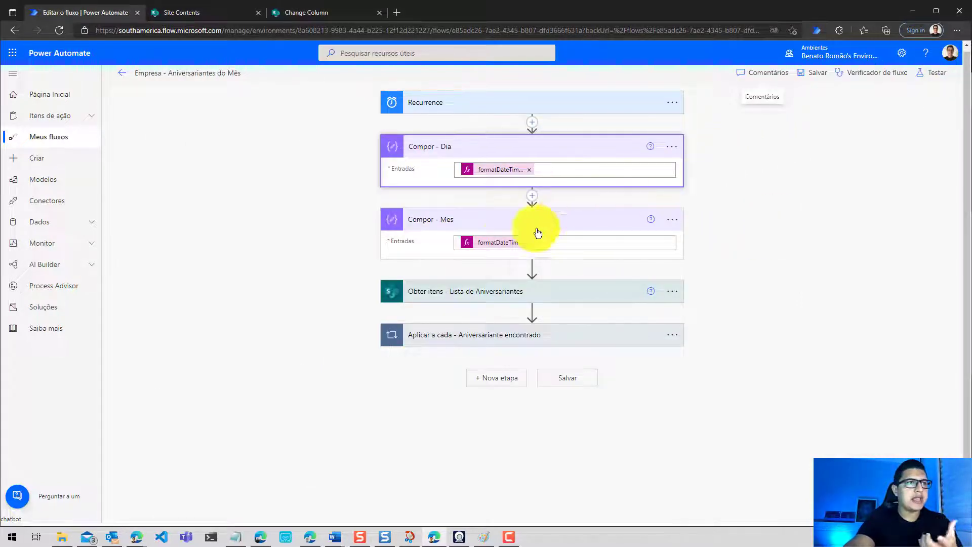
click(566, 242)
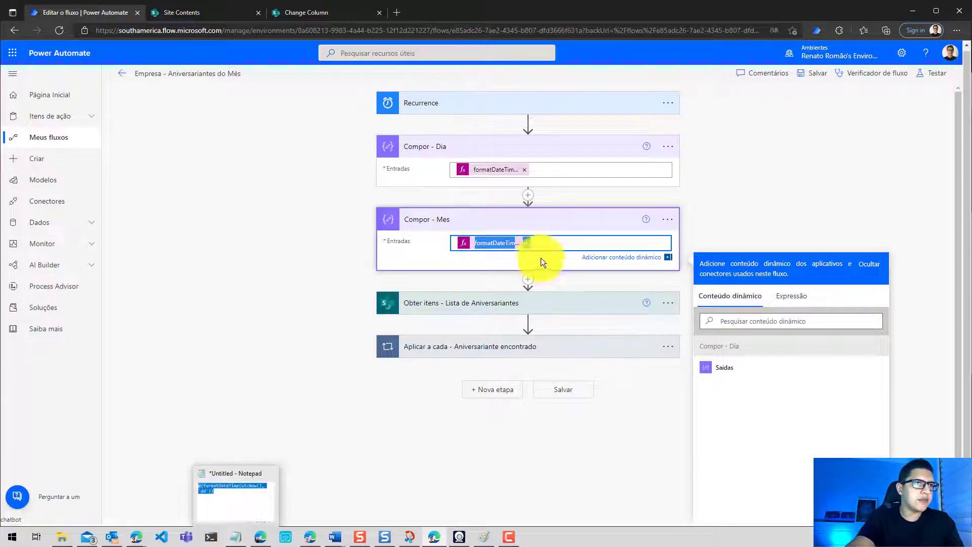
click(554, 241)
drag(434, 234, 543, 248)
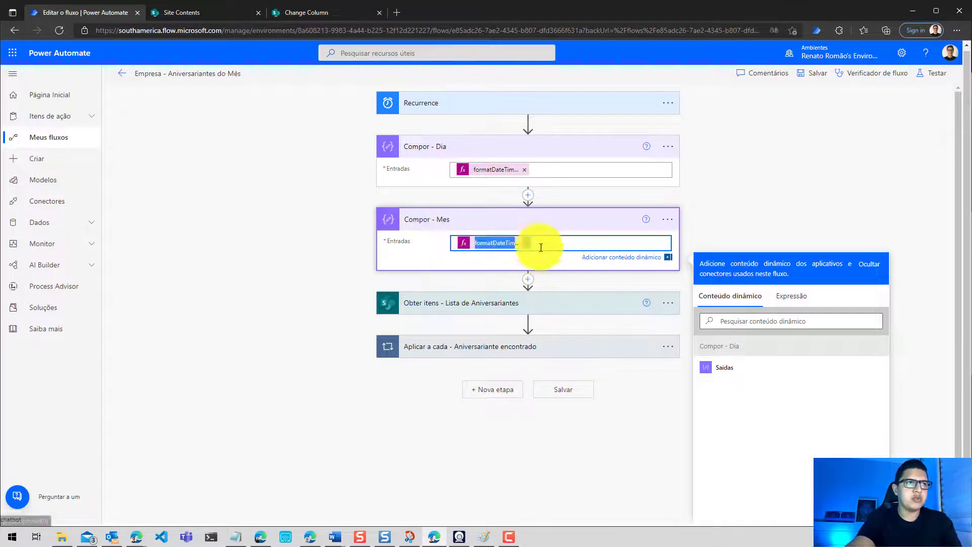
click(232, 533)
text(@{formatDateTime(utcNow(), 'M')})
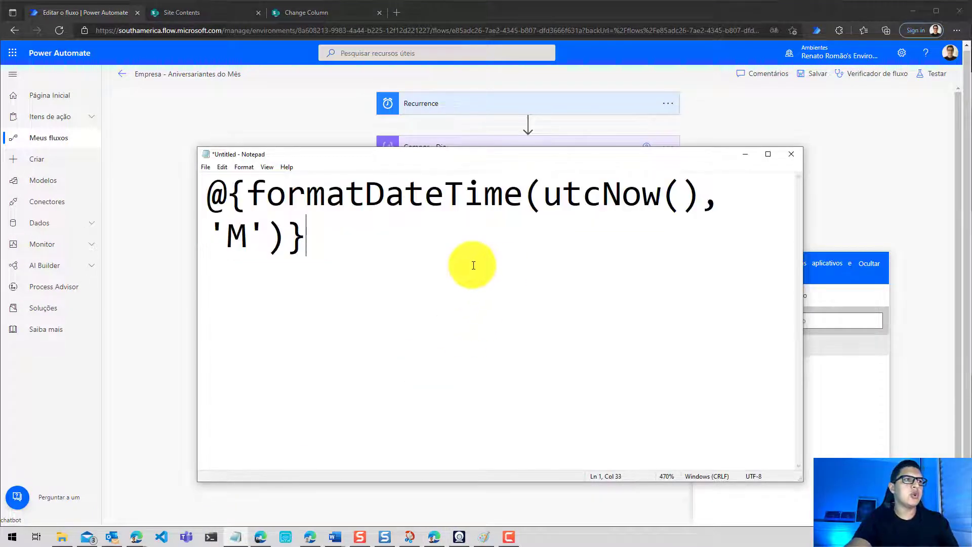
Change the expression's month format to 'MM' and replace the Compor - Mes input with it.
click(259, 246)
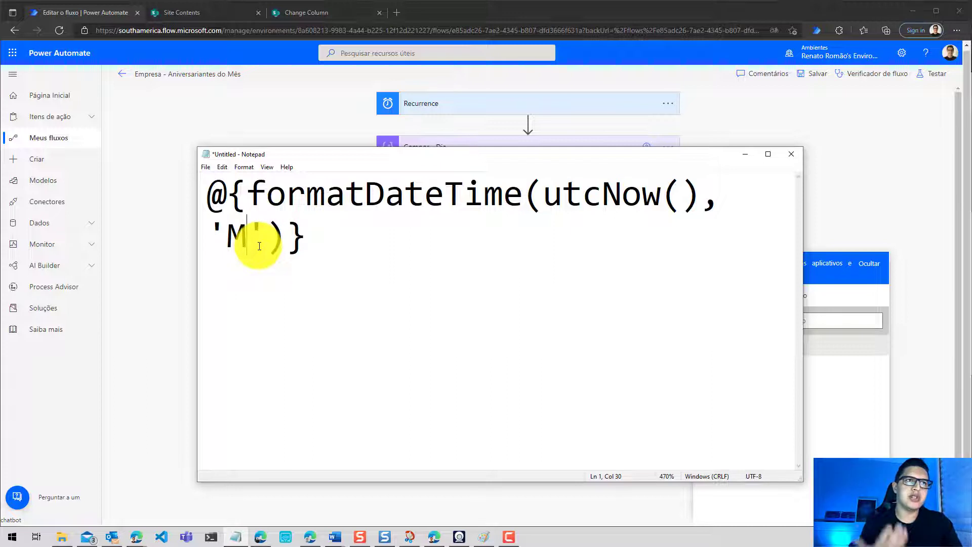
text(M)
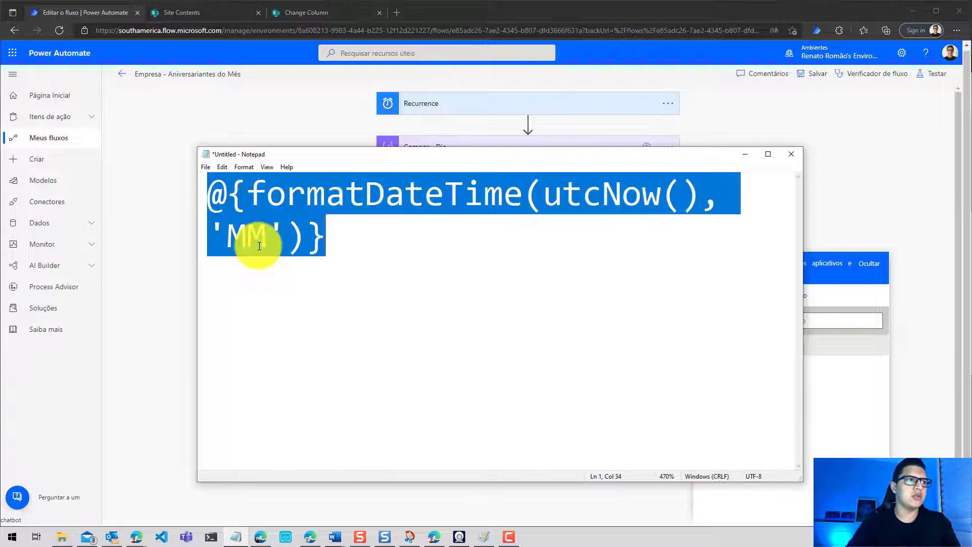
key(ctrl+a)
click(167, 239)
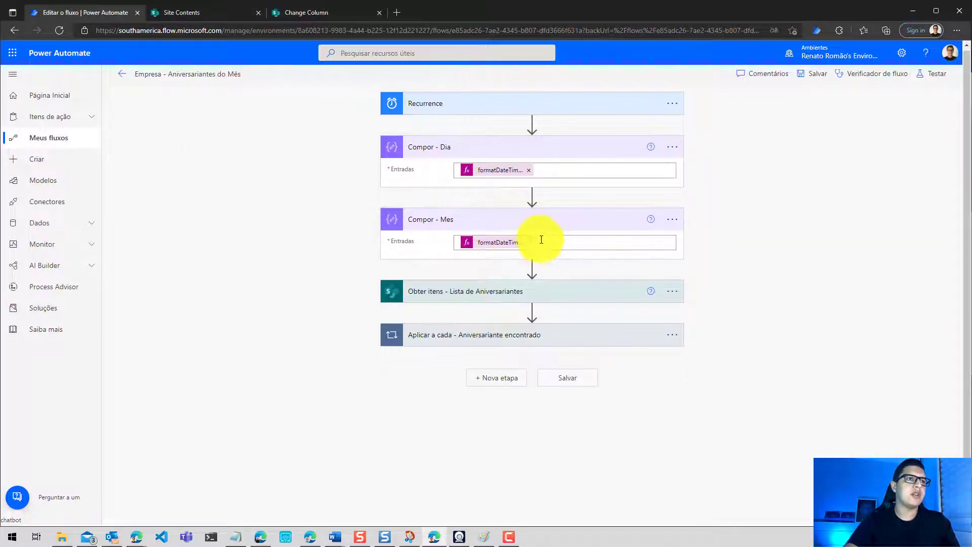
click(526, 243)
key(ctrl+v)
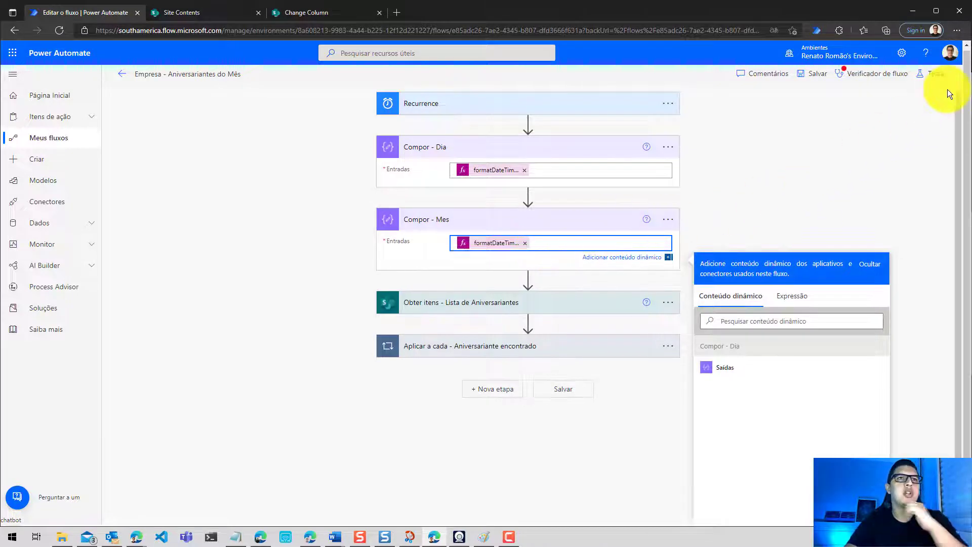
Save the flow and run a manual test of it.
click(935, 74)
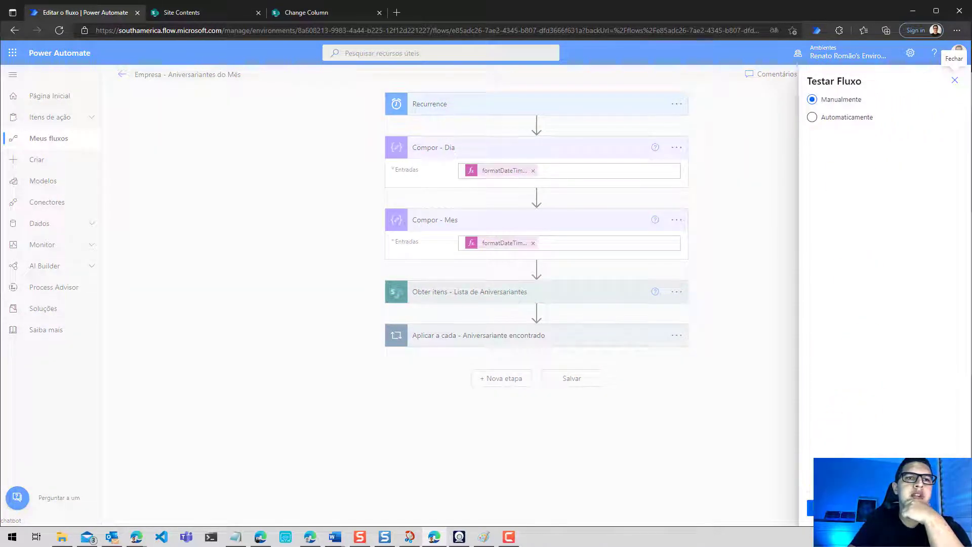
click(832, 508)
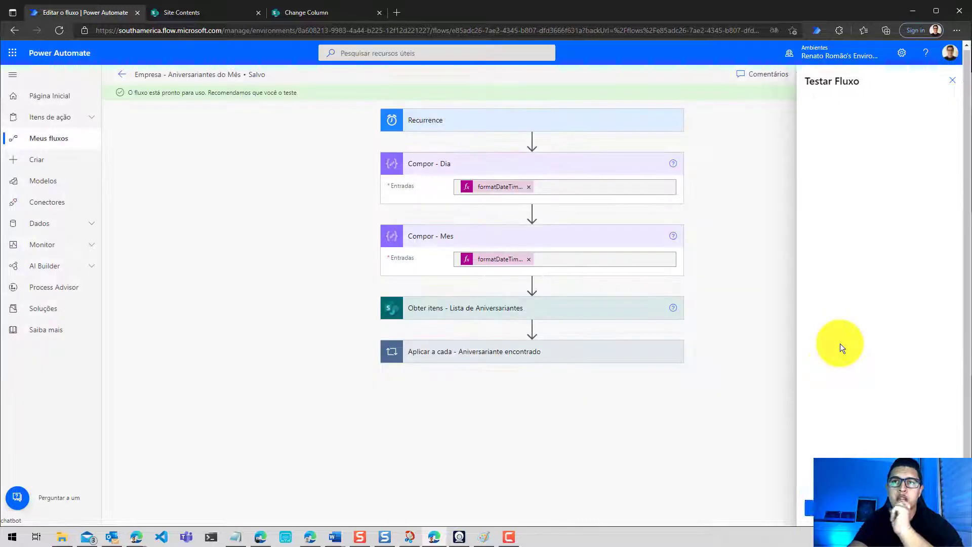
click(810, 506)
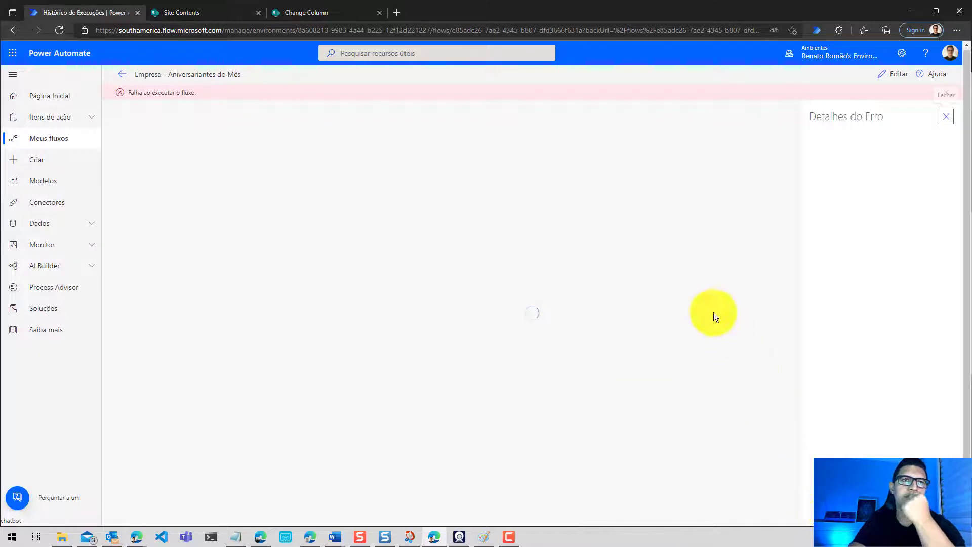
Check the inputs and outputs of Compor - Mes and Compor - Dia in the test run.
click(560, 215)
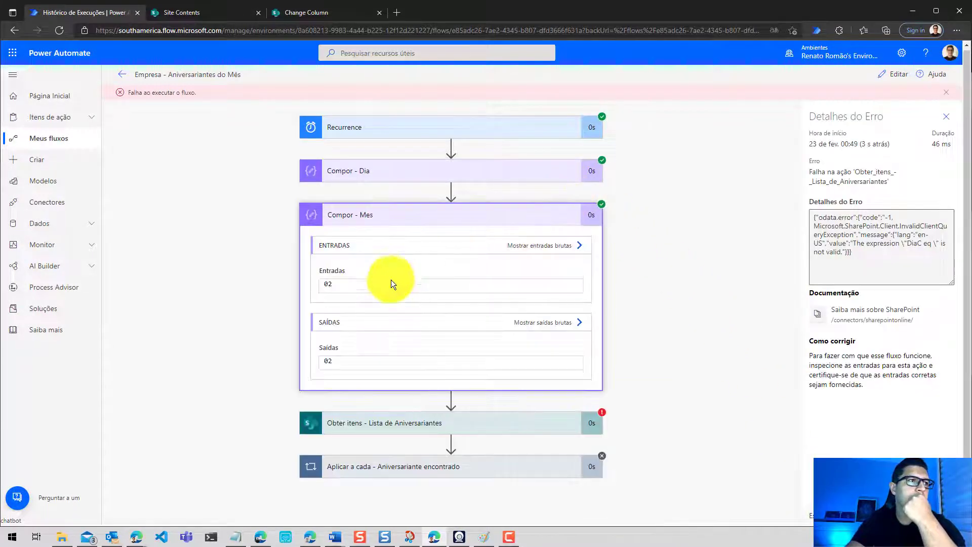
drag(336, 286, 324, 285)
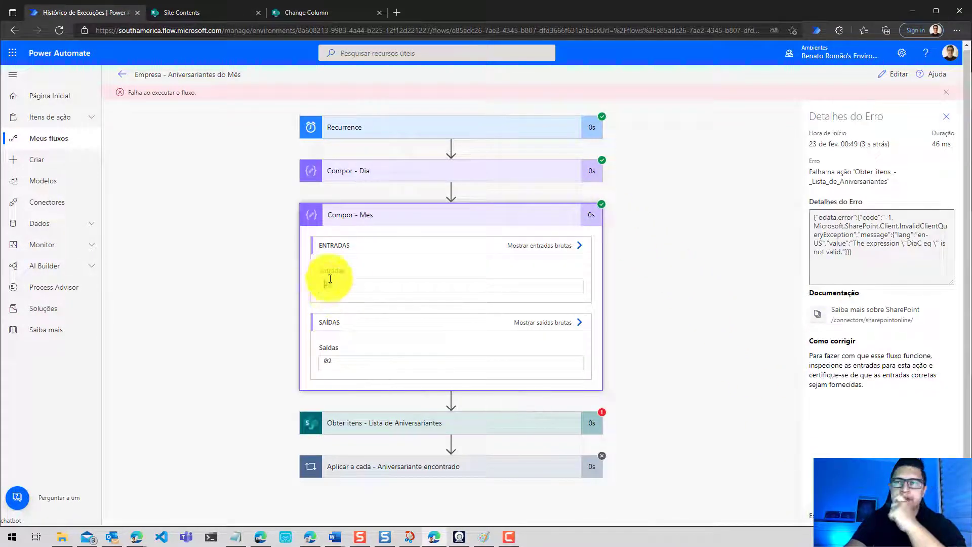
click(364, 173)
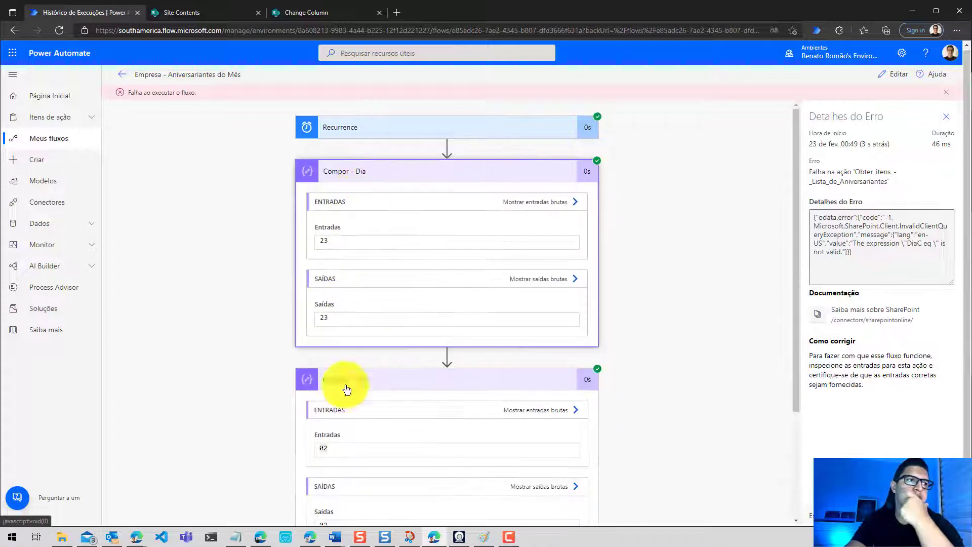
scroll(478, 402, down, 3)
scroll(527, 213, up, 3)
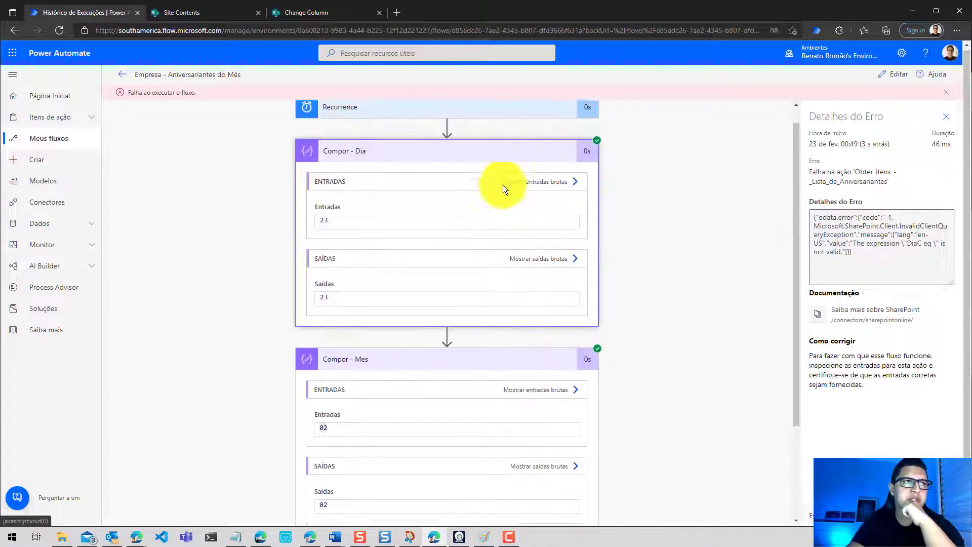
click(486, 165)
click(481, 217)
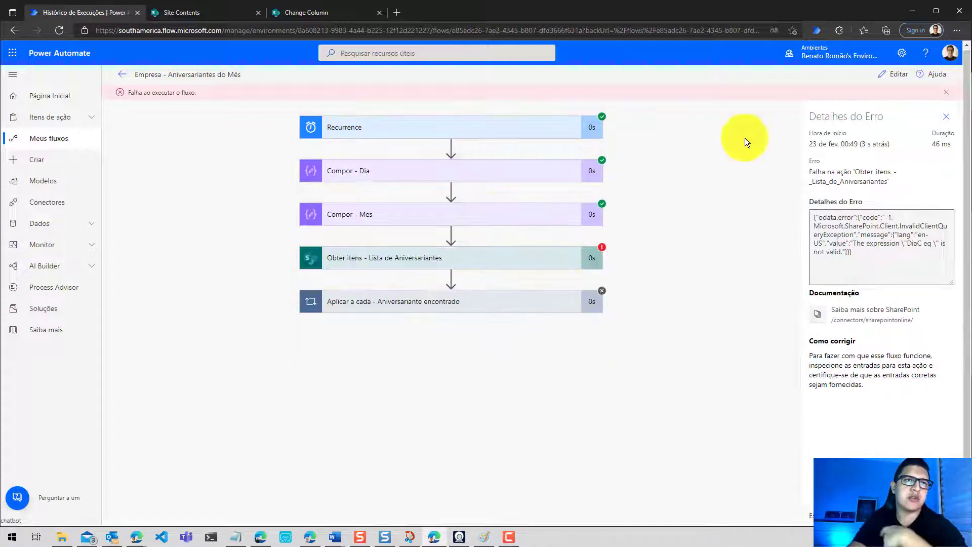
Reopen the flow for editing and complete the DiaC eq filter query in Obter itens - Lista de Aniversariantes with the Compor - Dia output.
click(895, 77)
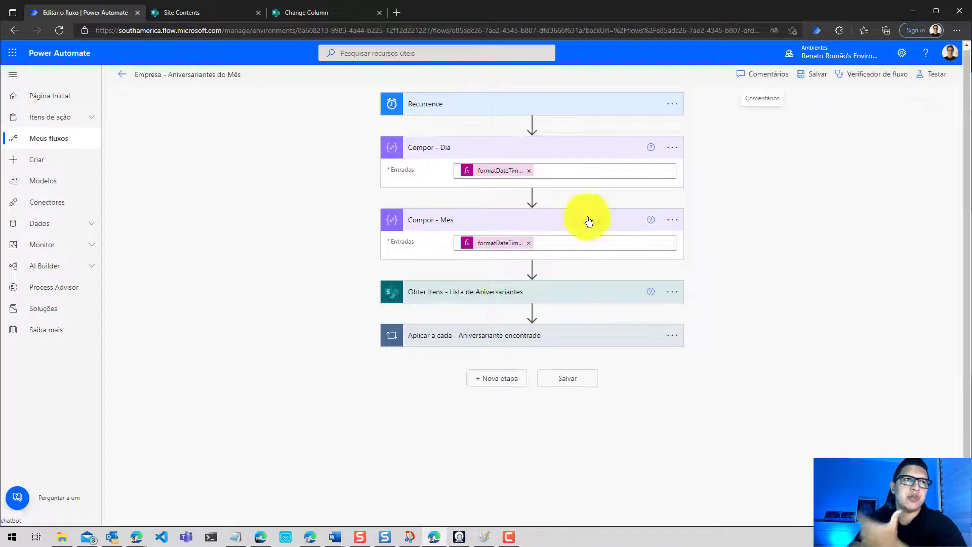
click(466, 301)
scroll(490, 306, down, 2)
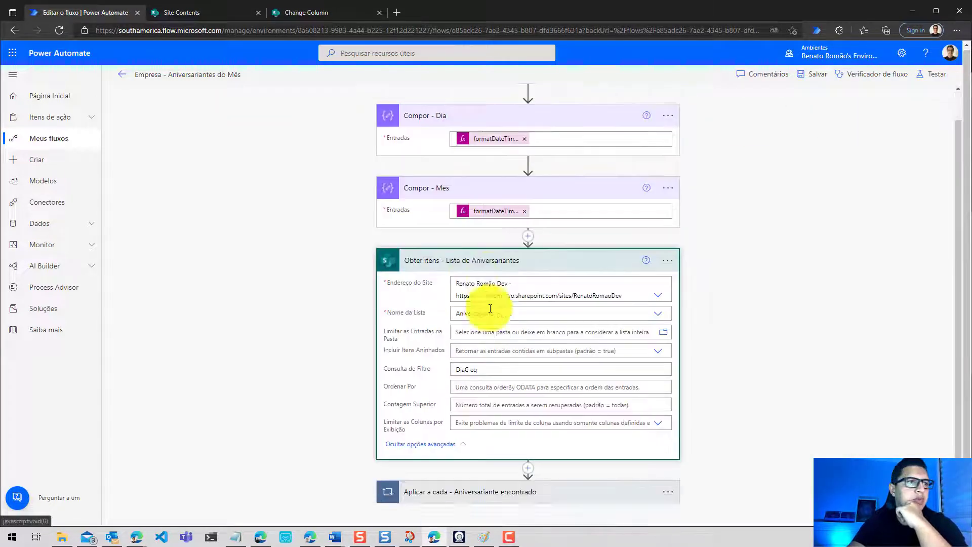
click(501, 339)
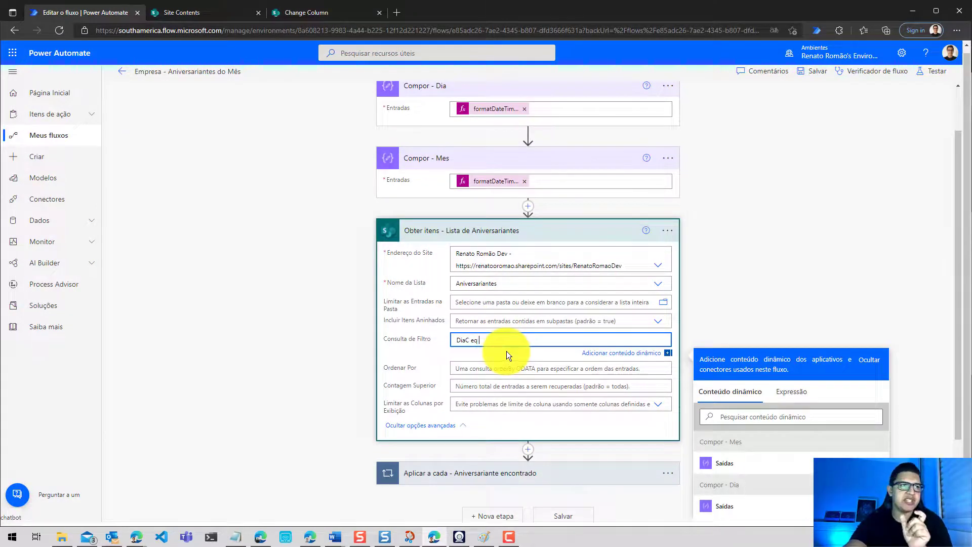
scroll(705, 285, down, 2)
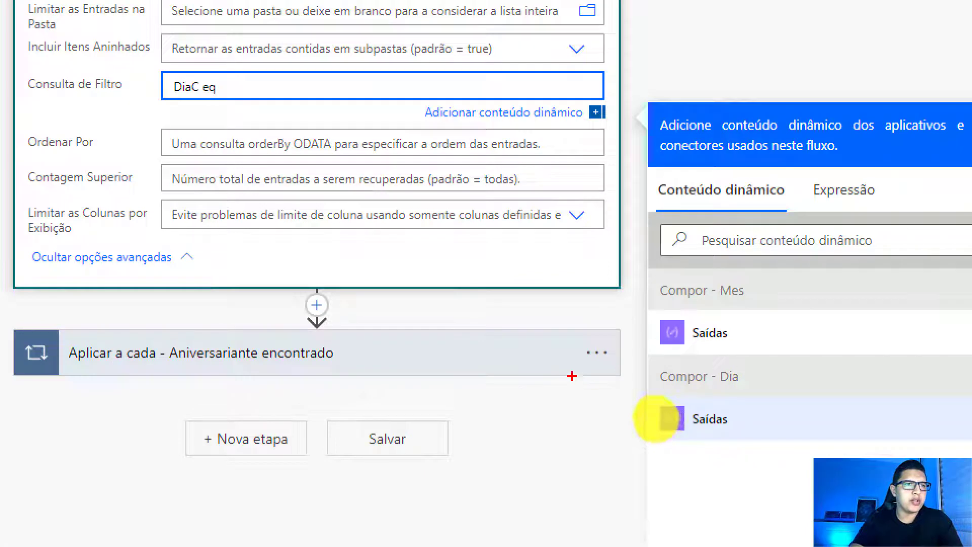
drag(655, 419, 684, 428)
mouse_move(627, 398)
mouse_down()
mouse_move(639, 368)
mouse_move(634, 400)
mouse_up()
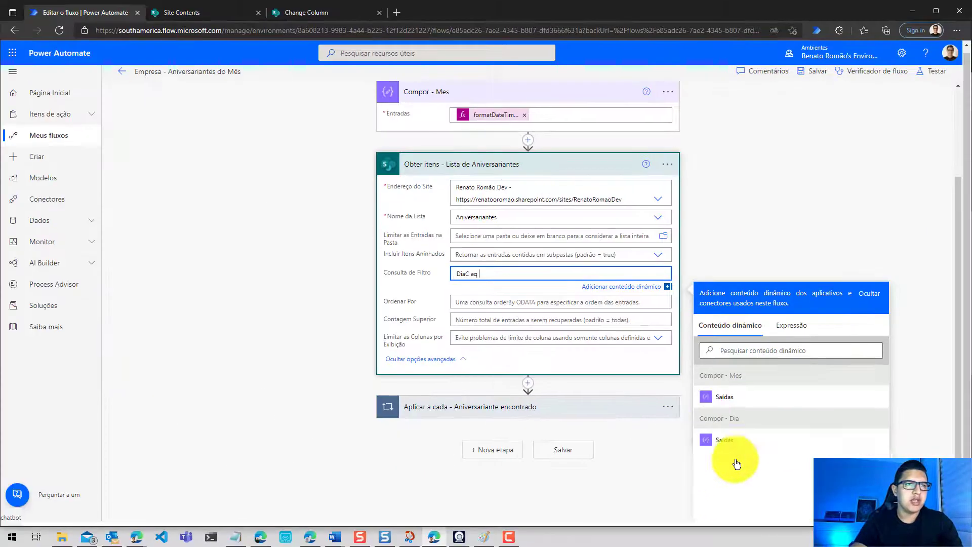
click(709, 419)
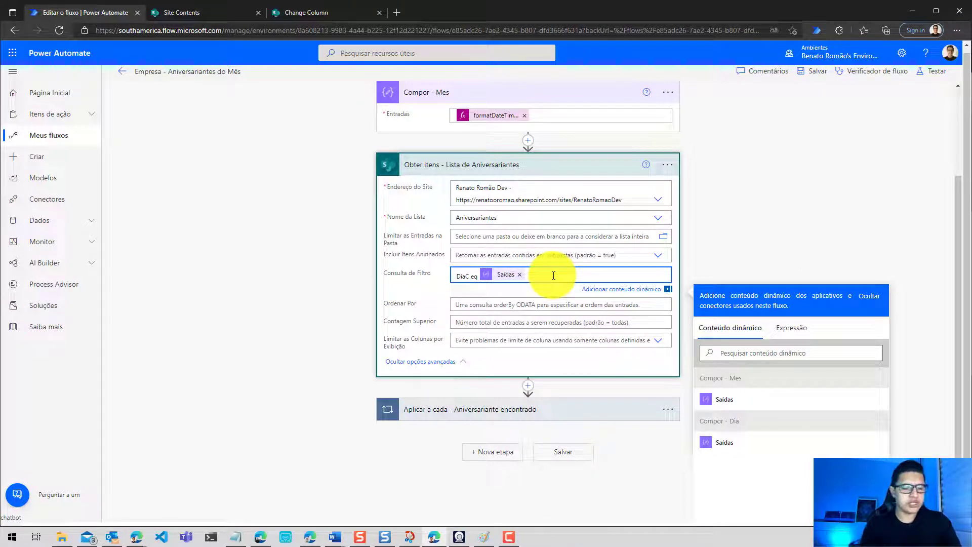
Extend the filter query with "and MesC eq" plus the Compor - Mes output, and set the action's Contagem Superior to 5000.
text(and)
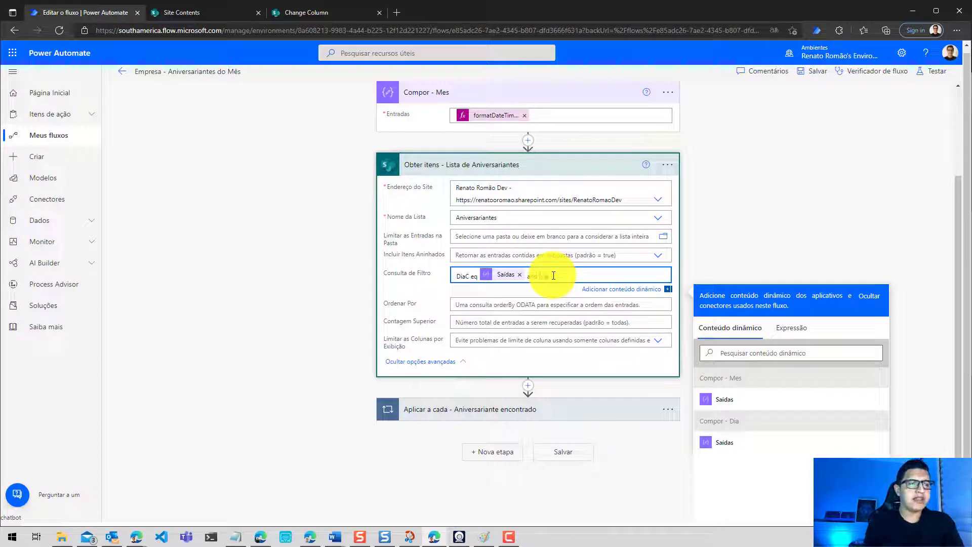
text( Mes)
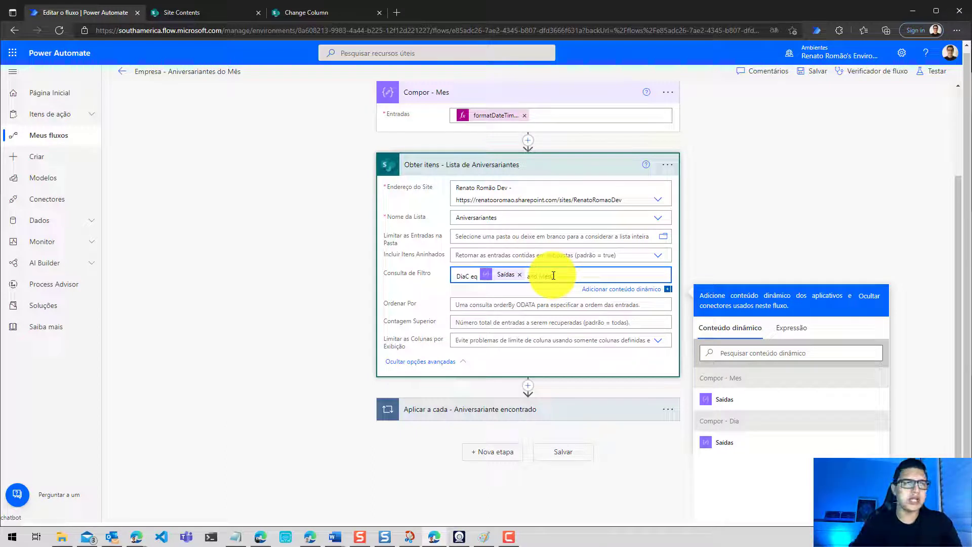
text(C eq)
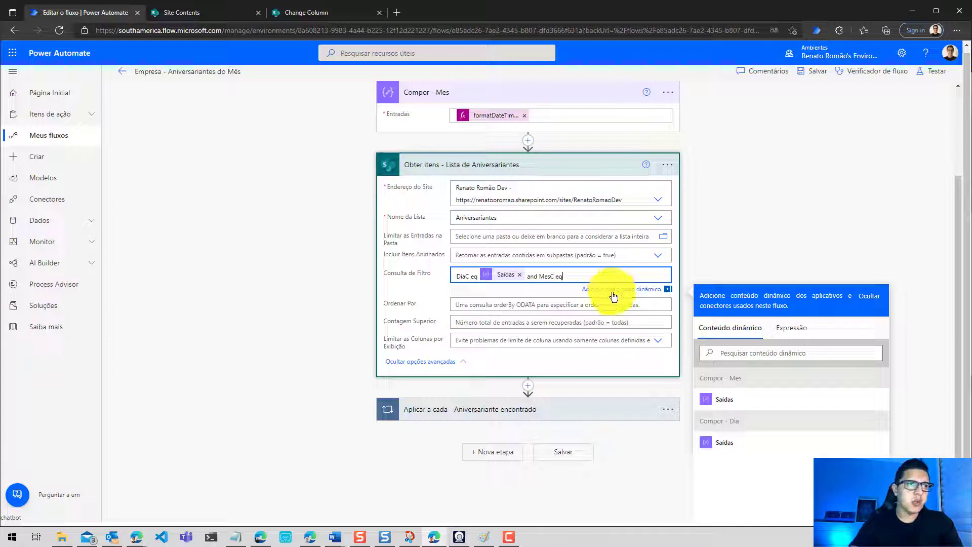
click(755, 408)
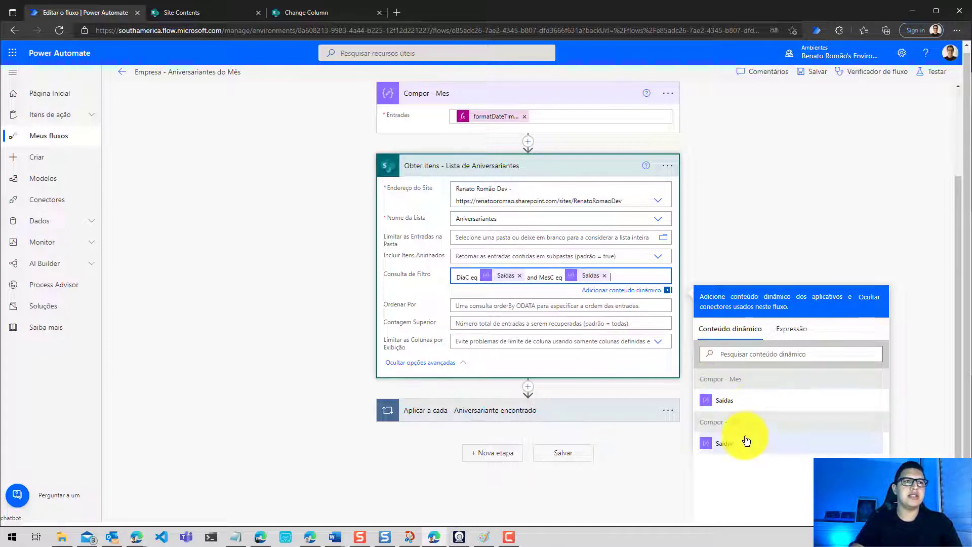
click(473, 327)
text(5000)
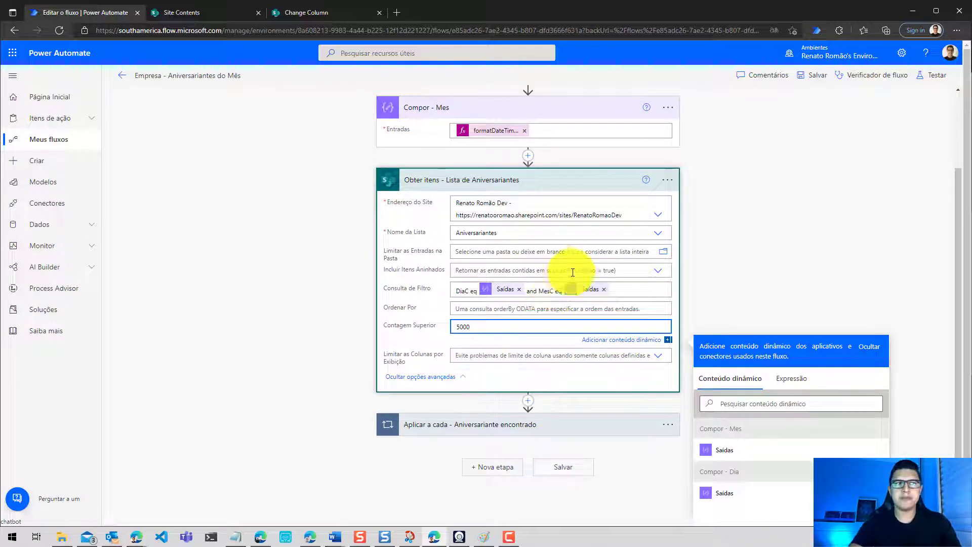
Turn on Paginação with a Limite of 5000 in the settings of Obter itens - Lista de Aniversariantes.
click(675, 185)
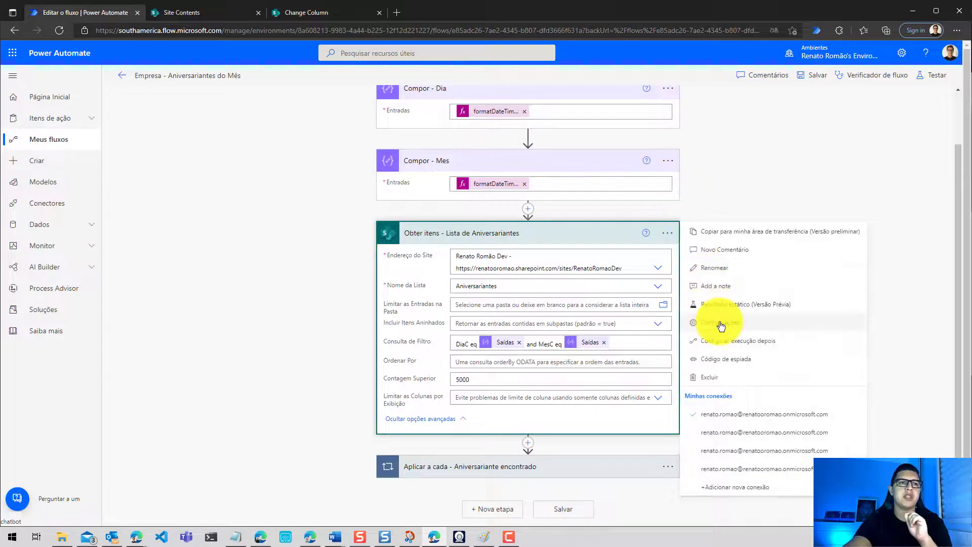
click(721, 323)
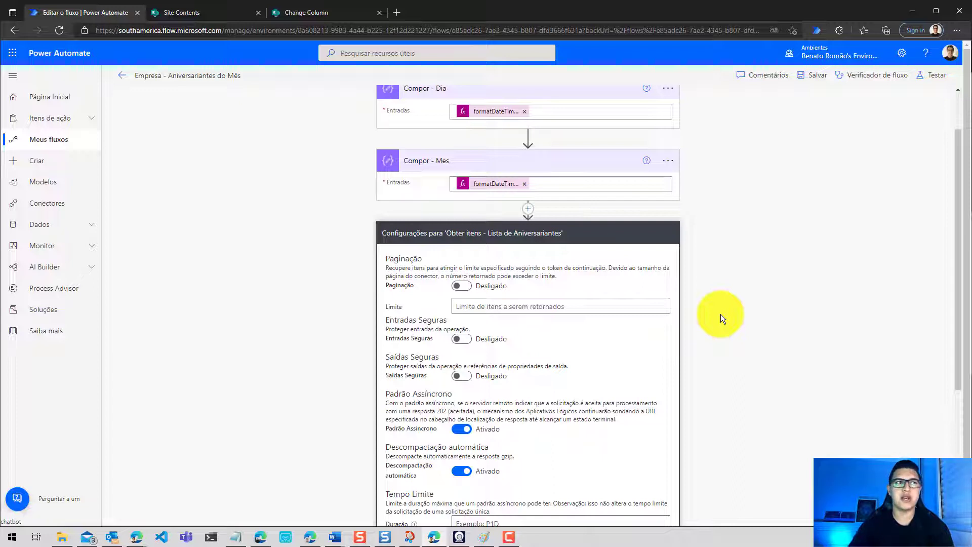
click(460, 286)
click(494, 311)
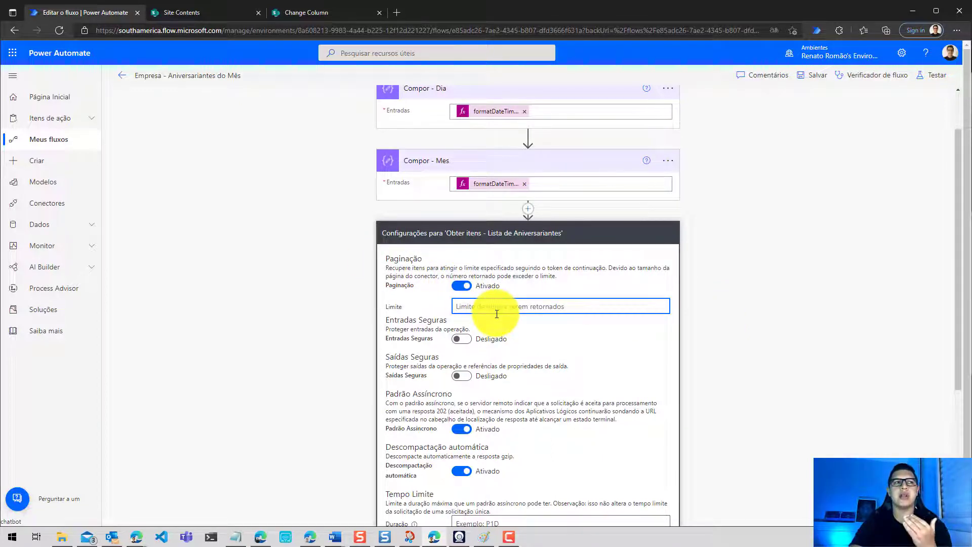
text(5)
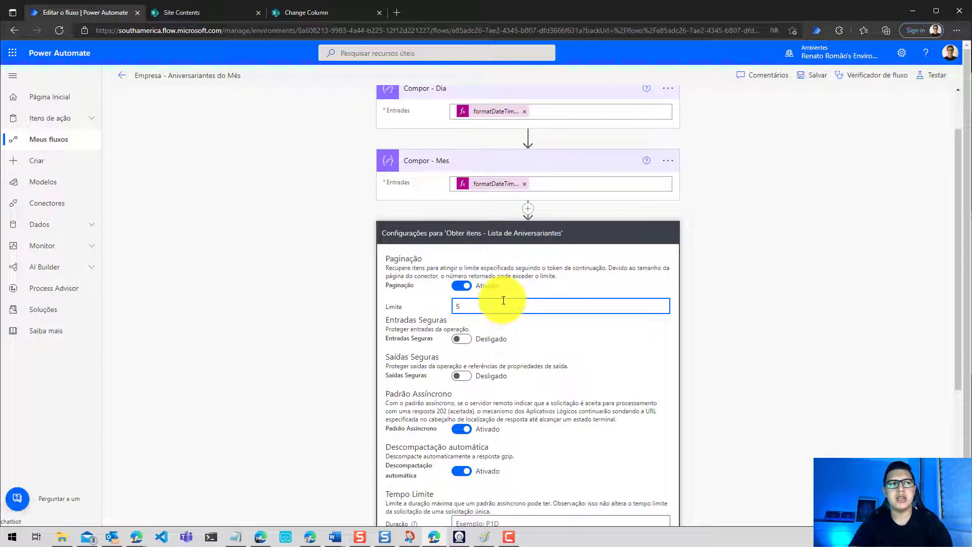
text(000)
scroll(708, 288, down, 3)
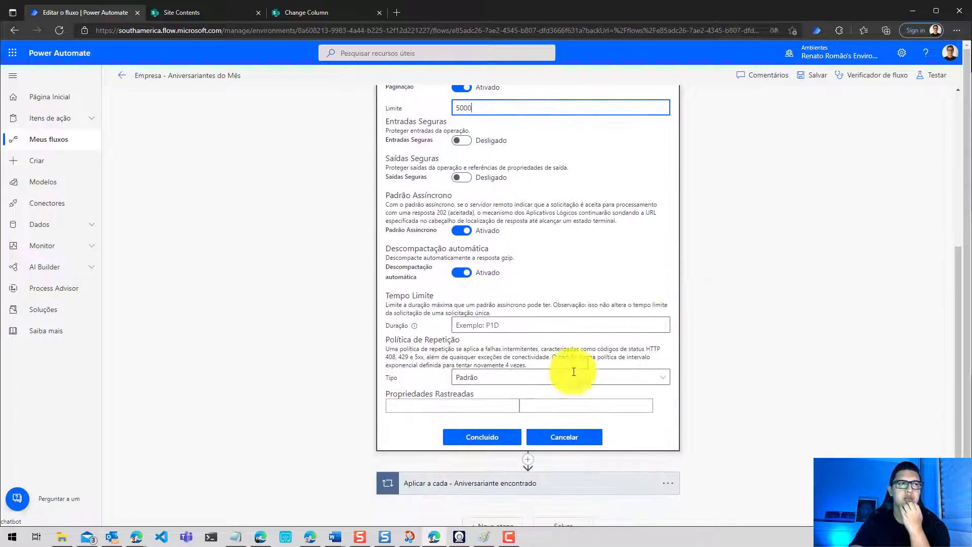
click(486, 440)
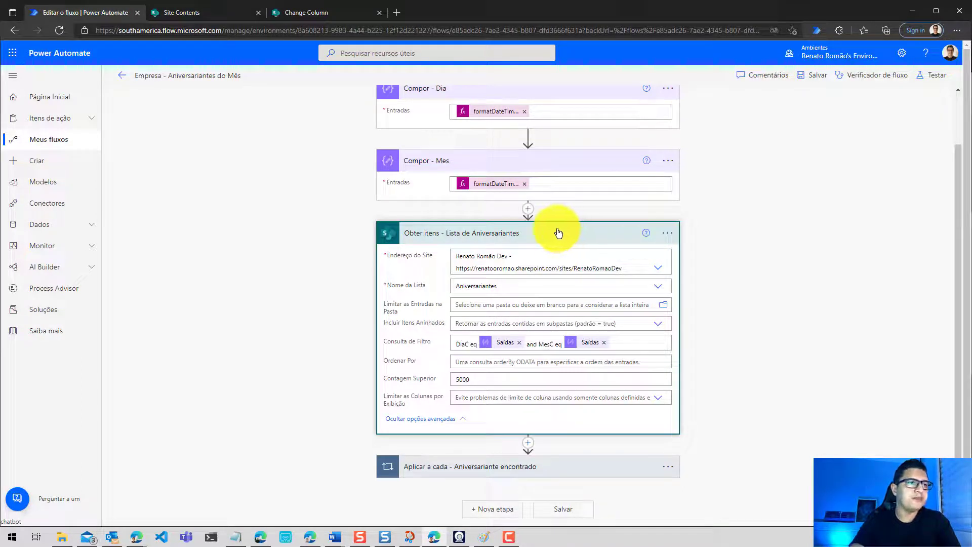
Save the flow and run a test with the new filter query and pagination settings.
click(937, 77)
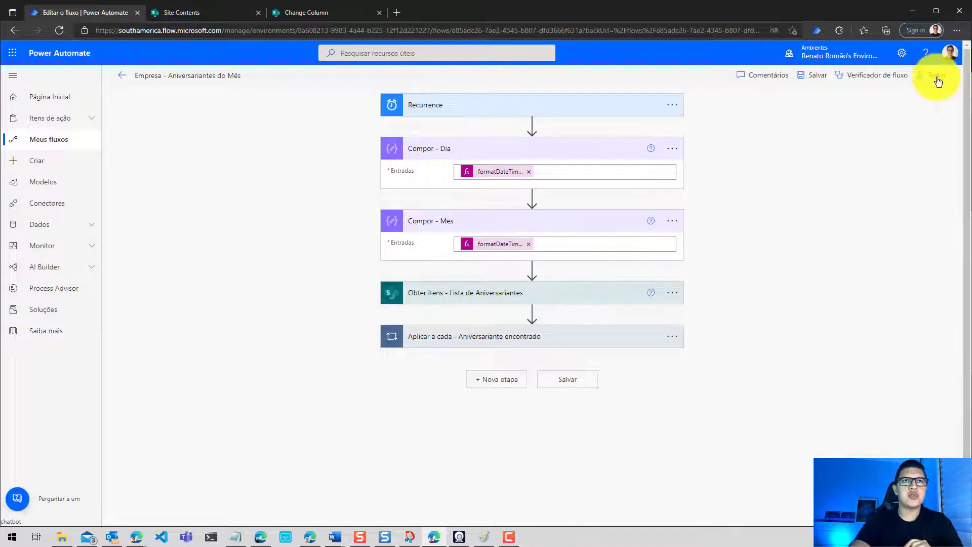
click(828, 505)
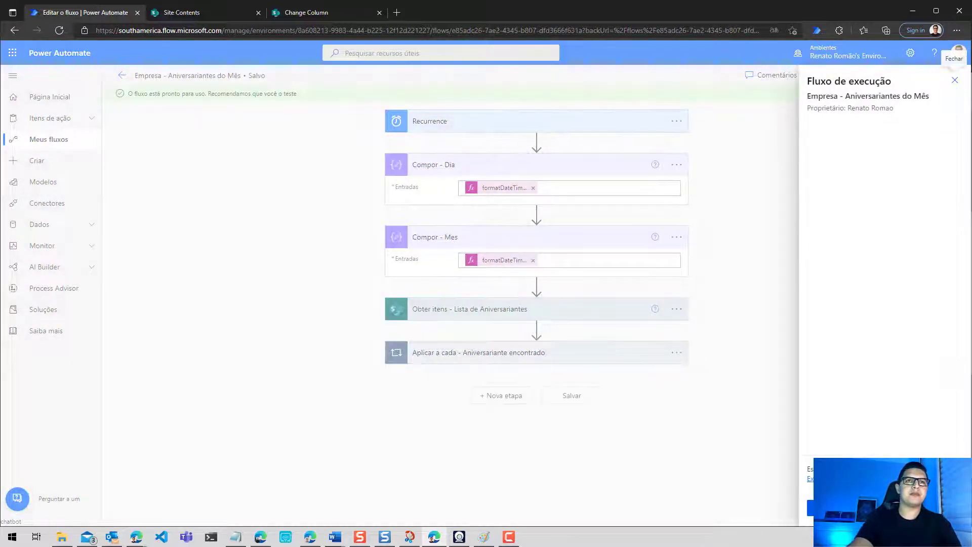
click(810, 508)
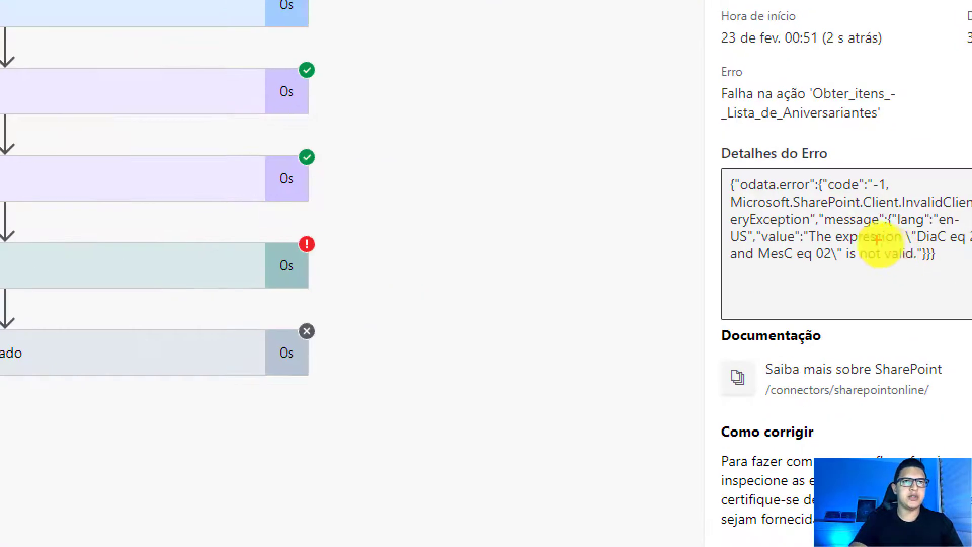
Examine the test run's error details and the full inputs of Obter itens - Lista de Aniversariantes, including its filter query.
mouse_move(711, 184)
mouse_down()
mouse_move(907, 289)
mouse_move(963, 203)
mouse_move(891, 152)
mouse_move(714, 207)
mouse_up()
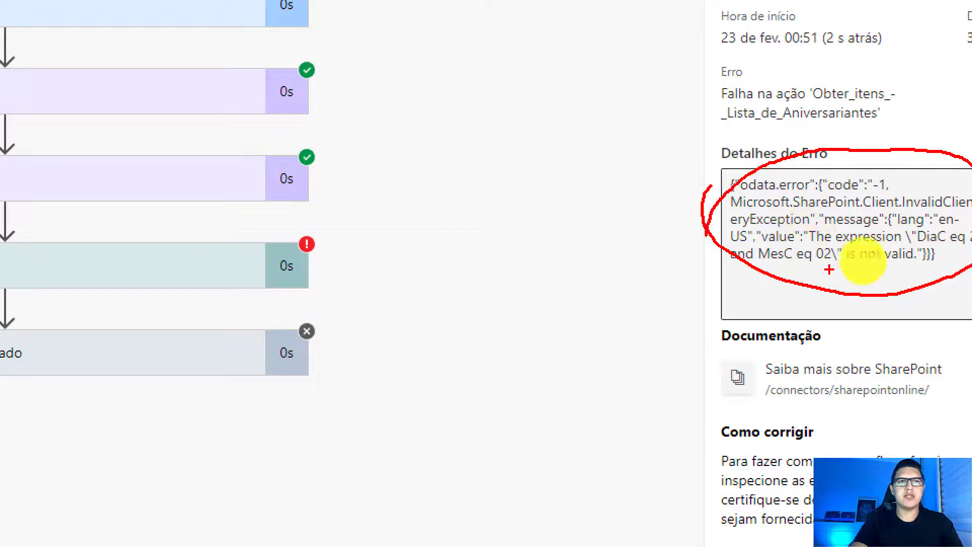
mouse_move(832, 270)
mouse_down()
mouse_move(892, 261)
mouse_move(879, 256)
mouse_move(884, 274)
mouse_up()
drag(766, 264, 782, 266)
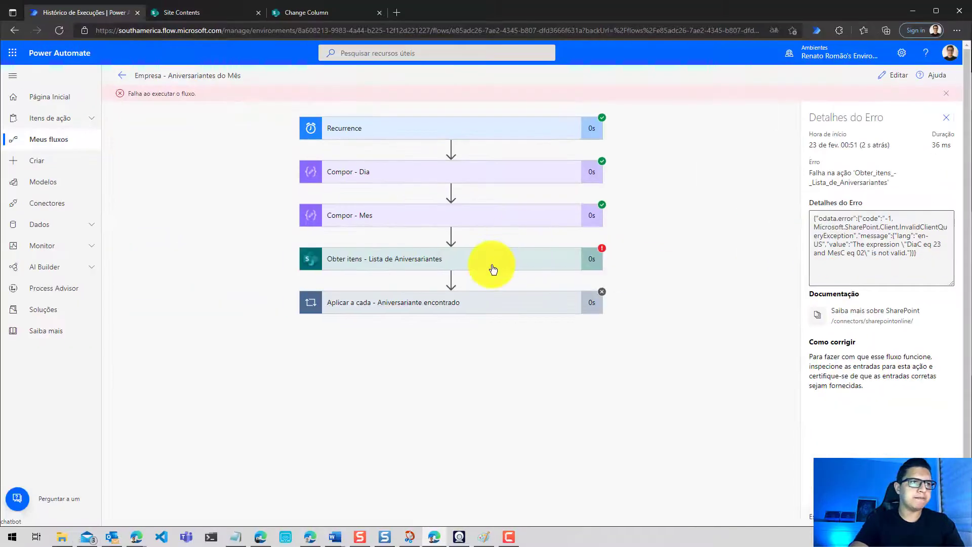
click(88, 274)
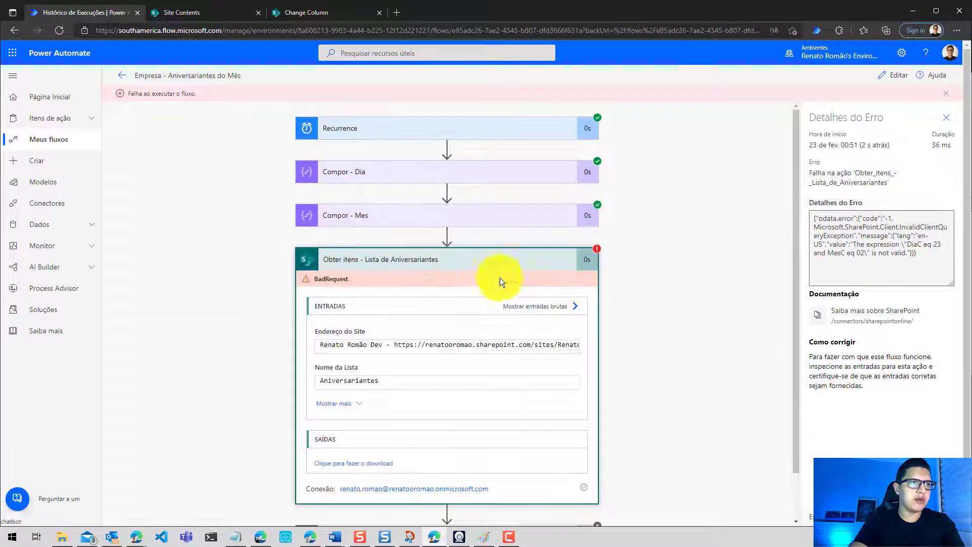
click(354, 353)
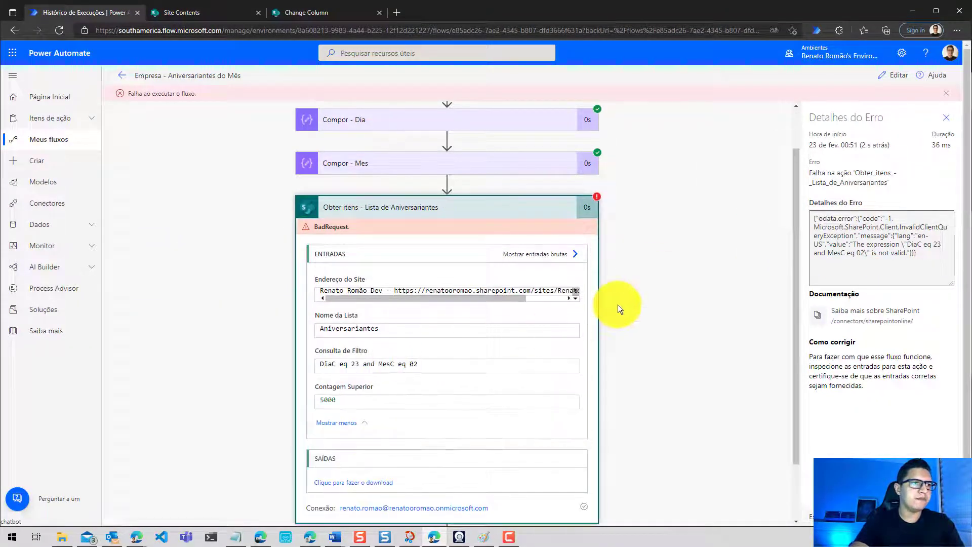
scroll(618, 305, down, 1)
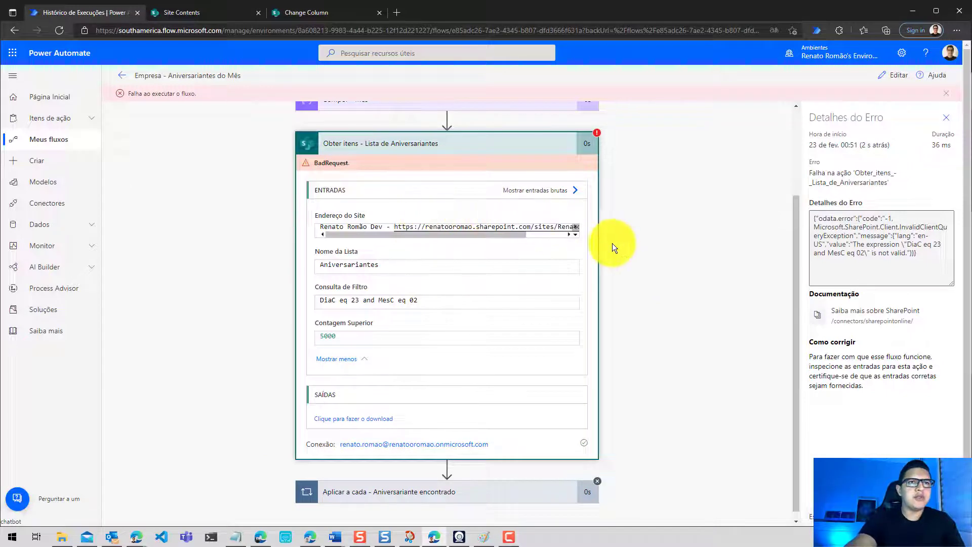
scroll(620, 253, down, 1)
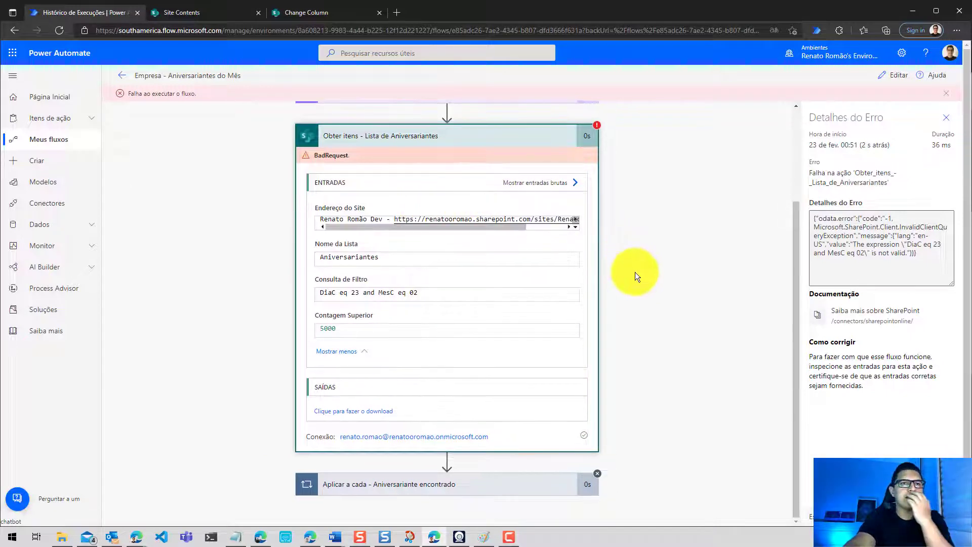
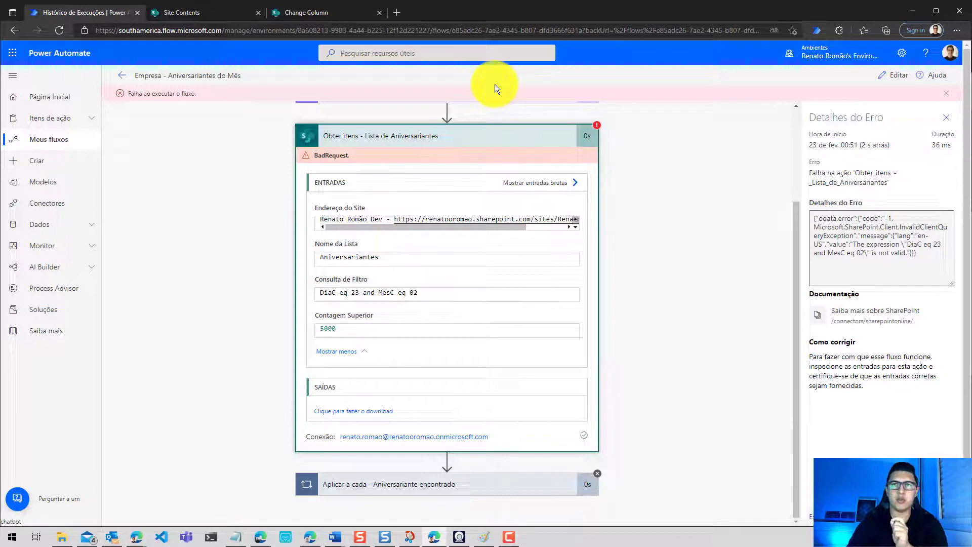
Reopen the flow for editing and clear the Consulta de Filtro of Obter itens - Lista de Aniversariantes.
click(898, 75)
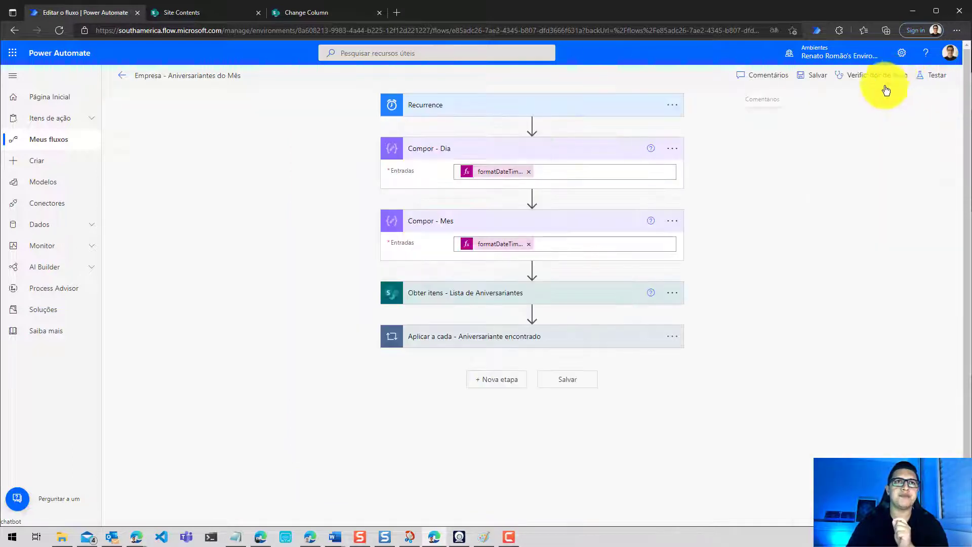
click(578, 217)
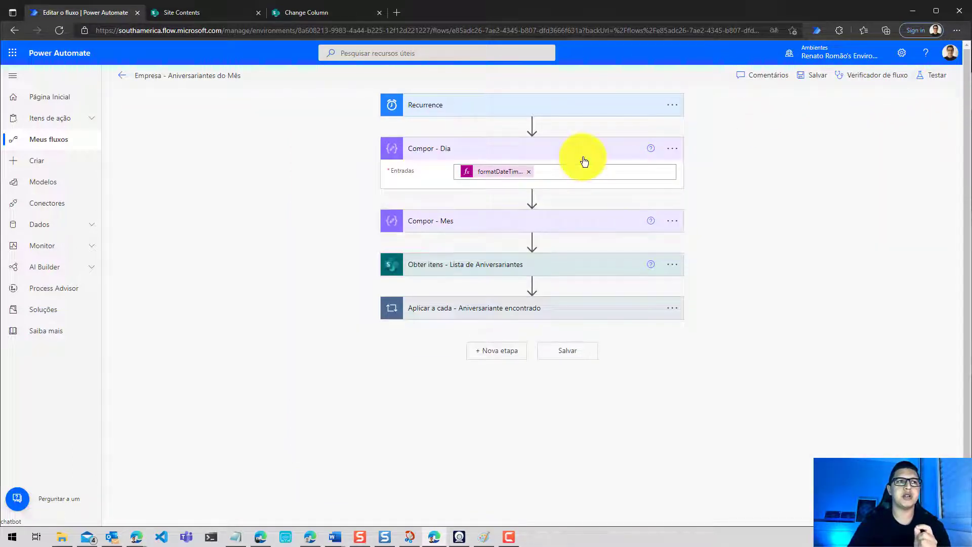
click(585, 161)
click(522, 248)
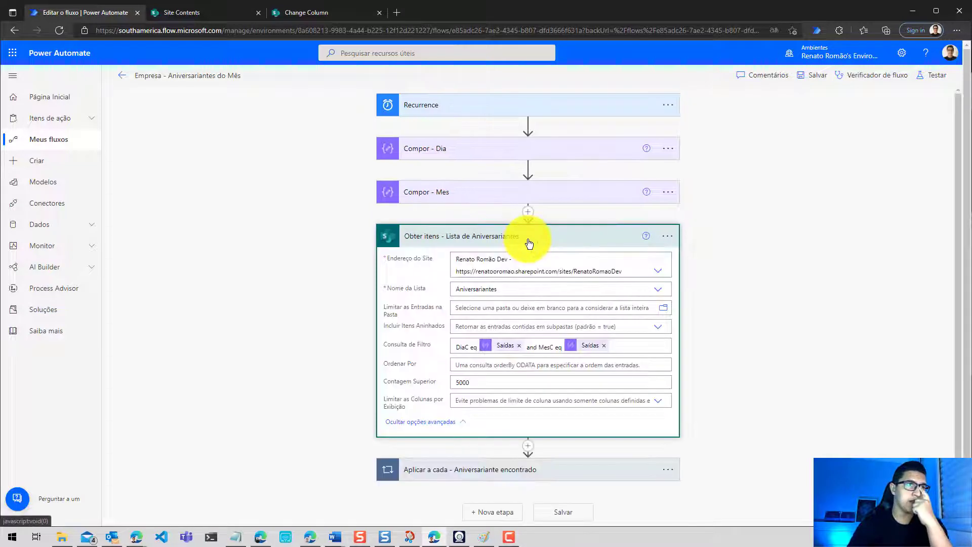
drag(619, 343, 456, 351)
key(BackSpace)
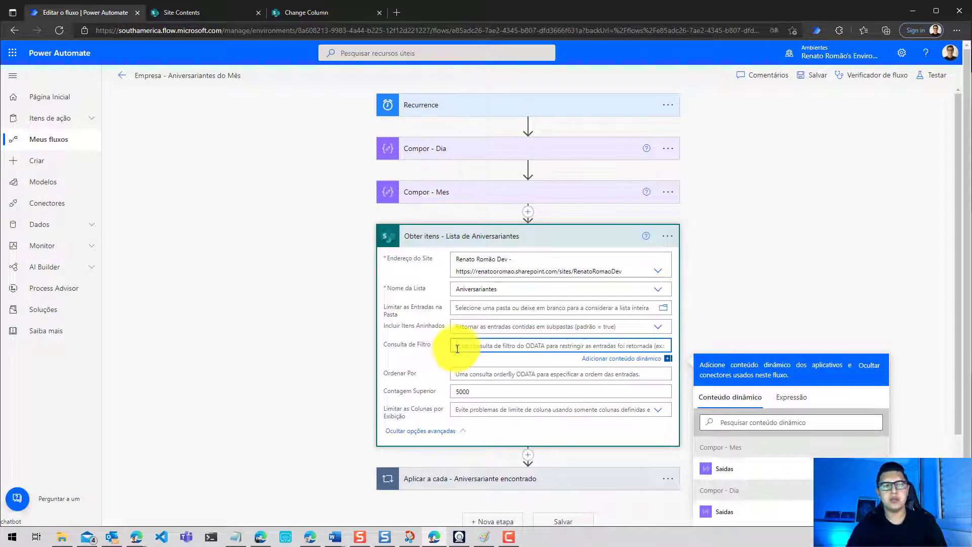
click(531, 246)
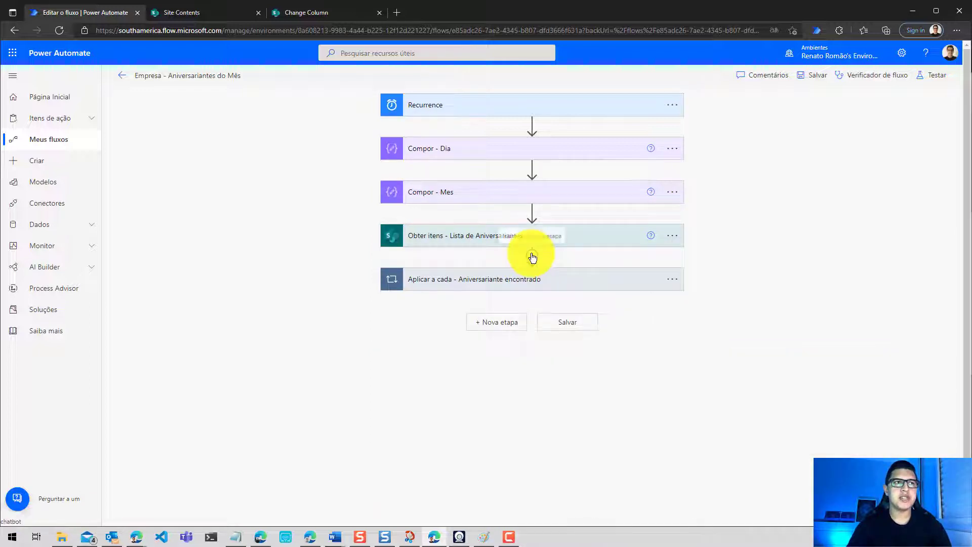
Add a Matriz do filtro action between Obter itens - Lista de Aniversariantes and Aplicar a cada - Aniversariante encontrado.
click(532, 258)
click(537, 272)
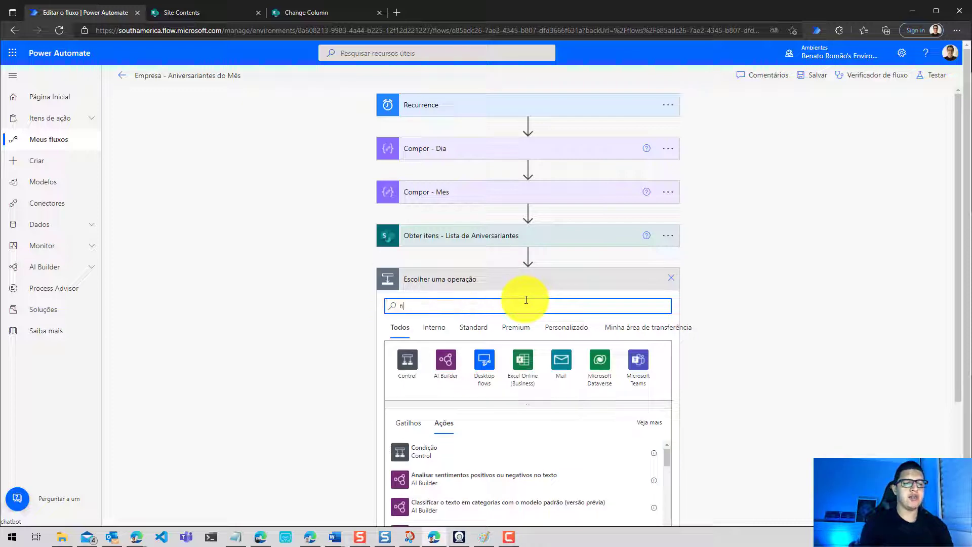
text(filtr)
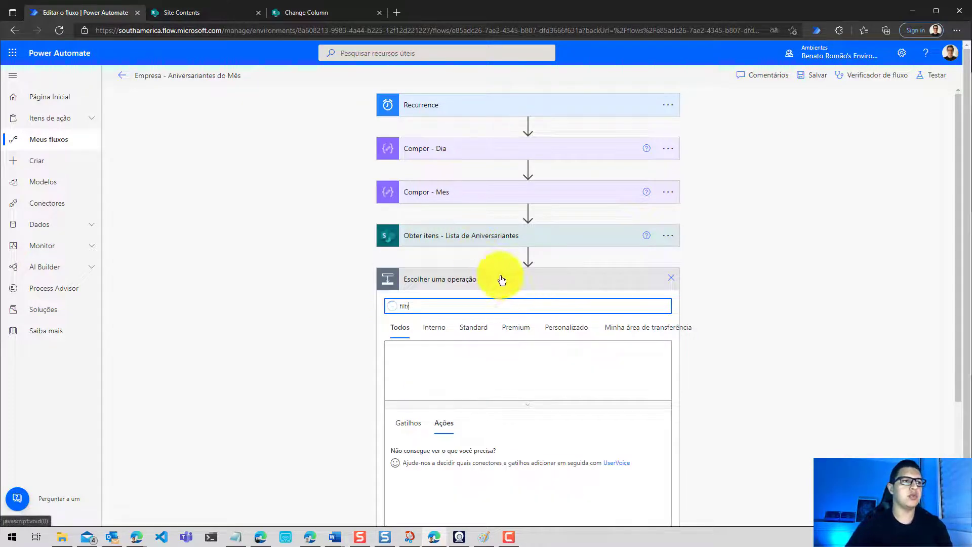
scroll(531, 292, down, 3)
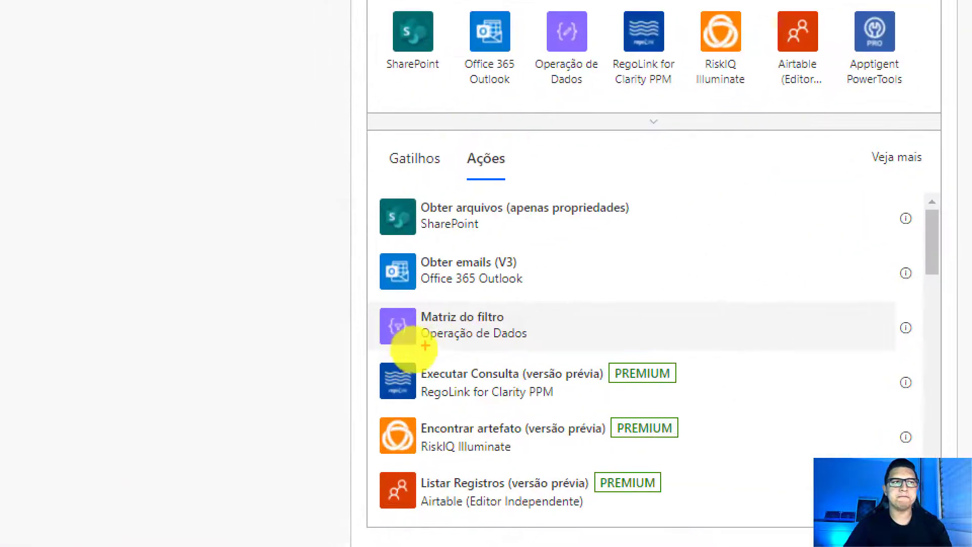
mouse_move(370, 311)
mouse_down()
mouse_move(385, 334)
mouse_move(427, 278)
mouse_move(359, 320)
mouse_up()
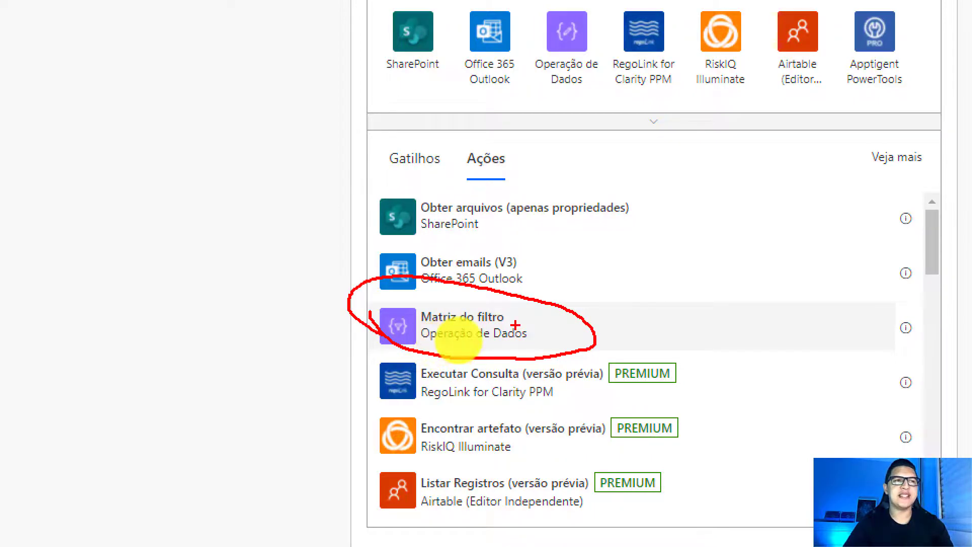
key(Escape)
click(474, 340)
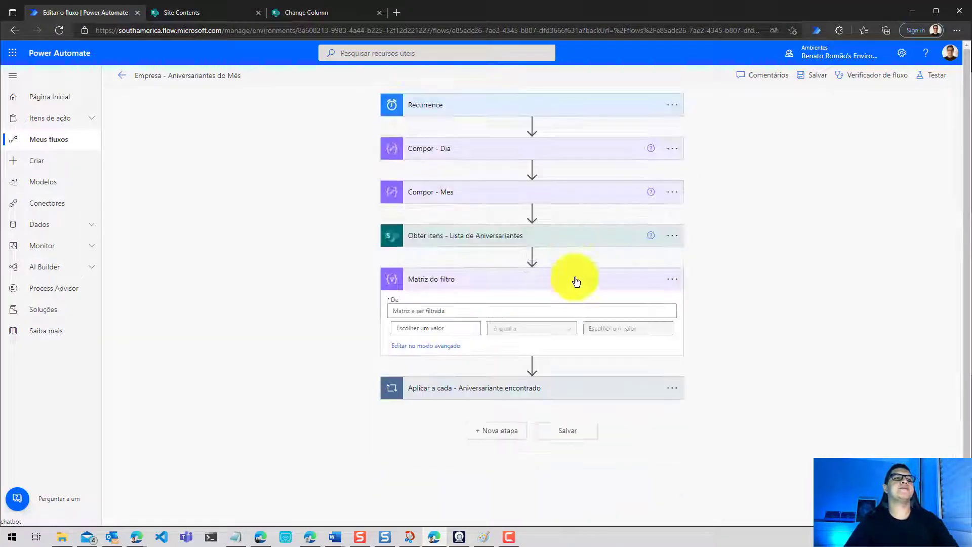
Set the De input of Matriz do filtro to the value output of Obter itens - Lista de Aniversariantes.
click(482, 312)
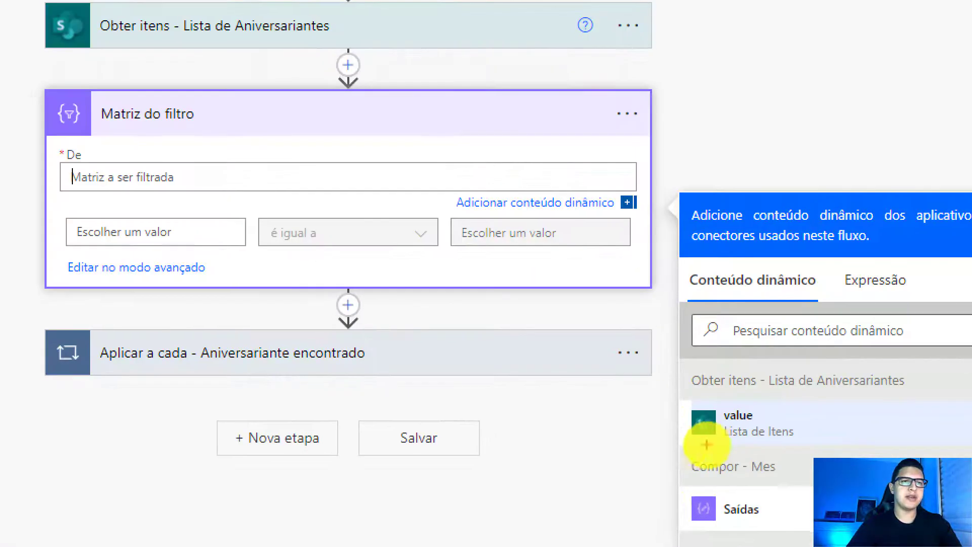
mouse_move(658, 413)
mouse_down()
mouse_move(659, 402)
mouse_move(661, 425)
mouse_up()
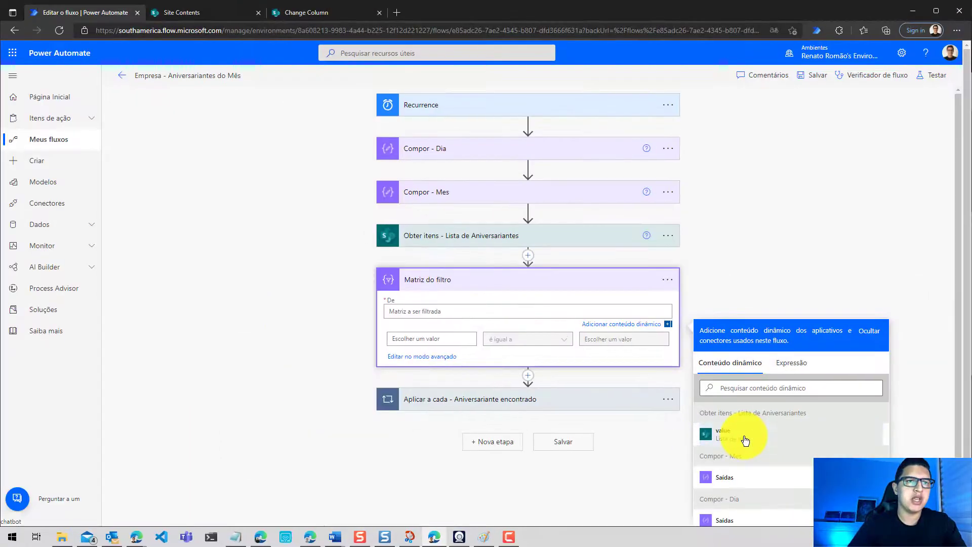
click(760, 430)
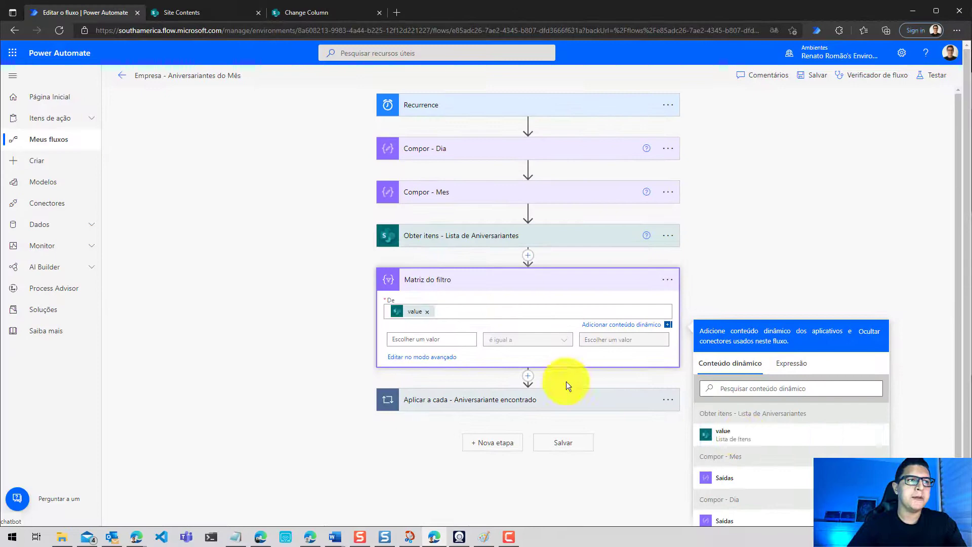
Look through the dynamic content of Obter itens - Lista de Aniversariantes for the day column to use as the filter condition's first value.
click(426, 343)
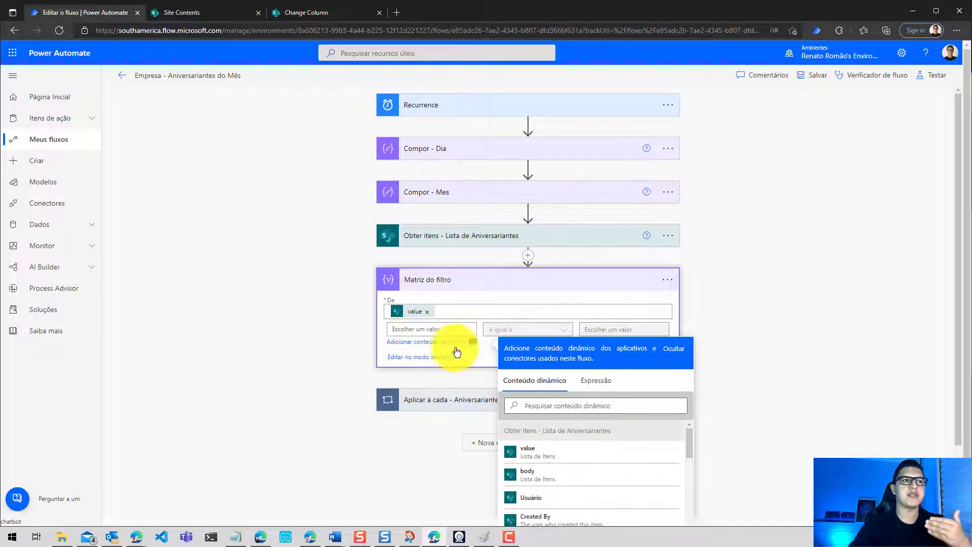
scroll(562, 334, down, 2)
click(572, 313)
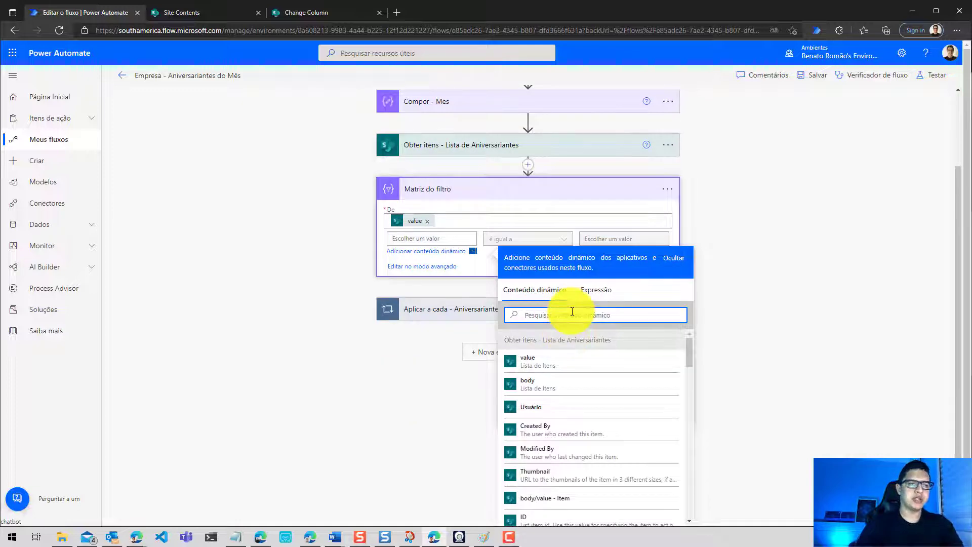
text(di)
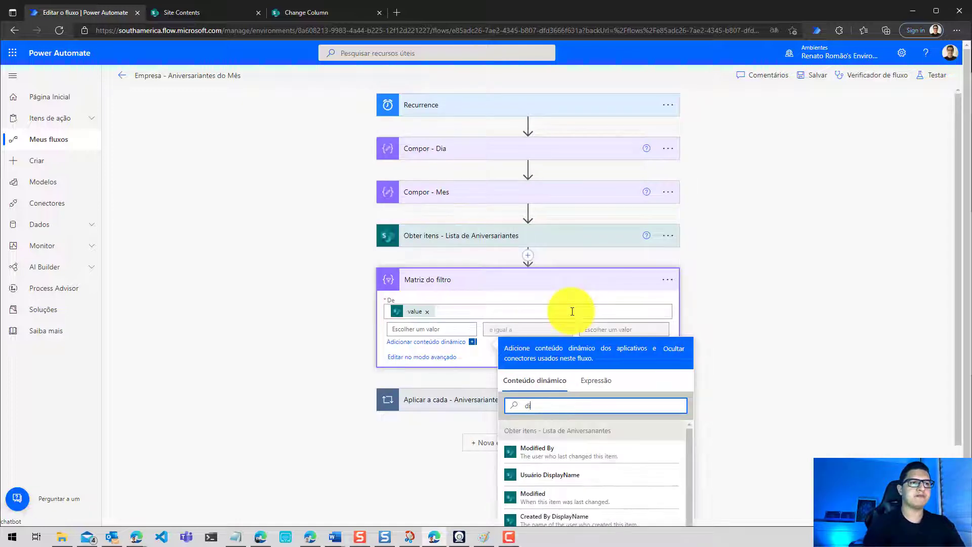
scroll(594, 373, down, 5)
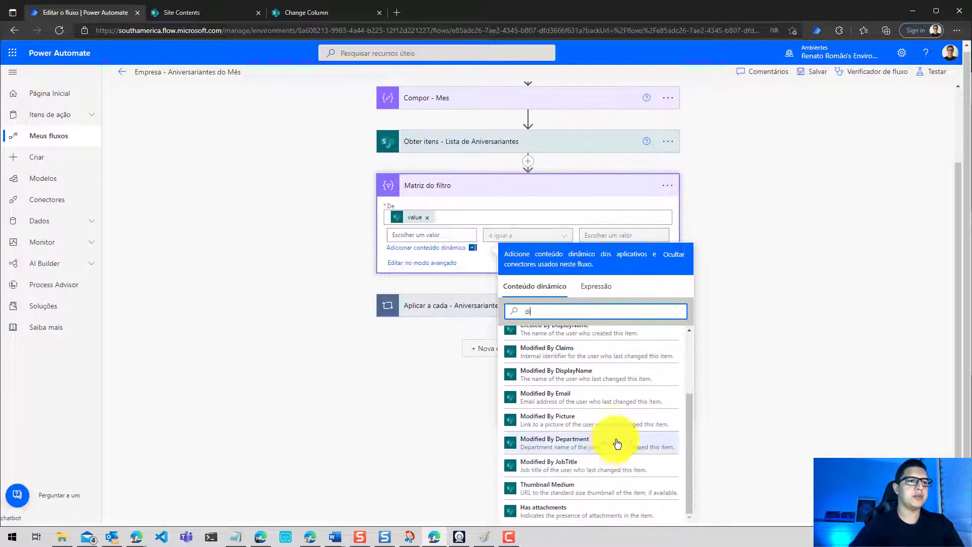
key(BackSpace)
key(BackSpace)
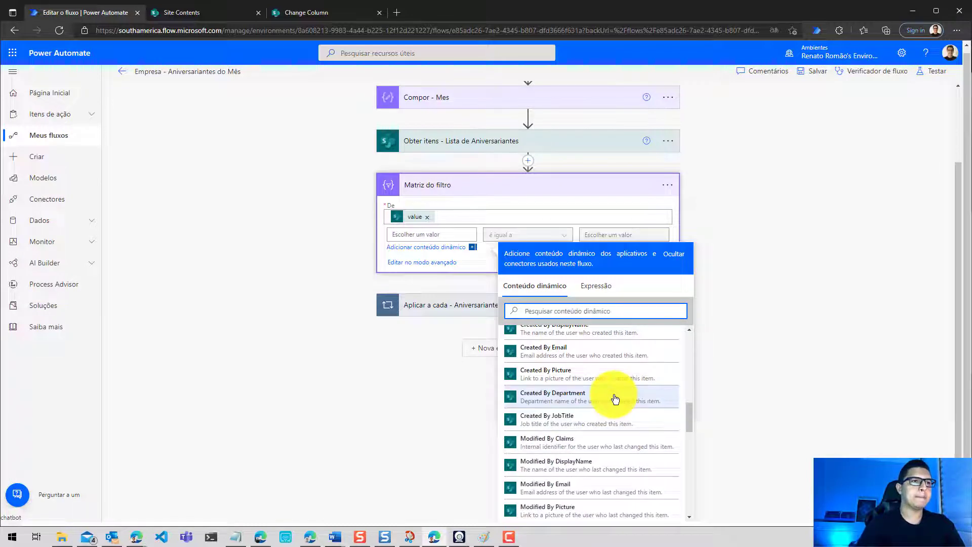
scroll(606, 389, down, 10)
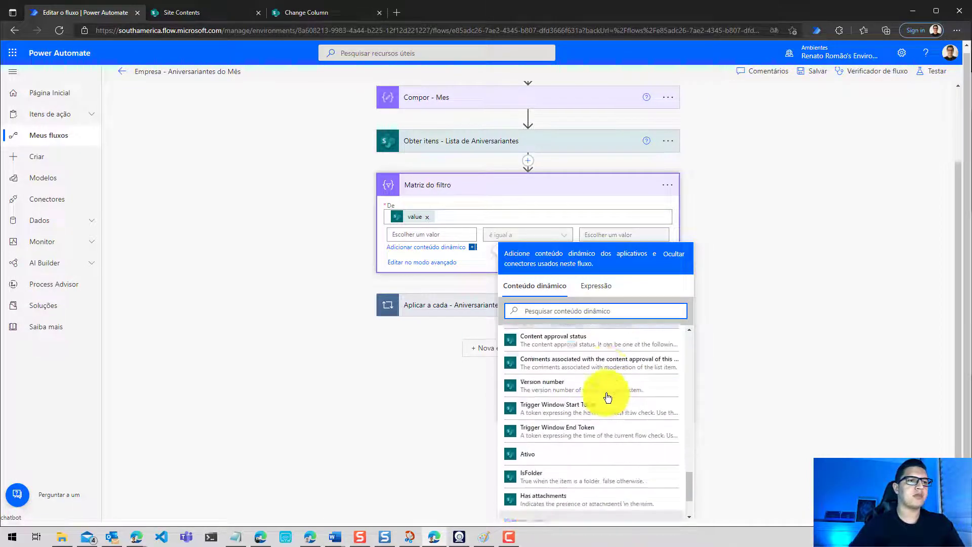
scroll(608, 396, up, 10)
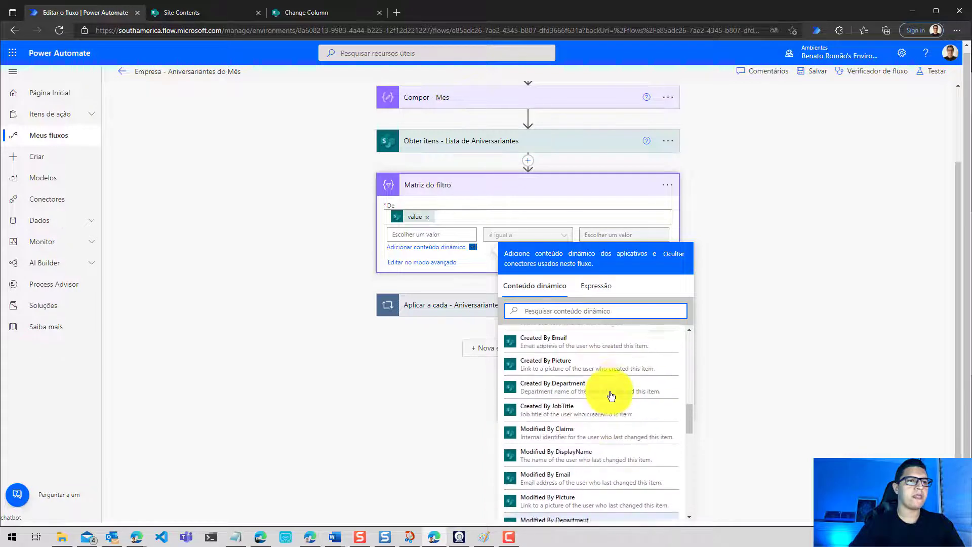
scroll(616, 392, up, 10)
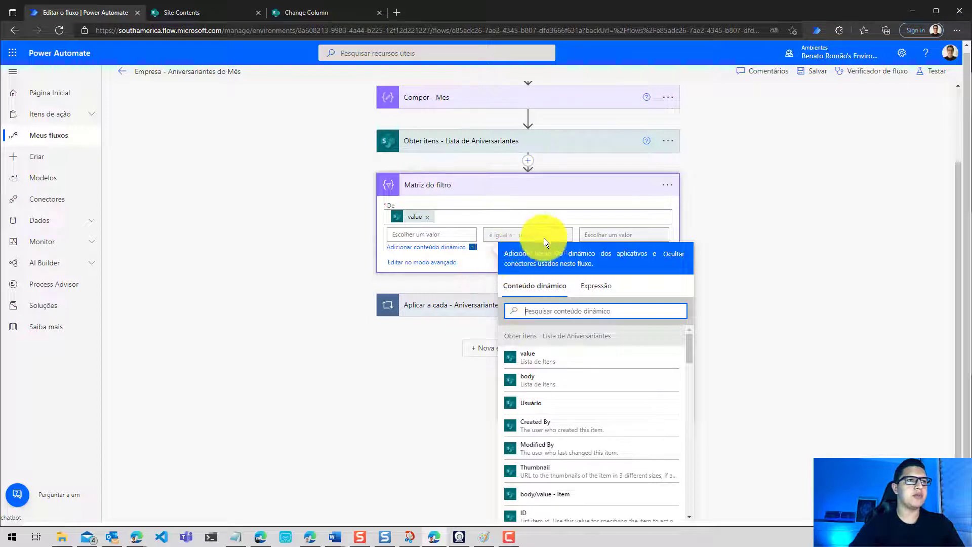
scroll(568, 425, down, 2)
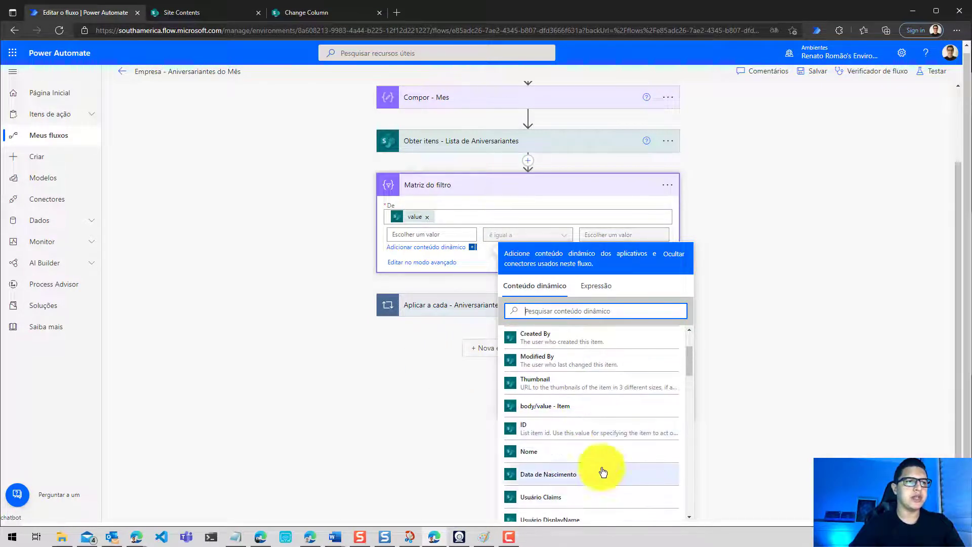
click(584, 452)
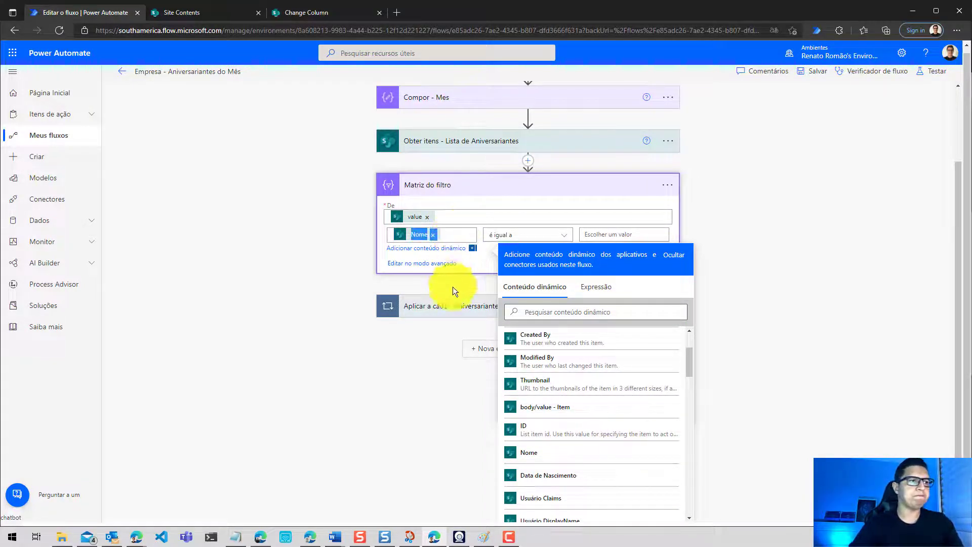
click(237, 537)
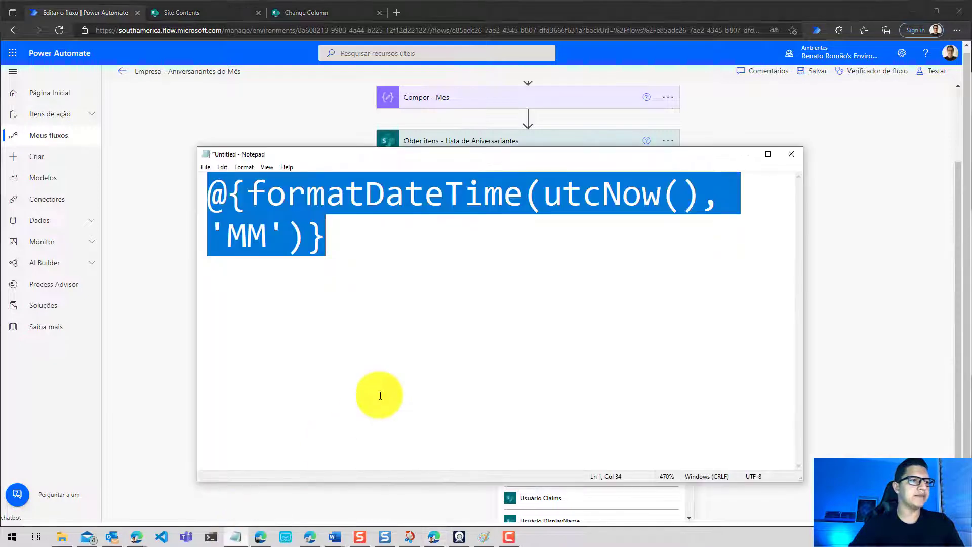
click(417, 336)
key(ctrl+a)
text(@item()?['Title'])
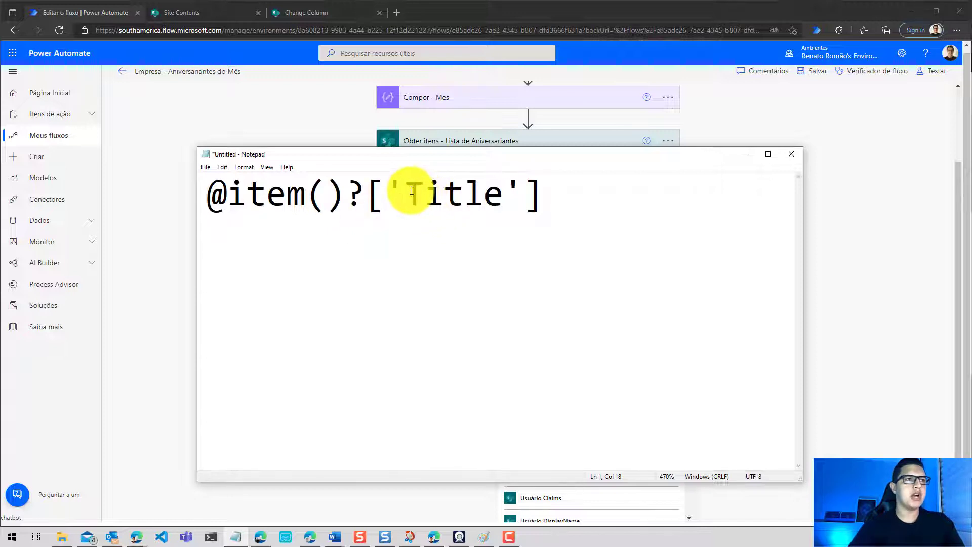
drag(404, 193, 496, 191)
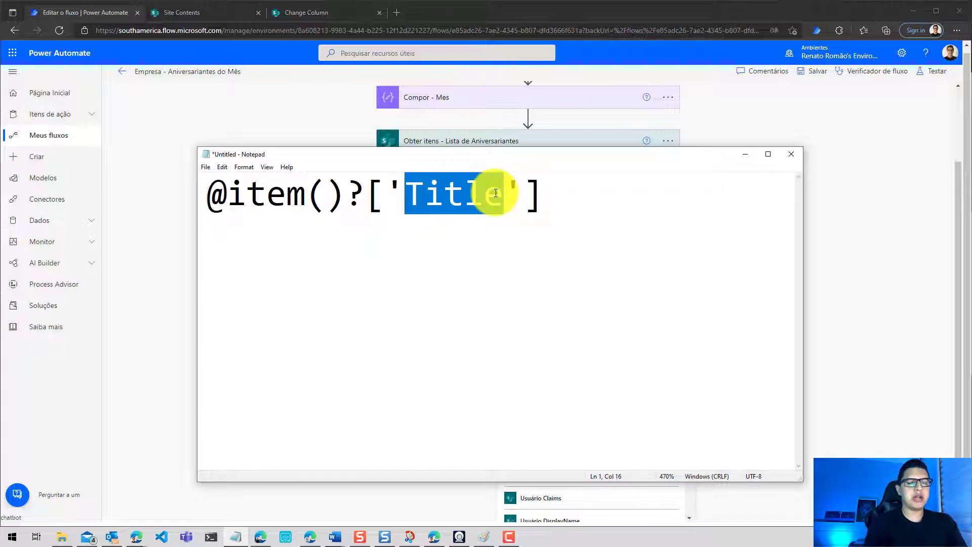
text(DiaC)
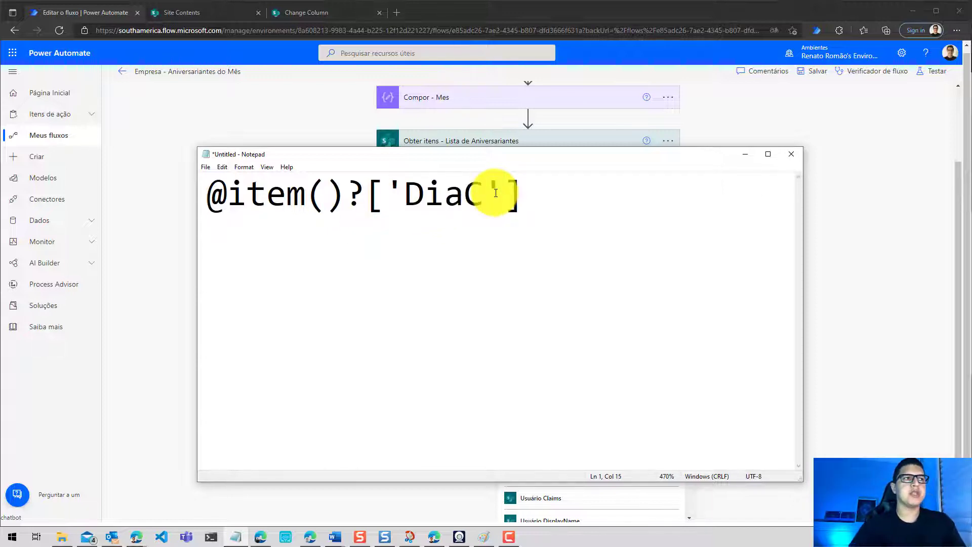
key(ctrl+a)
key(ctrl+c)
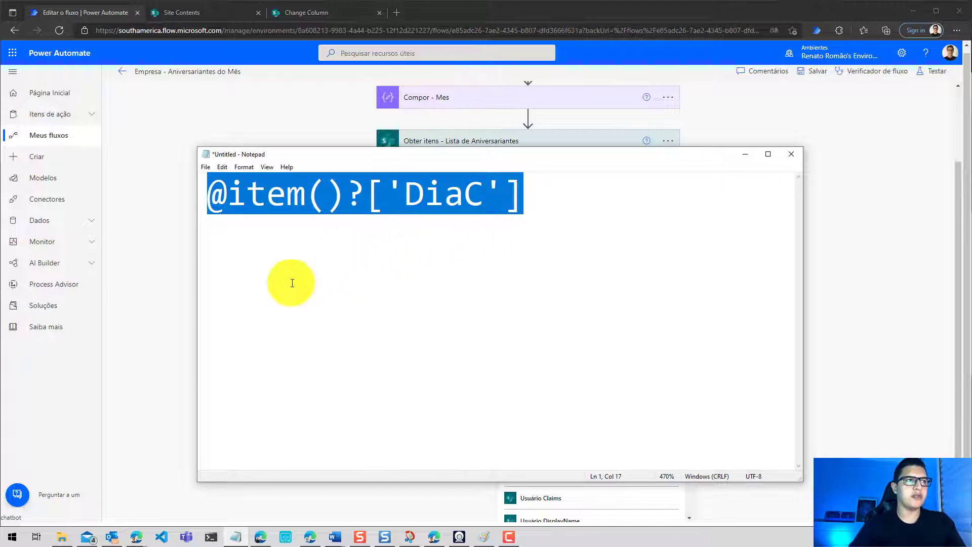
Back in Power Automate, replace Nome in the filter condition with the expression item()?['DiaC'].
click(161, 325)
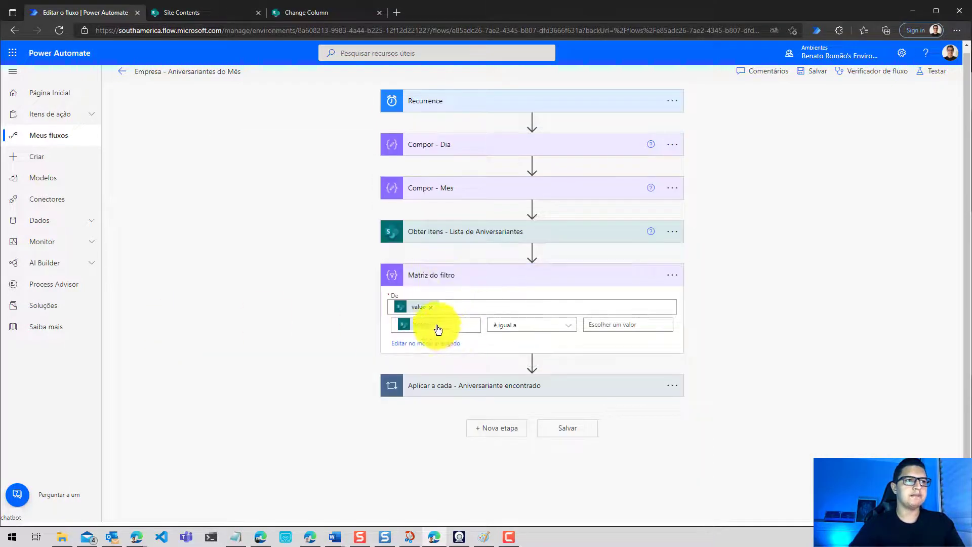
click(438, 329)
key(ctrl+v)
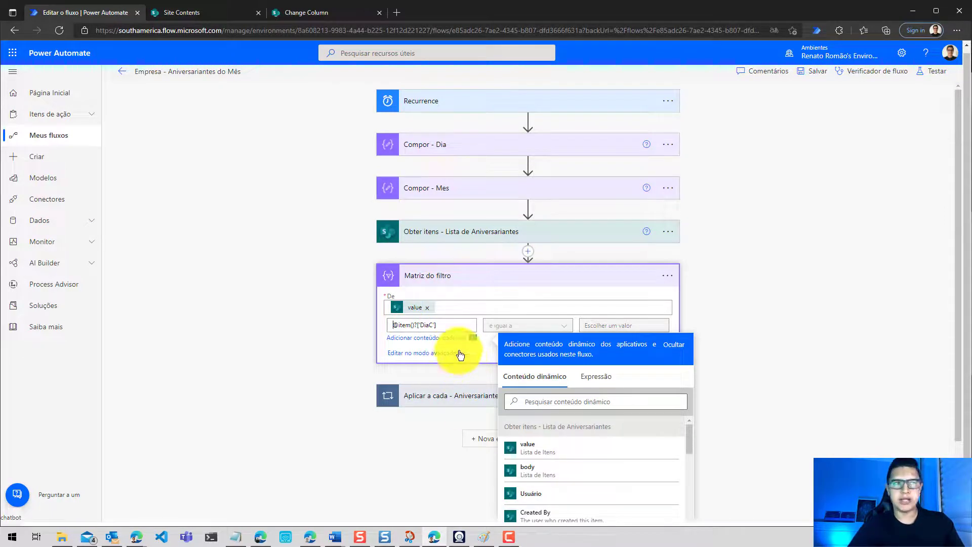
key(ctrl+a)
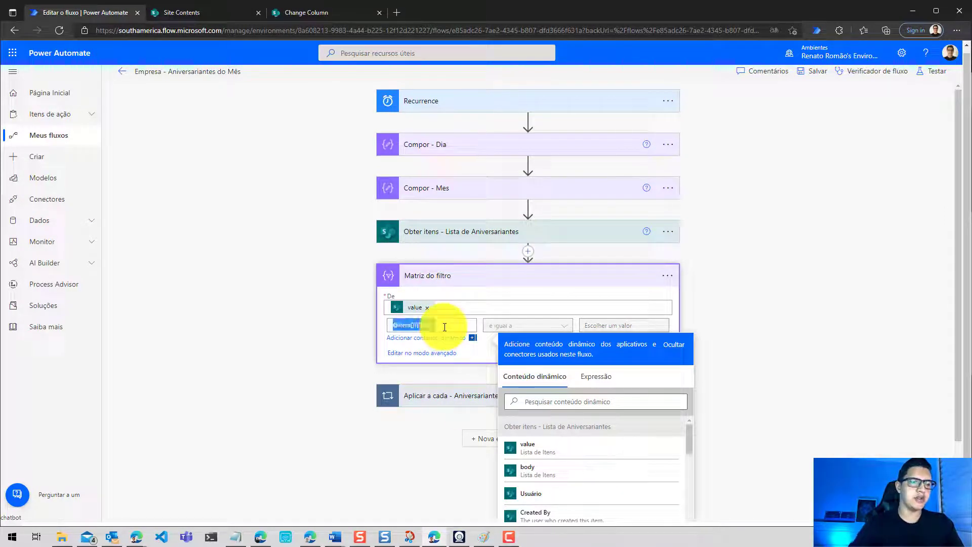
key(BackSpace)
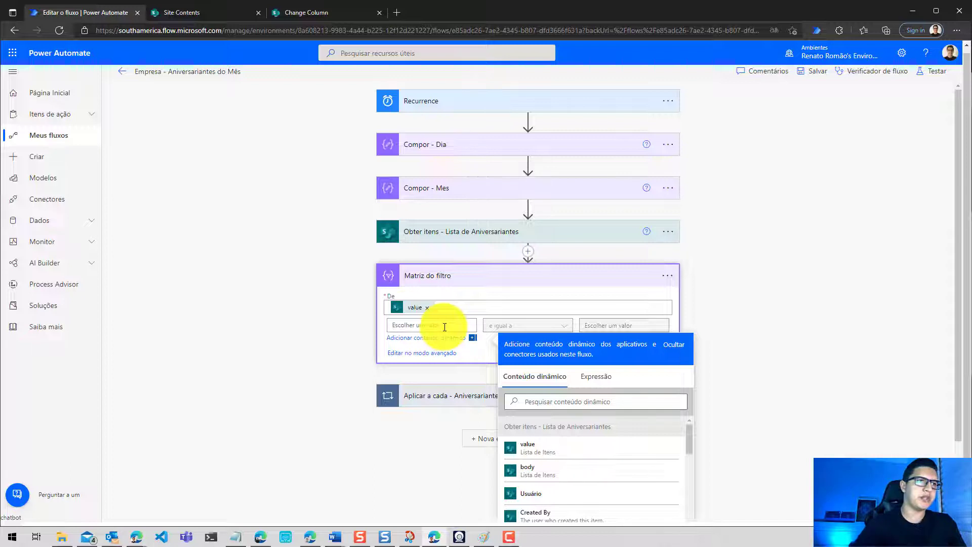
click(594, 378)
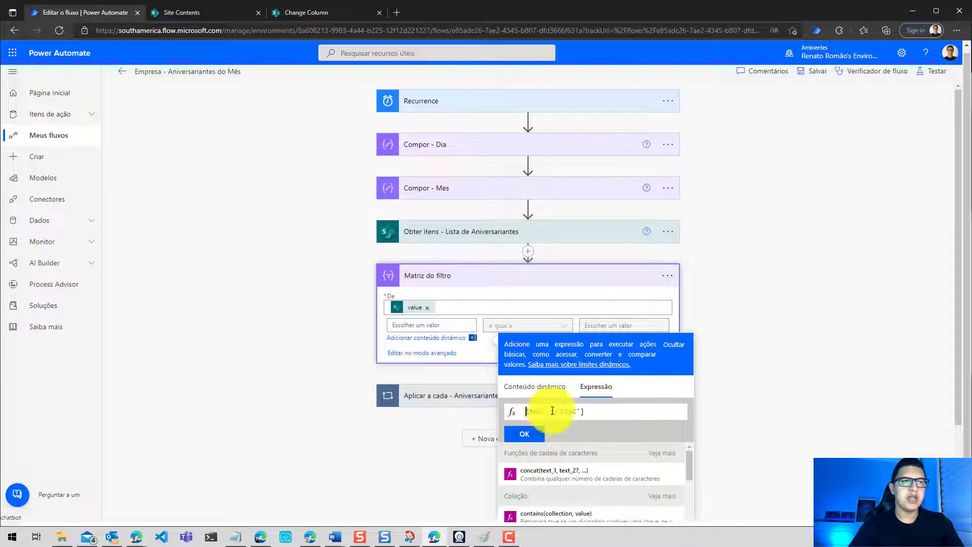
text(item)
drag(535, 413, 575, 407)
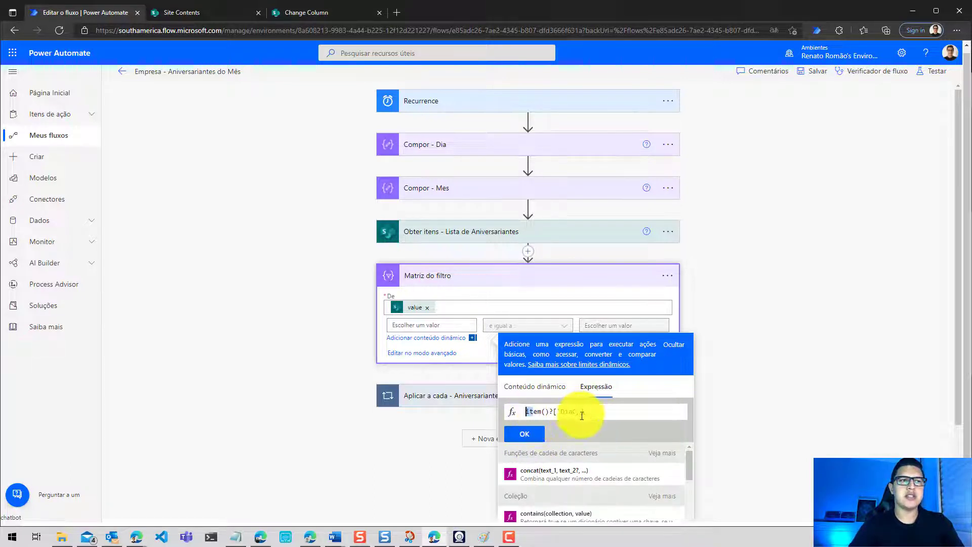
click(522, 435)
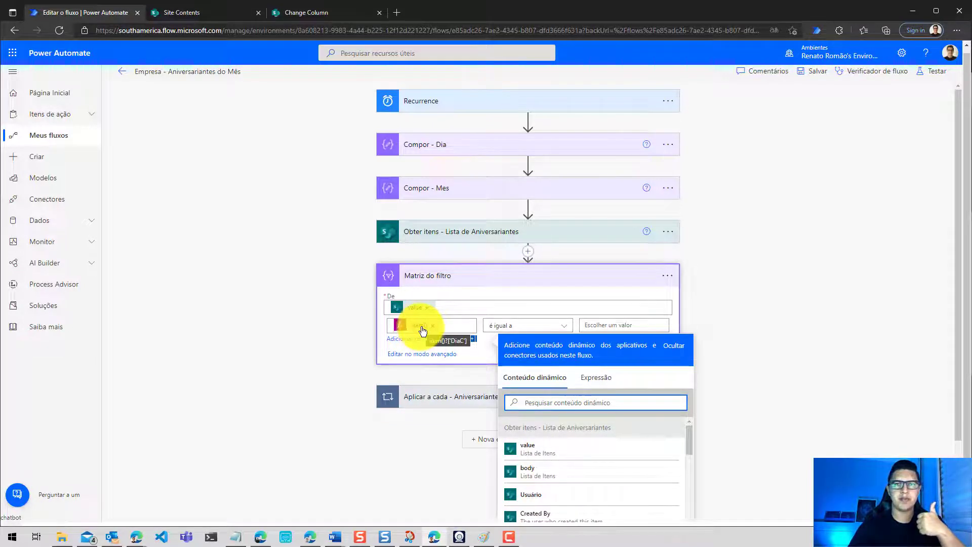
Set the comparison value of the Matriz do filtro condition to the Saídas output of Compor - Dia.
click(610, 326)
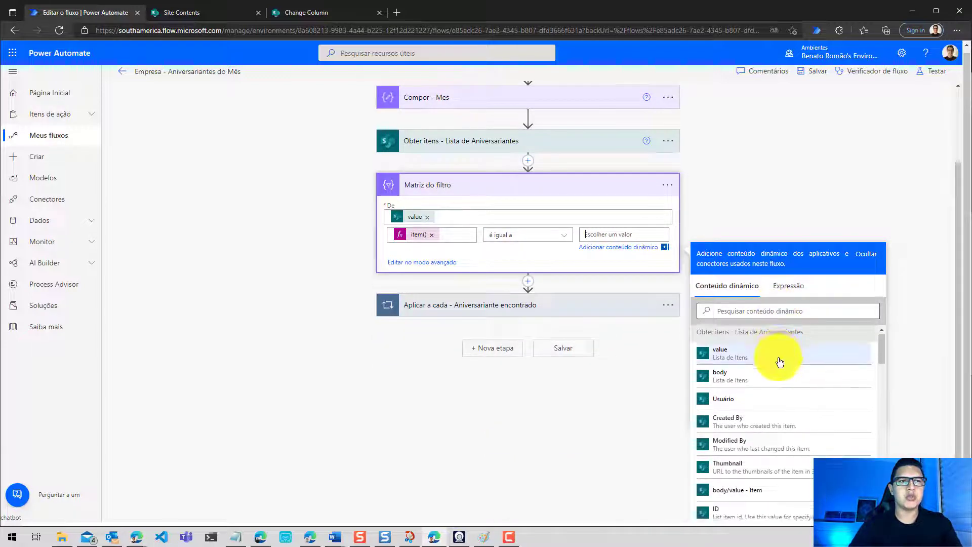
scroll(777, 360, down, 2)
text(sa)
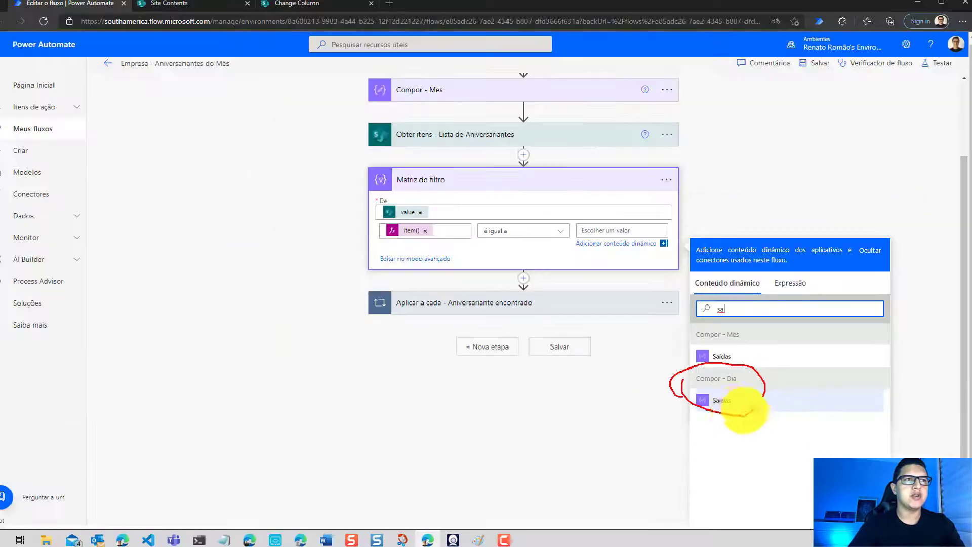
click(734, 408)
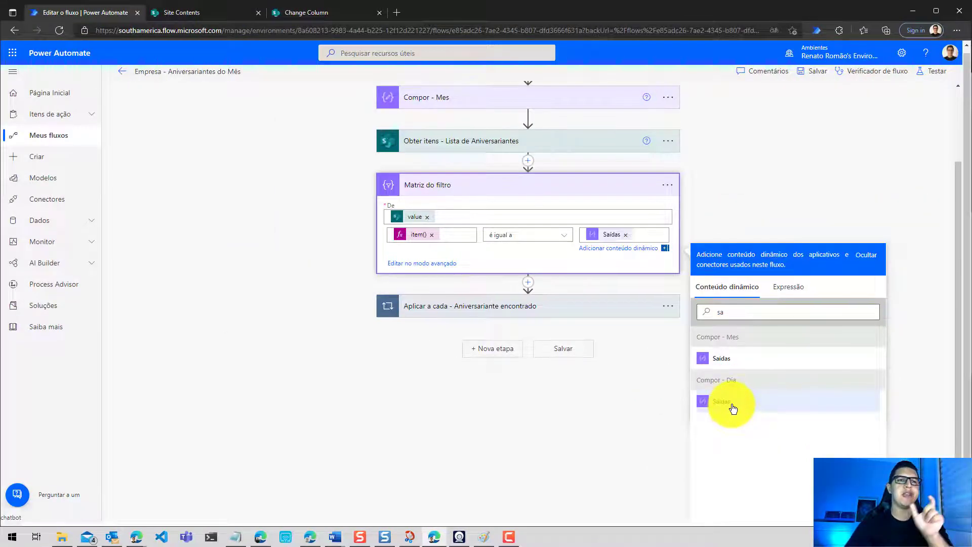
Run a manual test of the flow and examine the inputs and outputs of Matriz do filtro.
click(935, 74)
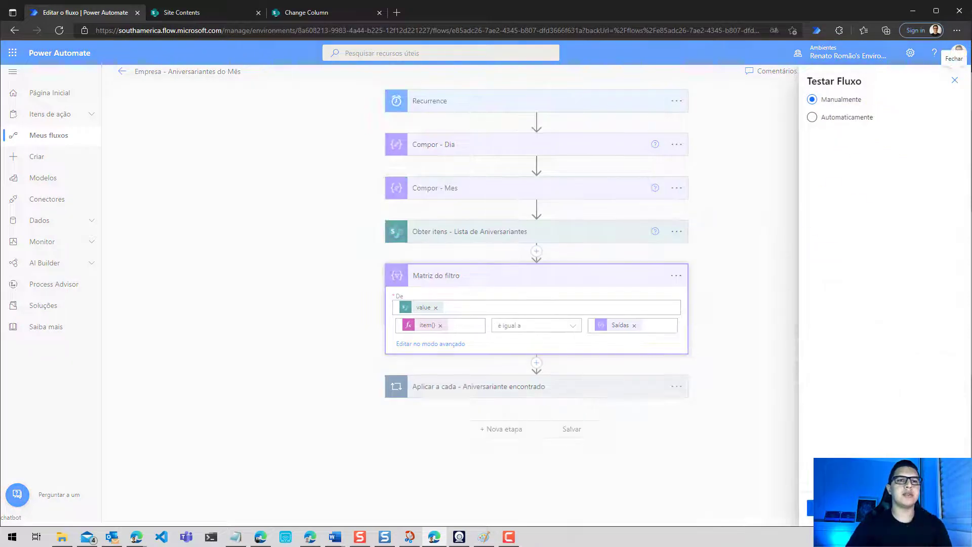
click(833, 508)
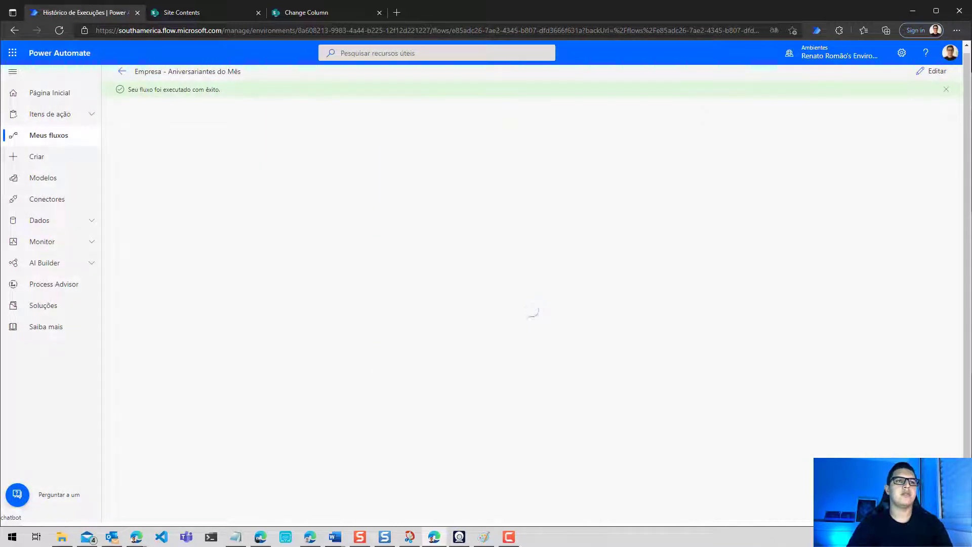
click(624, 299)
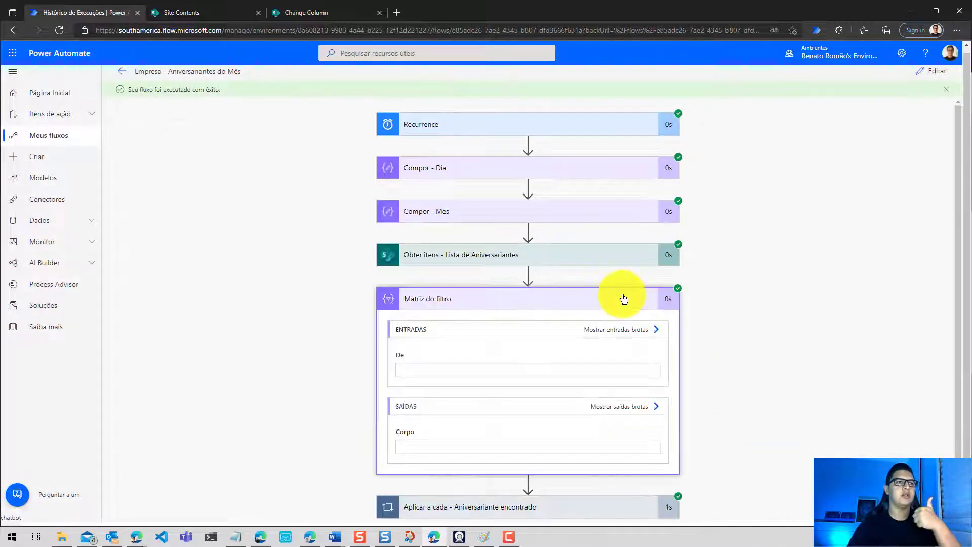
scroll(729, 306, down, 2)
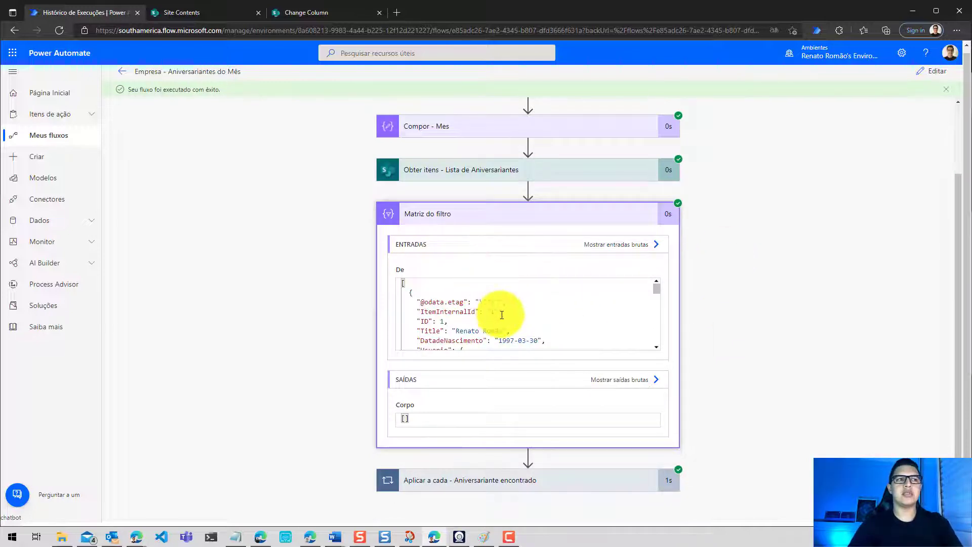
key(ctrl+1)
click(483, 302)
mouse_move(271, 315)
mouse_down()
mouse_move(298, 311)
mouse_move(273, 338)
mouse_up()
mouse_move(234, 480)
mouse_down()
mouse_move(286, 513)
mouse_move(265, 510)
mouse_up()
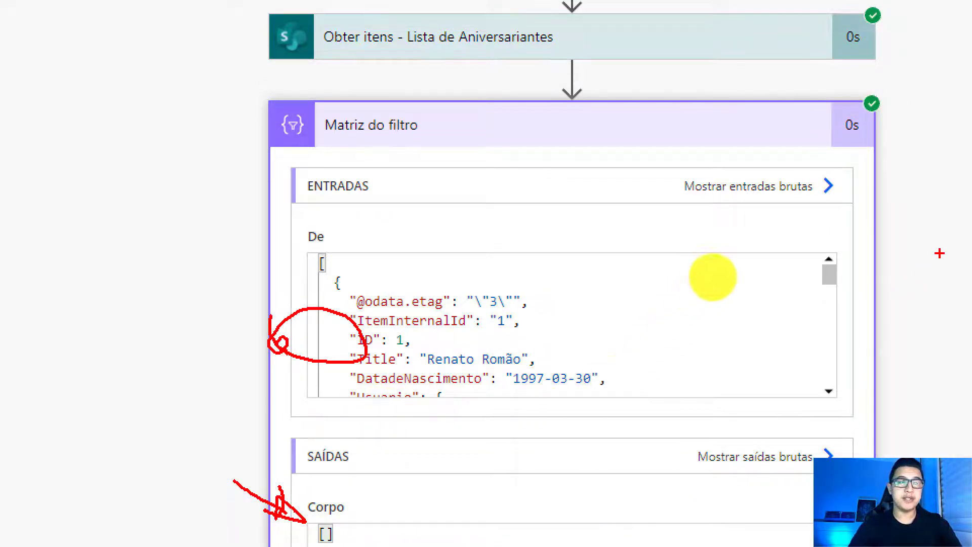
key(Escape)
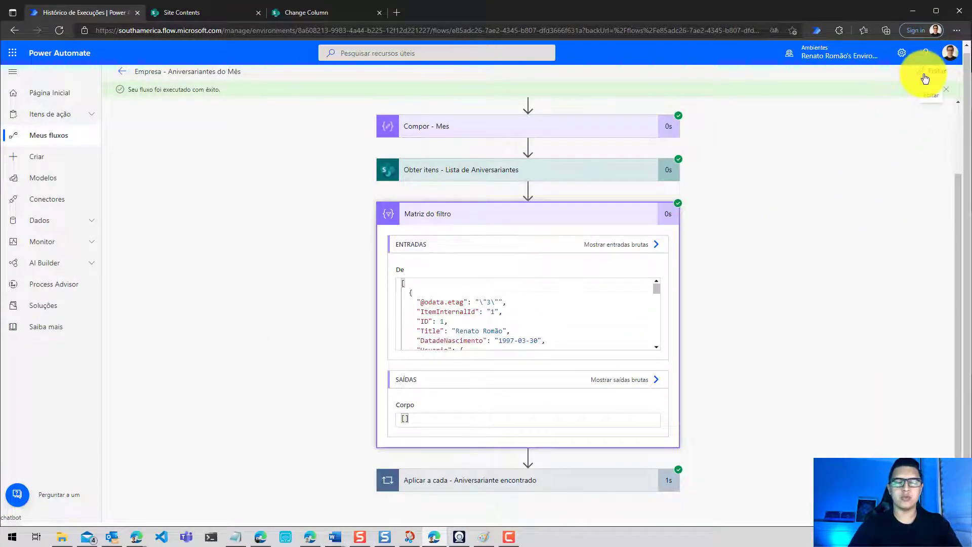
Reopen the flow for editing, then in the SharePoint Aniversariantes list change the Tester entry's birth date to the 23rd of the same month.
click(924, 77)
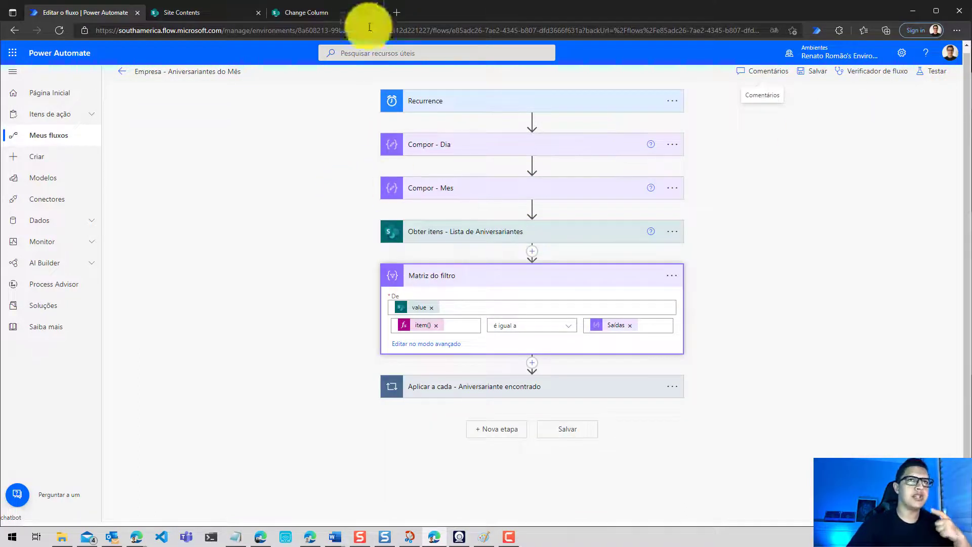
click(284, 13)
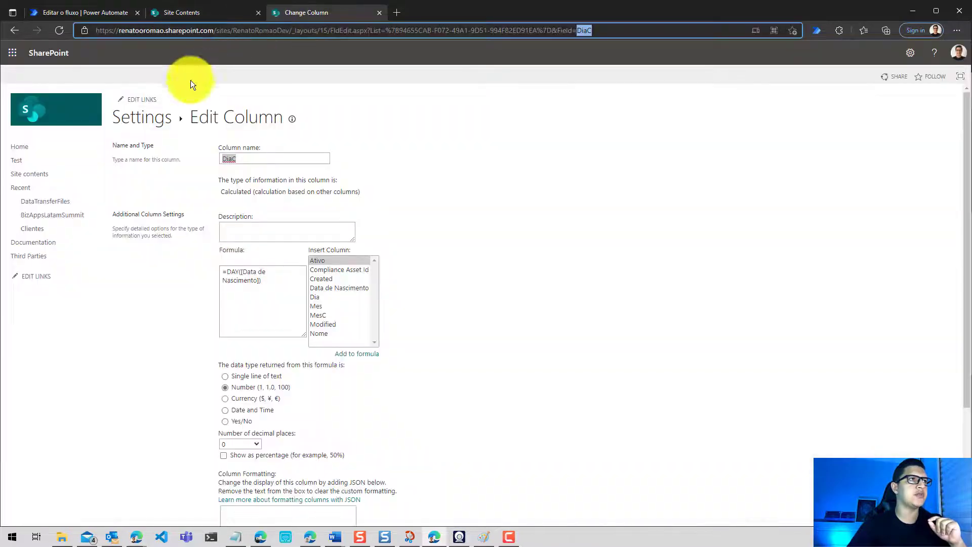
click(147, 119)
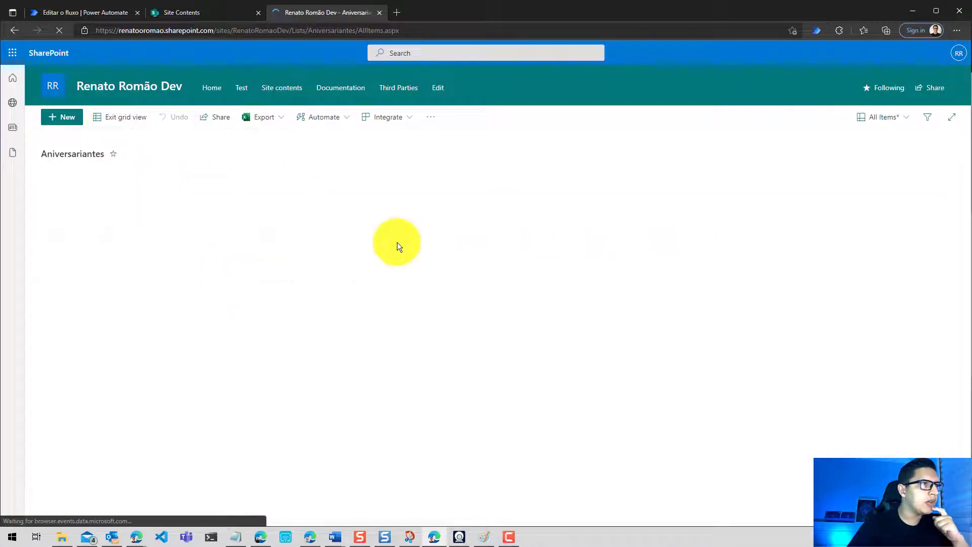
click(261, 254)
click(164, 260)
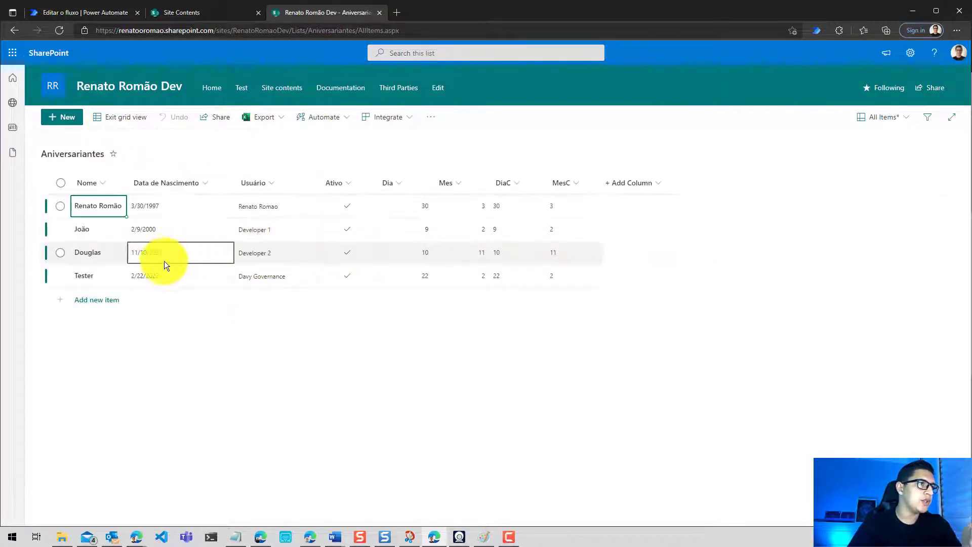
click(163, 276)
click(164, 278)
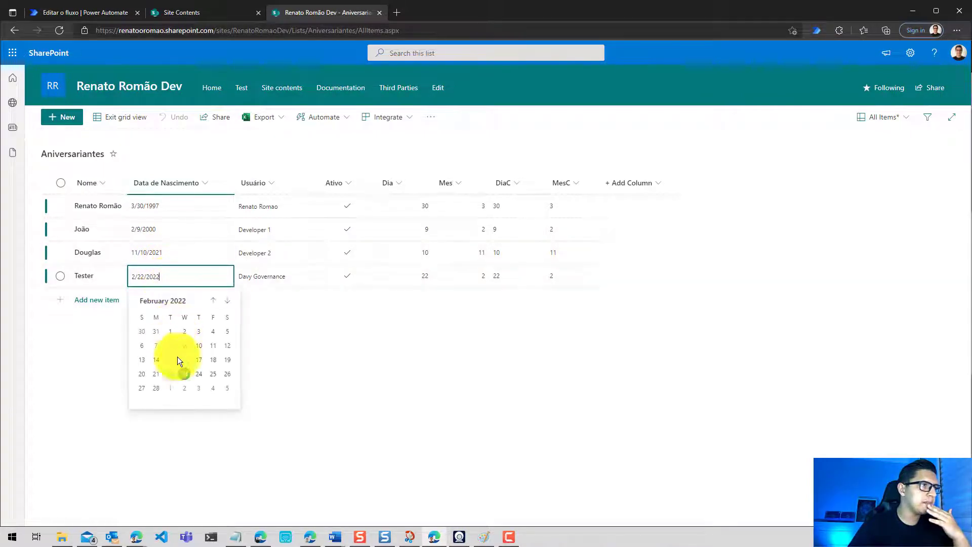
click(185, 376)
Change the third entry's birth date to the 23rd of the same month and exit grid editing of the list.
click(184, 256)
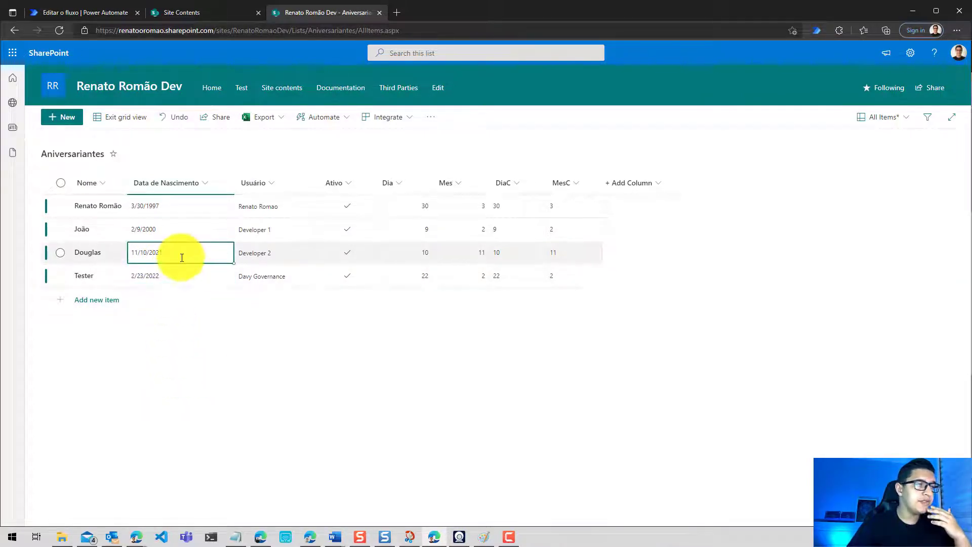
click(184, 256)
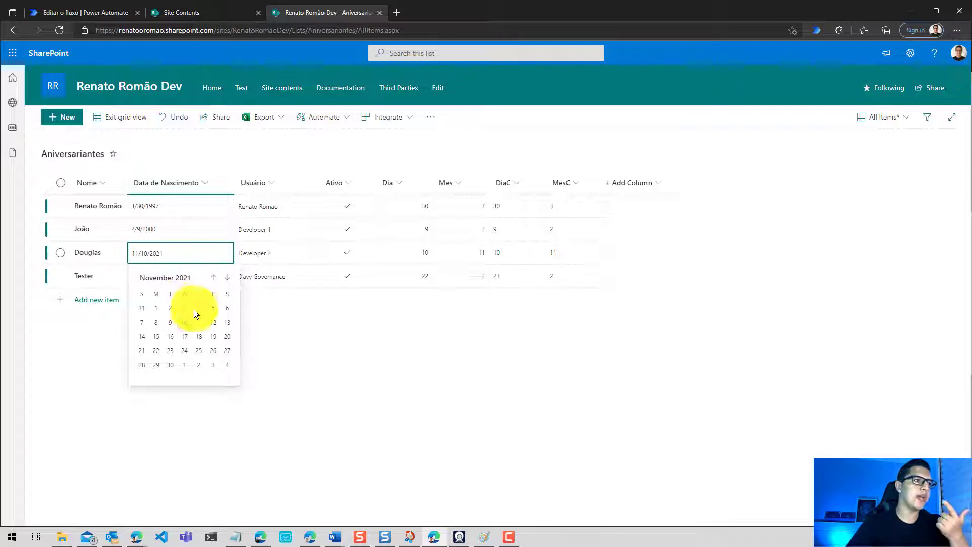
click(170, 351)
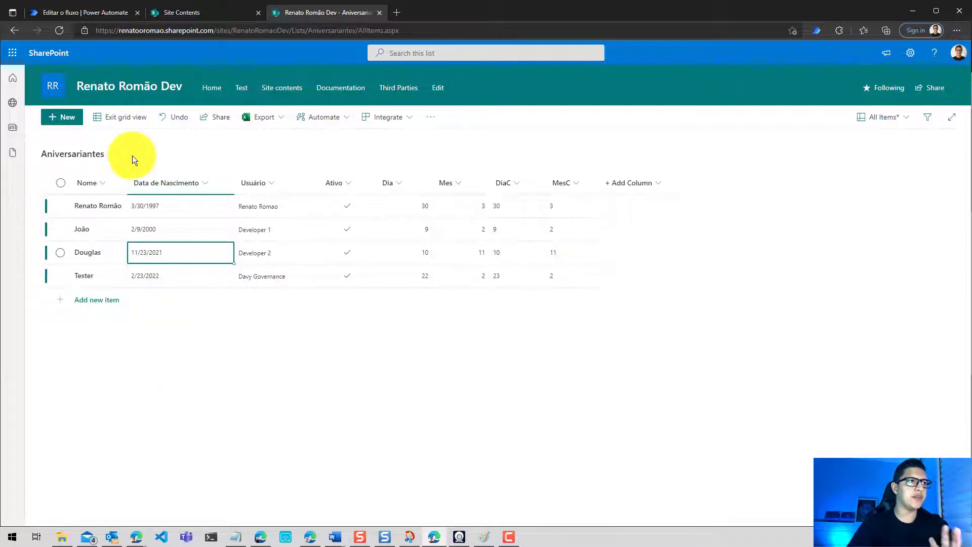
click(114, 124)
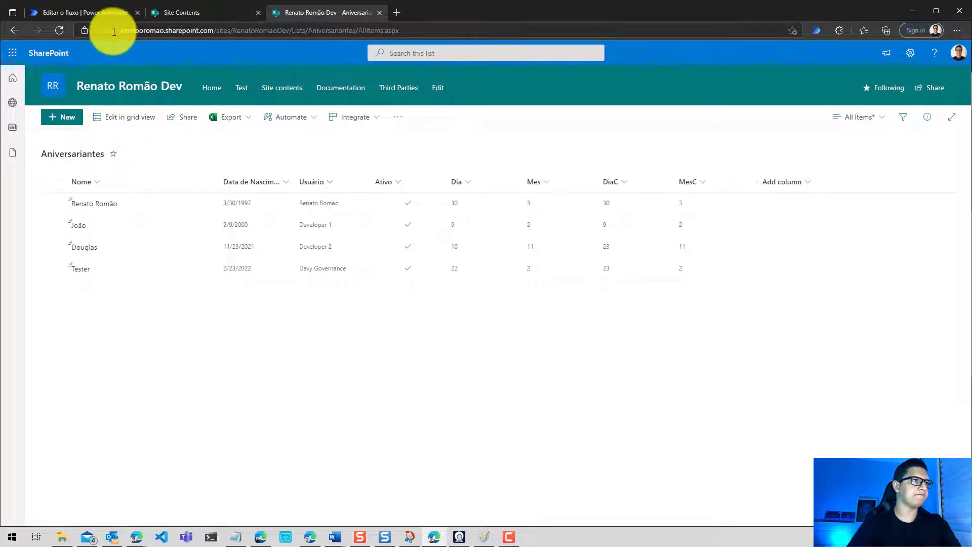
Back in Power Automate, run a manual test of the flow and review the inputs and outputs of Matriz do filtro.
click(105, 11)
click(931, 75)
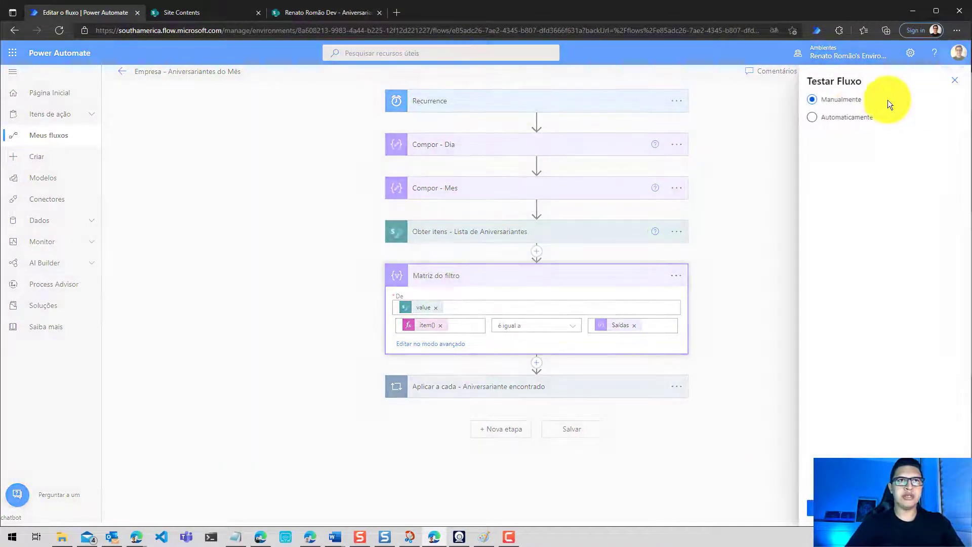
click(811, 506)
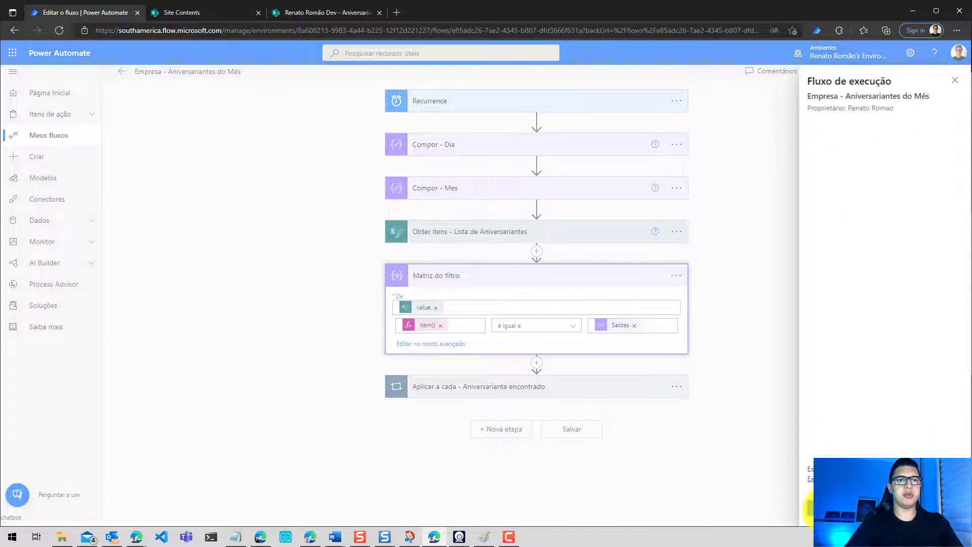
click(811, 506)
click(829, 508)
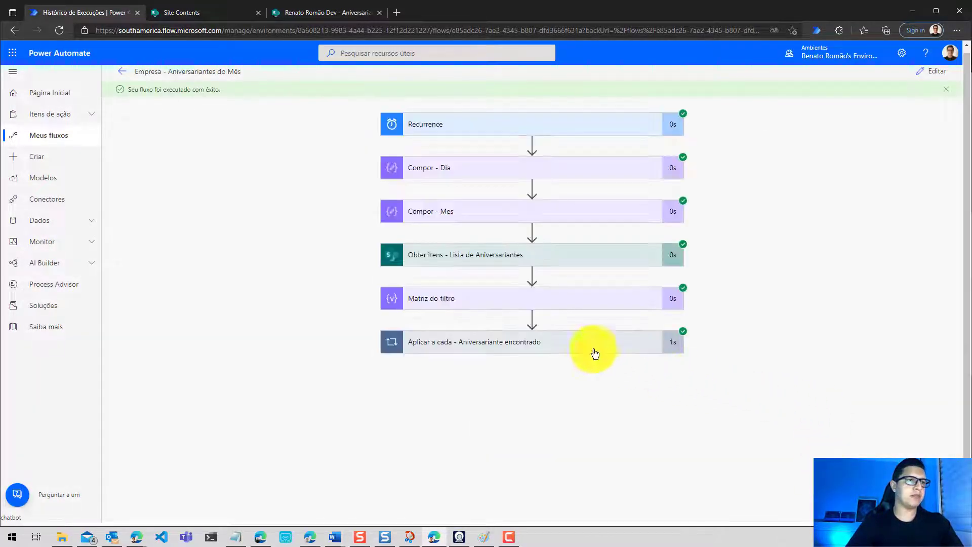
click(588, 299)
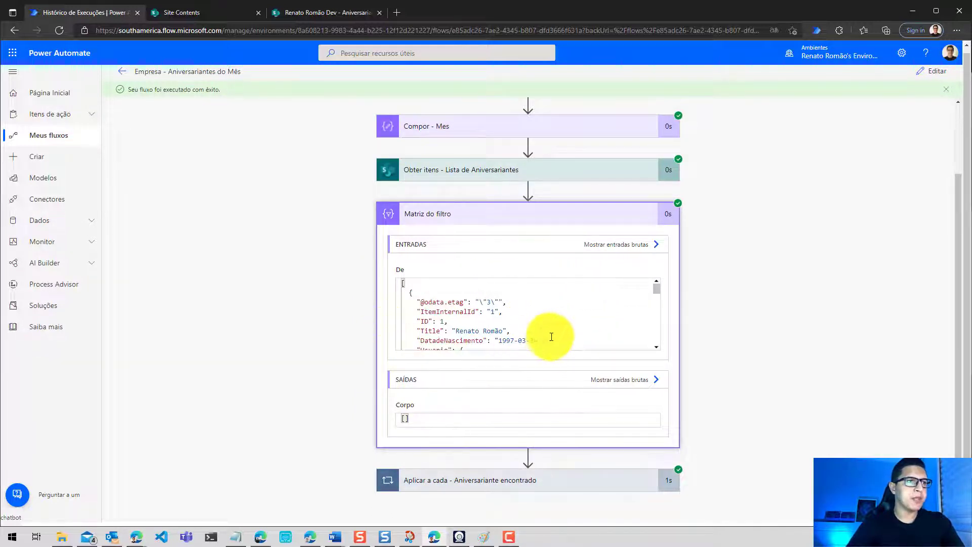
scroll(555, 333, down, 3)
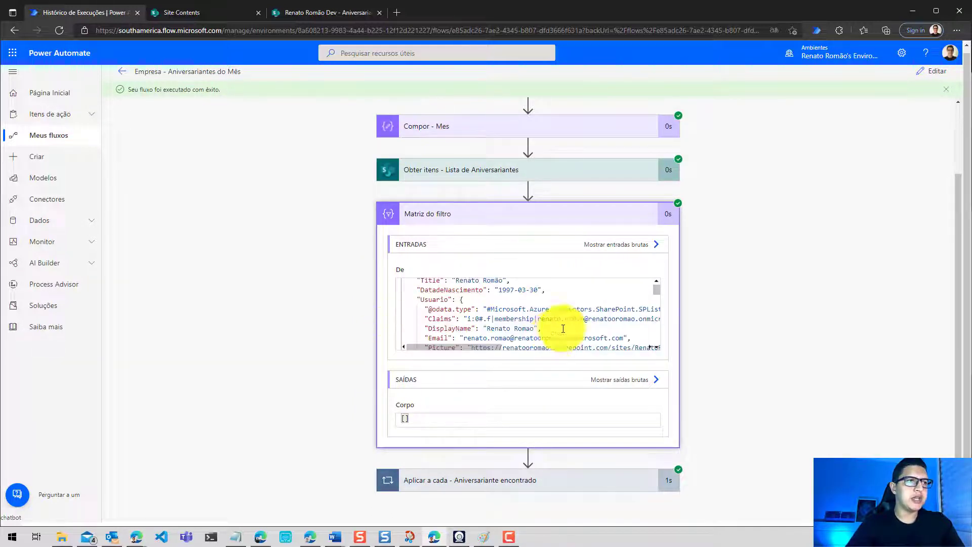
Examine the raw inputs of Matriz do filtro, comparing how the Dia and DiaC values are formatted.
click(654, 244)
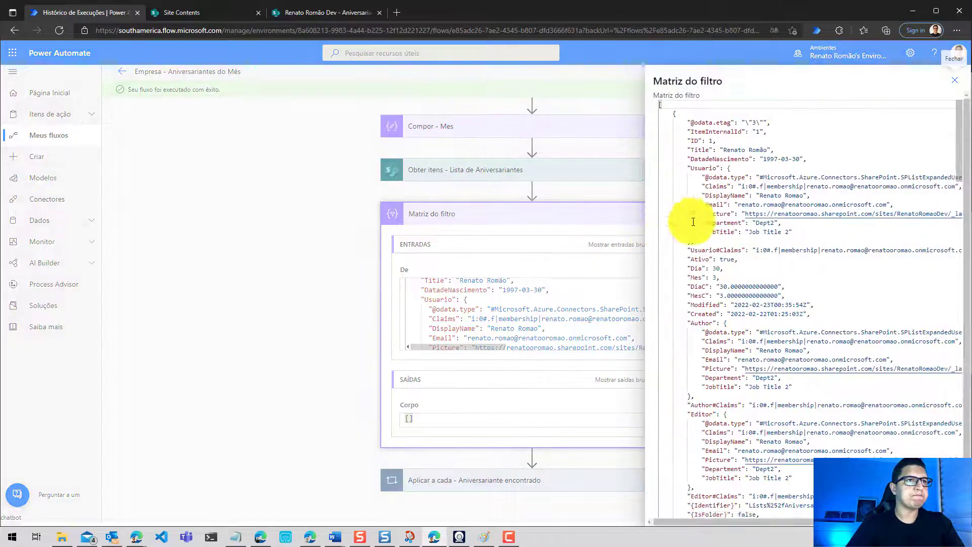
click(955, 80)
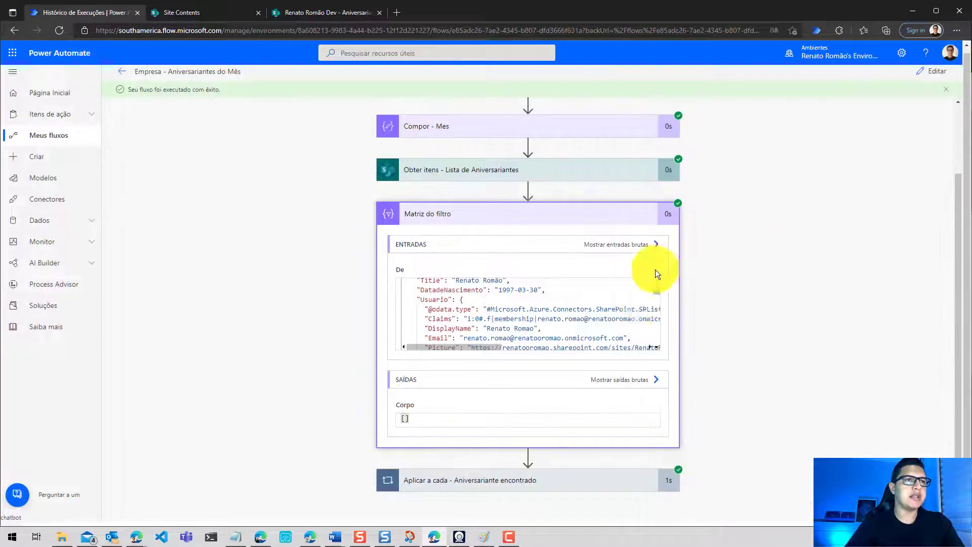
click(642, 247)
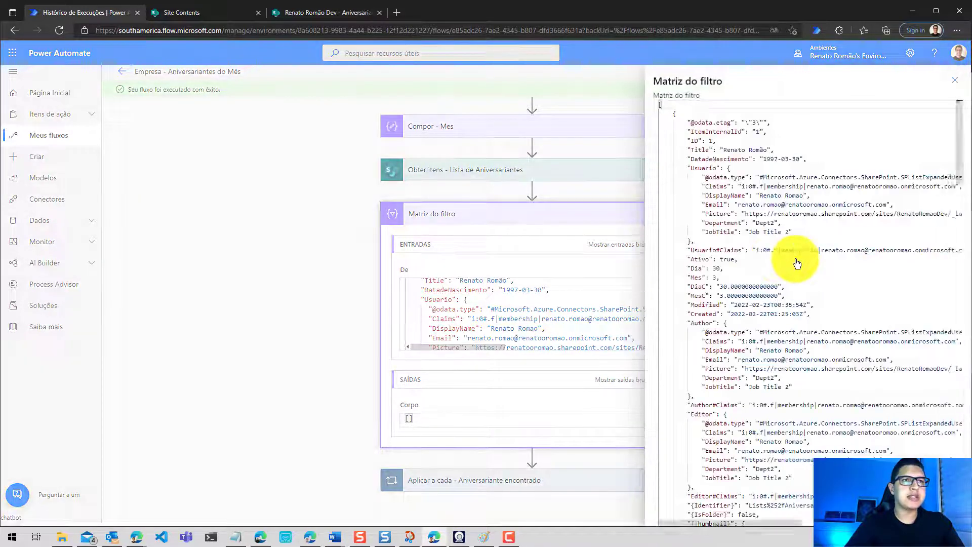
scroll(796, 261, down, 1)
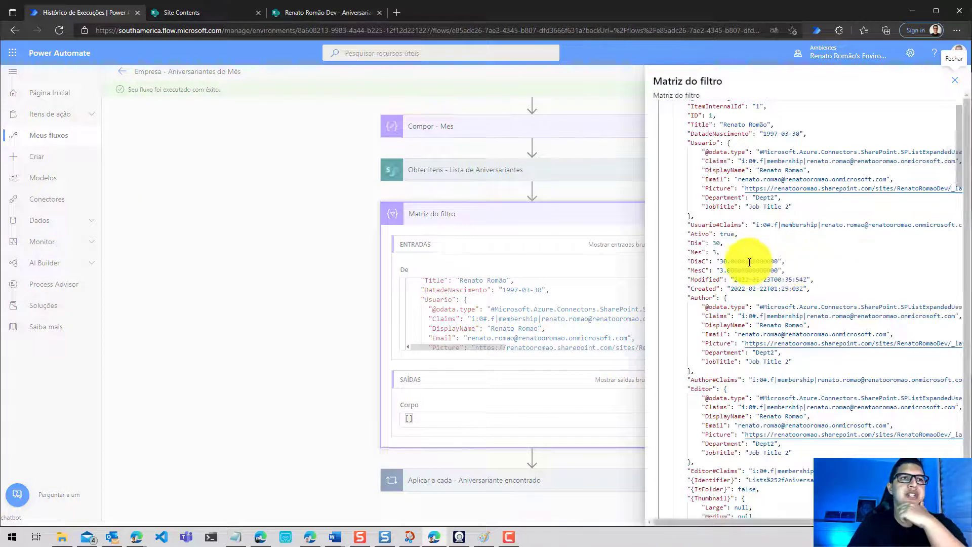
drag(685, 243, 724, 242)
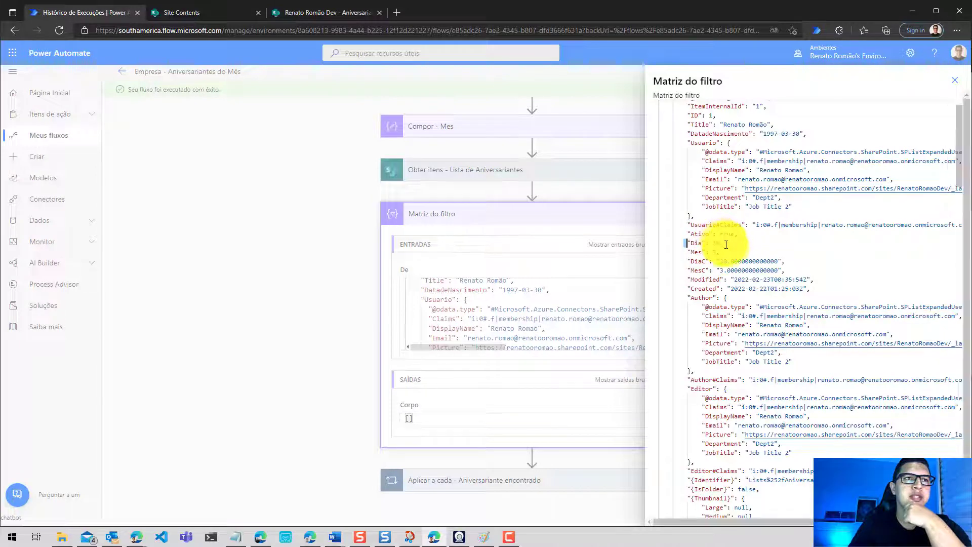
click(699, 262)
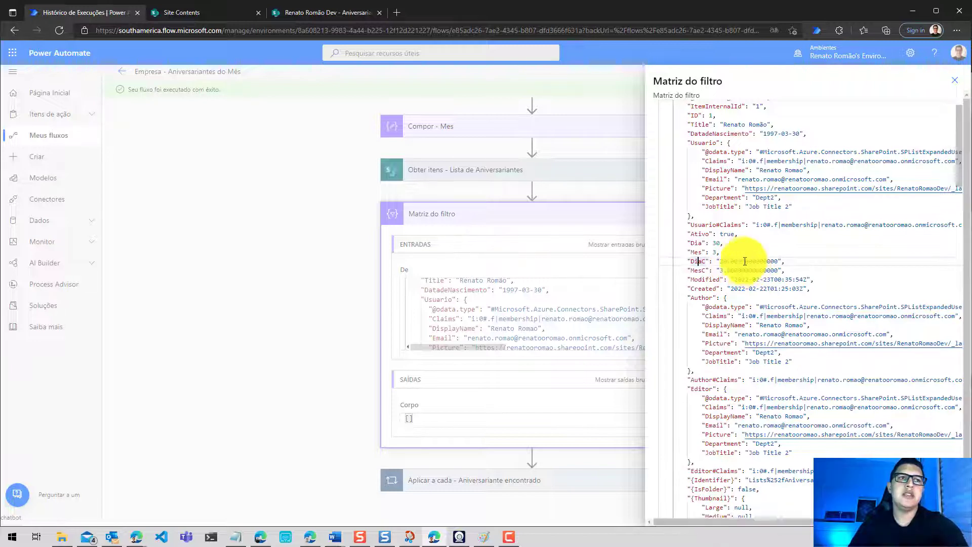
click(728, 262)
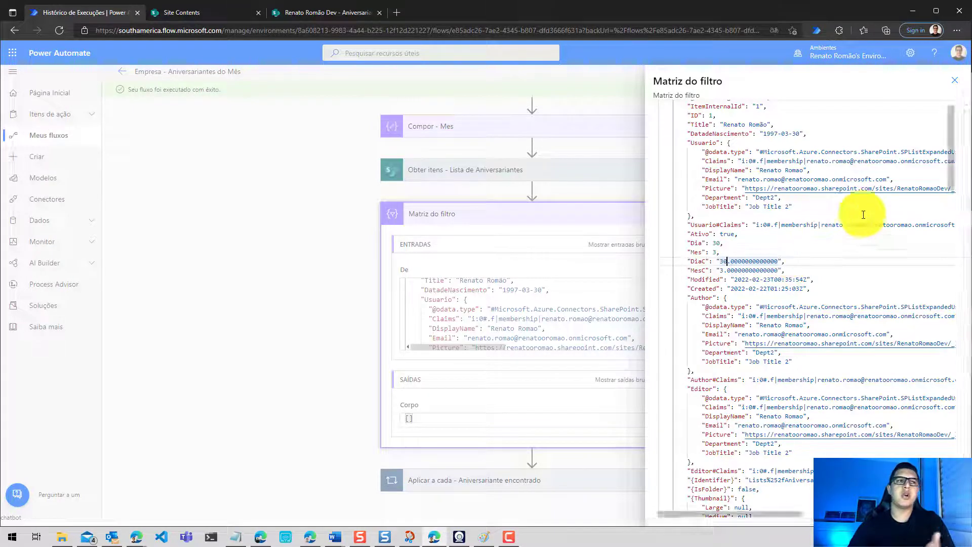
click(955, 91)
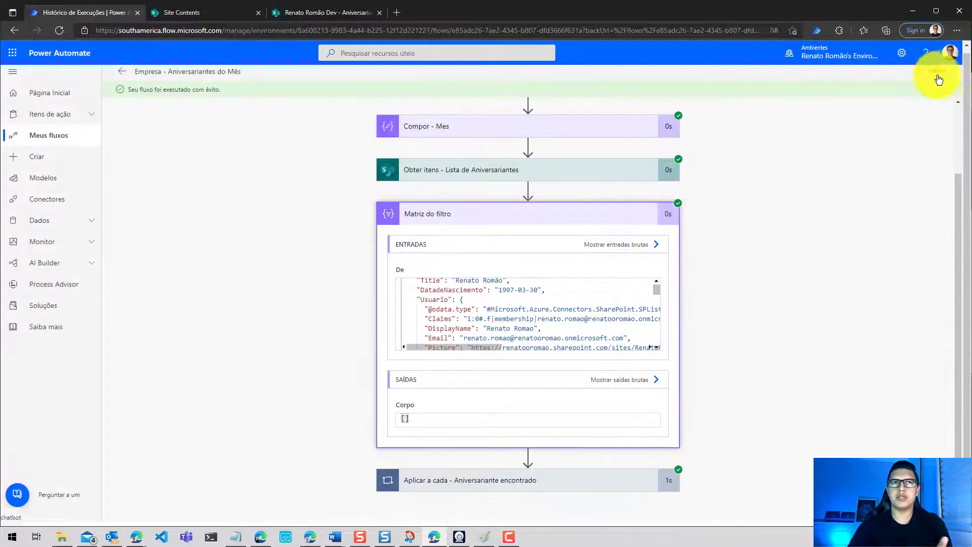
Edit the flow and convert the filter condition's DiaC expression to an integer with int(item()?['DiaC']).
click(935, 72)
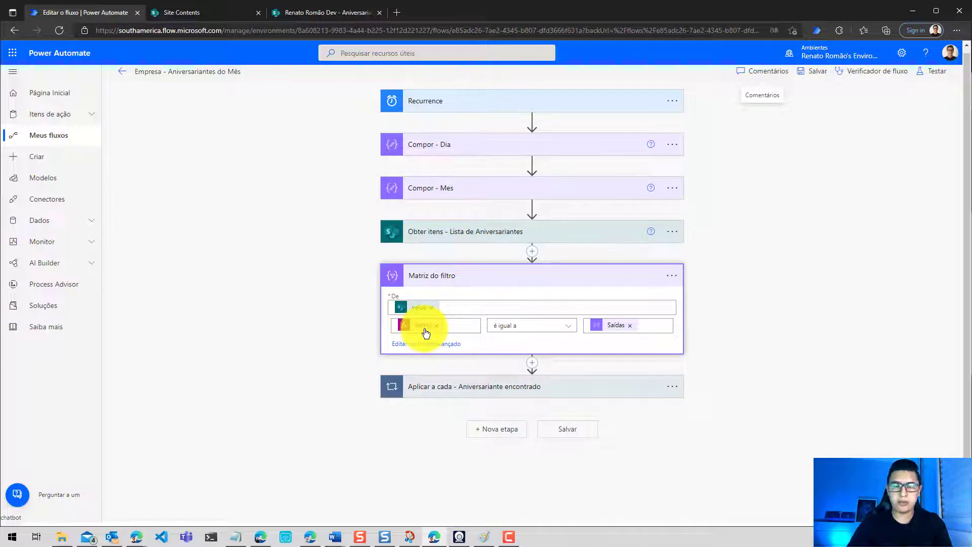
click(462, 326)
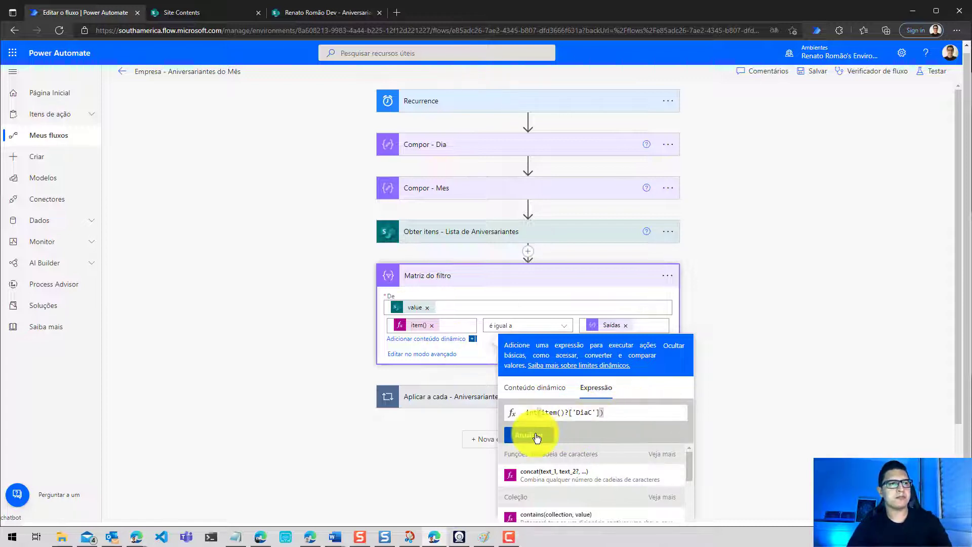
click(533, 434)
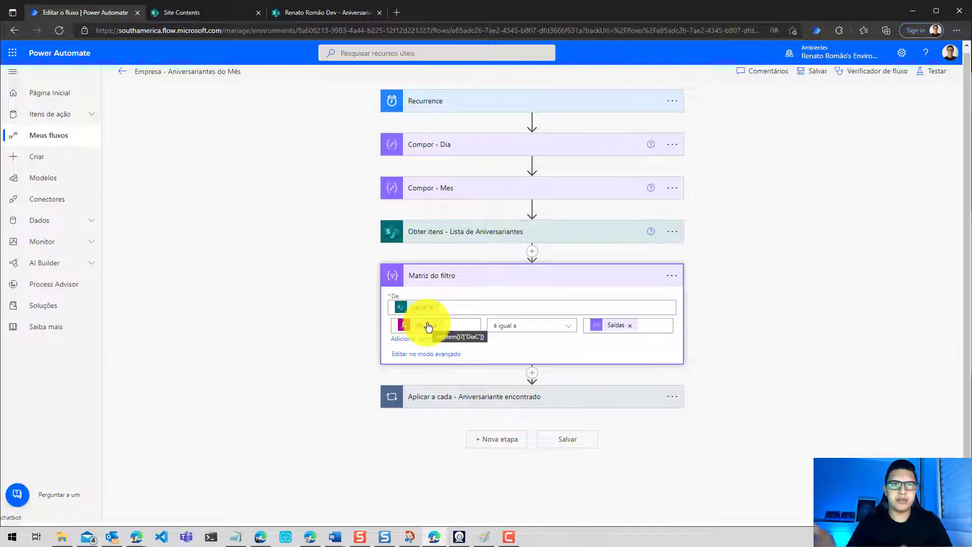
Test the flow manually again and inspect the Matriz do filtro results and the Compor - Dia inputs and outputs.
click(935, 71)
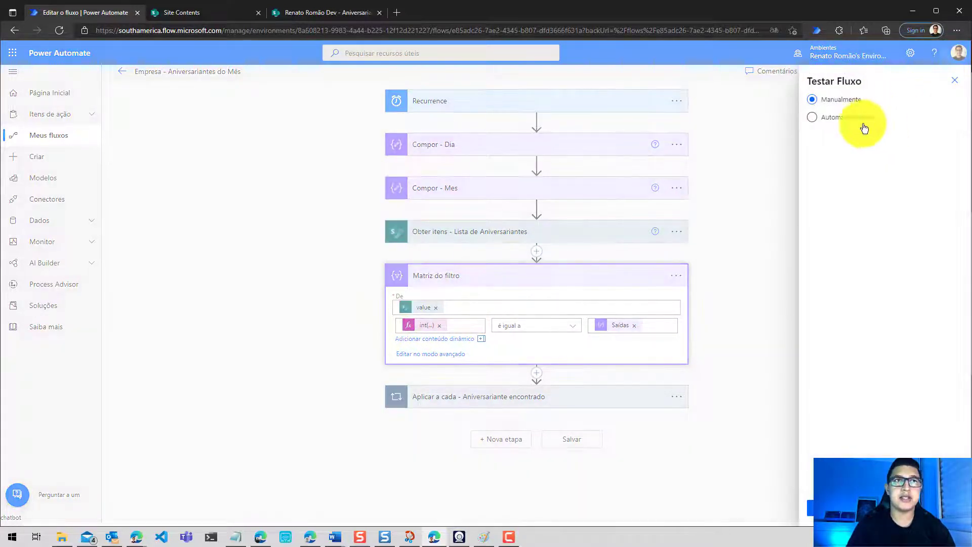
click(833, 508)
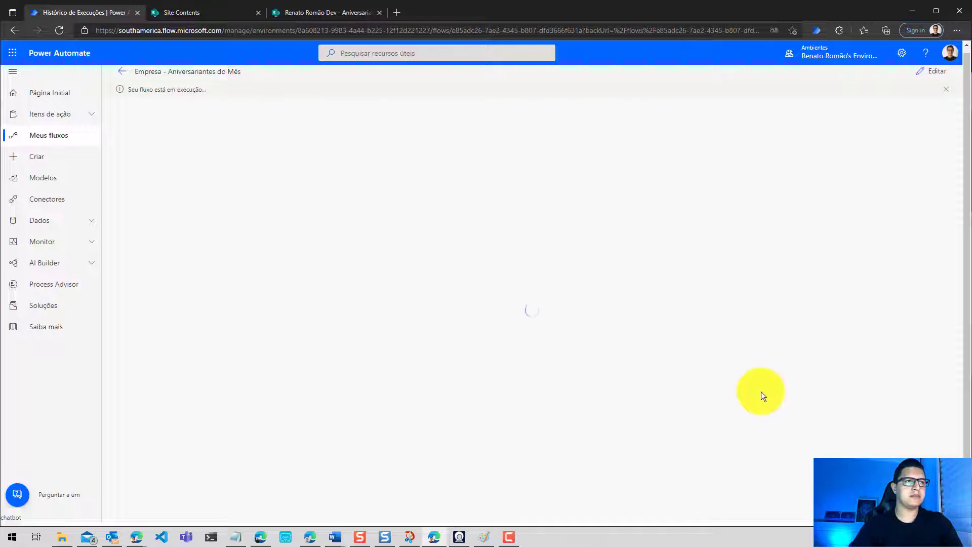
click(557, 308)
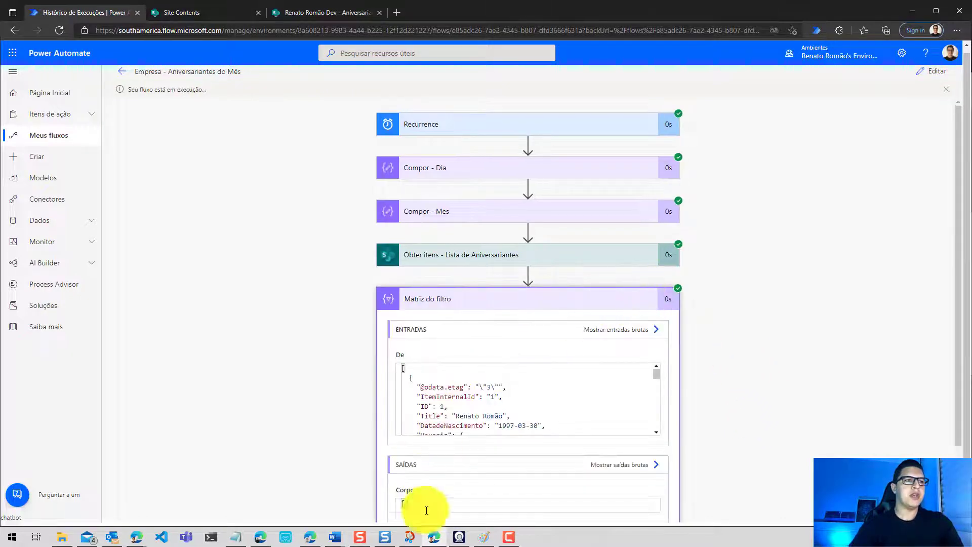
scroll(528, 467, down, 2)
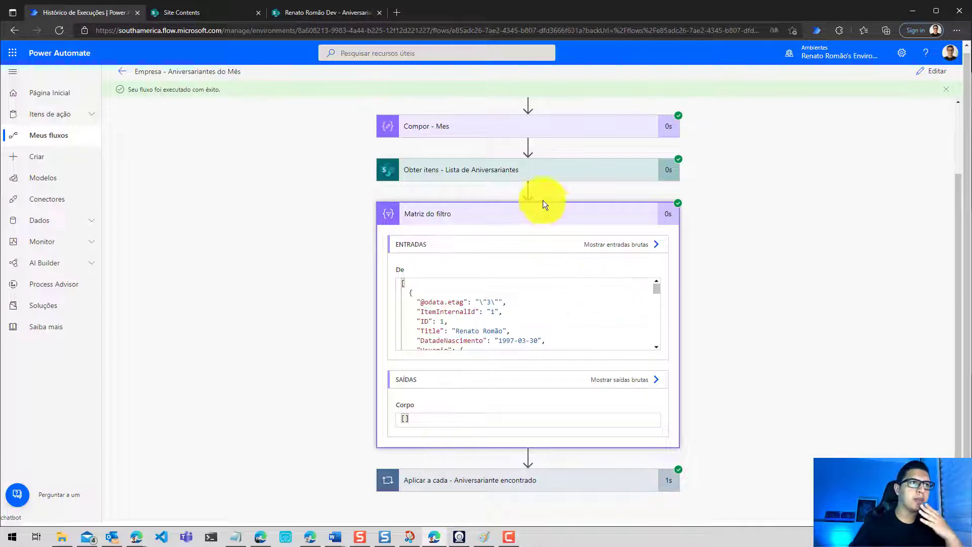
scroll(543, 200, up, 2)
click(513, 171)
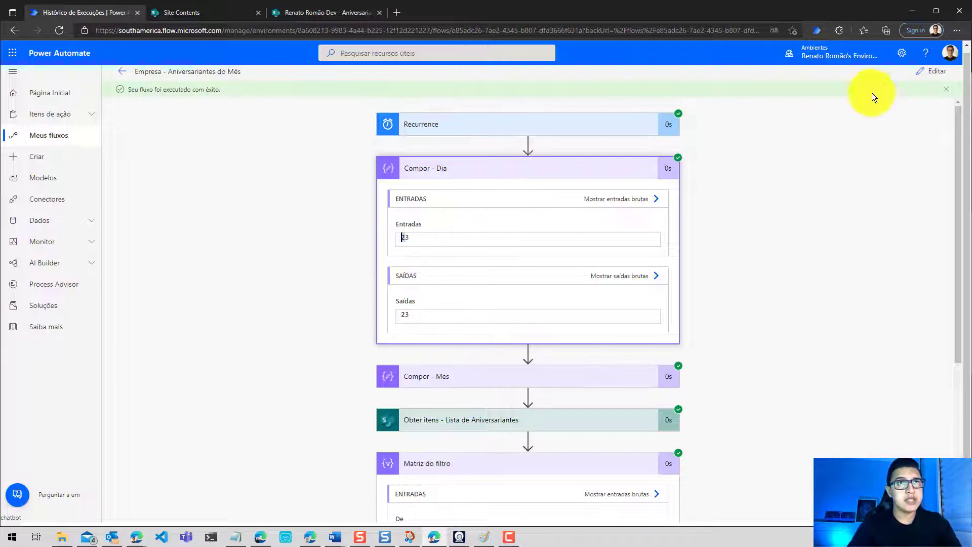
Reopen the flow for editing and change the Matriz do filtro comparison value to int(outputs('Compor_-_Dia')).
click(934, 76)
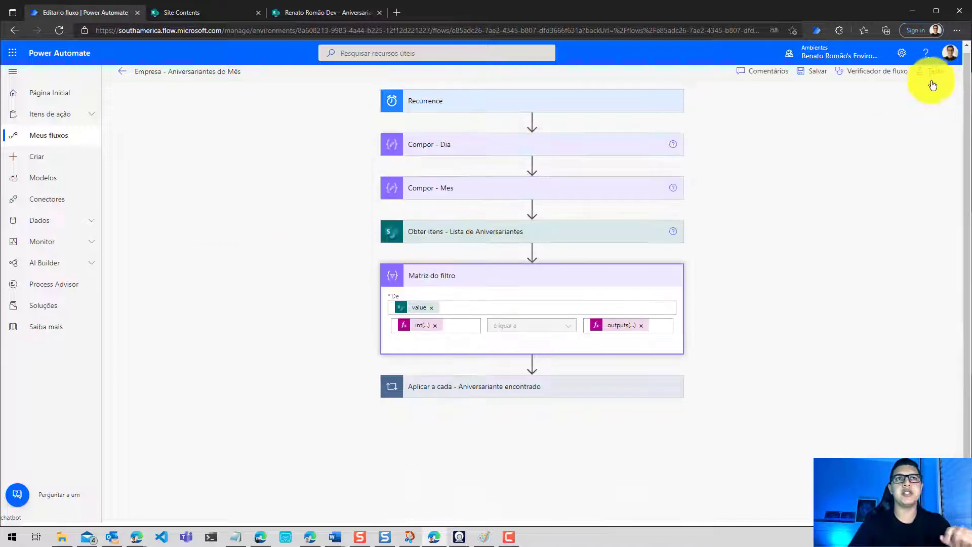
click(623, 328)
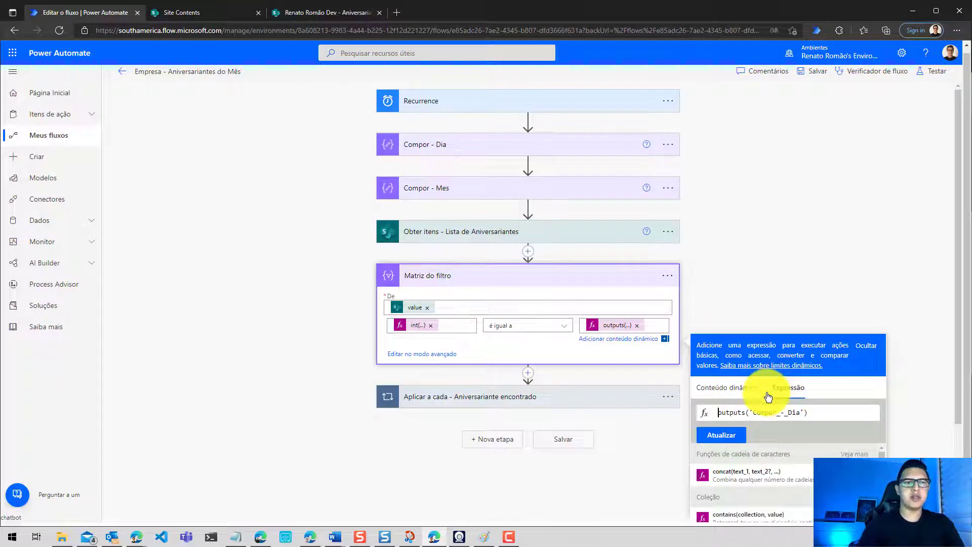
text(int()
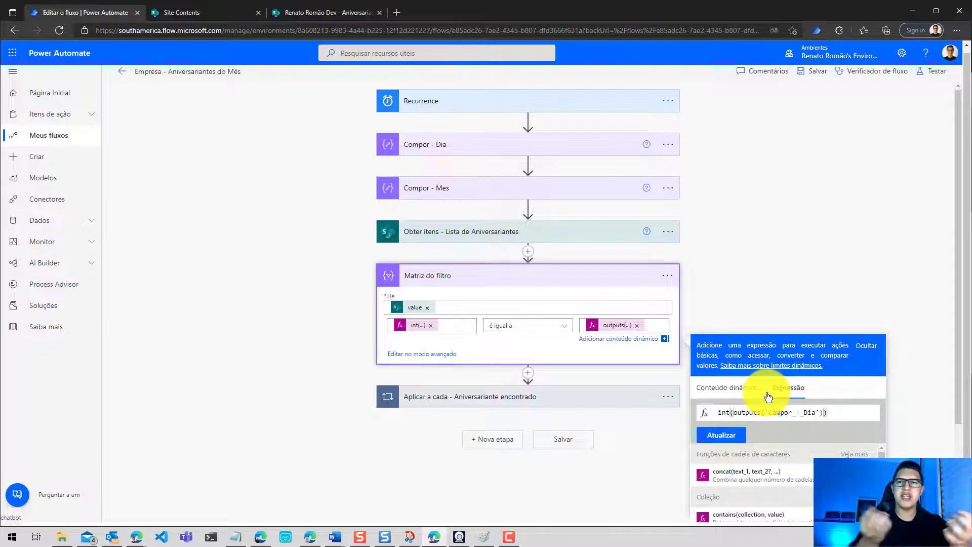
text())
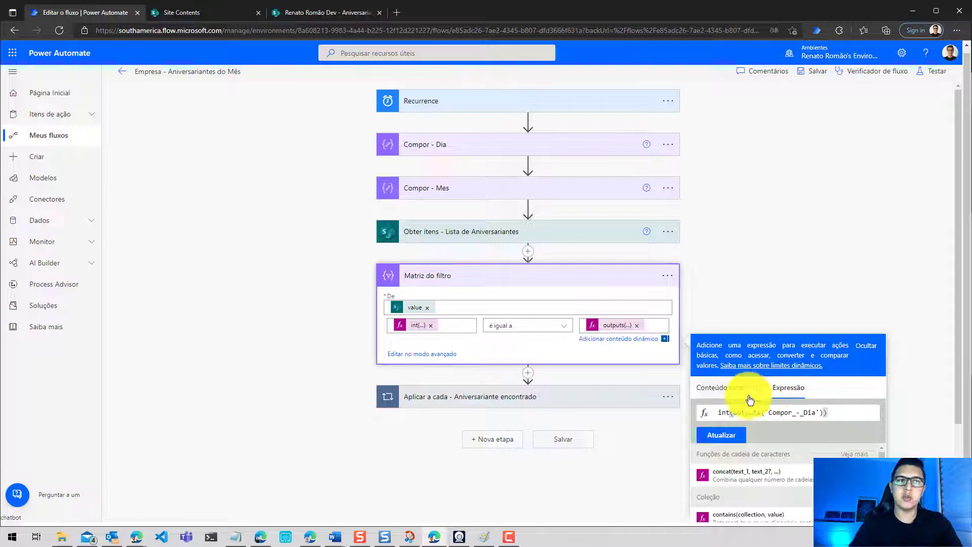
click(733, 435)
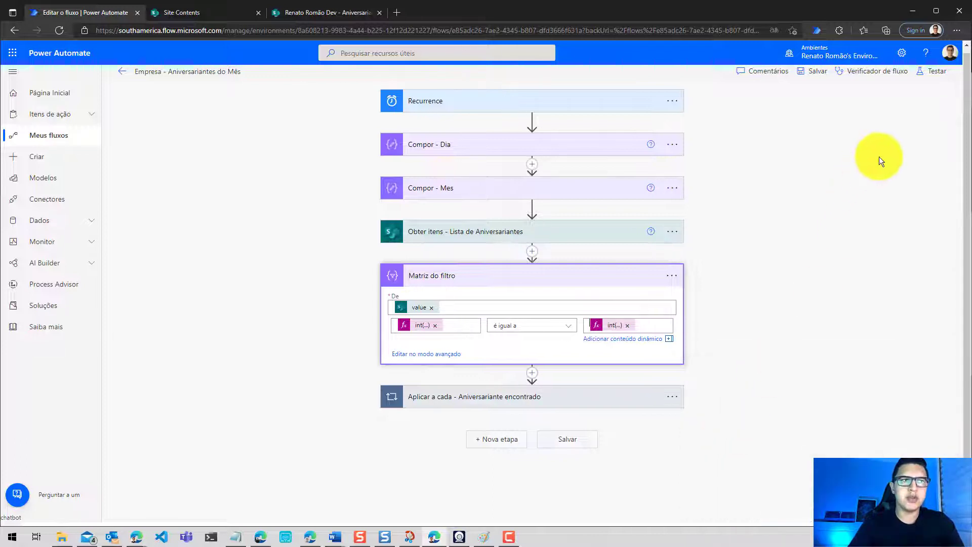
Run a manual test of the flow and open the results of the completed execution.
click(934, 71)
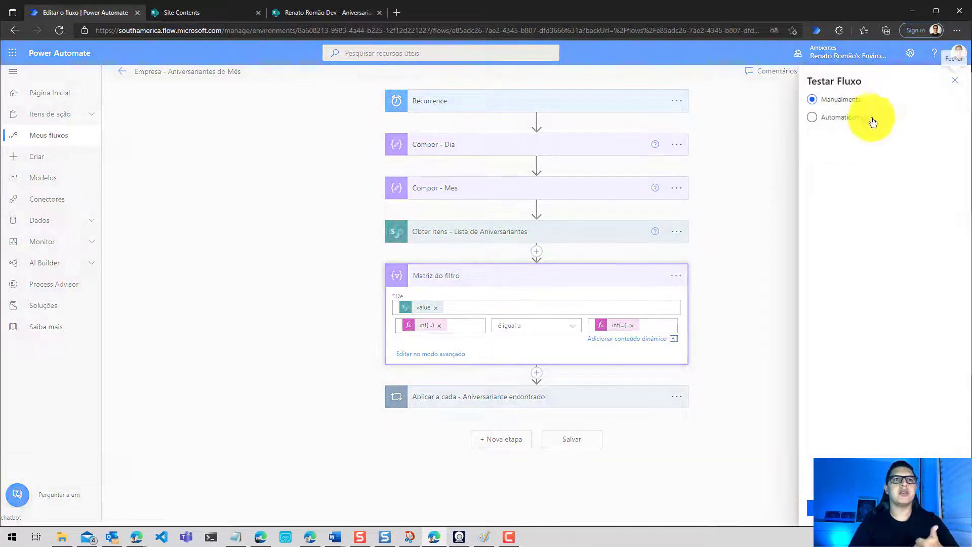
click(830, 507)
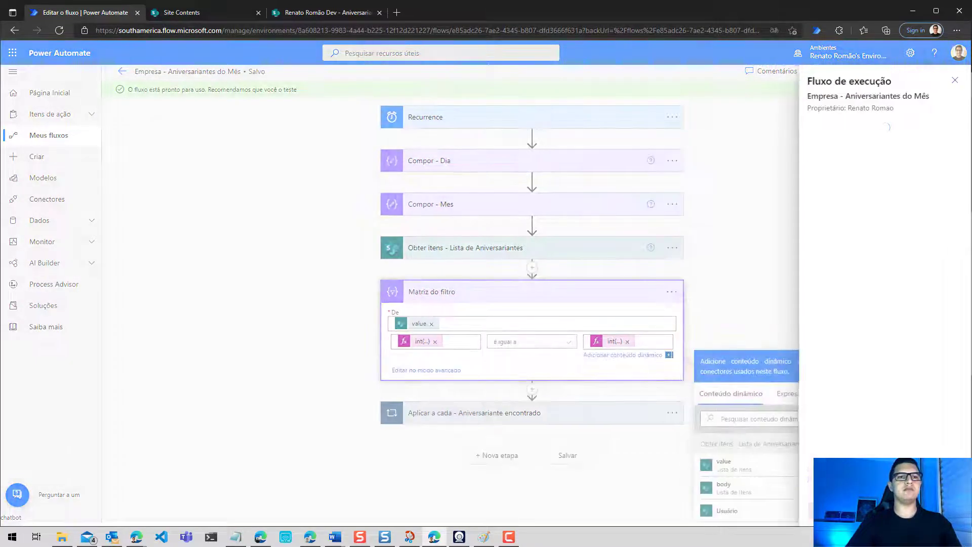
click(830, 507)
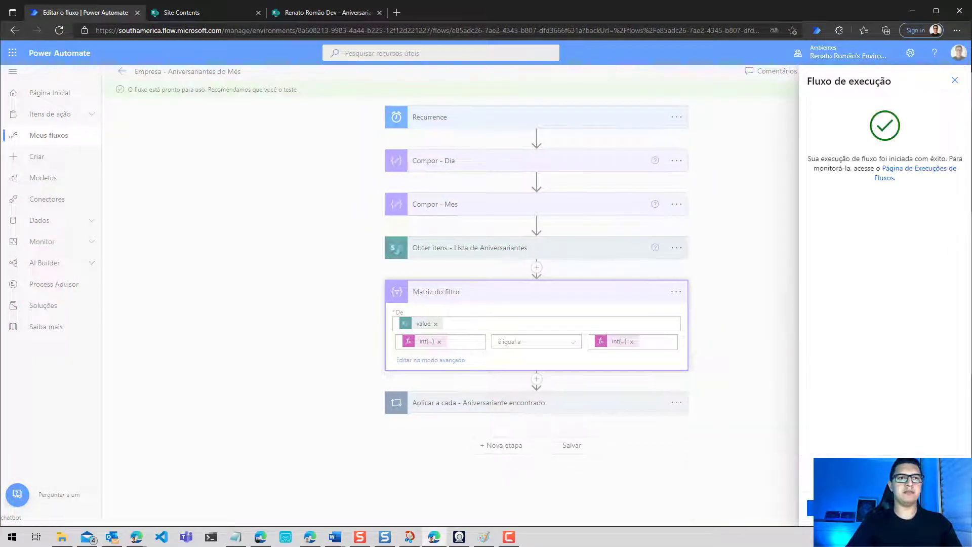
click(830, 507)
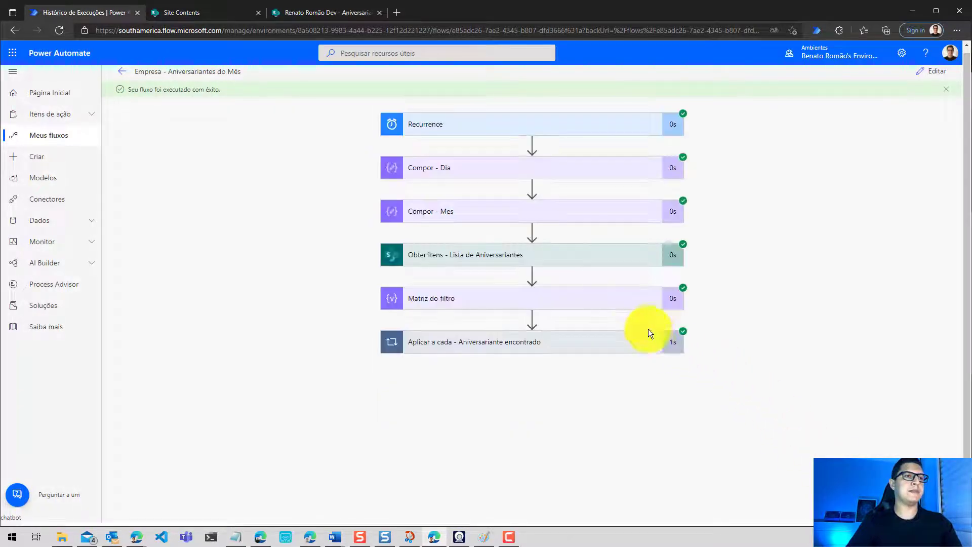
Examine the Matriz do filtro output, checking the returned entry's DatadeNascimento and MesC values.
click(612, 303)
scroll(624, 313, down, 3)
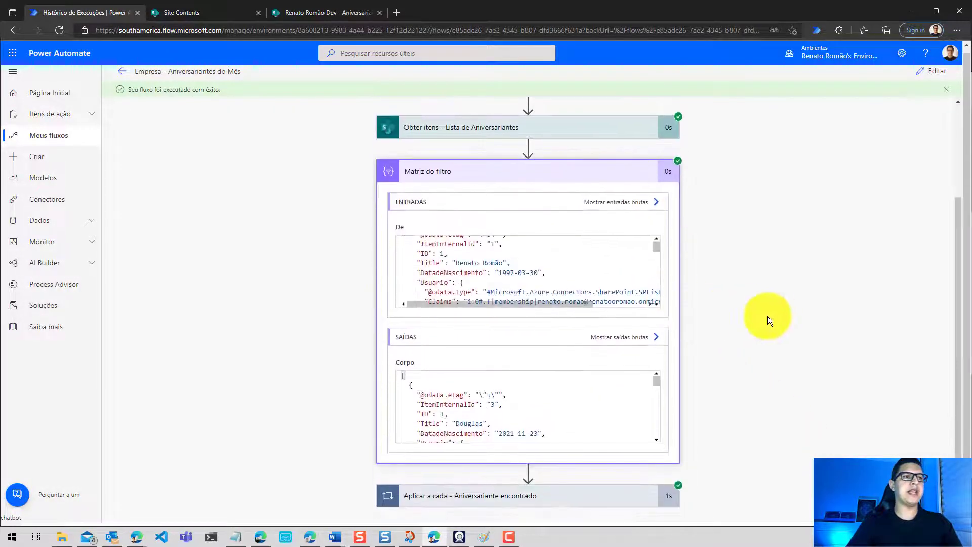
scroll(586, 410, down, 2)
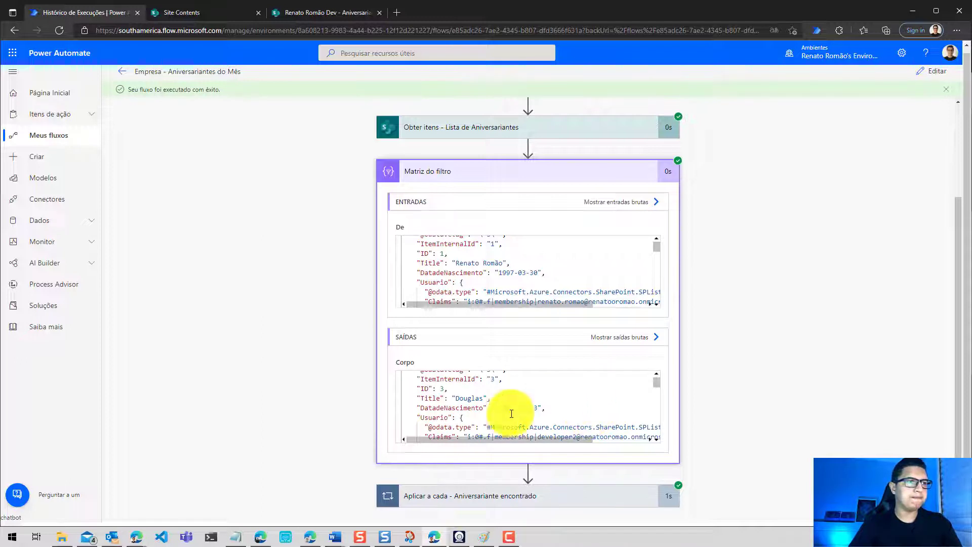
scroll(504, 408, up, 2)
scroll(581, 398, down, 1)
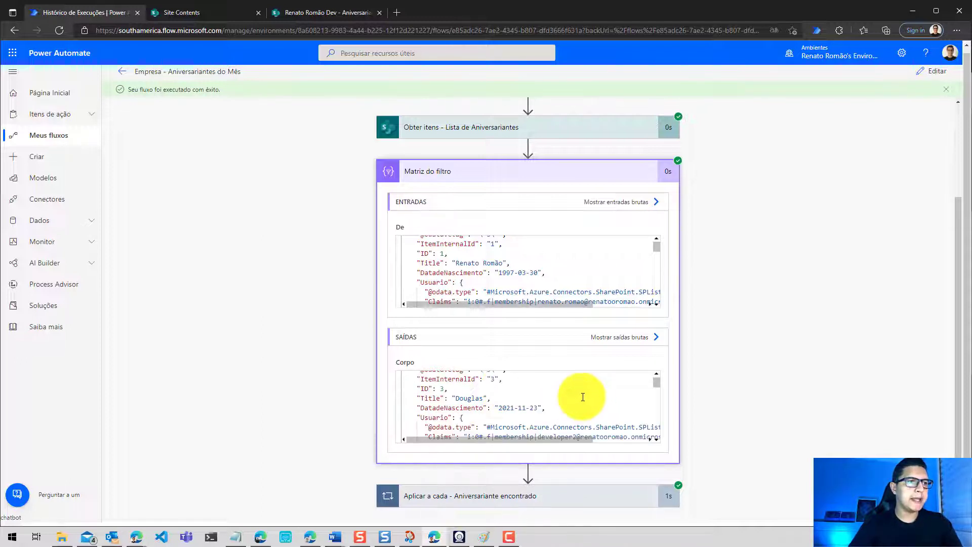
scroll(497, 407, down, 3)
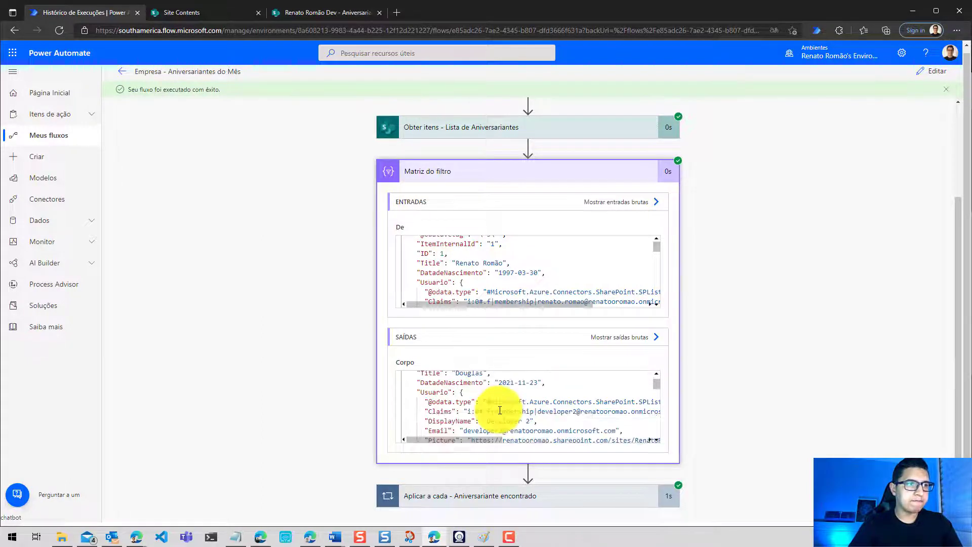
scroll(507, 412, up, 3)
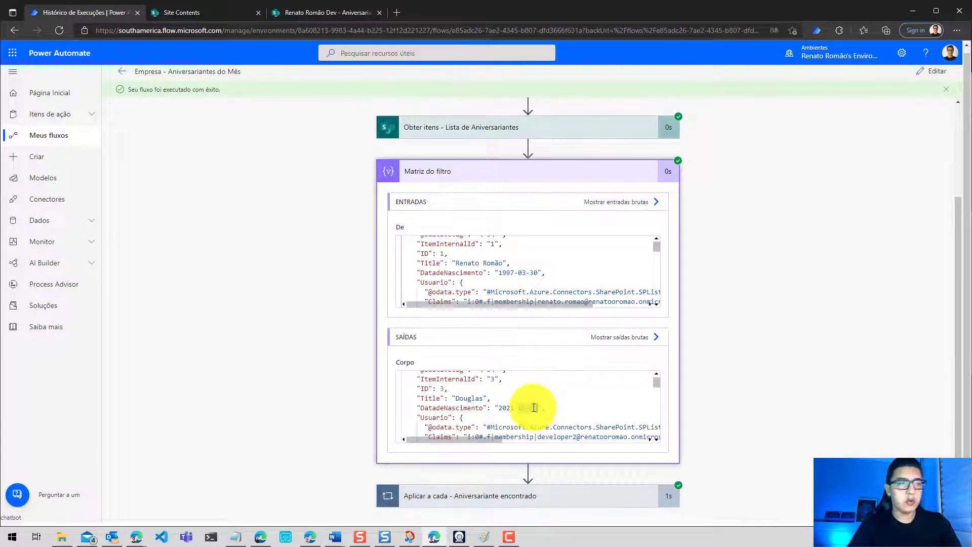
scroll(537, 408, down, 5)
scroll(537, 411, down, 3)
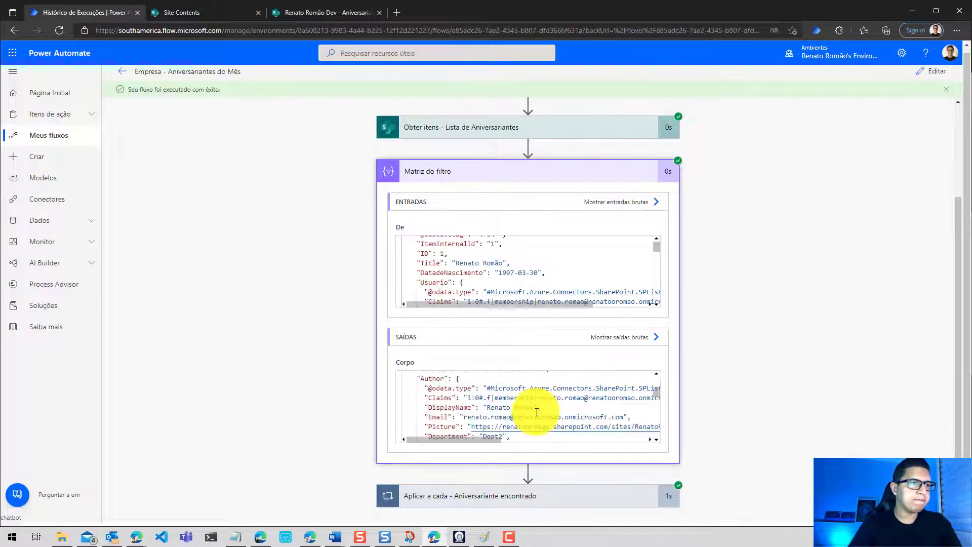
scroll(537, 411, up, 2)
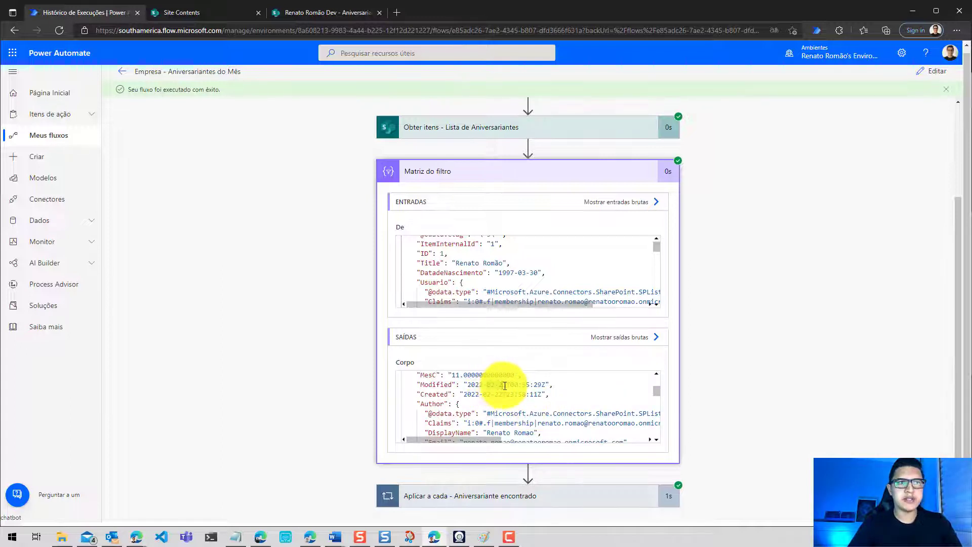
click(567, 172)
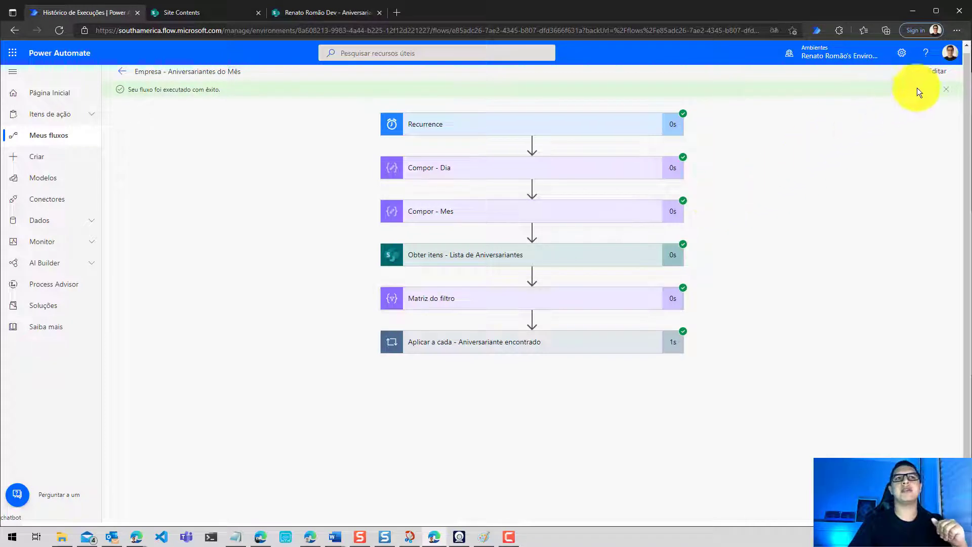
Reopen the flow for editing and replace the input of Aplicar a cada - Aniversariante encontrado with the Corpo output of Matriz do filtro.
click(936, 71)
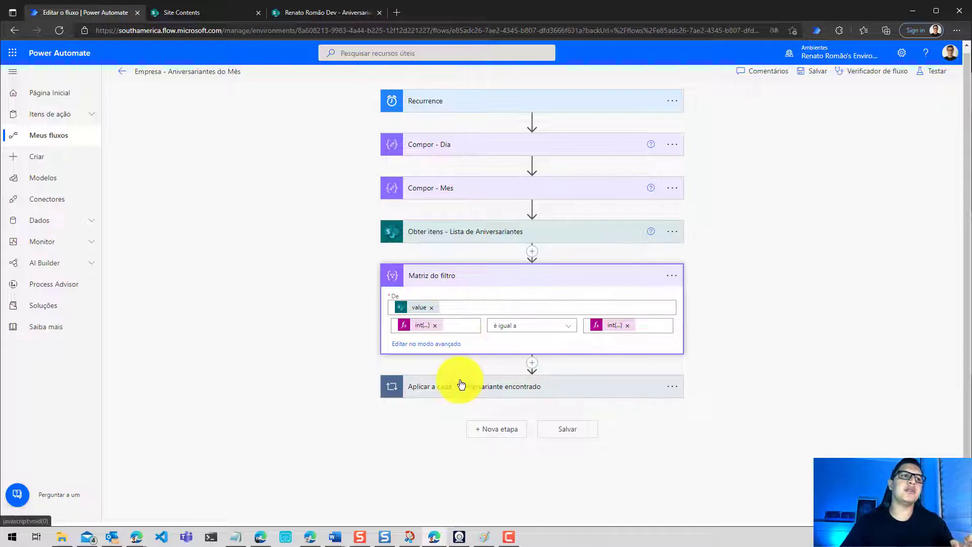
click(462, 401)
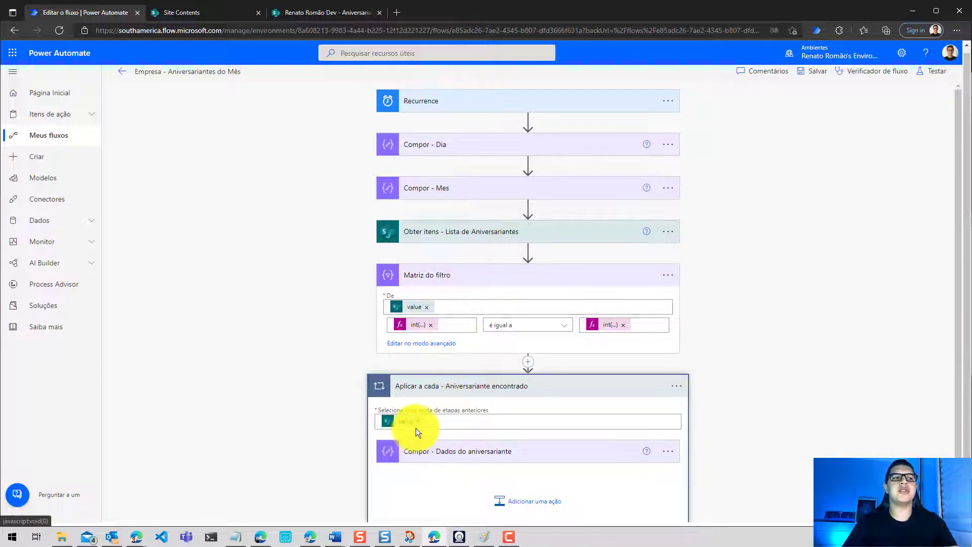
click(411, 428)
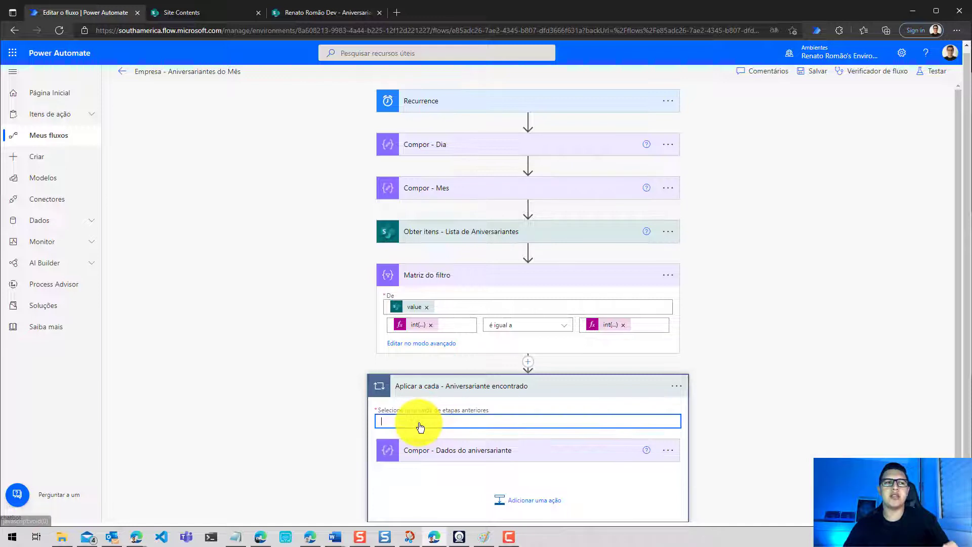
scroll(452, 424, down, 1)
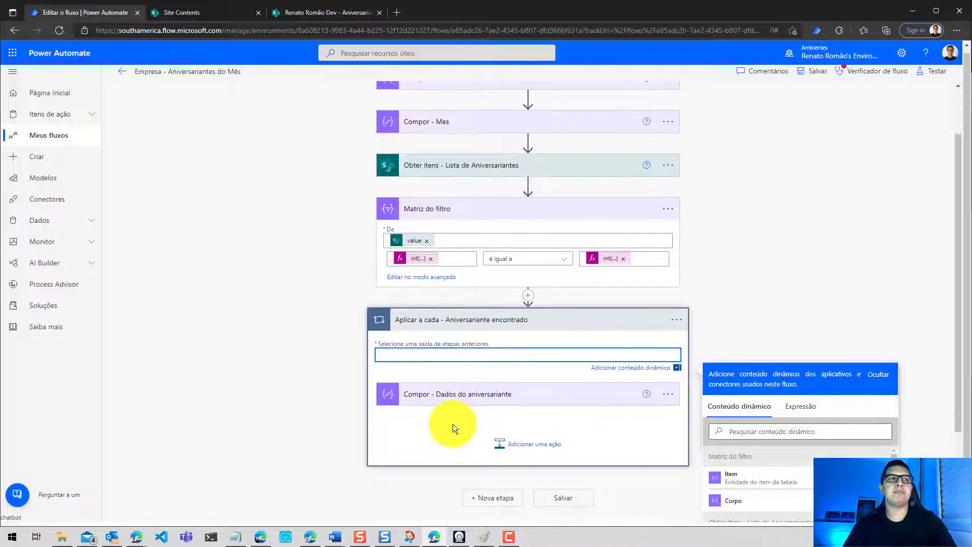
scroll(600, 391, down, 2)
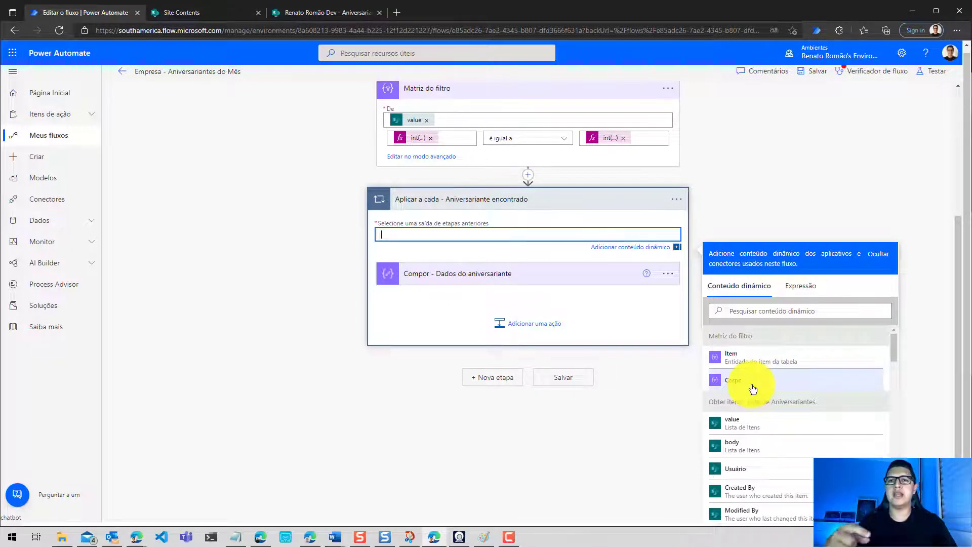
click(754, 389)
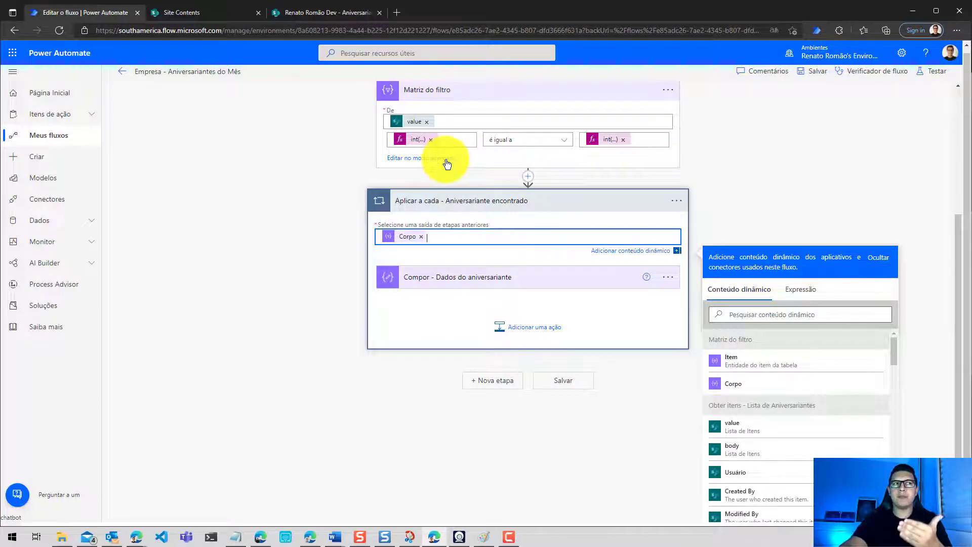
Switch the Matriz do filtro condition to advanced mode and copy its expression into Notepad.
scroll(472, 175, up, 1)
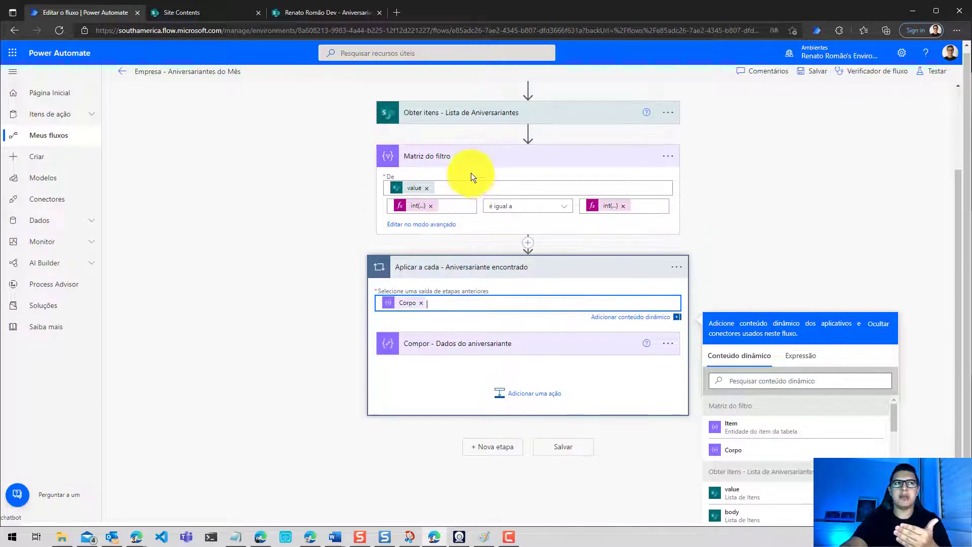
click(448, 229)
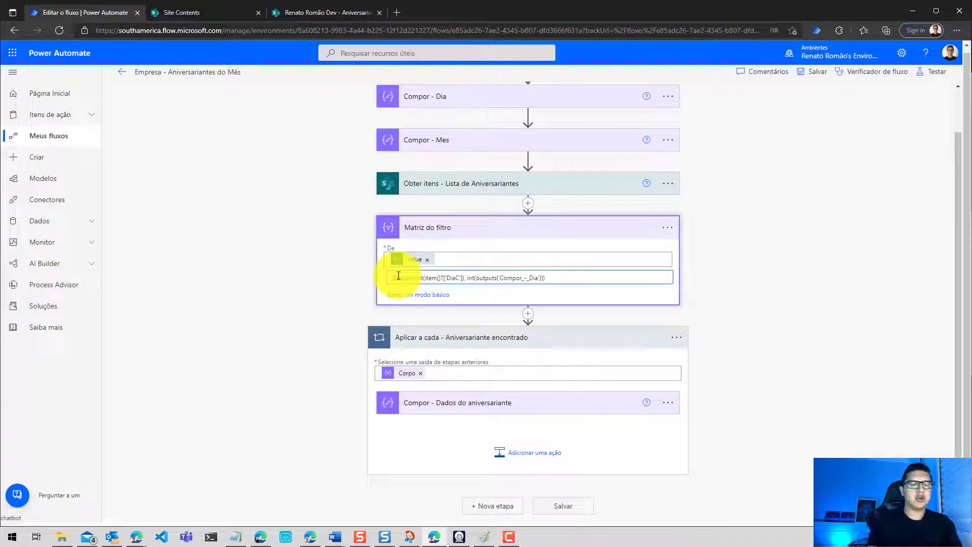
triple_click(399, 275)
key(ctrl+c)
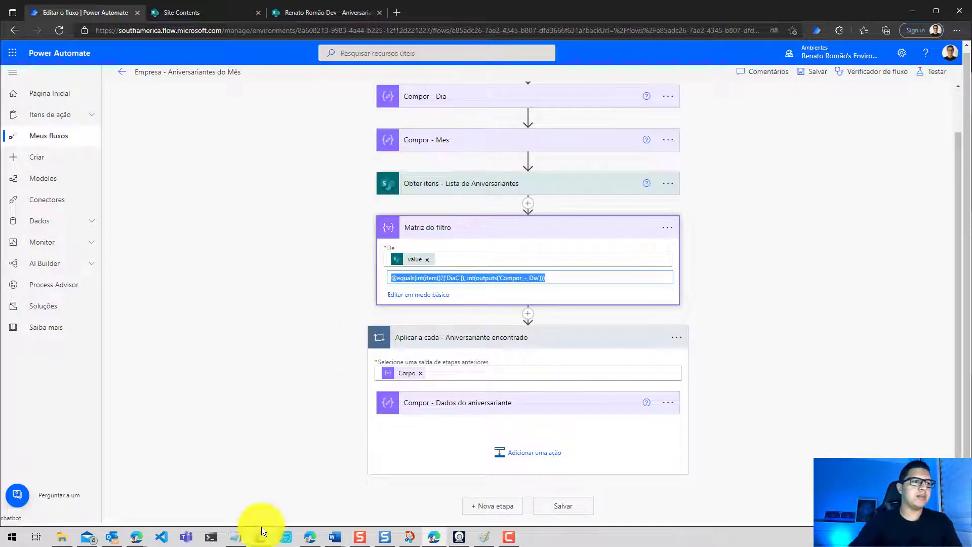
click(235, 537)
key(ctrl+v)
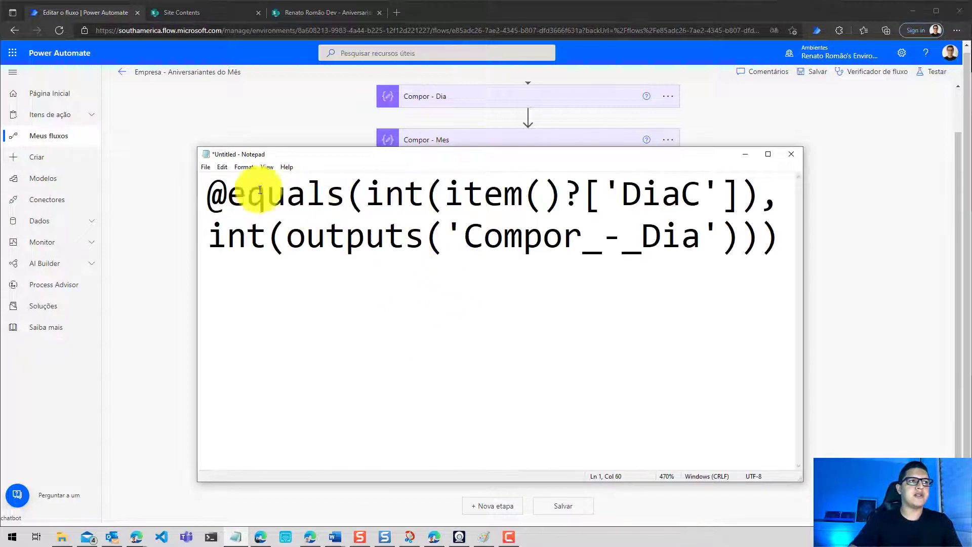
Insert and( before equals in the Notepad expression and return to the flow editor.
click(229, 194)
text(and()
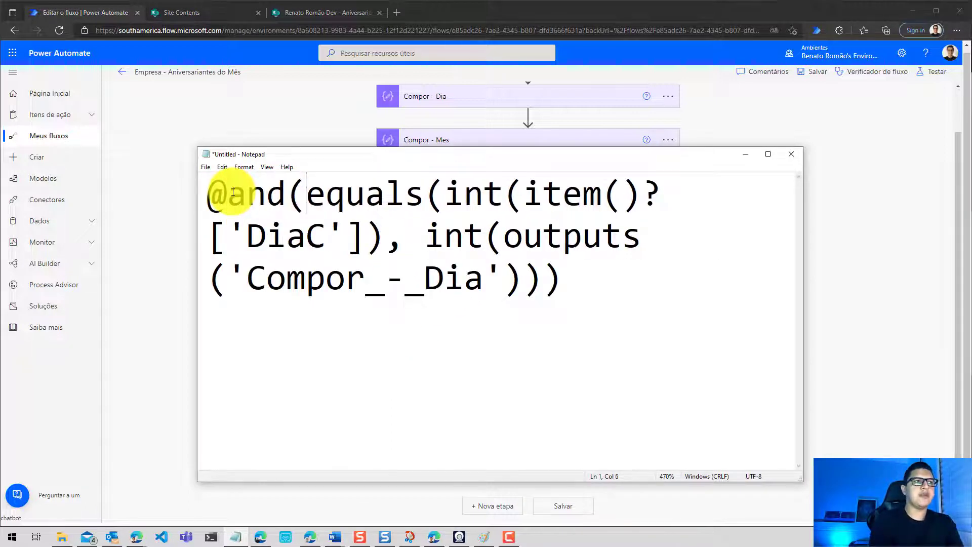
click(594, 273)
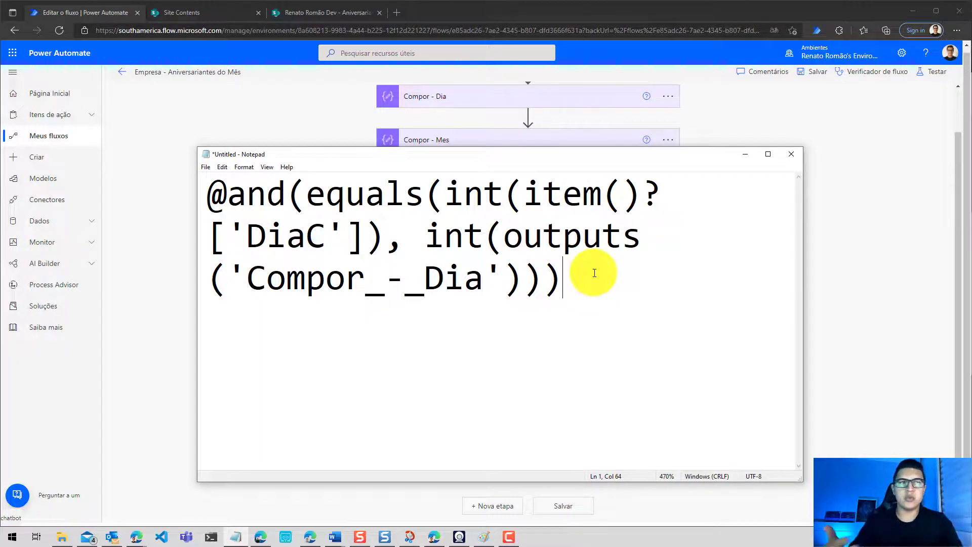
click(841, 277)
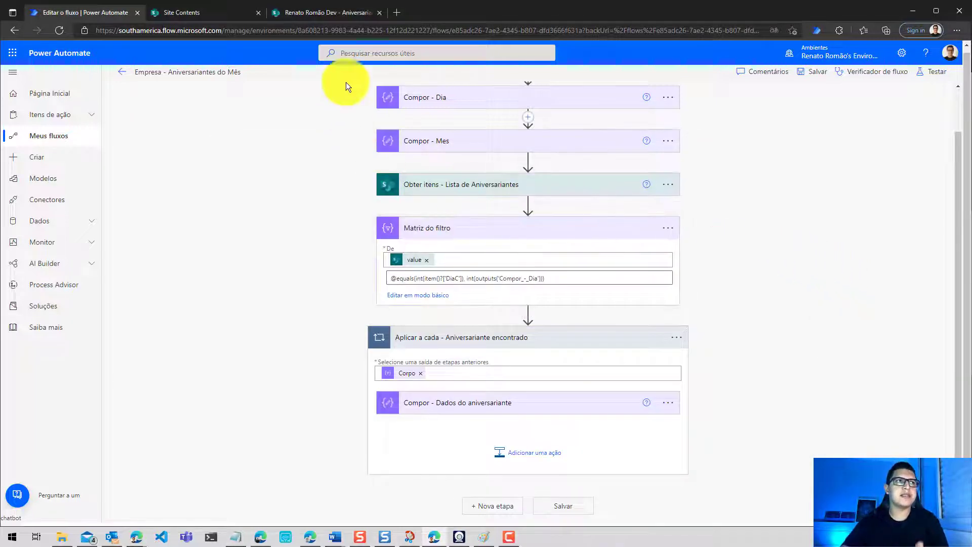
Check the Aniversariantes list, clear the loop's Corpo input and delete the Matriz do filtro action from the flow.
click(331, 10)
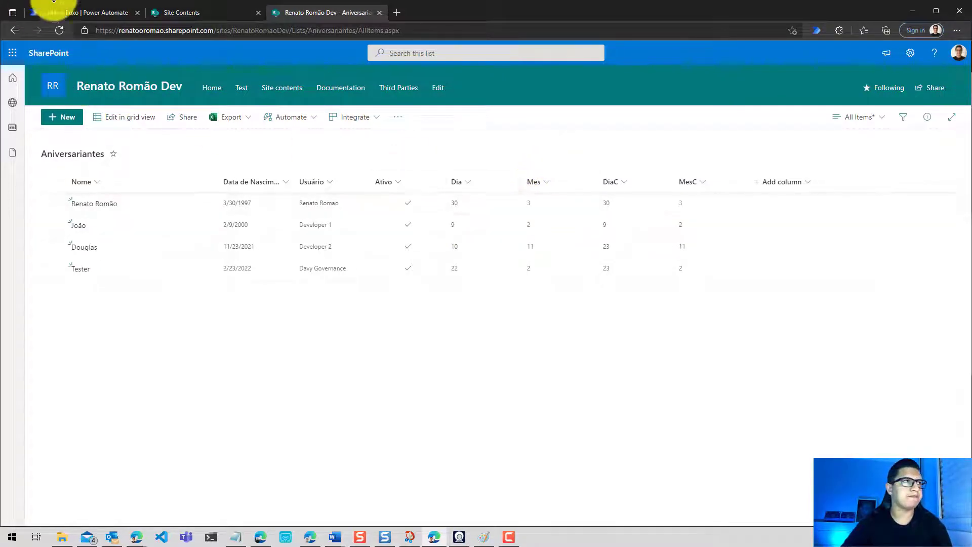
click(66, 9)
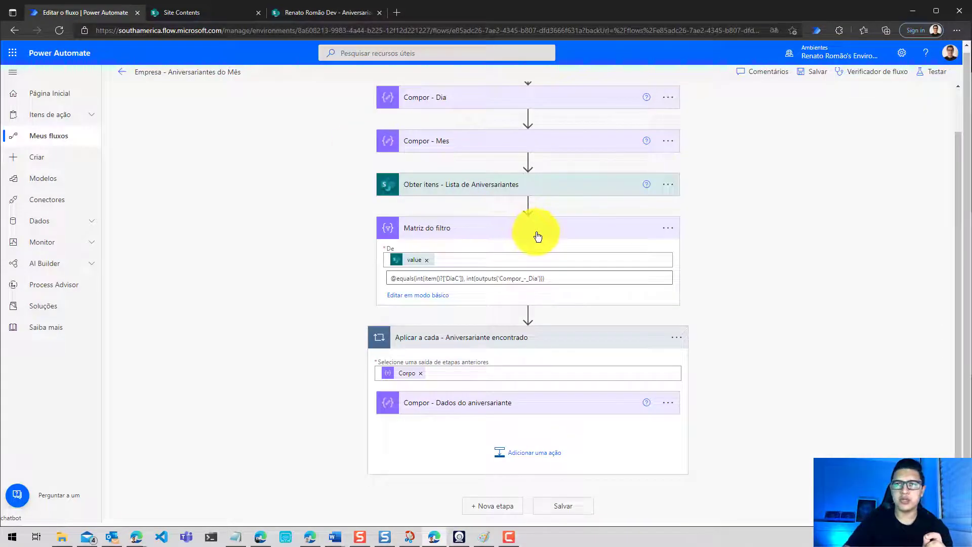
click(420, 373)
click(676, 232)
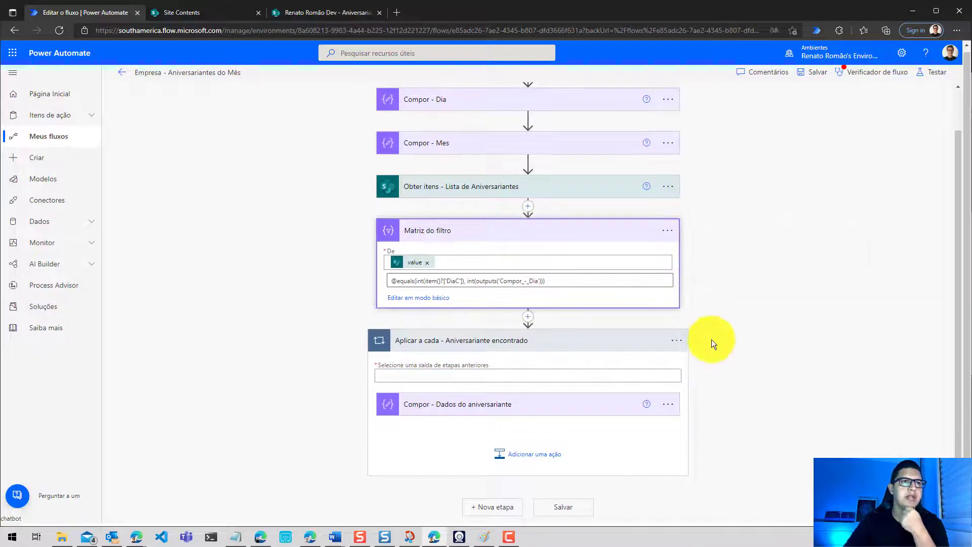
click(668, 231)
click(709, 373)
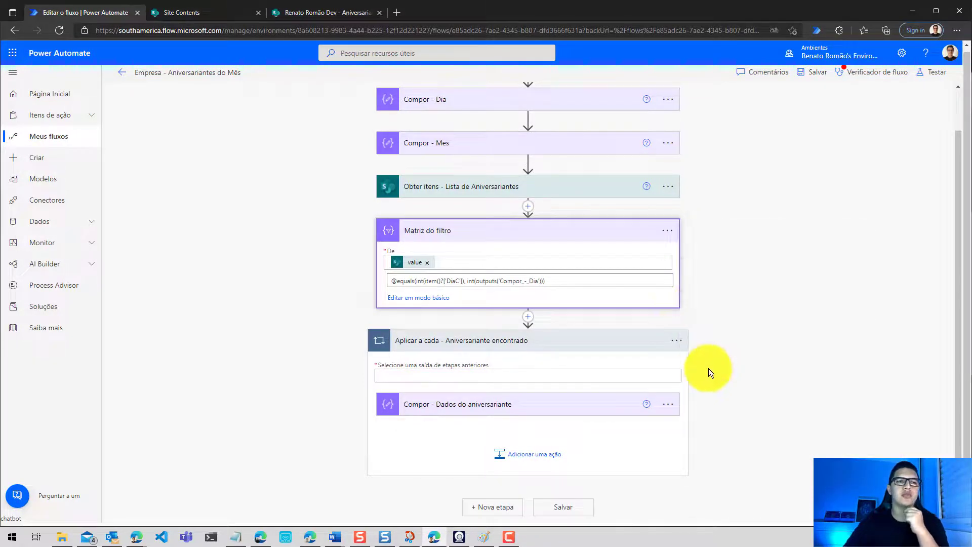
click(485, 303)
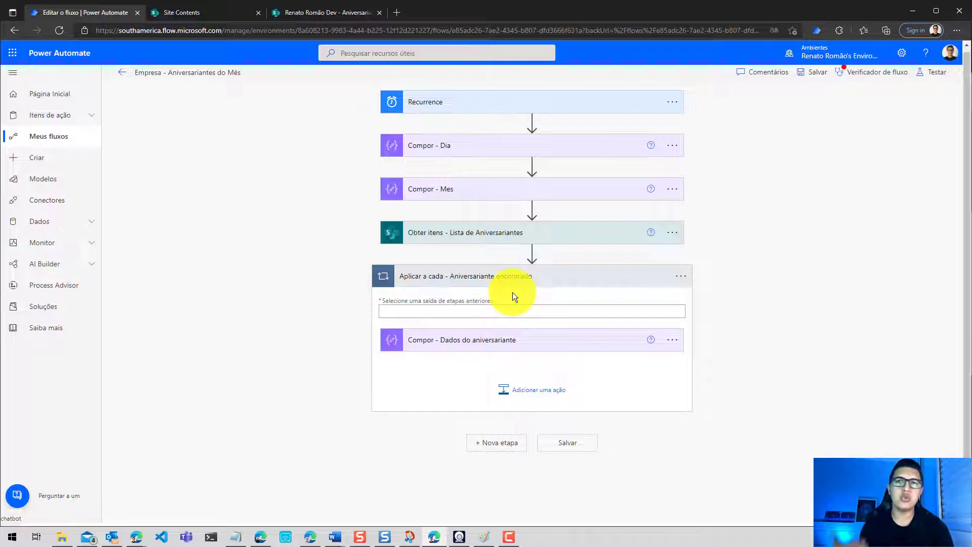
Check Compor - Dia and the Aniversariantes list, then start the Consulta de Filtro of Obter itens with Dia eq and the Compor - Dia output.
click(534, 234)
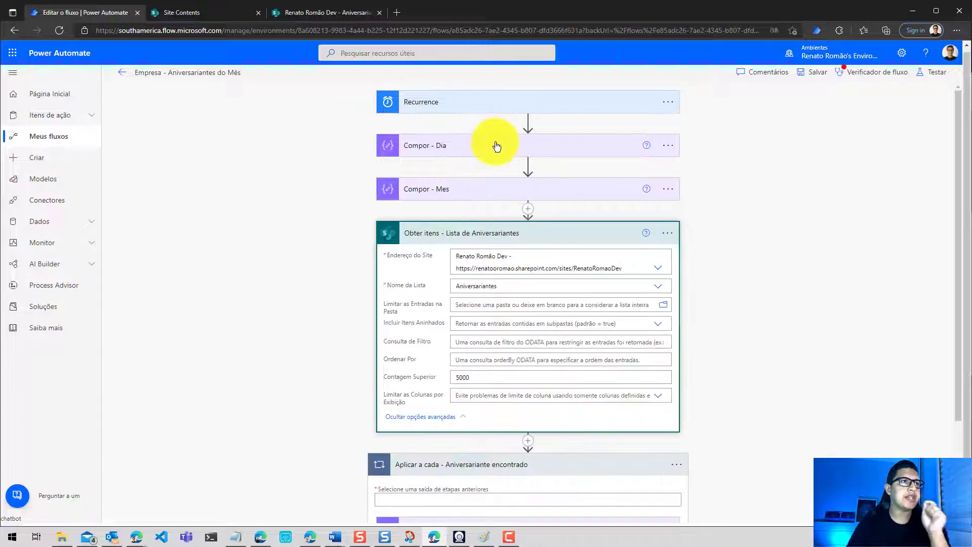
click(496, 146)
click(497, 148)
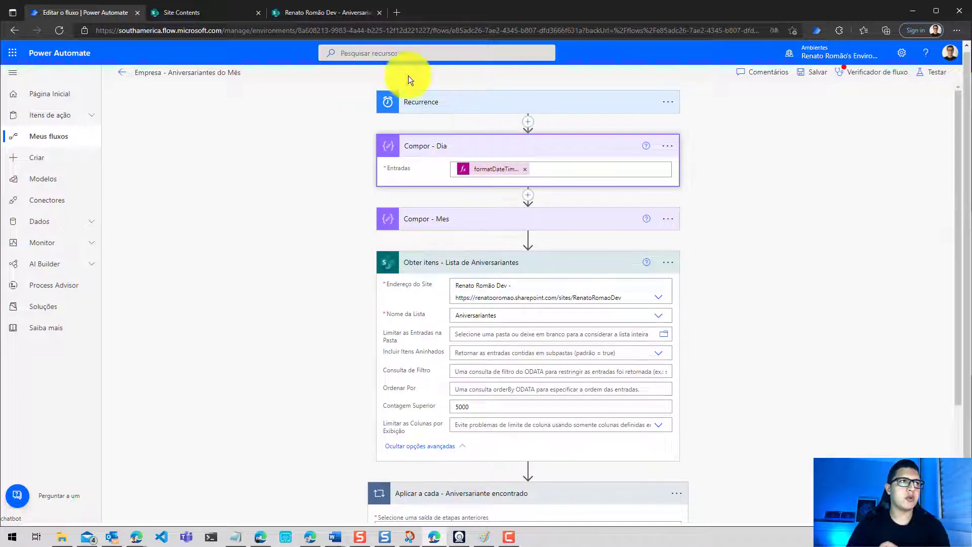
click(333, 19)
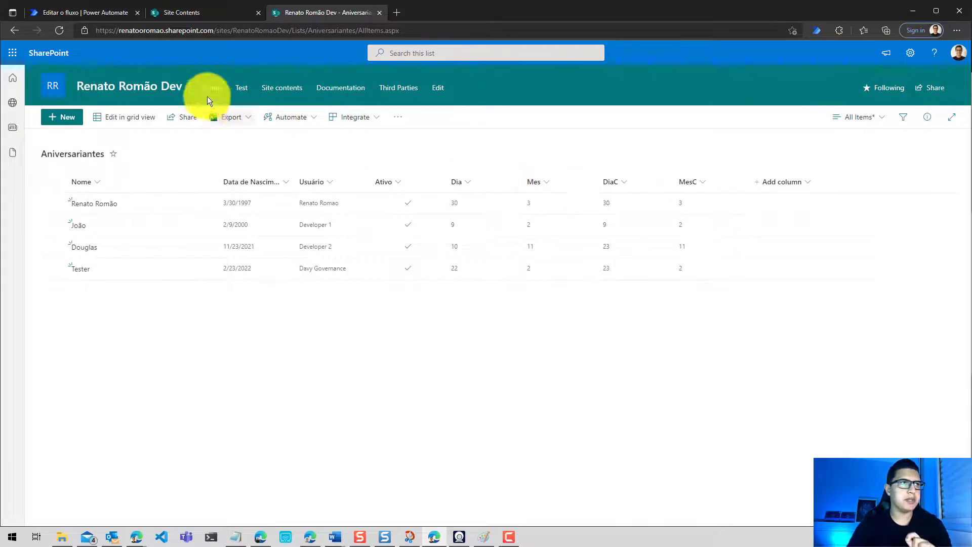
click(102, 18)
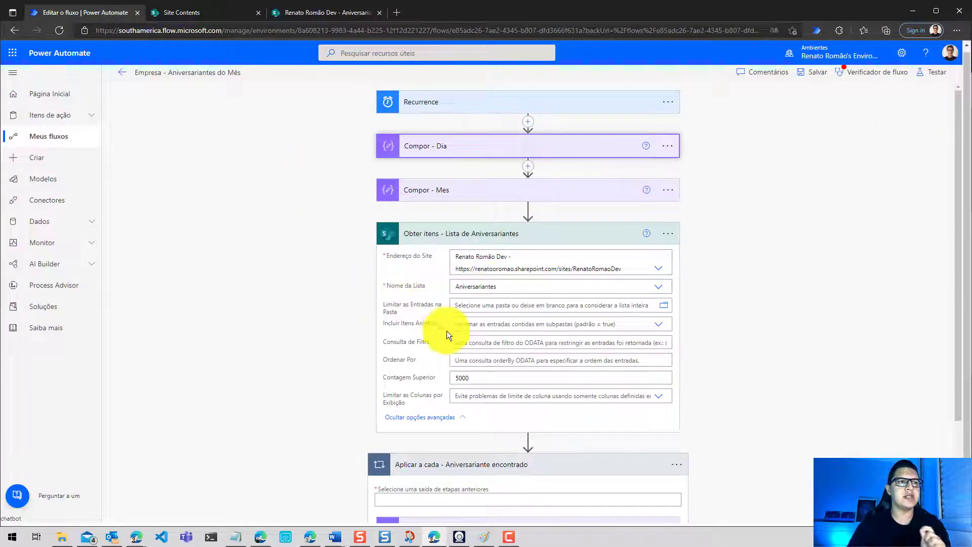
click(478, 343)
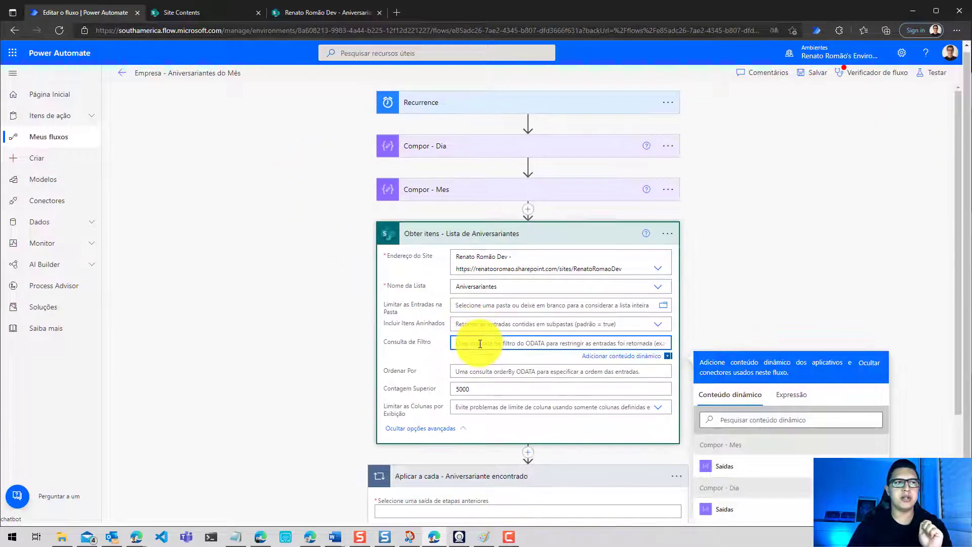
text(D)
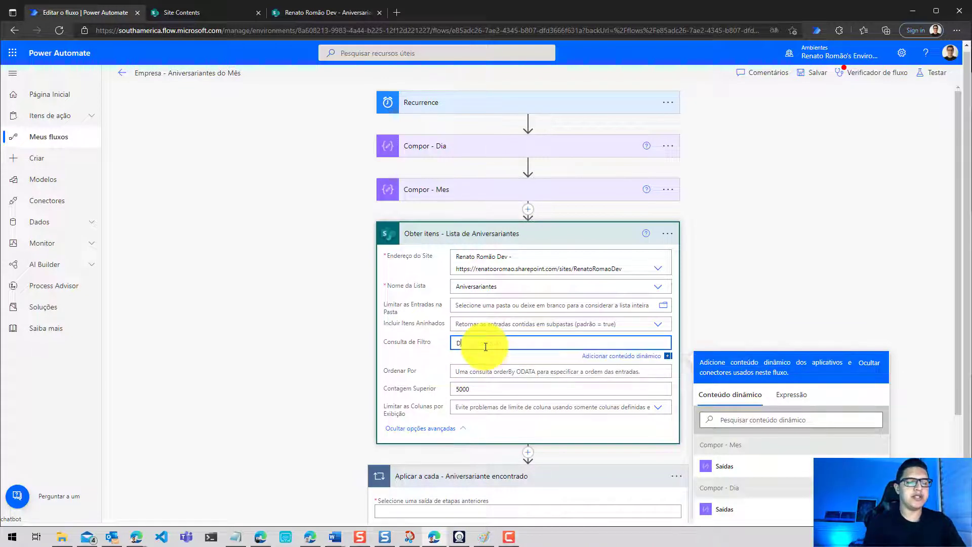
text(ia eq)
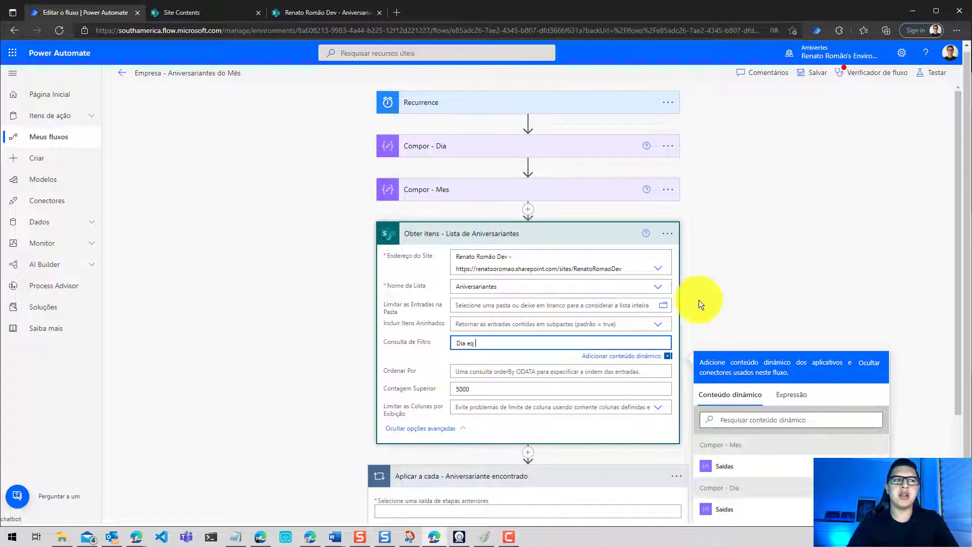
scroll(774, 448, down, 1)
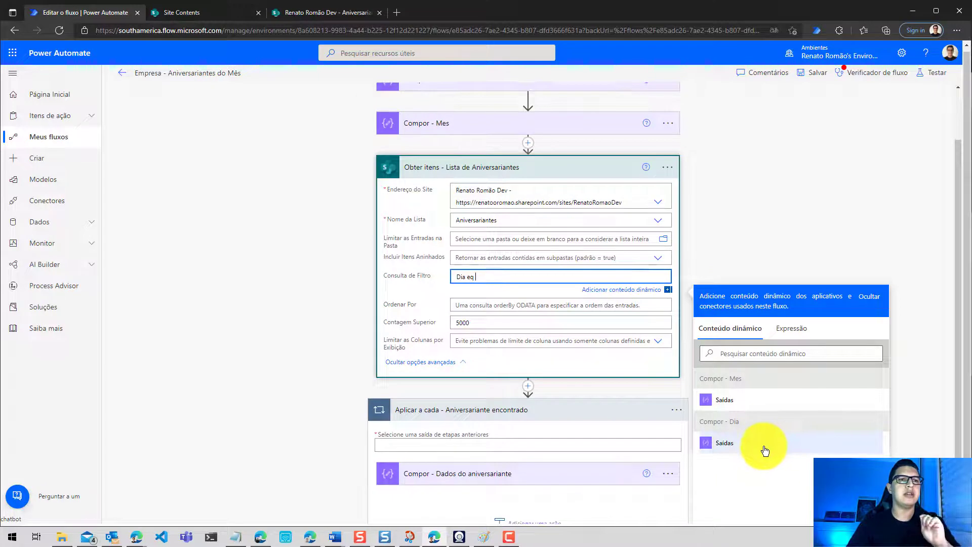
click(765, 449)
Extend the Consulta de Filtro with and Mes eq followed by the Compor - Mes output.
text(and )
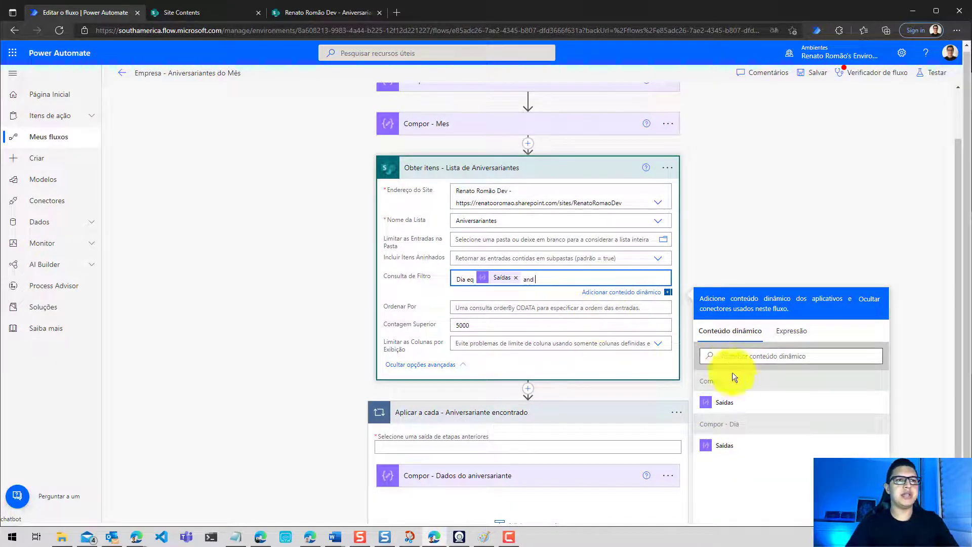
text(Me)
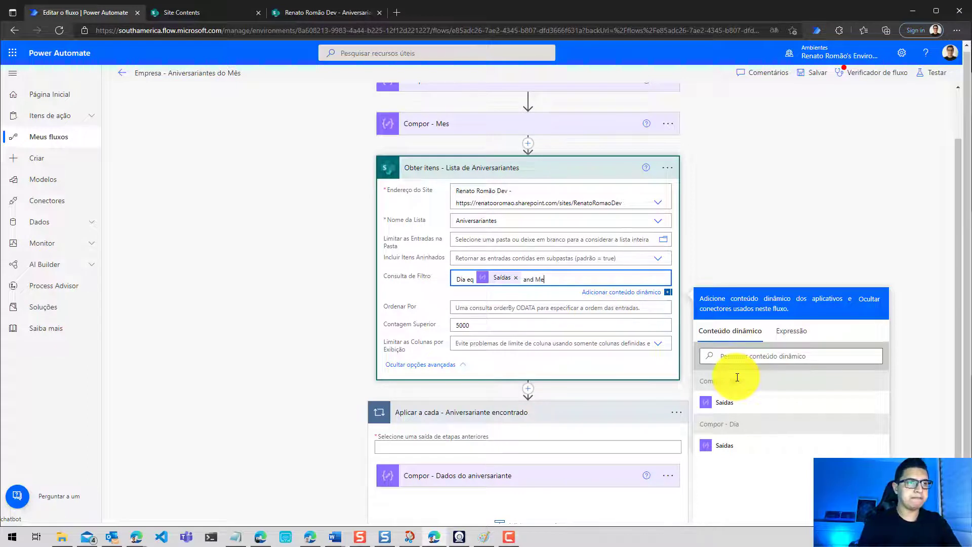
text(s eq)
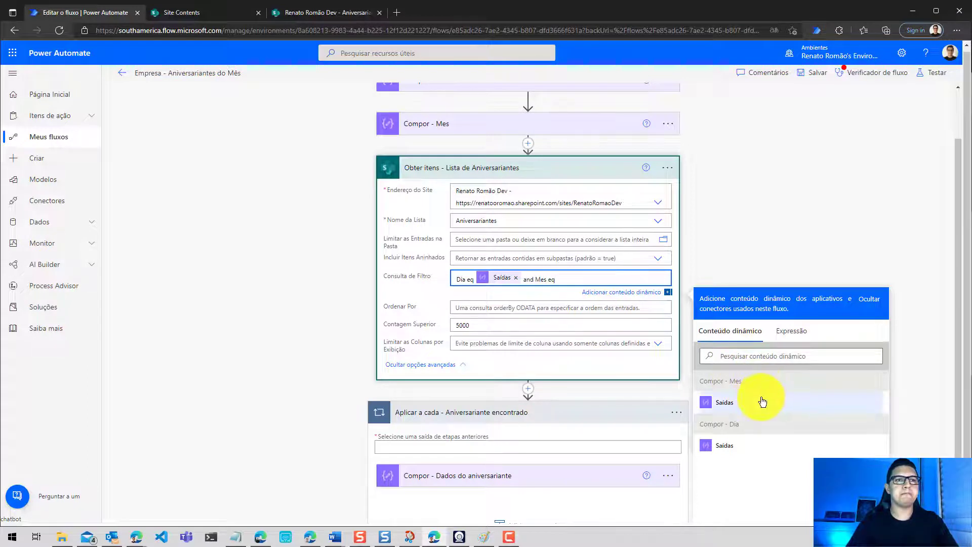
click(761, 402)
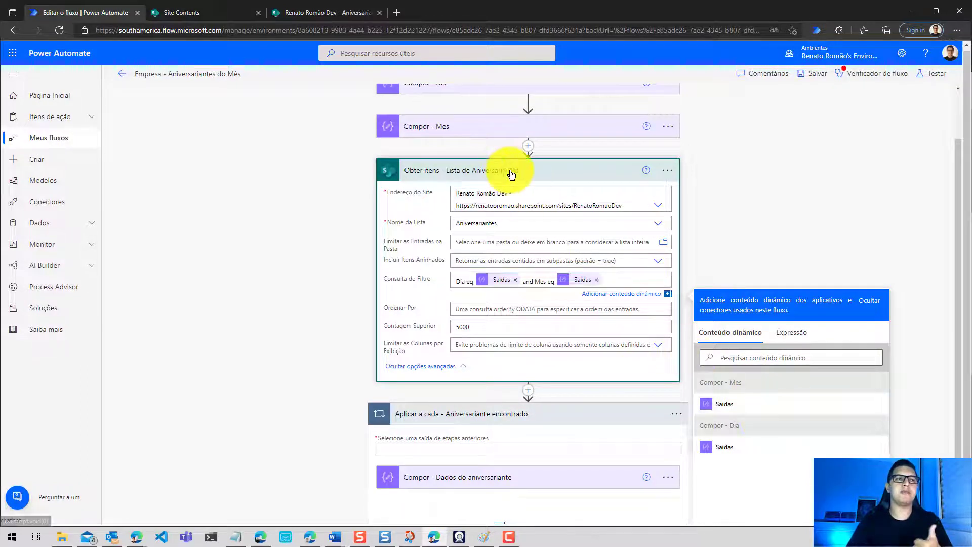
Collapse Obter itens - Lista de Aniversariantes and set its value output as the input of Aplicar a cada - Aniversariante encontrado.
click(514, 169)
click(471, 314)
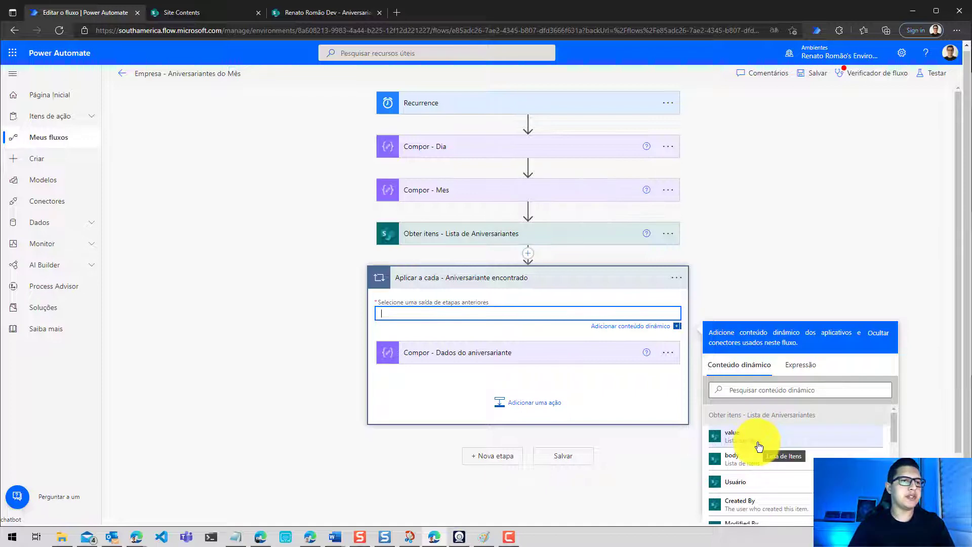
key(ctrl+1)
click(746, 433)
mouse_move(657, 413)
mouse_down()
mouse_move(650, 419)
mouse_move(722, 418)
mouse_up()
key(Escape)
click(720, 439)
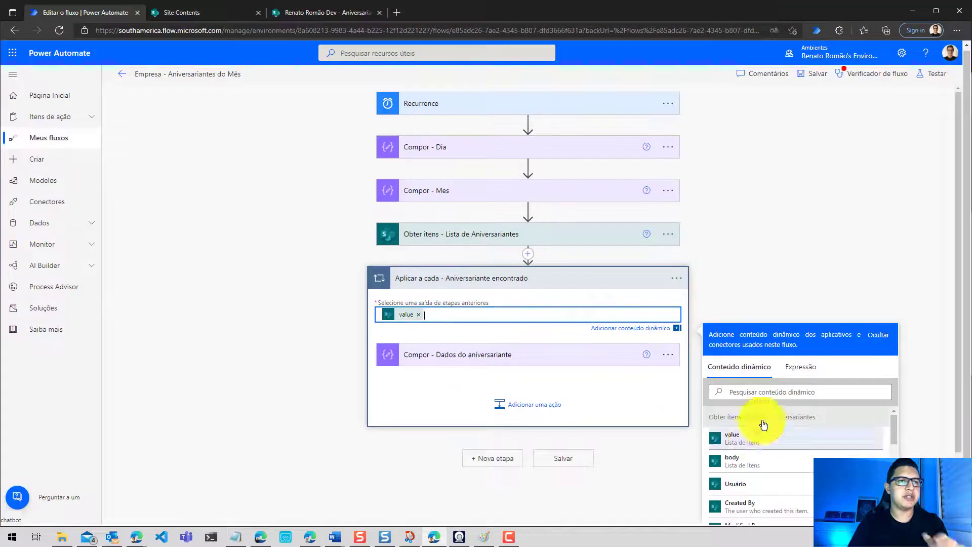
Save the flow, run a manual test and open the run's details.
click(932, 73)
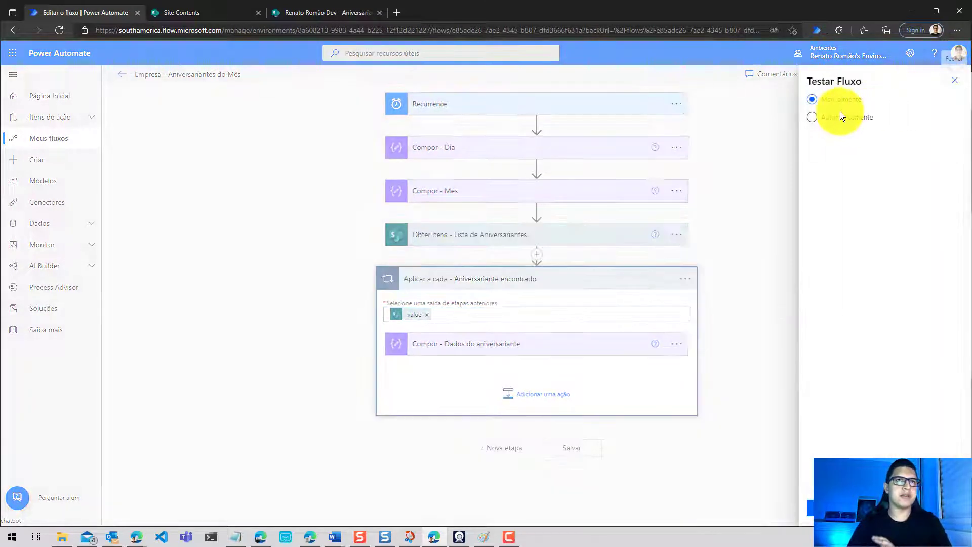
click(810, 506)
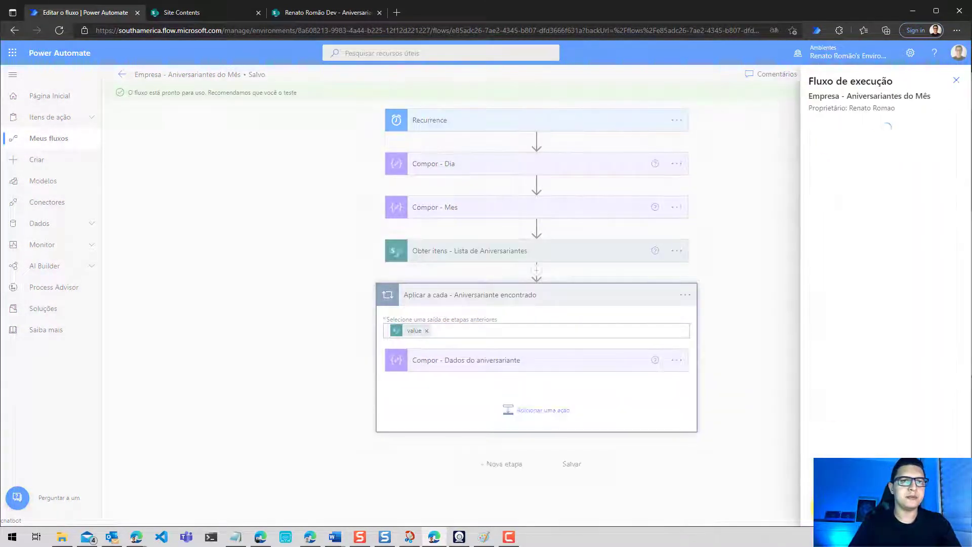
click(810, 507)
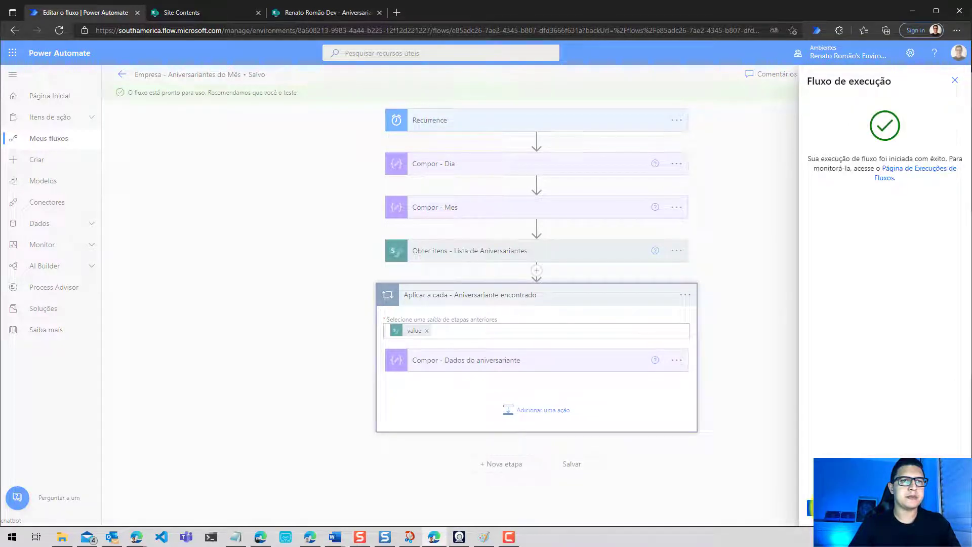
click(813, 508)
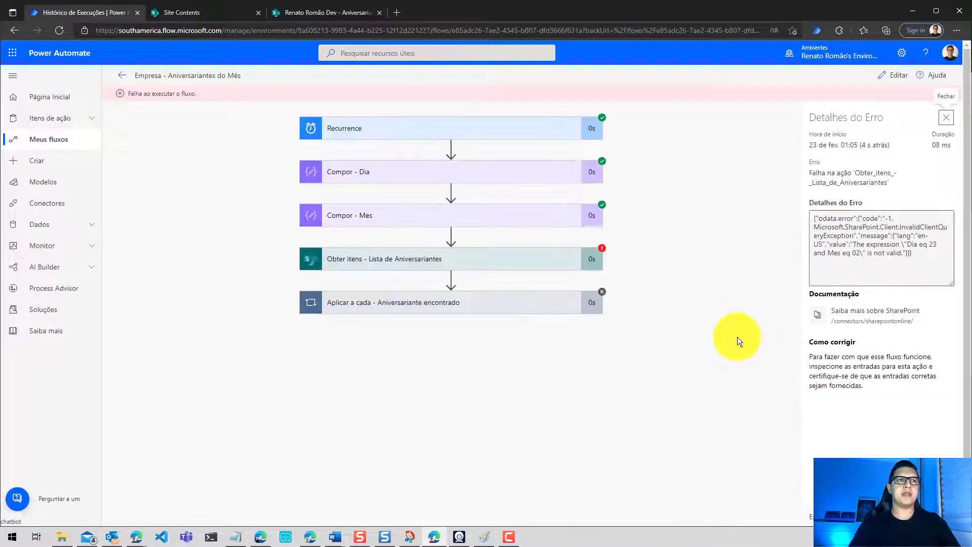
Examine all inputs of the Obter itens - Lista de Aniversariantes run, especially its Consulta de Filtro, and return to editing the flow.
click(530, 261)
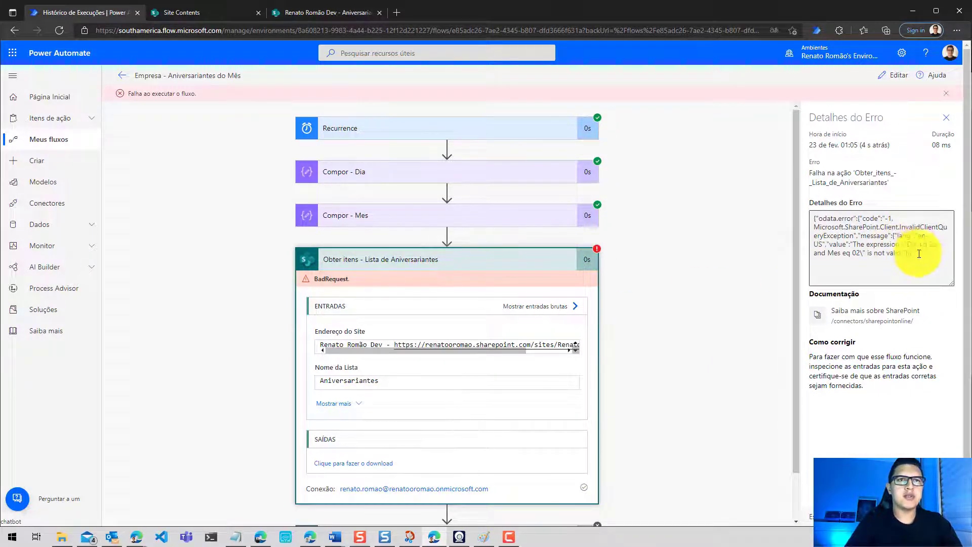
click(333, 403)
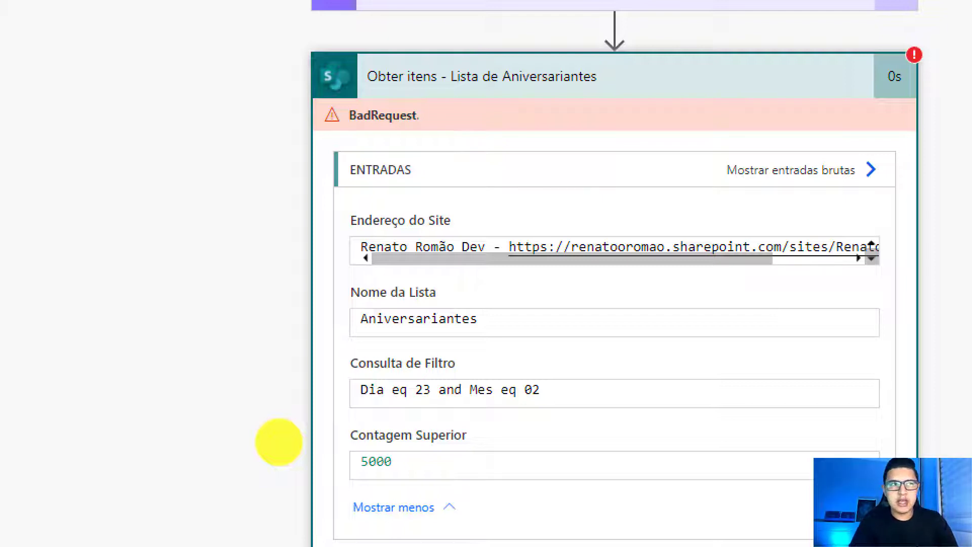
mouse_move(247, 342)
mouse_down()
mouse_move(313, 361)
mouse_move(293, 376)
mouse_up()
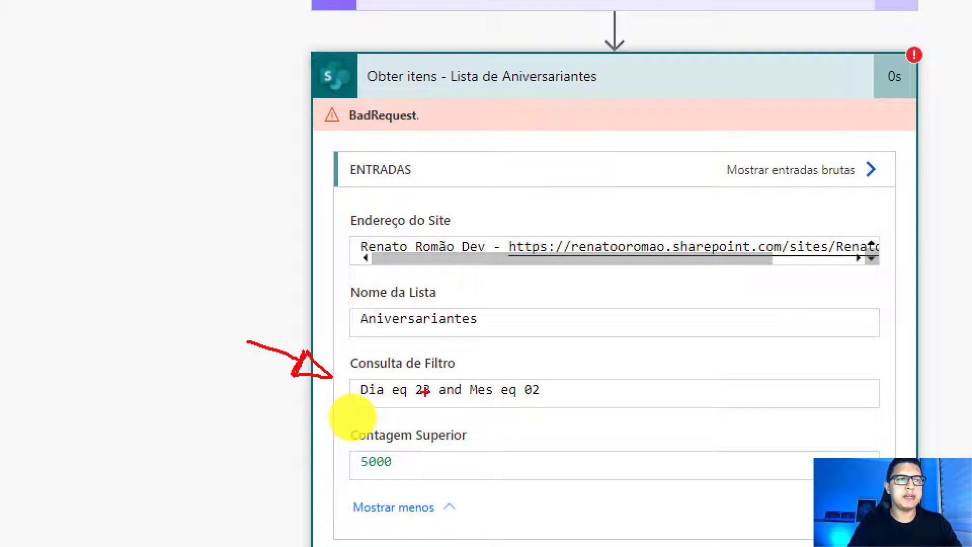
key(Escape)
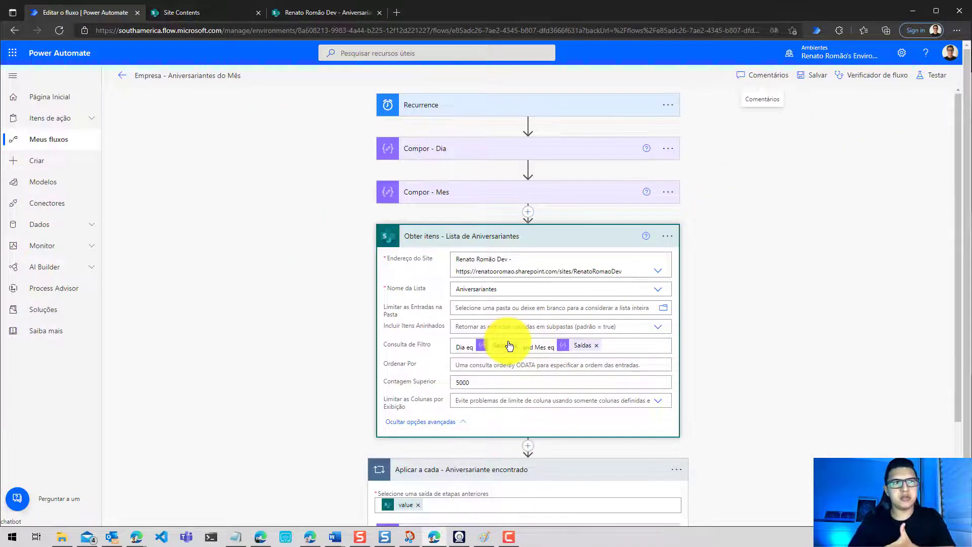
Copy the Obter itens filter query into a blank Notepad document, enlarge its text and widen the window.
click(642, 345)
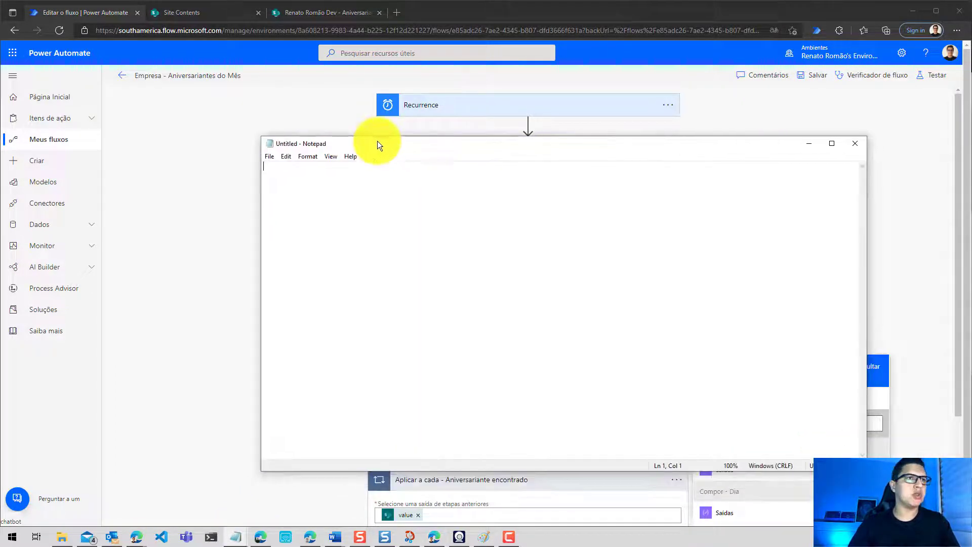
text(Dia eq @{outputs('Compor_-_Dia')} and Mes eq @{outputs('Compor_-_Mes')})
scroll(420, 213, up, 14)
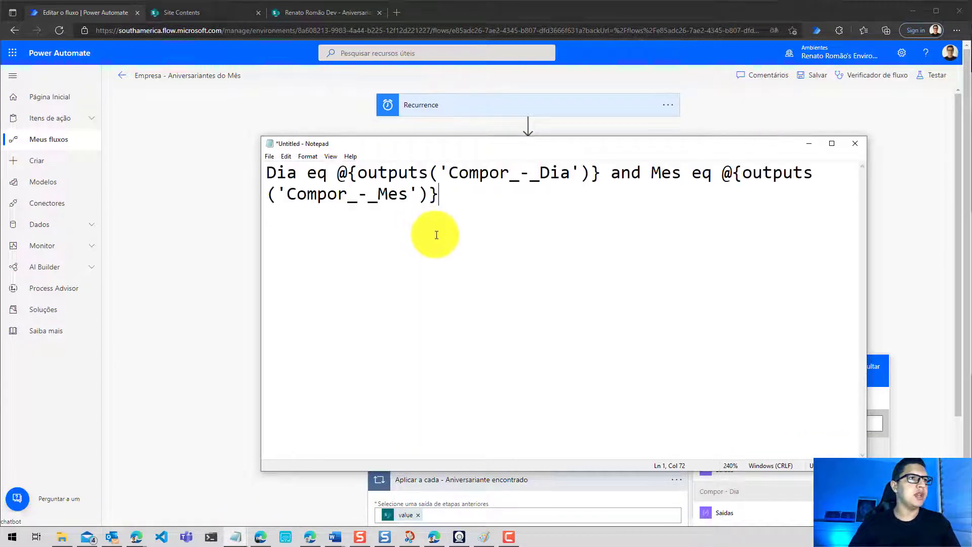
scroll(436, 235, up, 20)
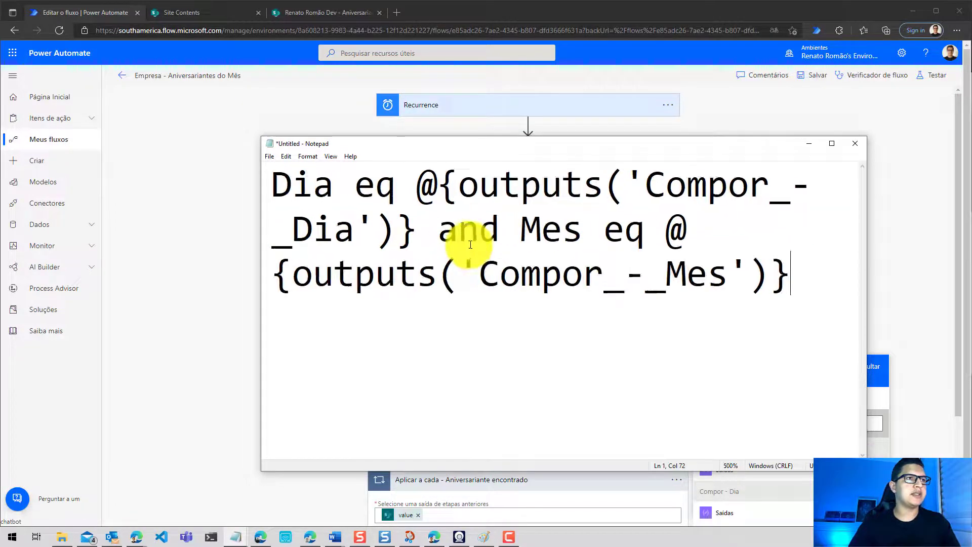
click(206, 306)
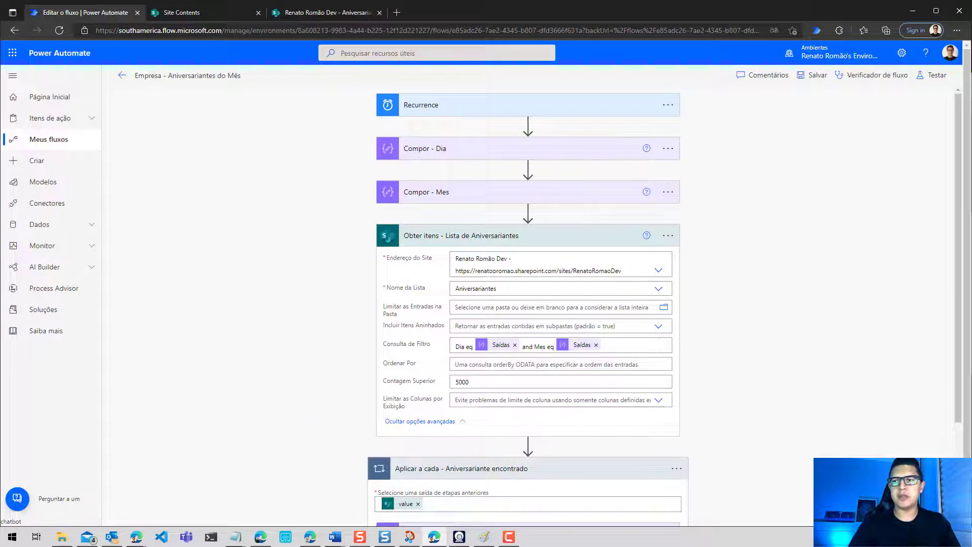
click(235, 537)
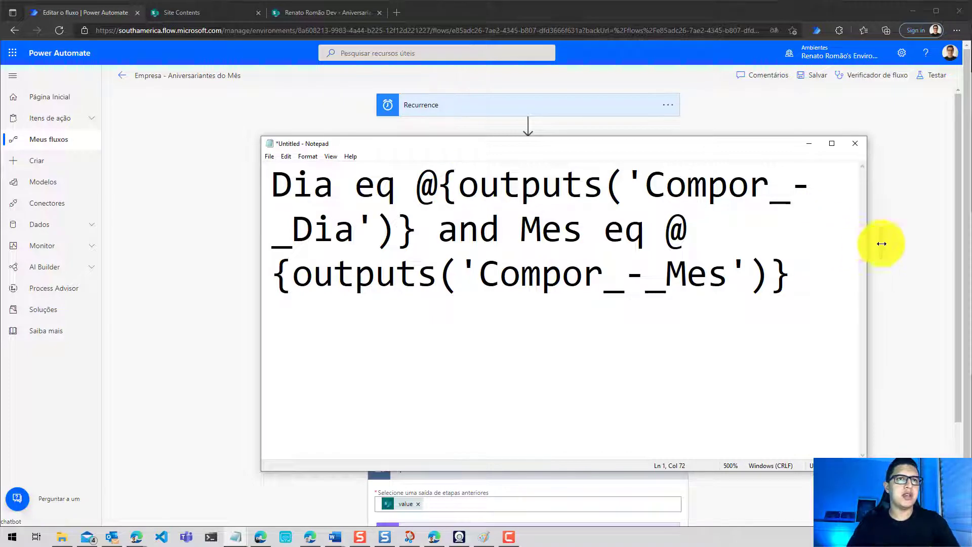
drag(866, 242, 956, 239)
drag(259, 234, 105, 236)
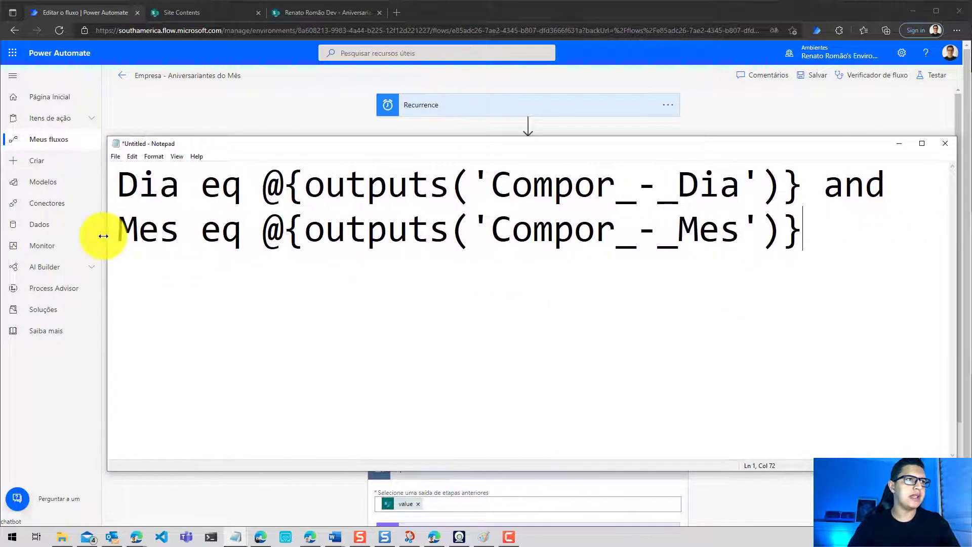
click(337, 126)
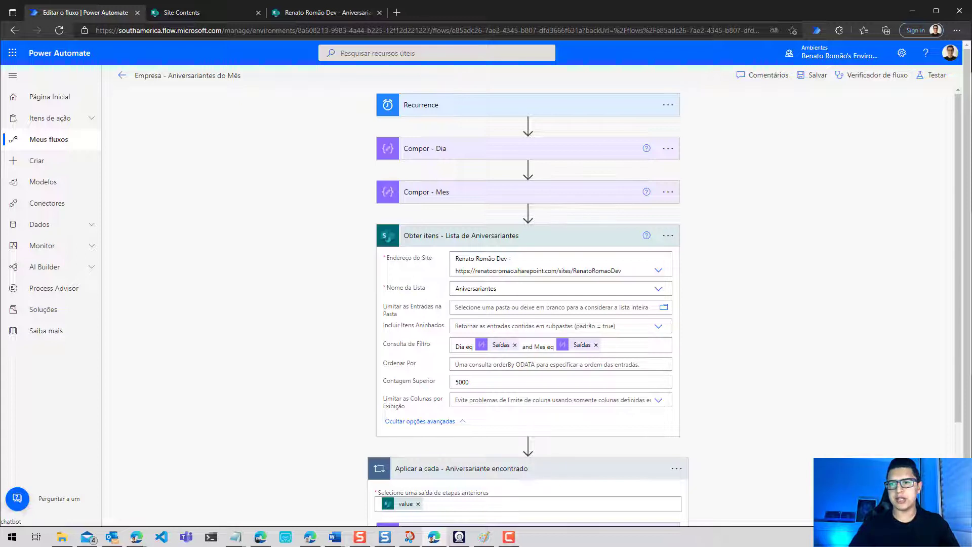
Switch to Notepad and wrap the Compor - Dia and Compor - Mes outputs of the copied query each in int( ).
key(alt+Tab)
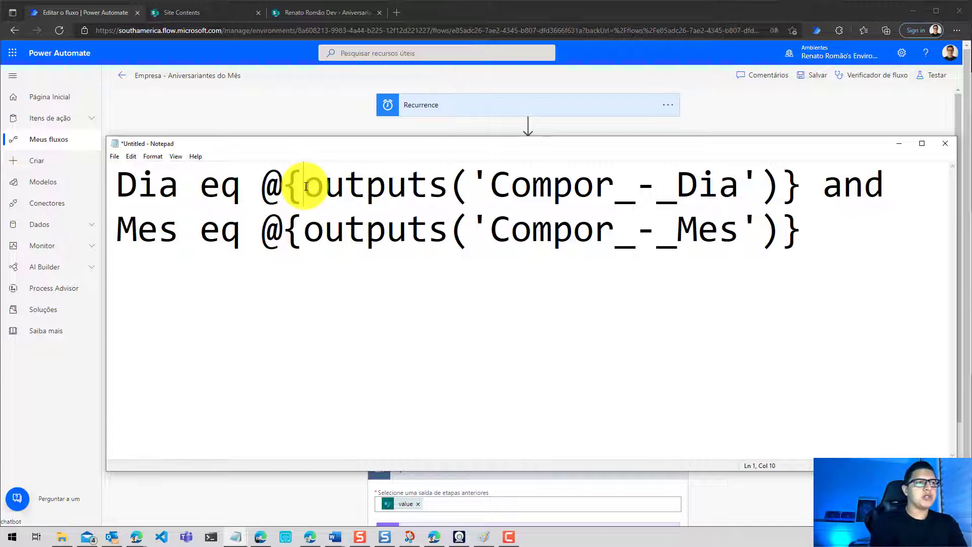
text(int()
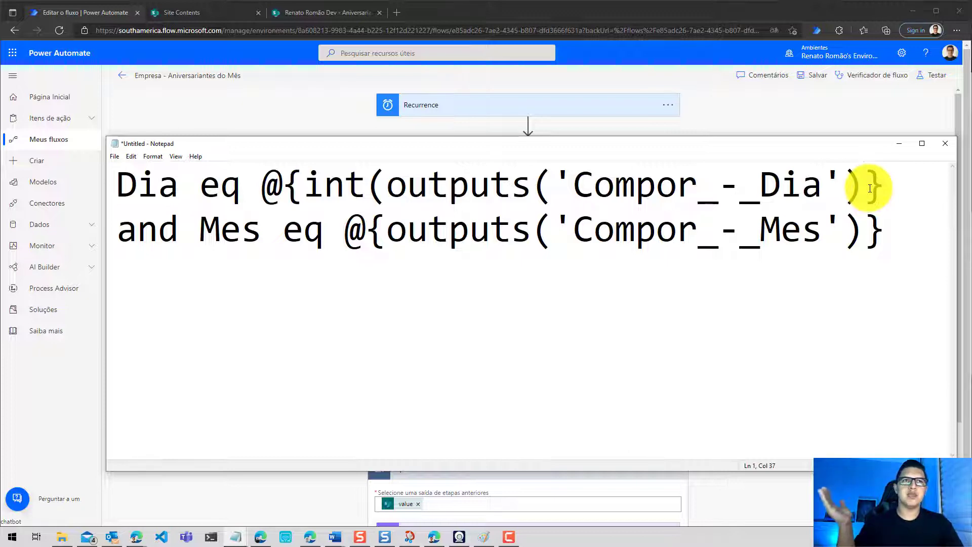
text())
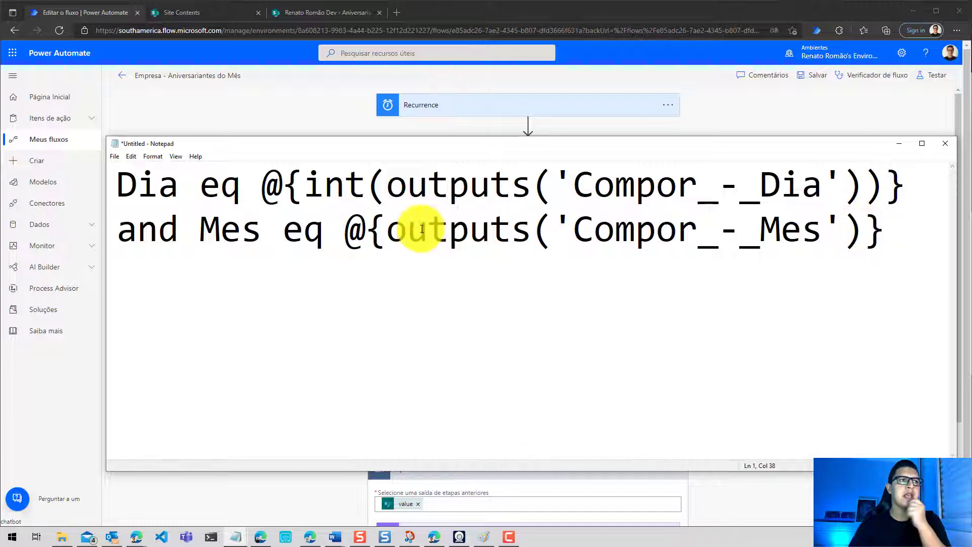
click(402, 225)
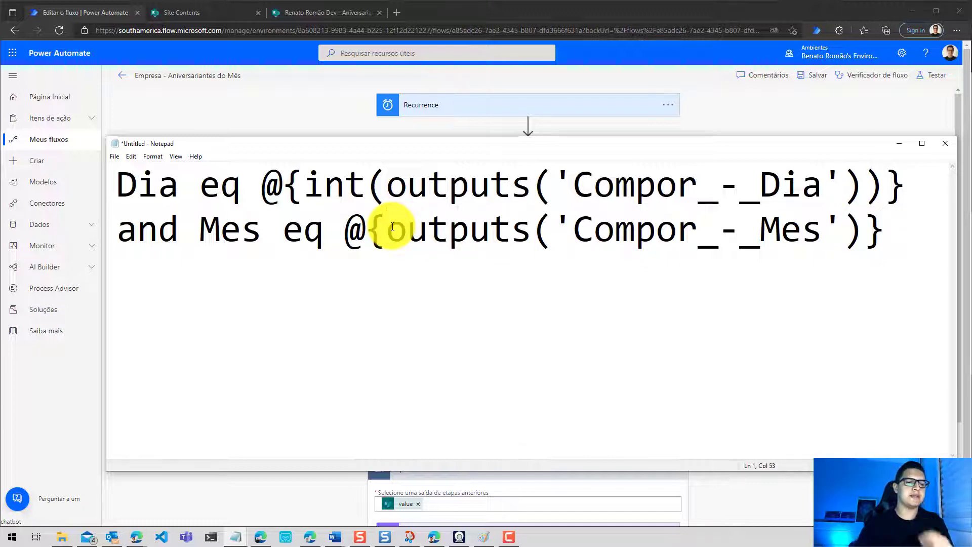
text(int()
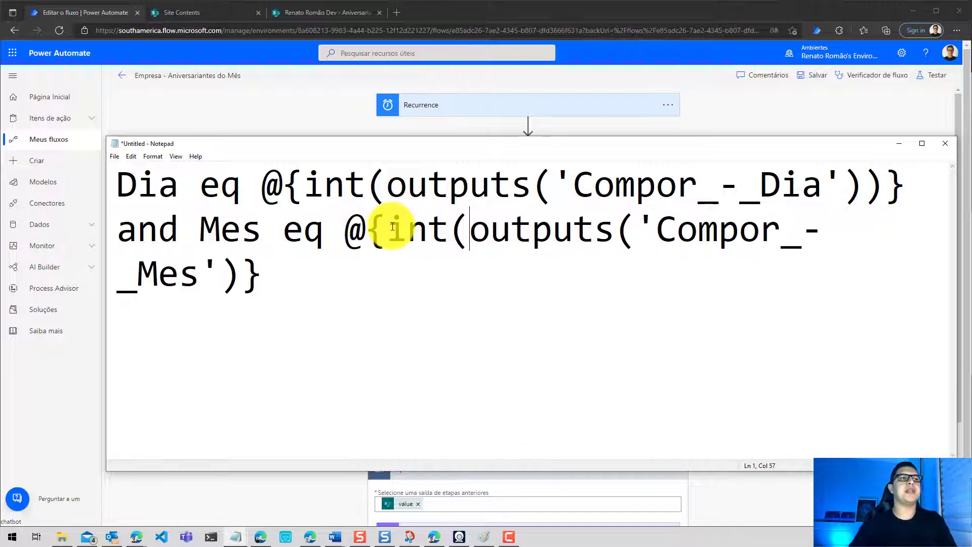
click(244, 277)
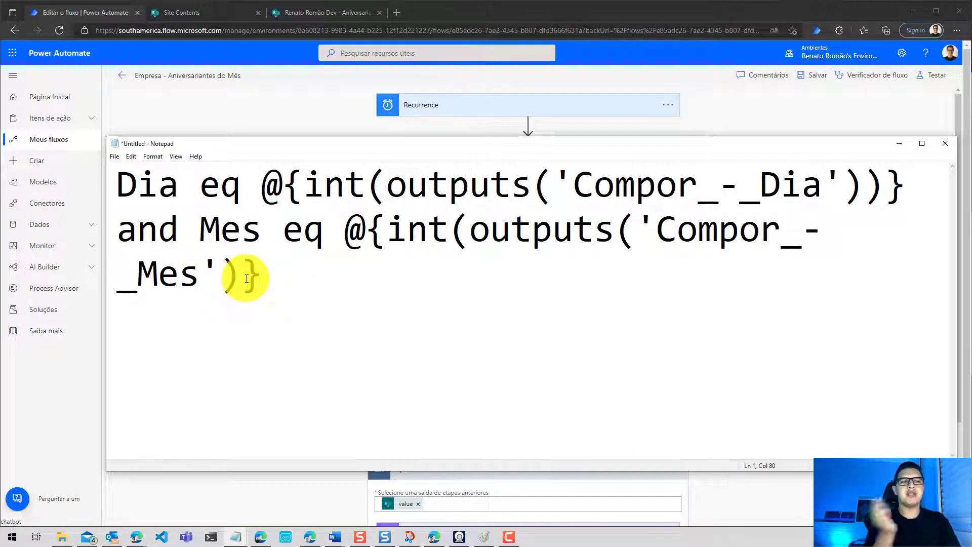
text())
Copy the whole edited query from Notepad and replace the Consulta de Filtro content of Obter itens - Lista de Aniversariantes in Power Automate with it.
key(ctrl+a)
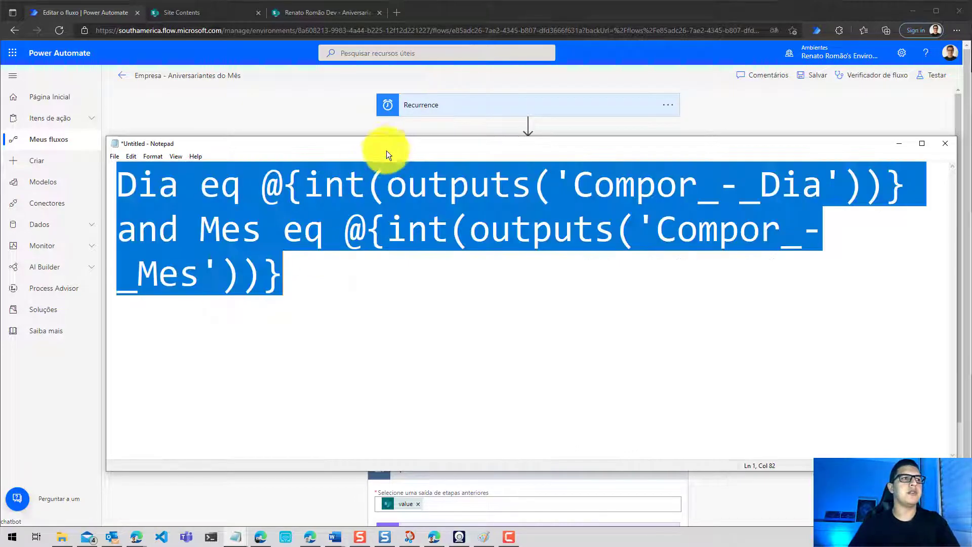
key(ctrl+c)
key(alt+Tab)
key(ctrl+v)
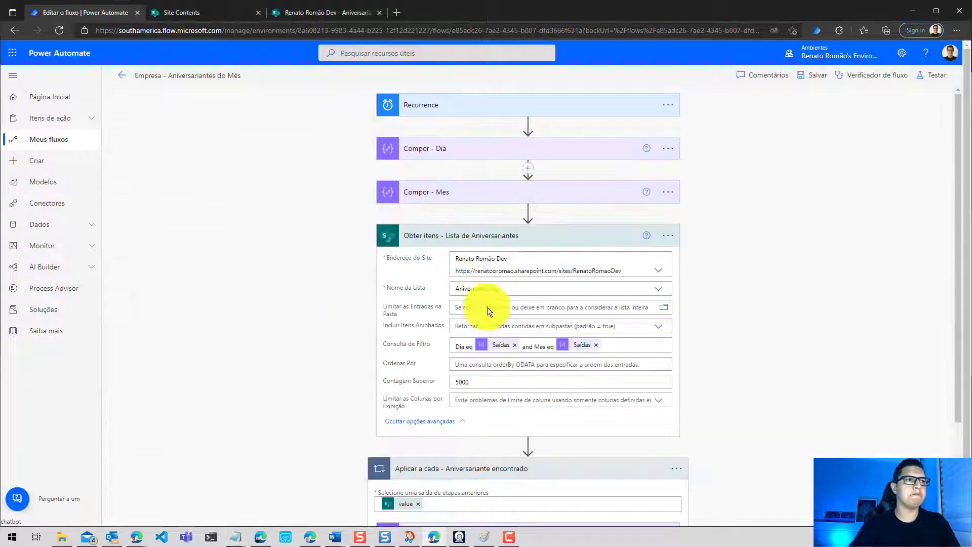
click(618, 345)
key(ctrl+a)
key(BackSpace)
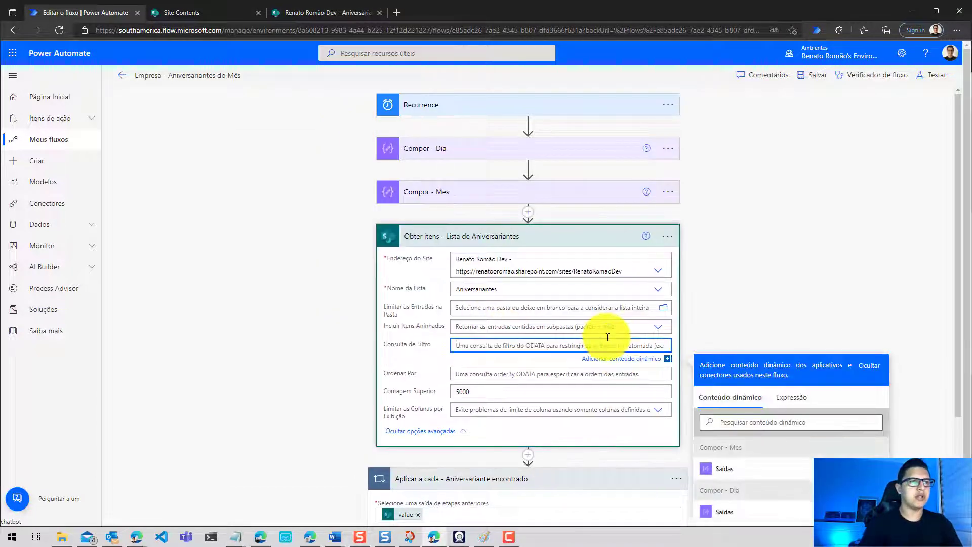
key(ctrl+v)
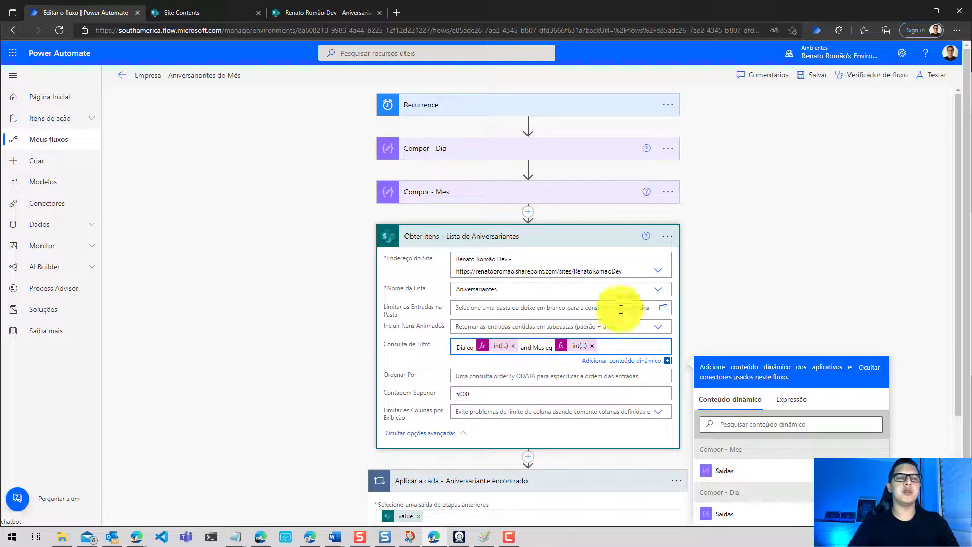
Run a manual test of the flow and expand the Obter itens - Lista de Aniversariantes run details.
click(941, 78)
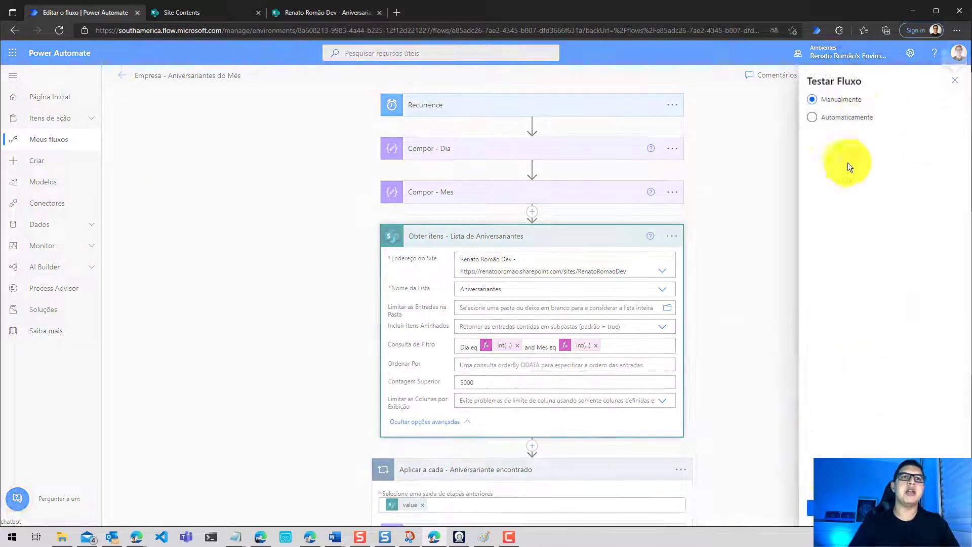
click(836, 508)
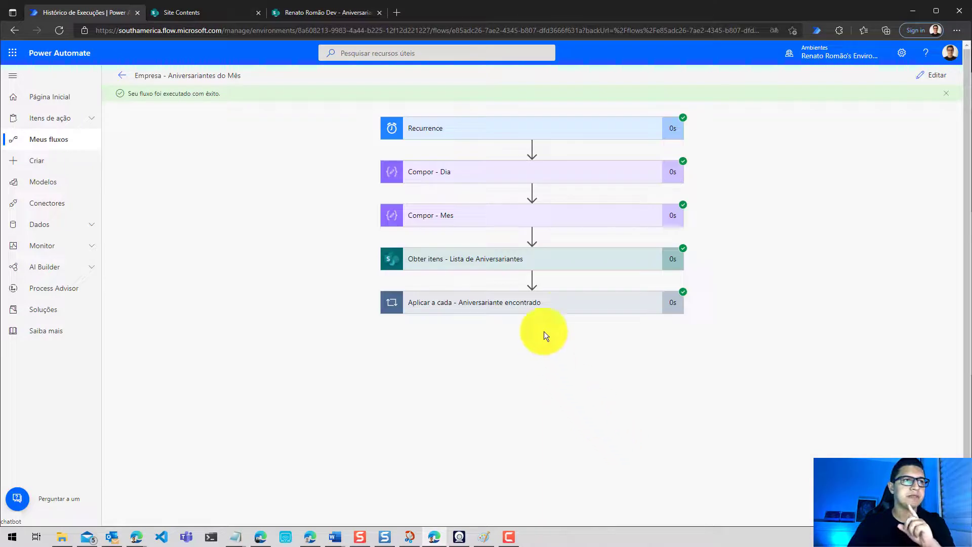
click(569, 260)
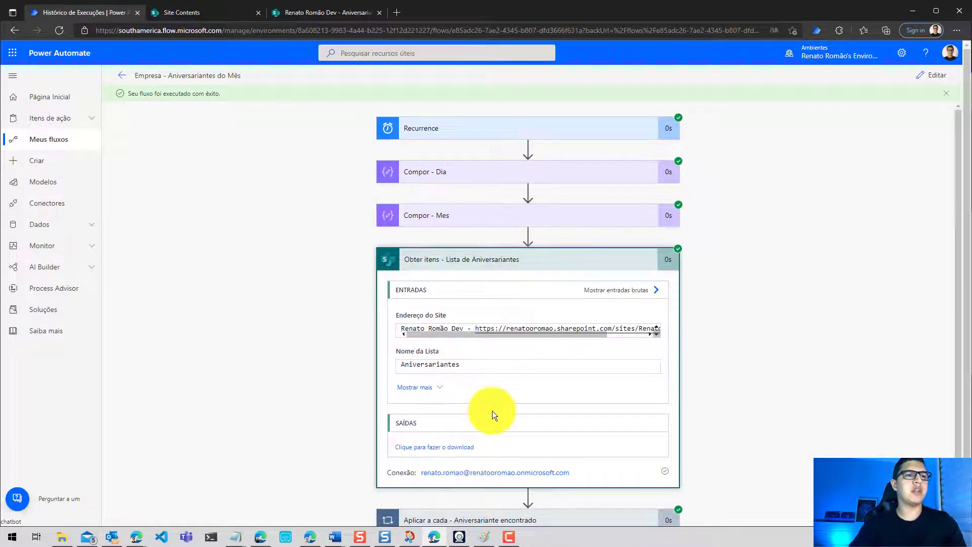
scroll(492, 412, down, 1)
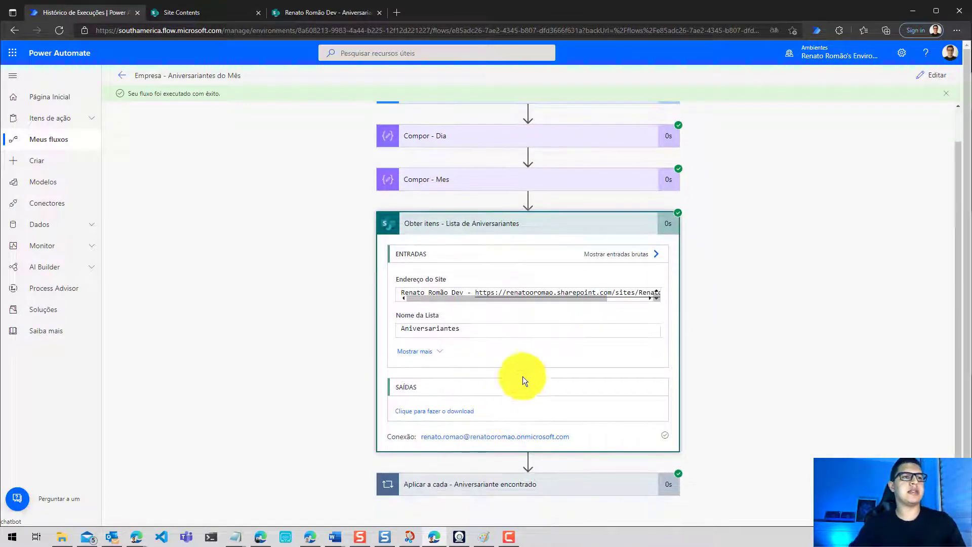
Expand Aplicar a cada - Aniversariante encontrado and examine the date in the Compor - Dados do aniversariante inputs, marking its year, month and day.
click(514, 483)
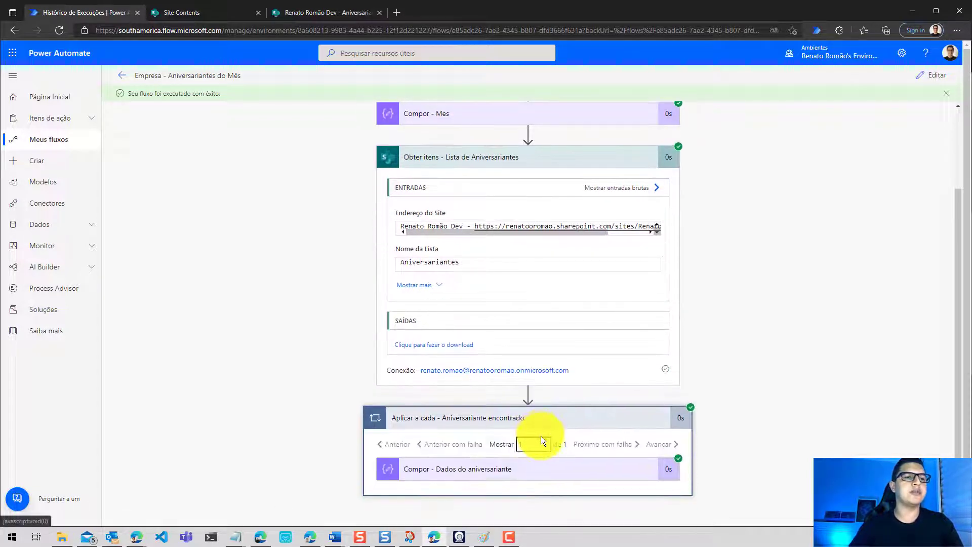
click(531, 467)
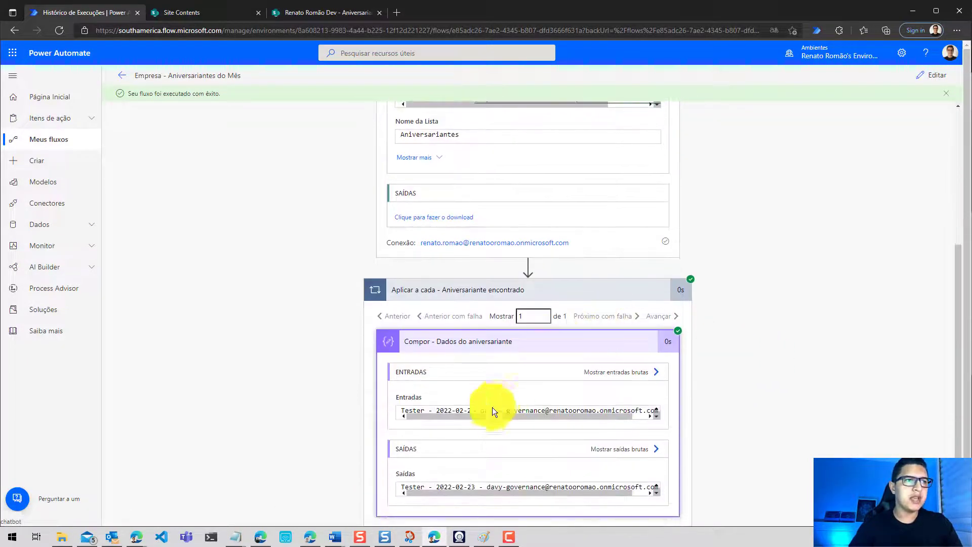
mouse_move(457, 415)
mouse_down()
mouse_move(481, 415)
mouse_move(445, 415)
mouse_move(448, 384)
mouse_up()
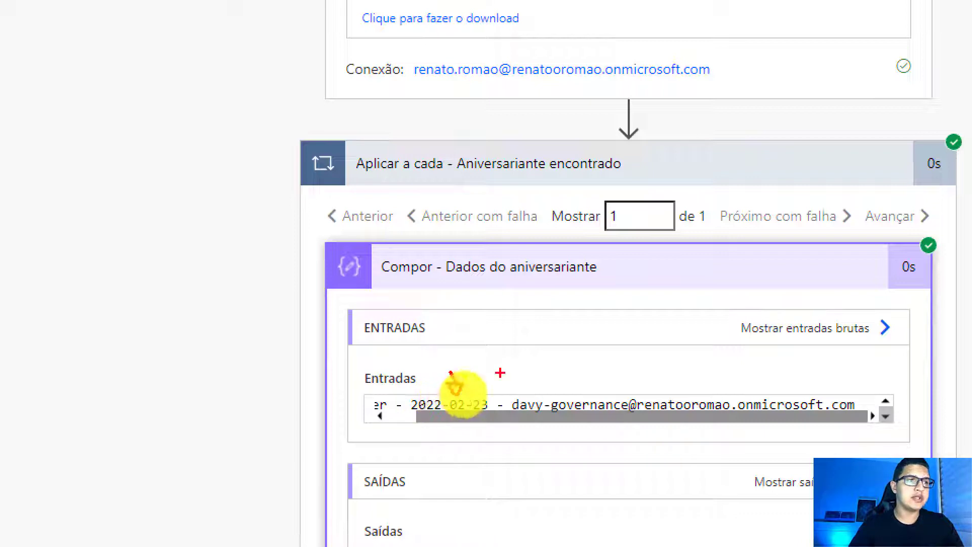
mouse_move(494, 356)
mouse_down()
mouse_move(483, 392)
mouse_move(477, 380)
mouse_up()
mouse_move(414, 389)
mouse_down()
mouse_move(400, 413)
mouse_move(420, 427)
mouse_move(436, 407)
mouse_move(421, 389)
mouse_up()
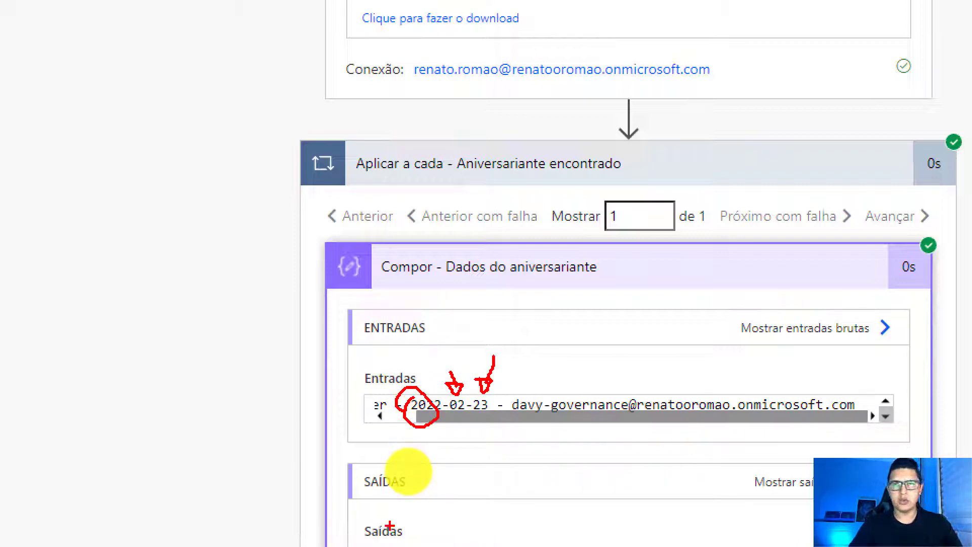